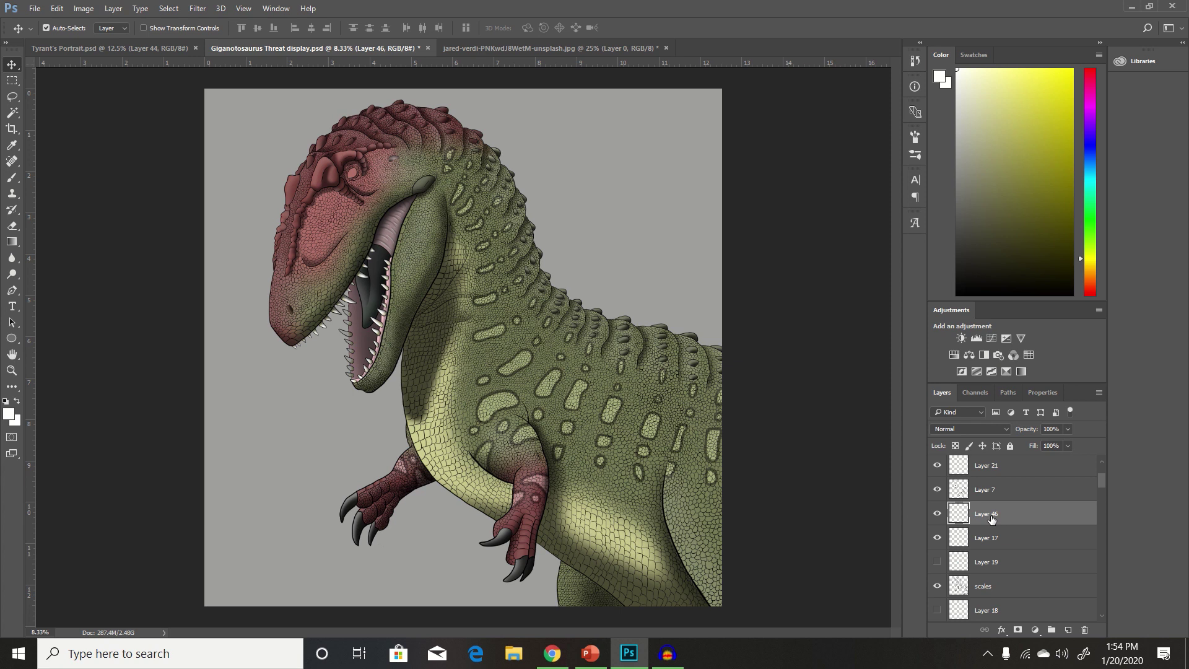
# Delete the selected Layer 46 and create a new layer named Sclera between Layer 7 and Layer 17
pyautogui.press('Delete')
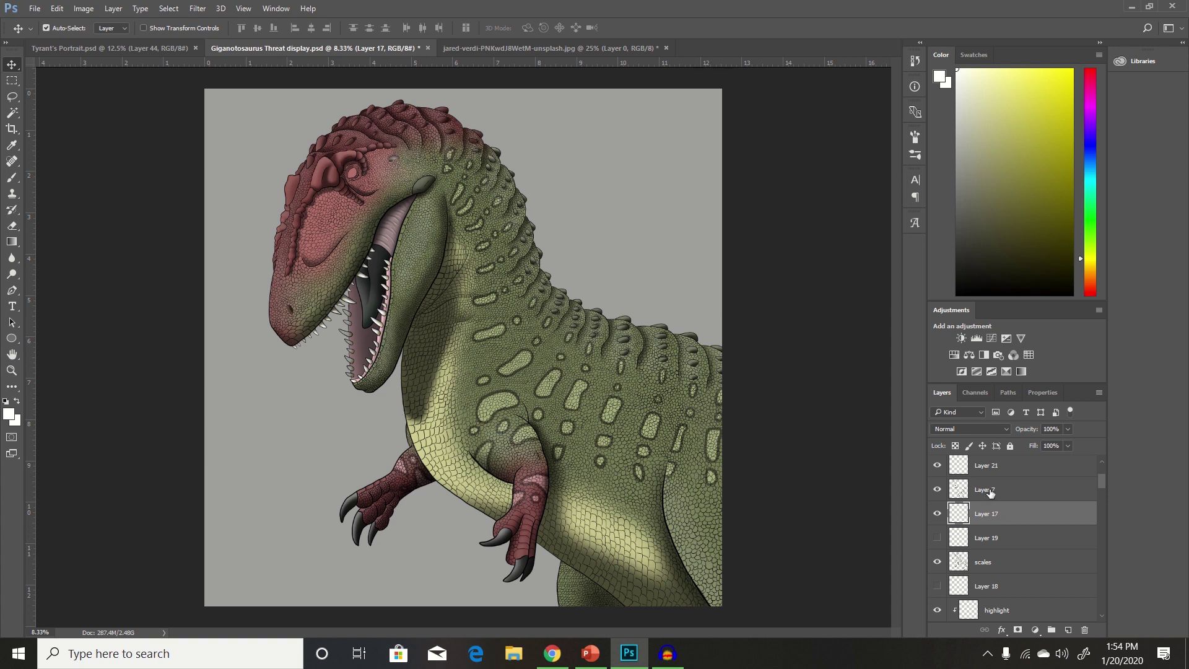
pyautogui.click(1065, 629)
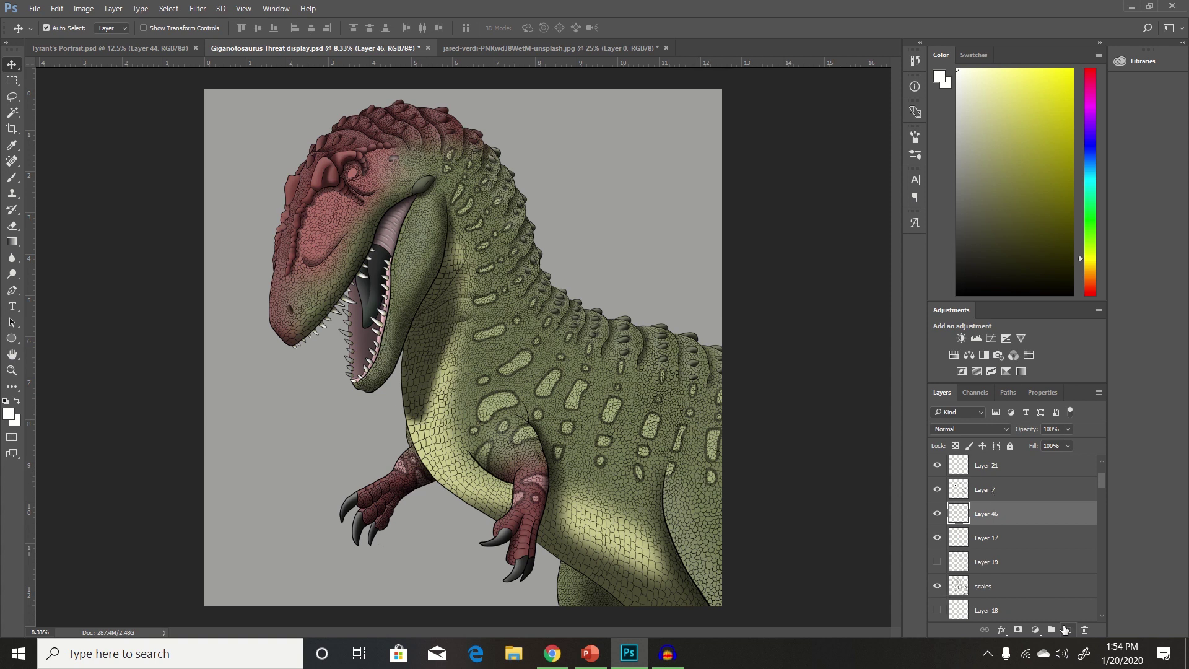
pyautogui.doubleClick(993, 513)
pyautogui.press('BackSpace')
pyautogui.press('Return')
# Fill the dinosaur's eye opening with solid white on the Sclera layer, using the Brush tool at size 47 px
pyautogui.click(916, 136)
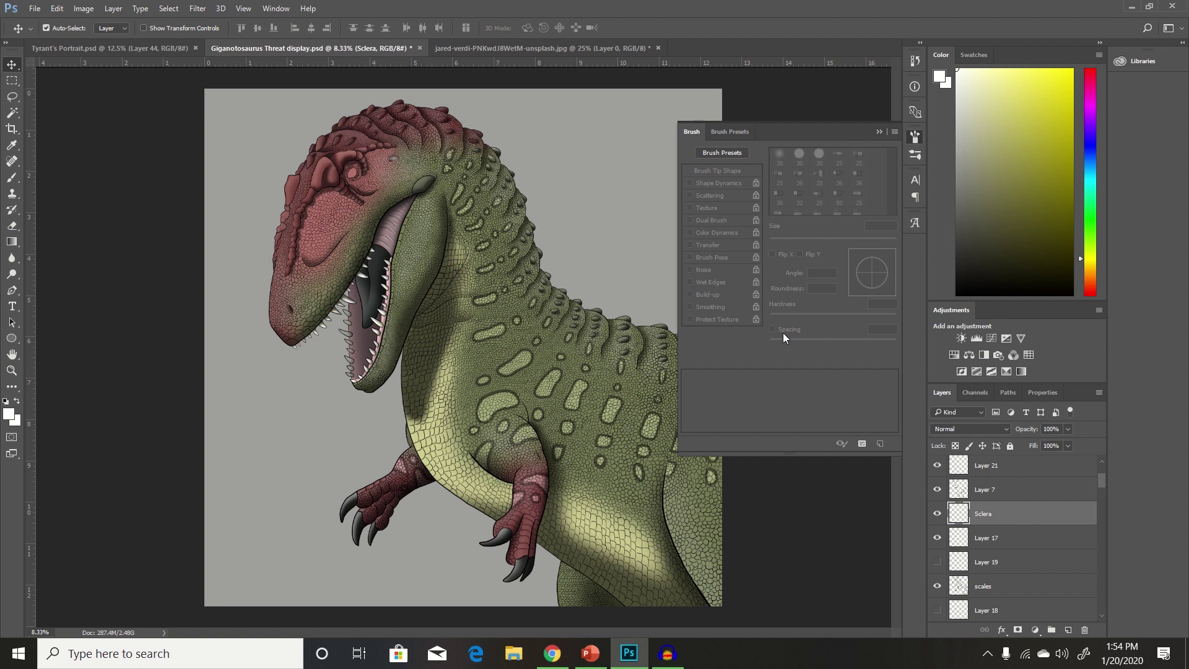
pyautogui.click(878, 133)
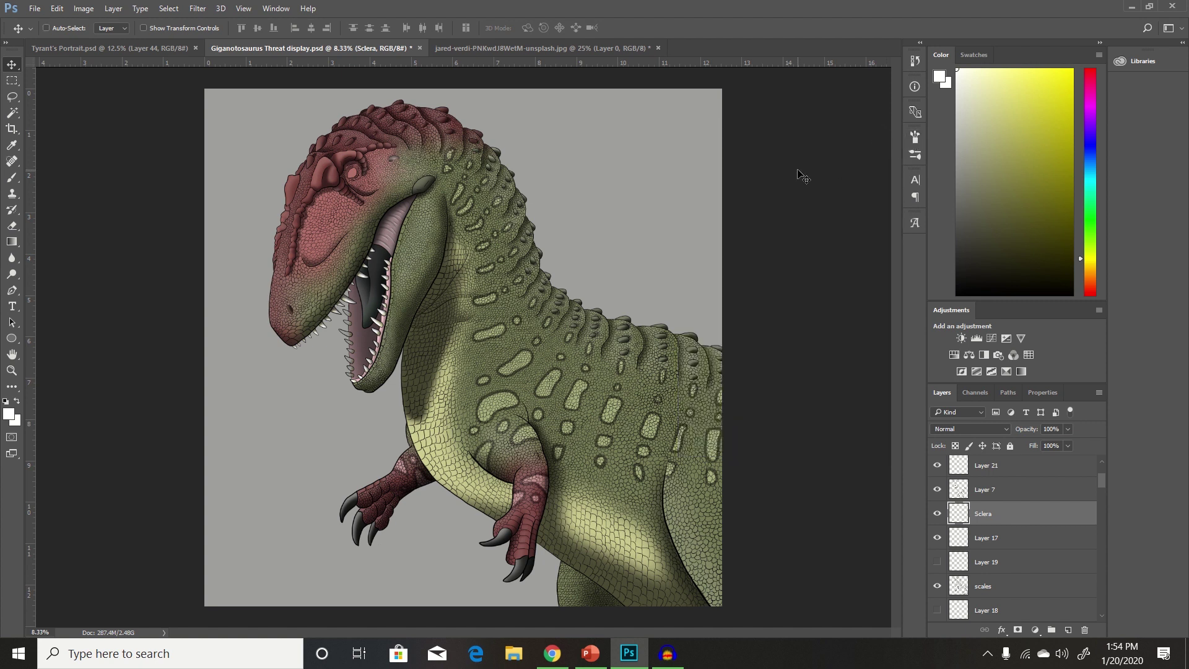
pyautogui.hotkey('ctrl', '+')
pyautogui.hotkey('ctrl', '+')
pyautogui.hotkey('ctrl', '+')
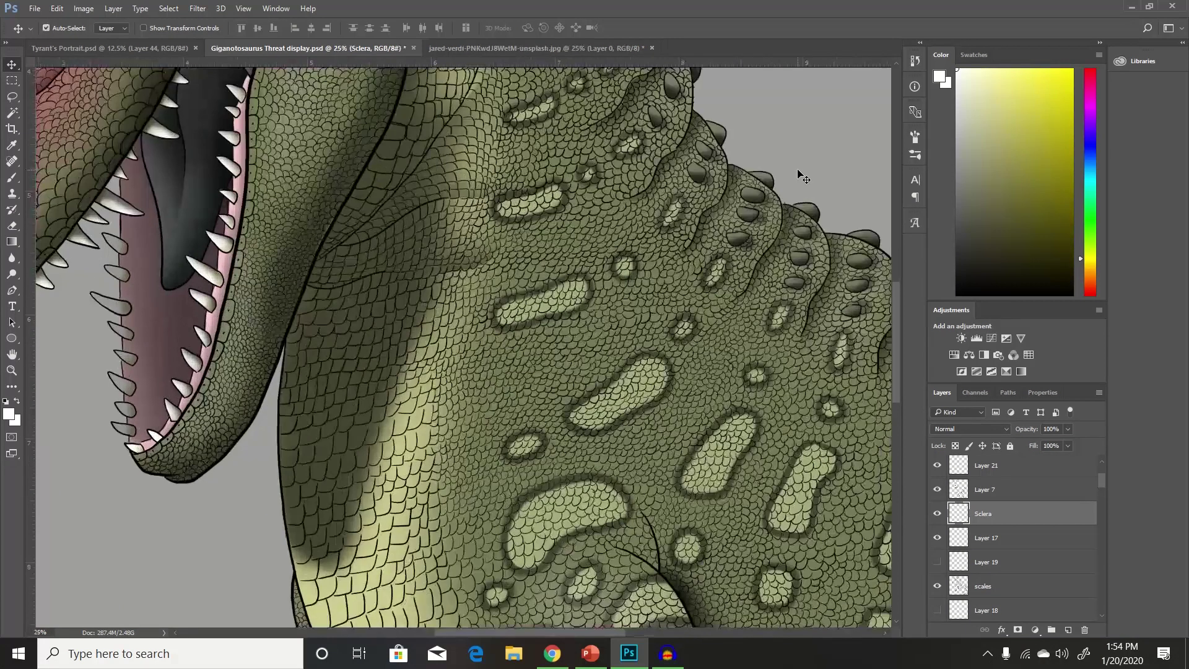
pyautogui.scroll(10, 548, 322)
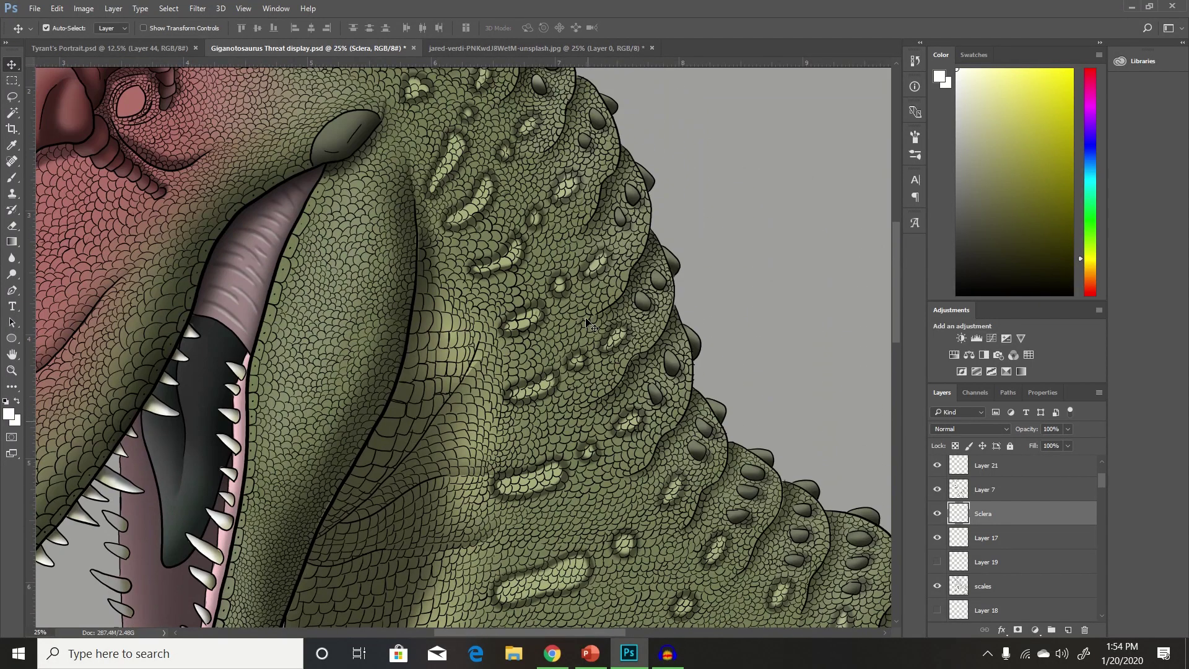
pyautogui.scroll(3, 585, 322)
pyautogui.hscroll(-8, 585, 322)
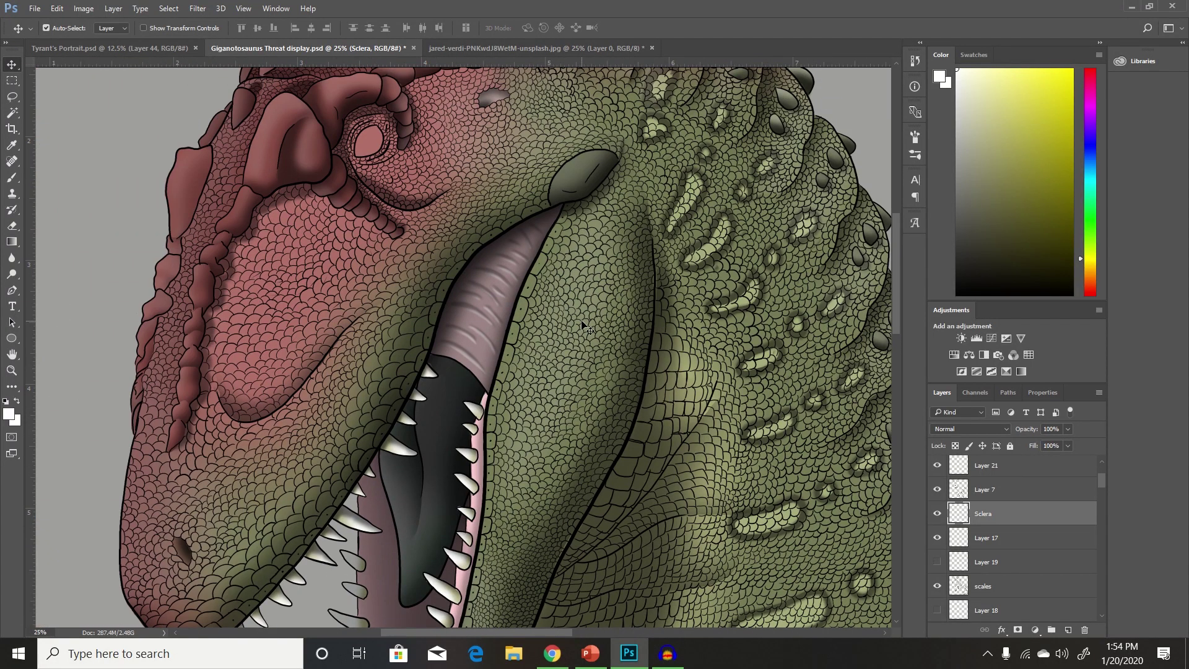
pyautogui.hscroll(-3, 585, 325)
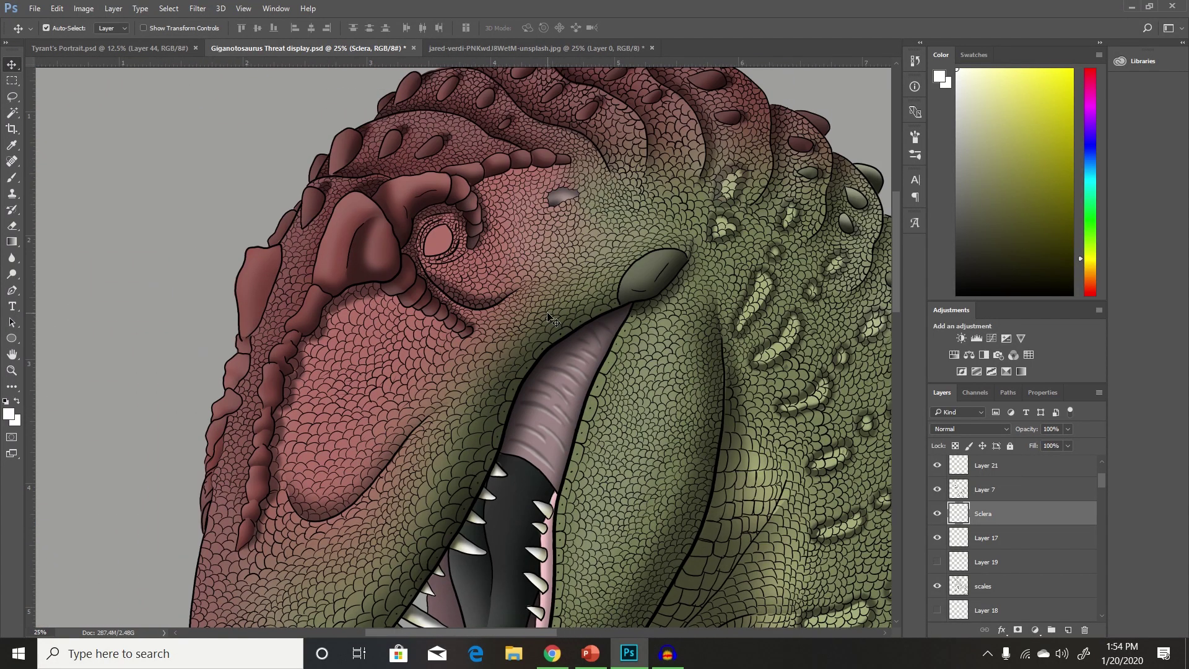
pyautogui.hotkey('ctrl', '+')
pyautogui.hotkey('ctrl', '+')
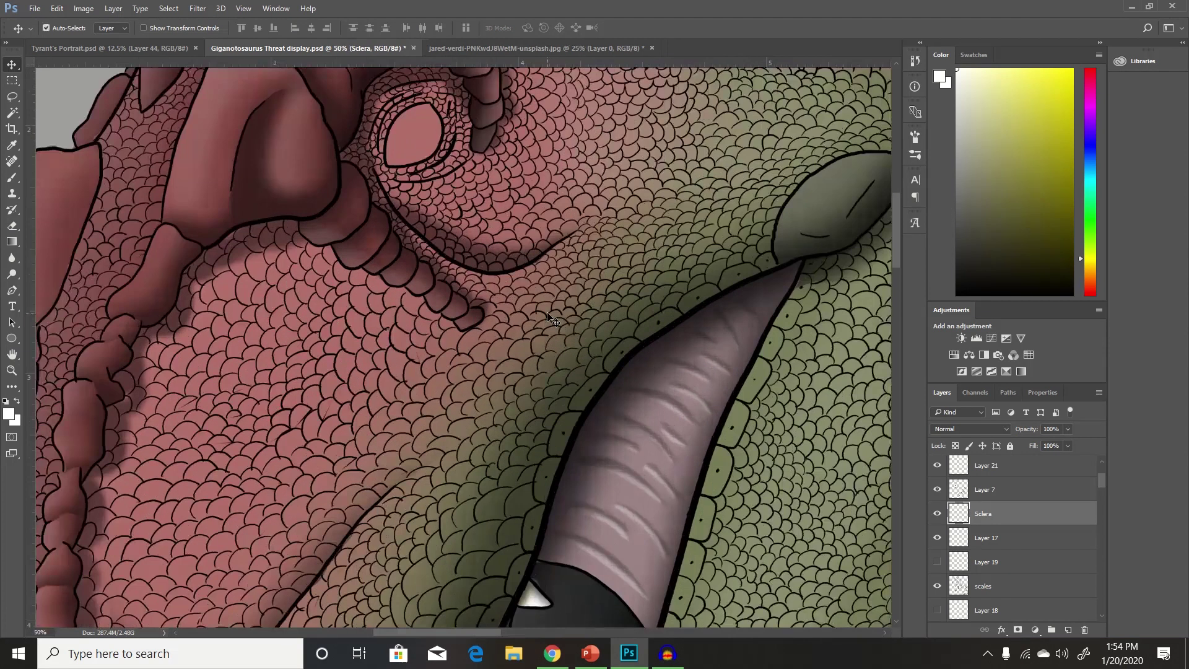
pyautogui.scroll(5, 553, 319)
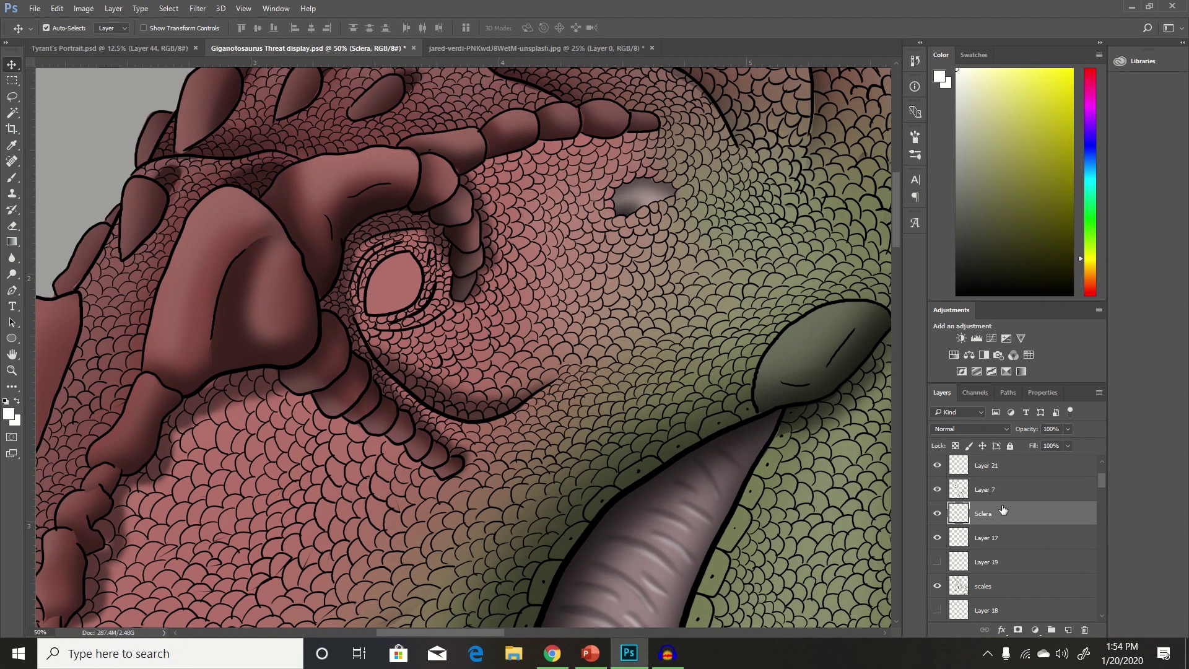
pyautogui.click(12, 178)
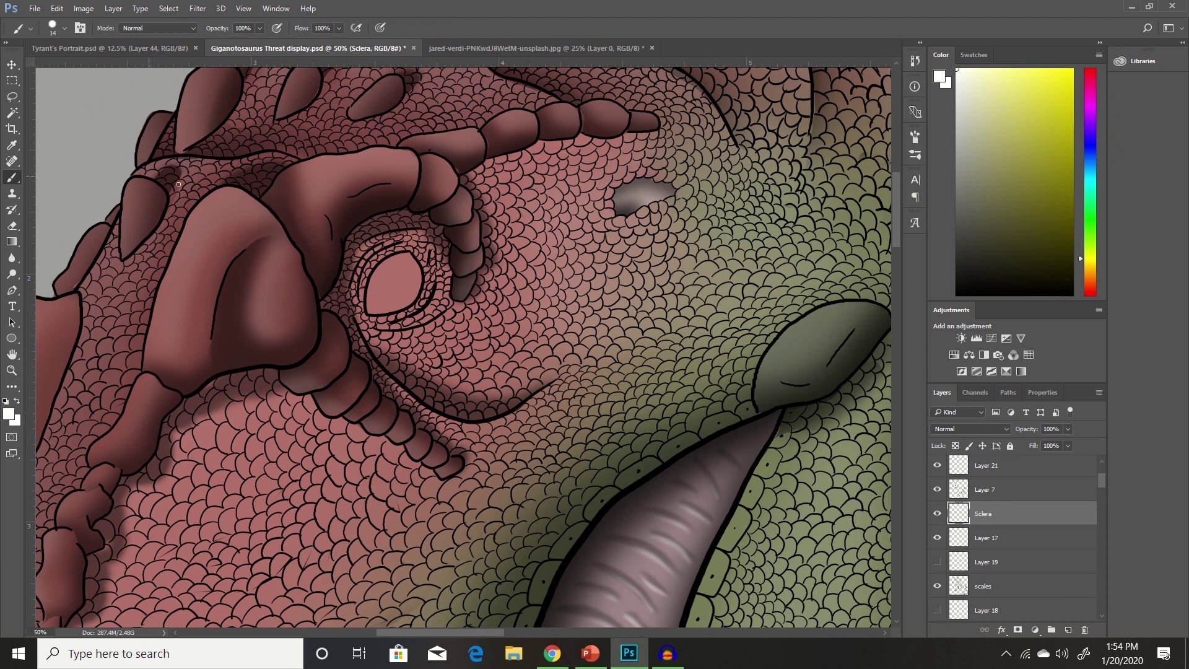
pyautogui.click(64, 28)
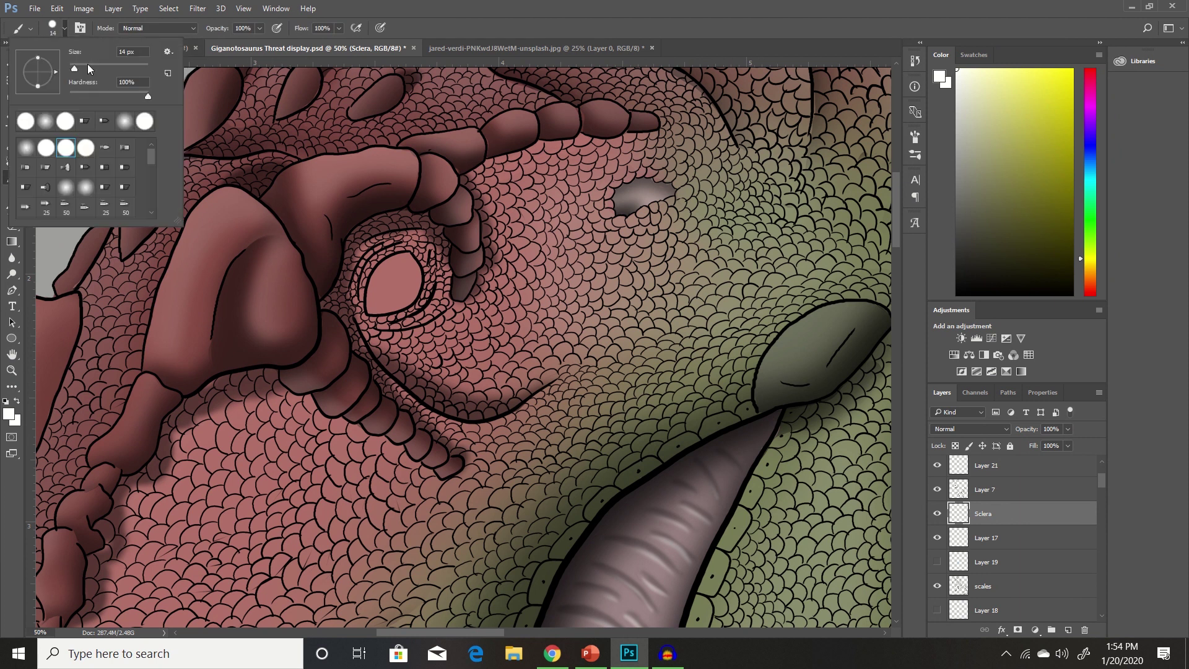
pyautogui.click(87, 64)
pyautogui.click(390, 273)
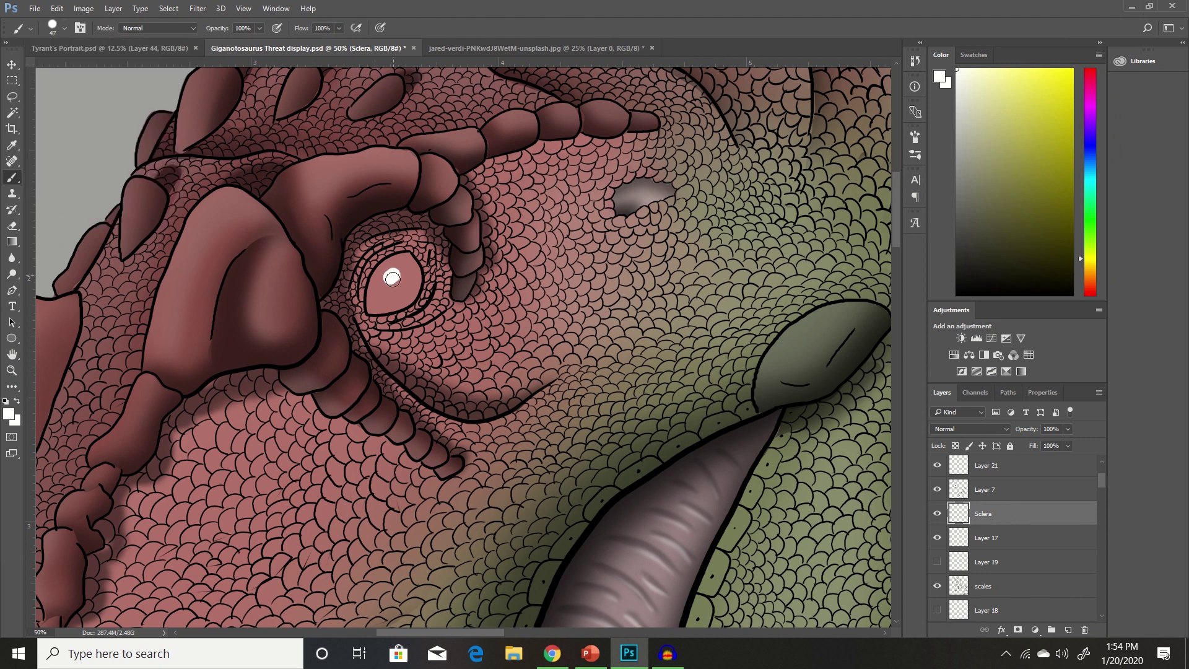
pyautogui.moveTo(383, 278)
pyautogui.mouseDown()
pyautogui.moveTo(379, 311)
pyautogui.moveTo(411, 294)
pyautogui.moveTo(418, 272)
pyautogui.moveTo(397, 260)
pyautogui.moveTo(375, 286)
pyautogui.moveTo(390, 292)
pyautogui.mouseUp()
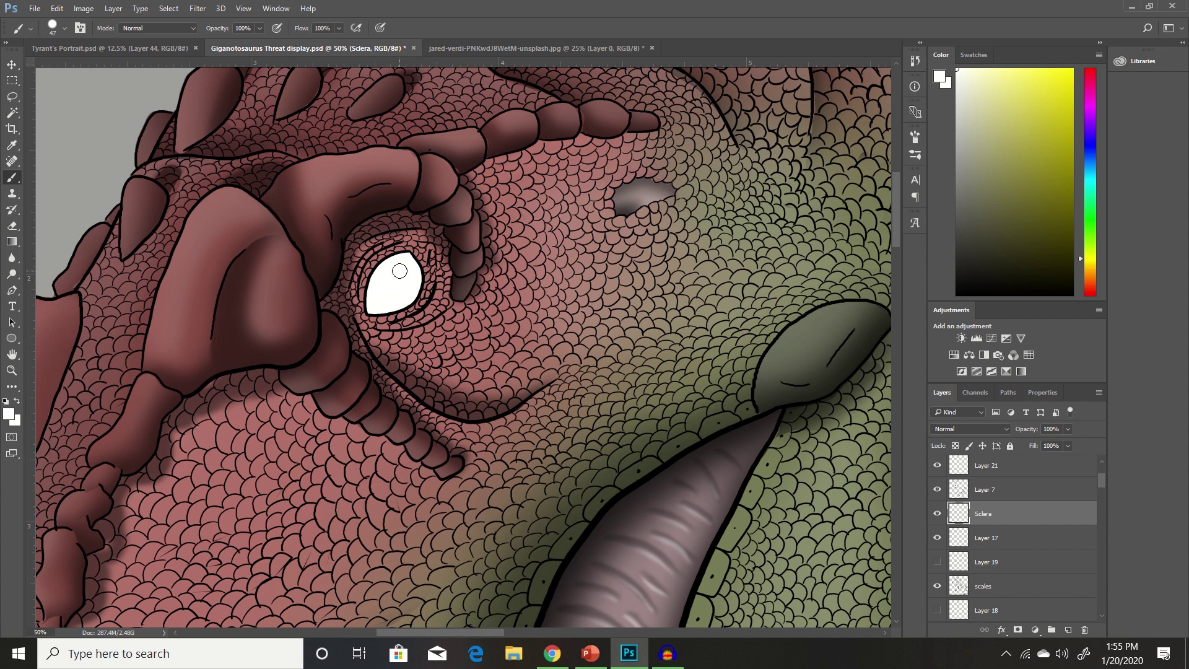
# Examine how the white eye looks in the whole illustration and in a closer view of the head
pyautogui.hotkey('ctrl', '-')
pyautogui.hotkey('ctrl', '-')
pyautogui.hotkey('ctrl', '-')
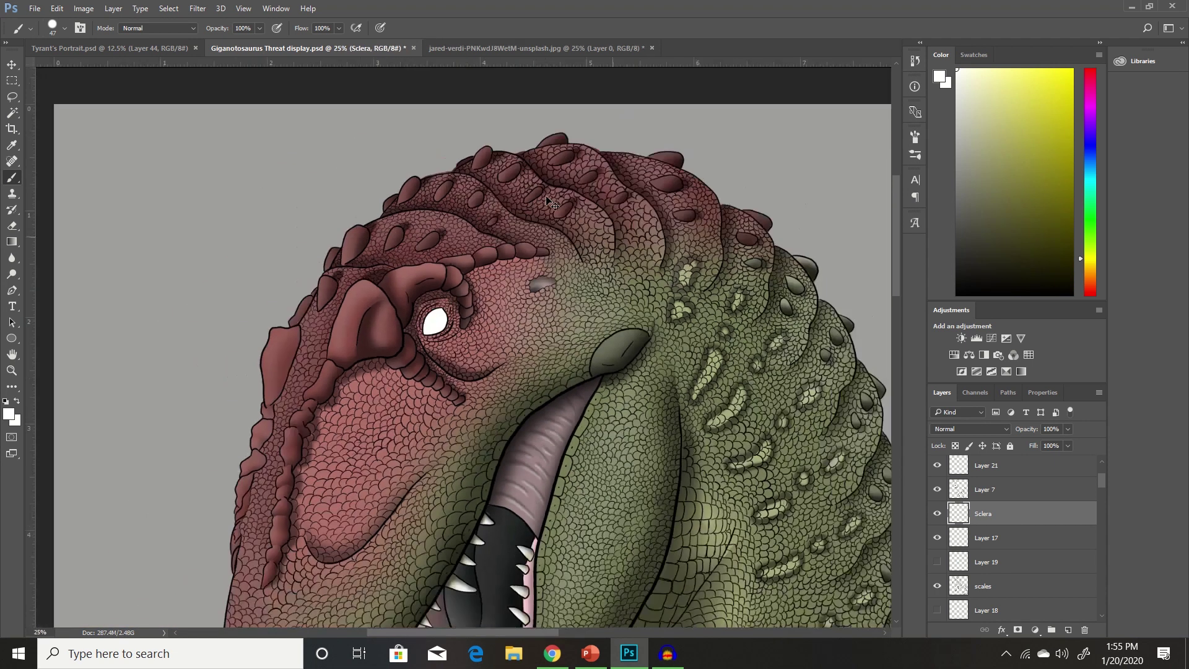
pyautogui.hotkey('ctrl', '-')
pyautogui.hotkey('ctrl', '-')
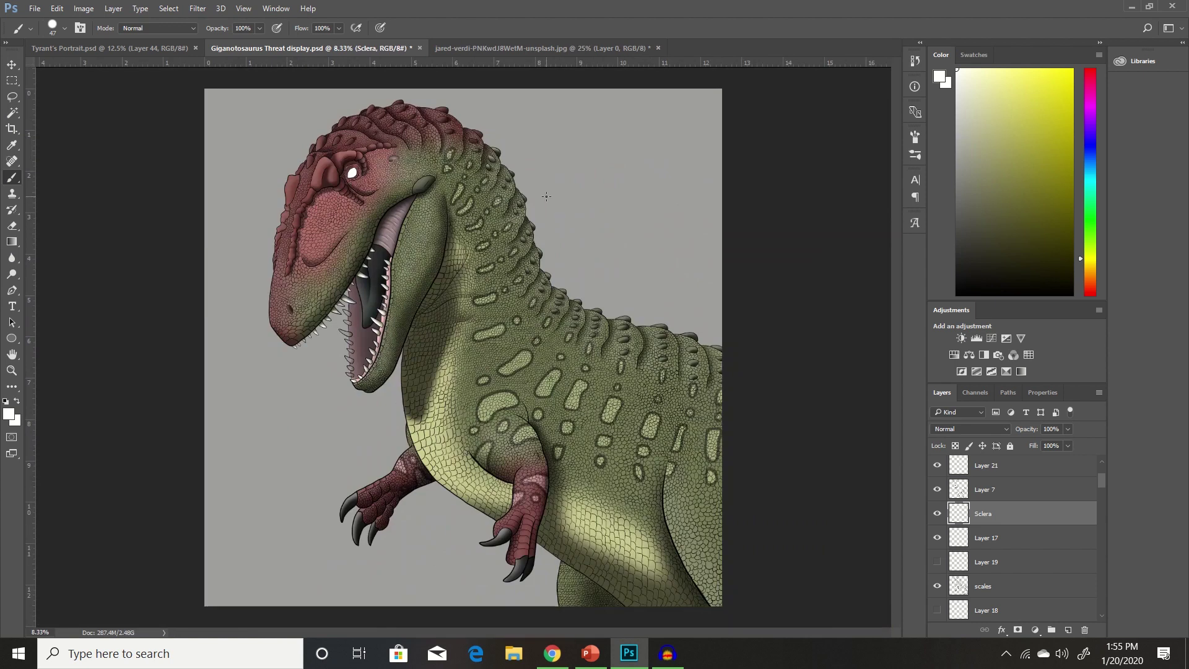
pyautogui.hotkey('ctrl', '+')
pyautogui.hotkey('ctrl', '+')
pyautogui.hotkey('ctrl', '+')
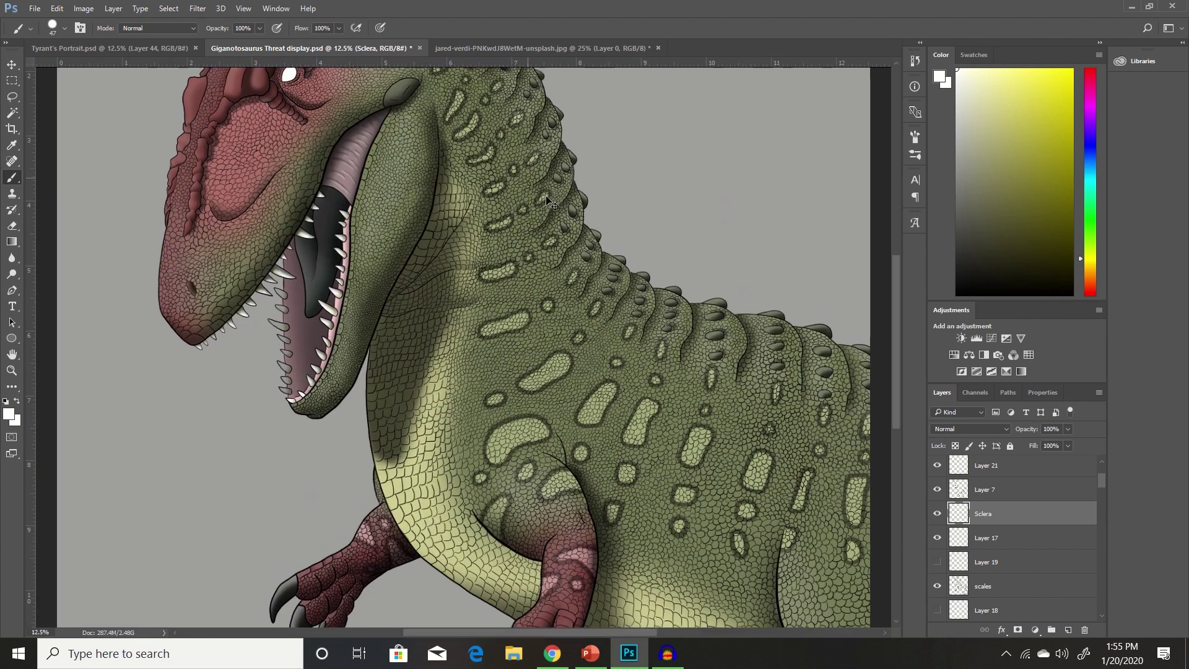
pyautogui.hotkey('ctrl', '+')
pyautogui.scroll(6, 375, 270)
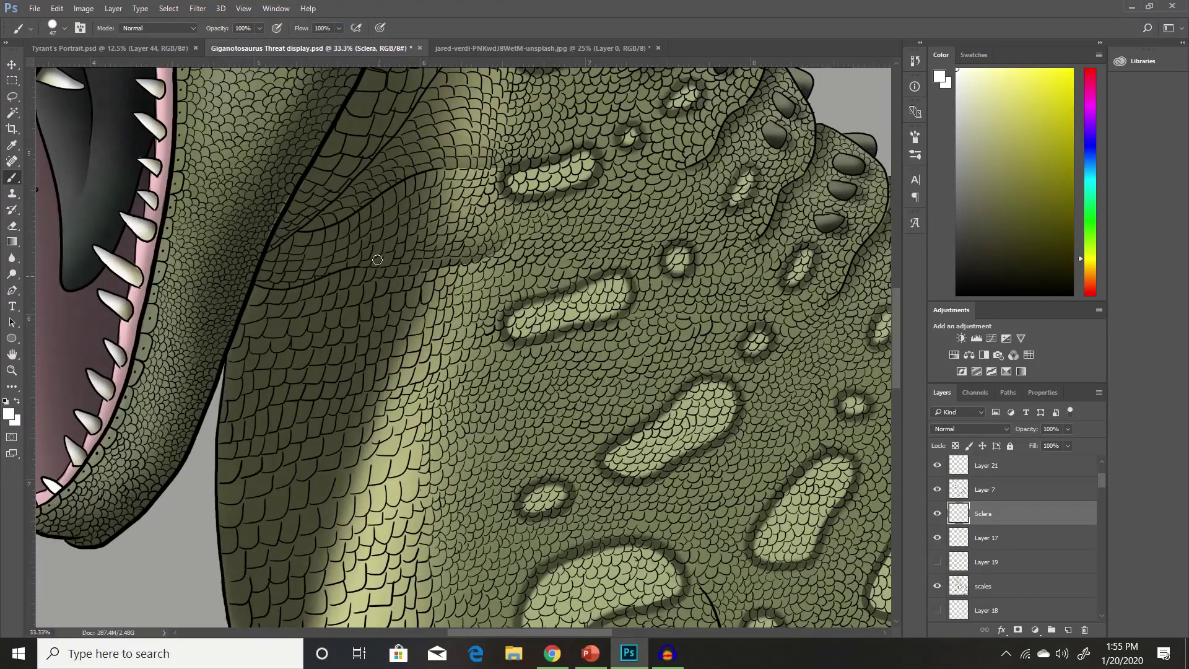
pyautogui.scroll(8, 375, 270)
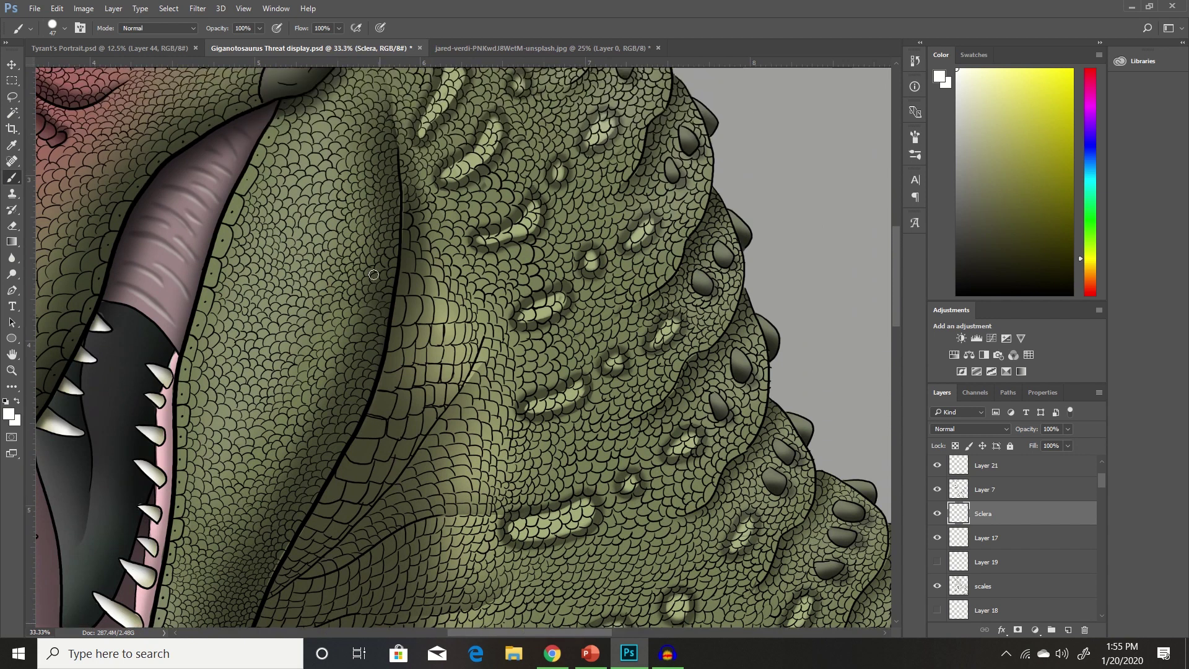
pyautogui.scroll(3, 373, 275)
pyautogui.hscroll(-5, 374, 275)
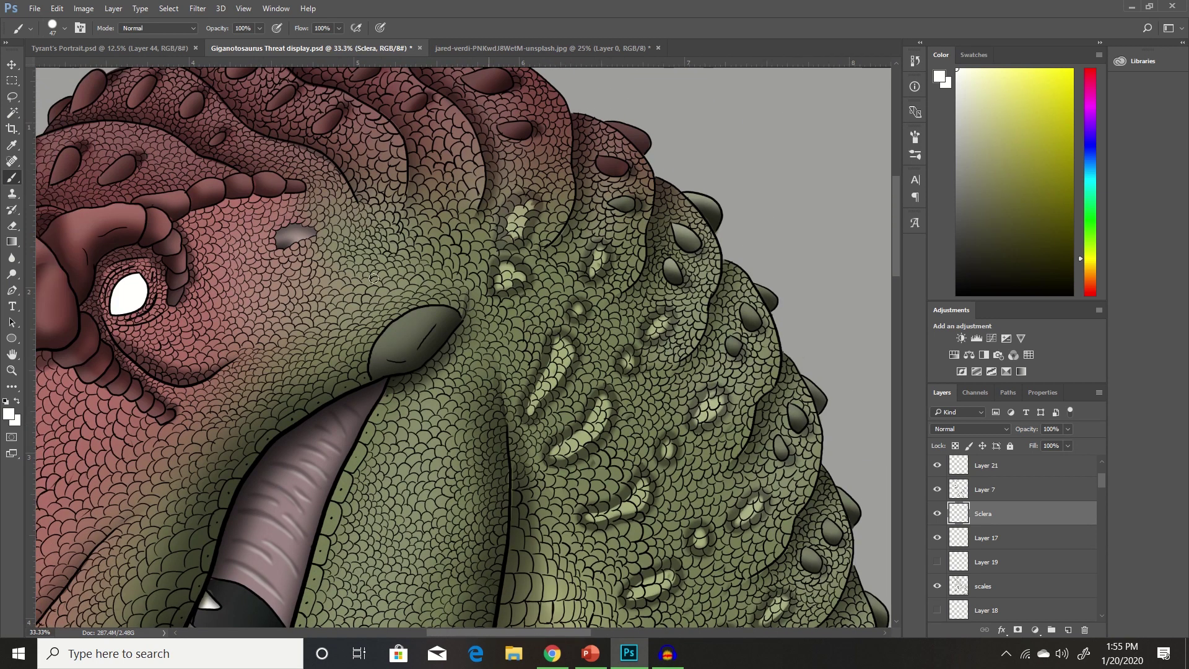
pyautogui.hscroll(-3, 373, 280)
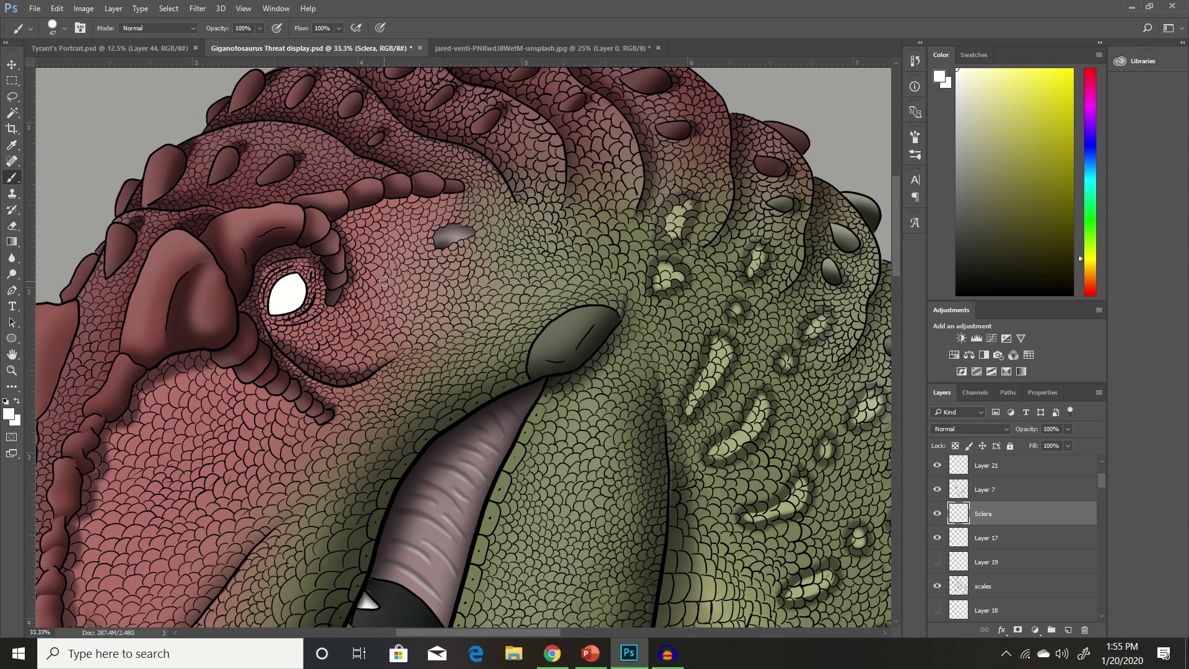
# Switch to Chrome and search Google Images for "bird eyes"
pyautogui.click(553, 653)
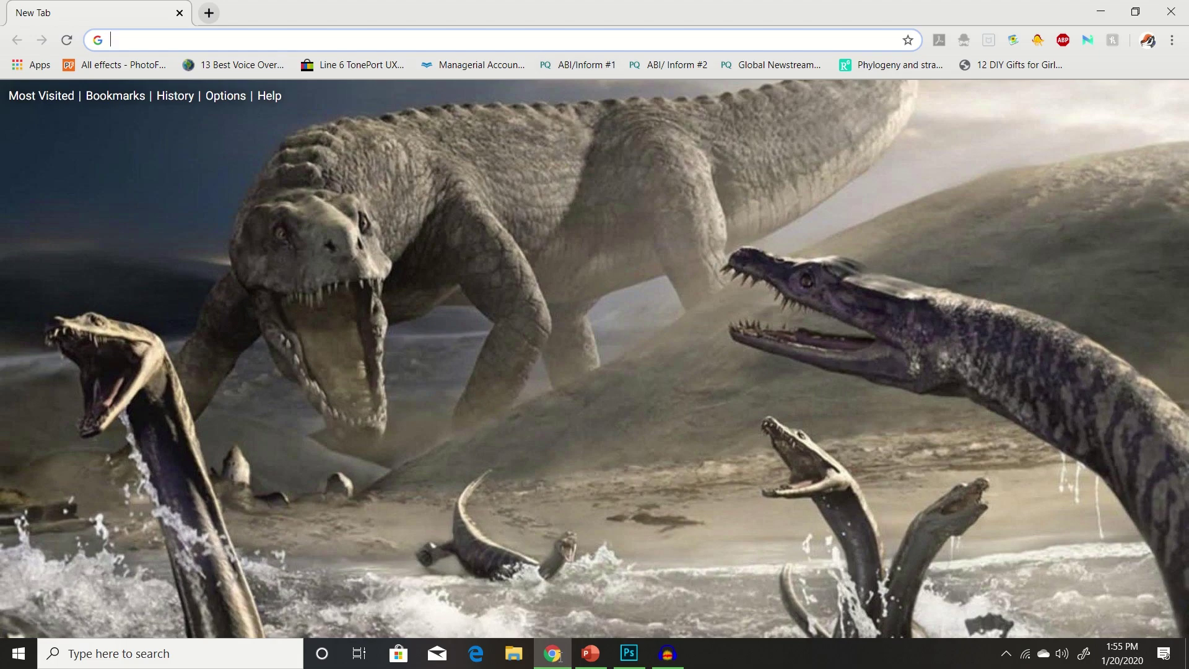
pyautogui.write('bird eyes')
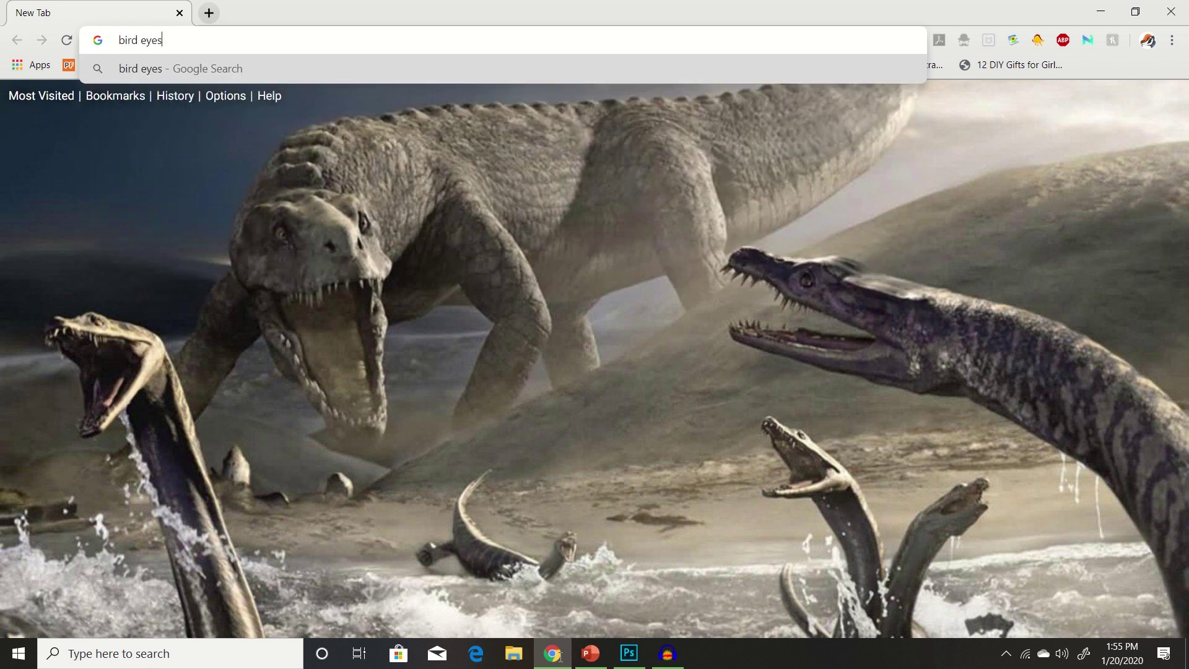
pyautogui.press('Return')
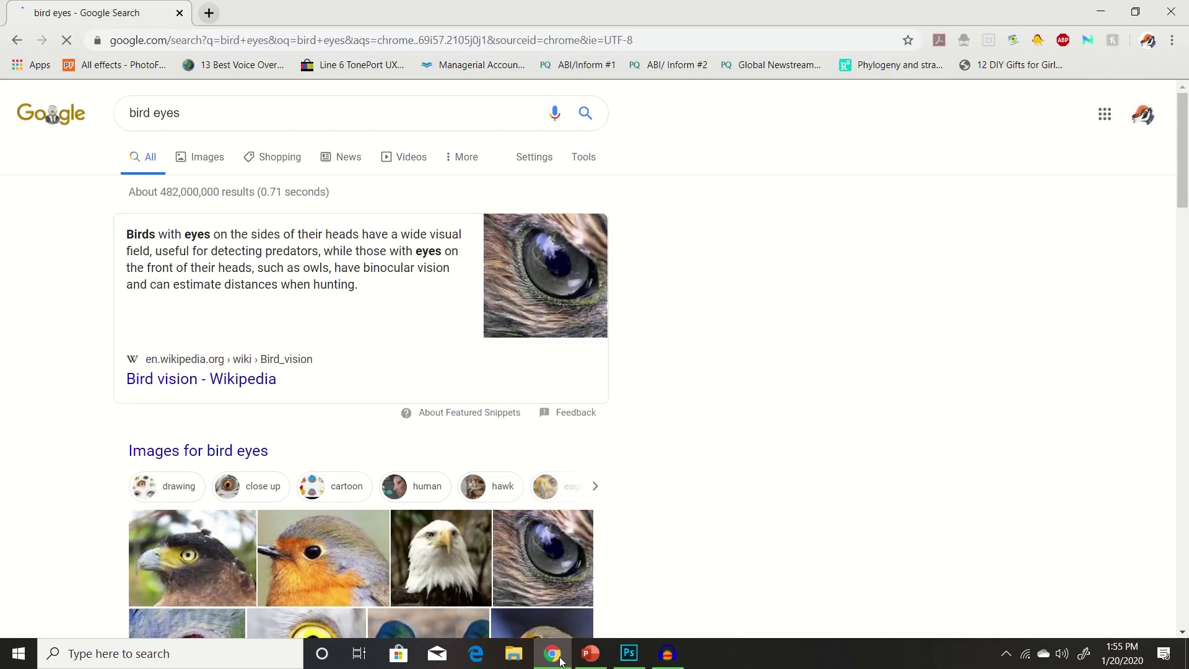
pyautogui.click(200, 157)
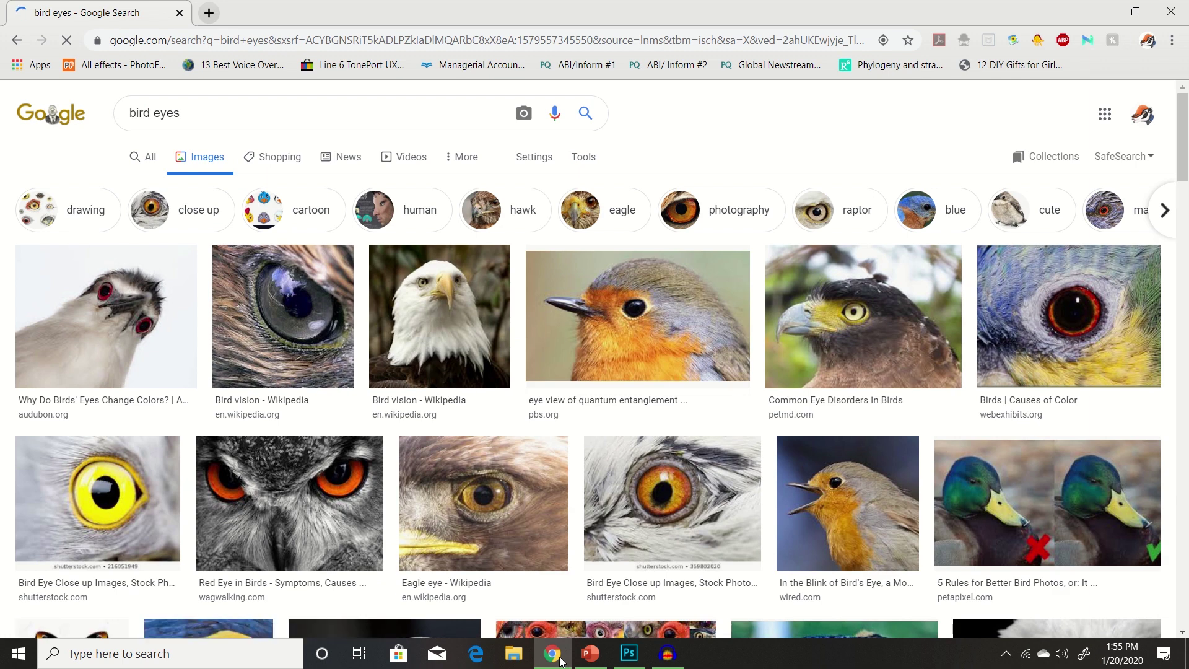
# Browse the bird eye image results for reference on iris colours and pupil shapes
pyautogui.scroll(-3, 671, 347)
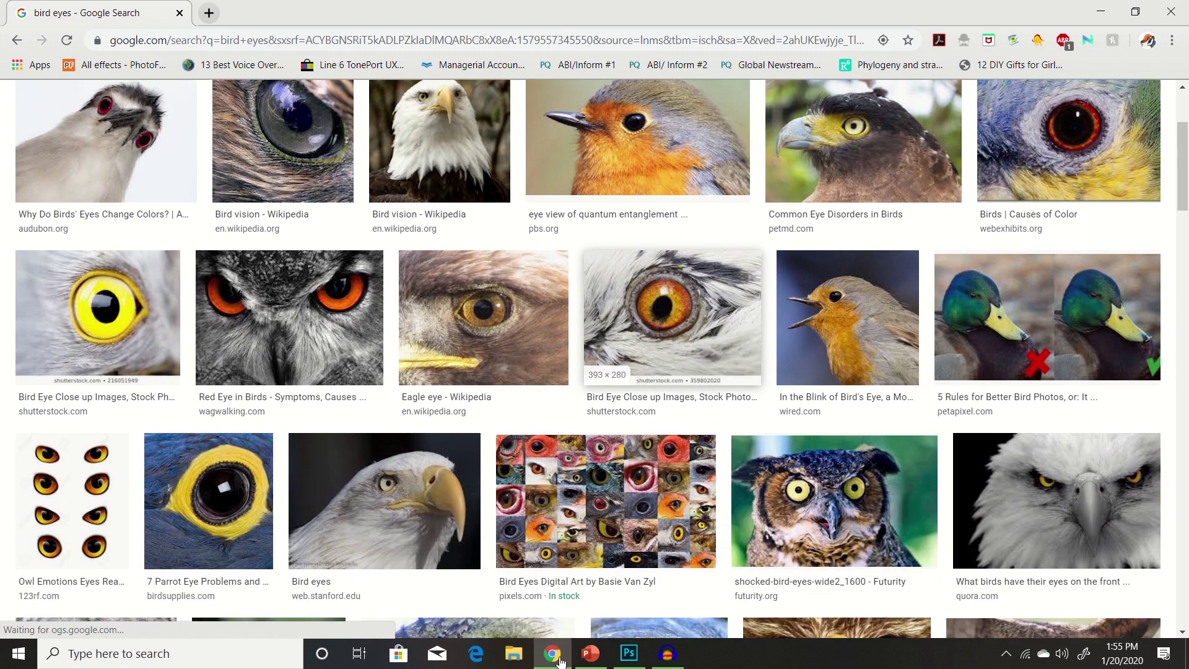
pyautogui.scroll(-3, 607, 527)
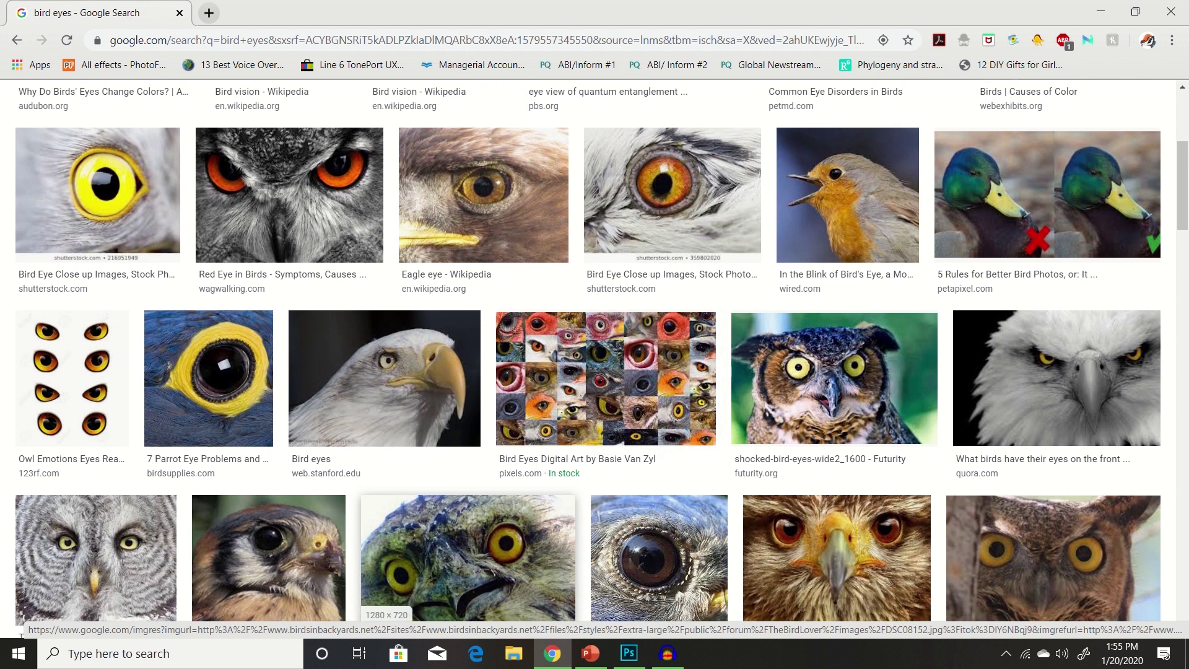
pyautogui.scroll(-4, 560, 661)
pyautogui.scroll(-4, 561, 662)
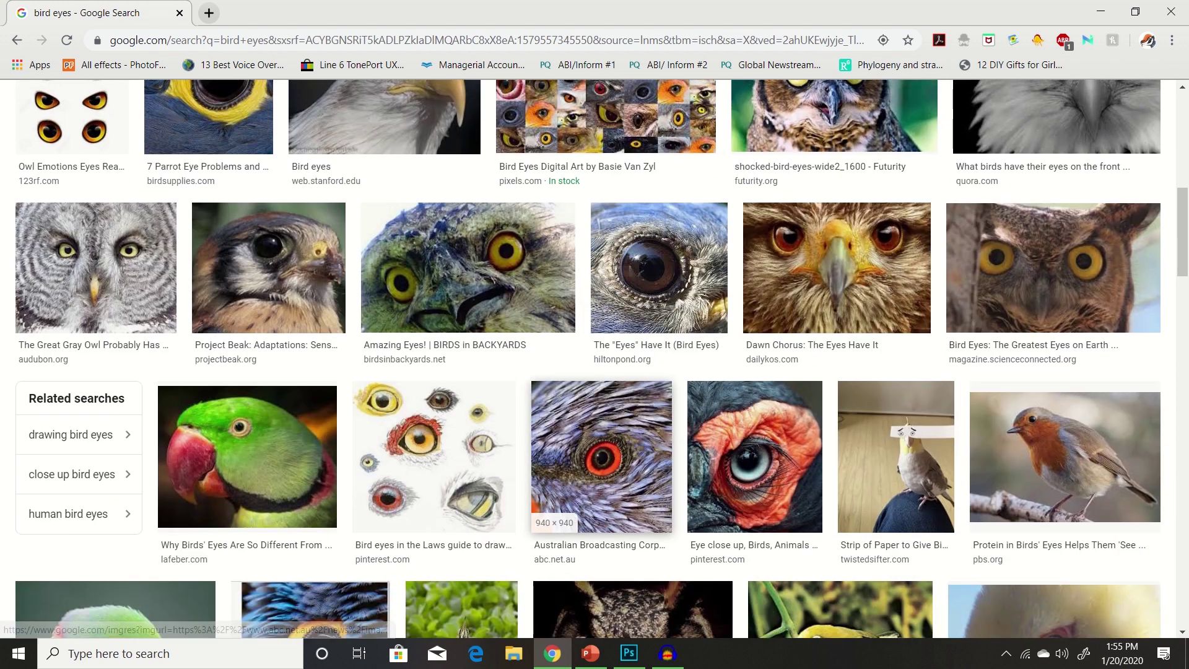
pyautogui.scroll(-2, 560, 662)
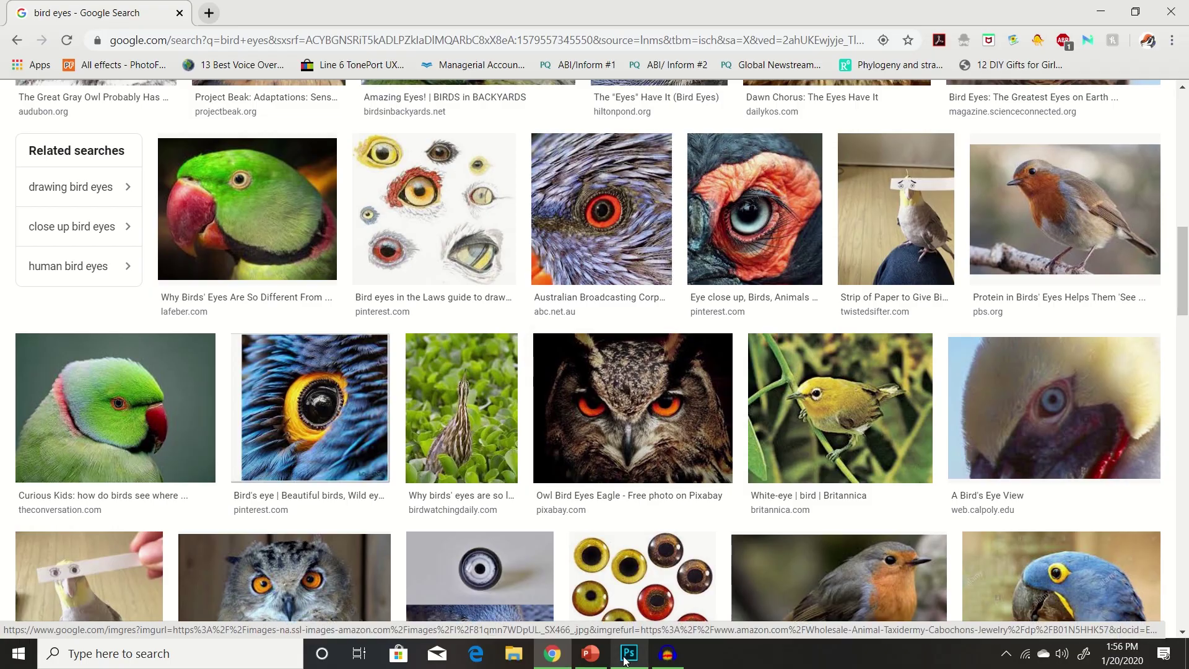
pyautogui.click(560, 661)
pyautogui.click(553, 655)
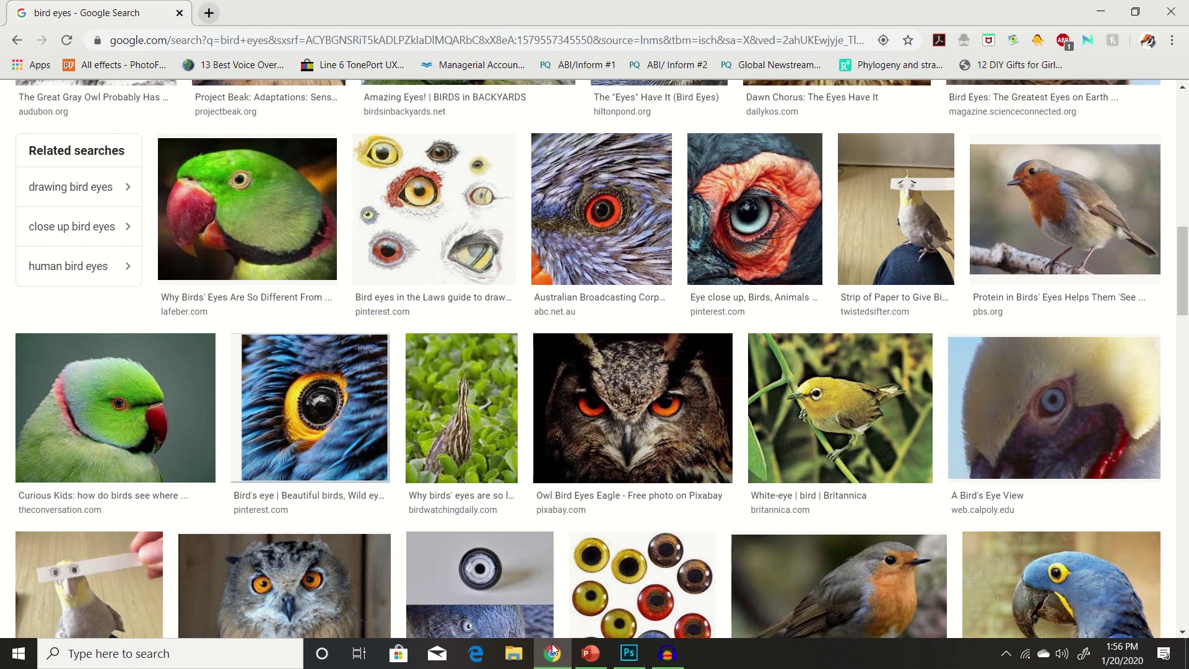
pyautogui.scroll(-2, 553, 655)
pyautogui.scroll(-1, 553, 651)
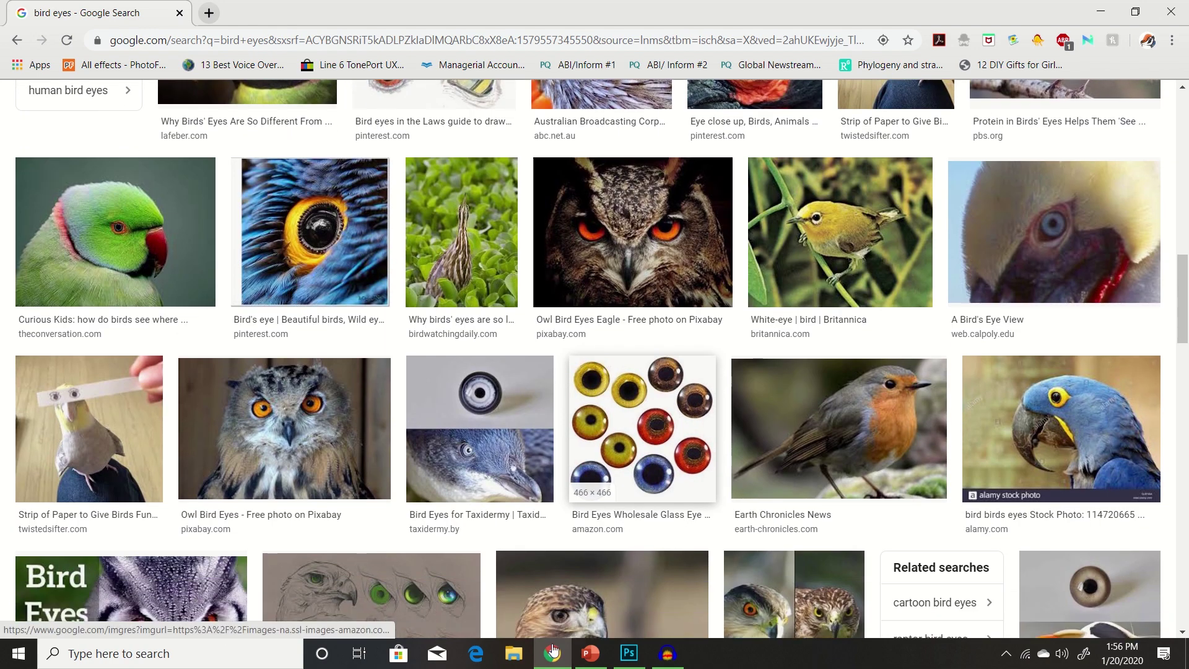
pyautogui.scroll(-3, 553, 651)
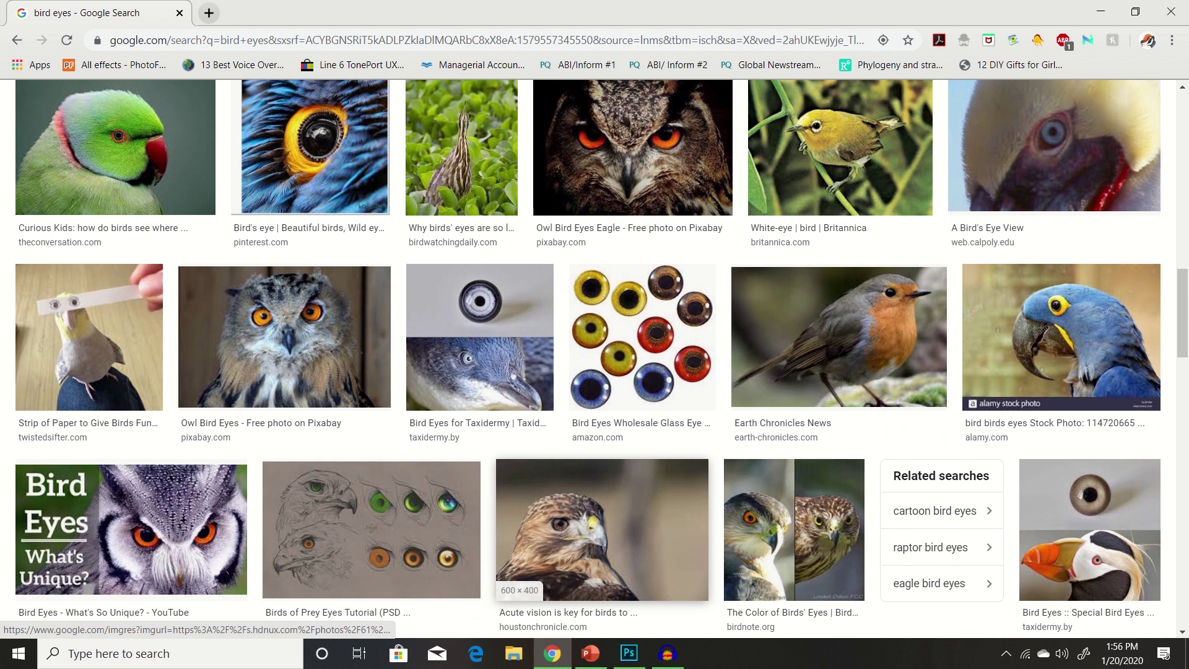
pyautogui.scroll(-2, 553, 650)
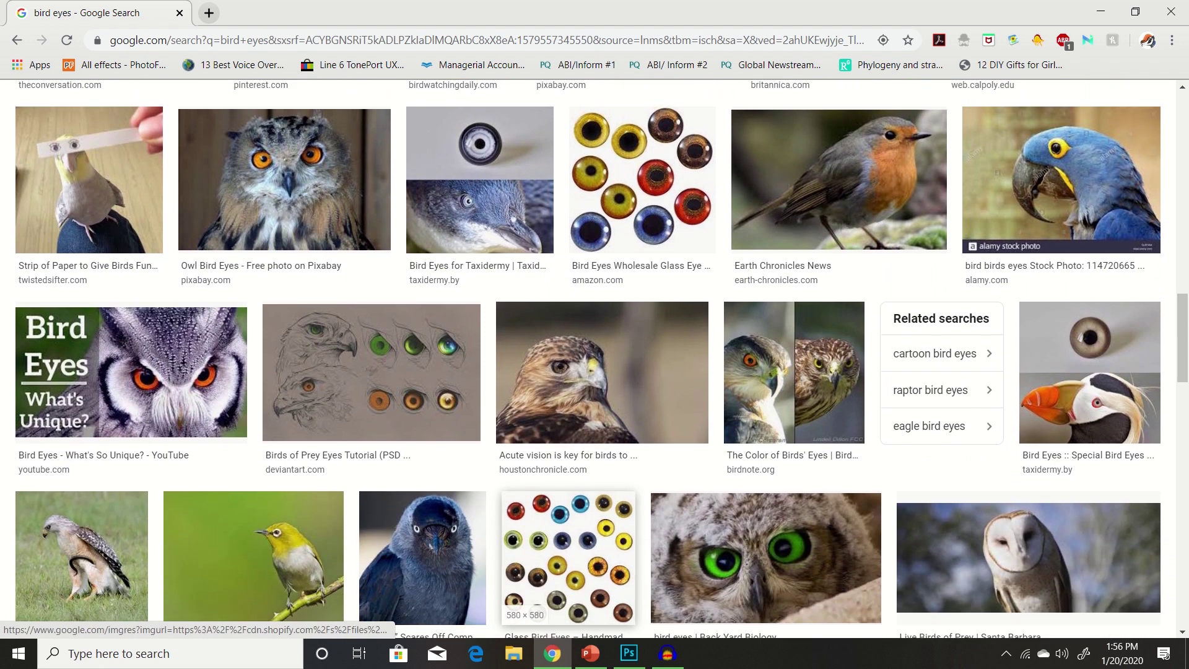
pyautogui.scroll(-2, 551, 647)
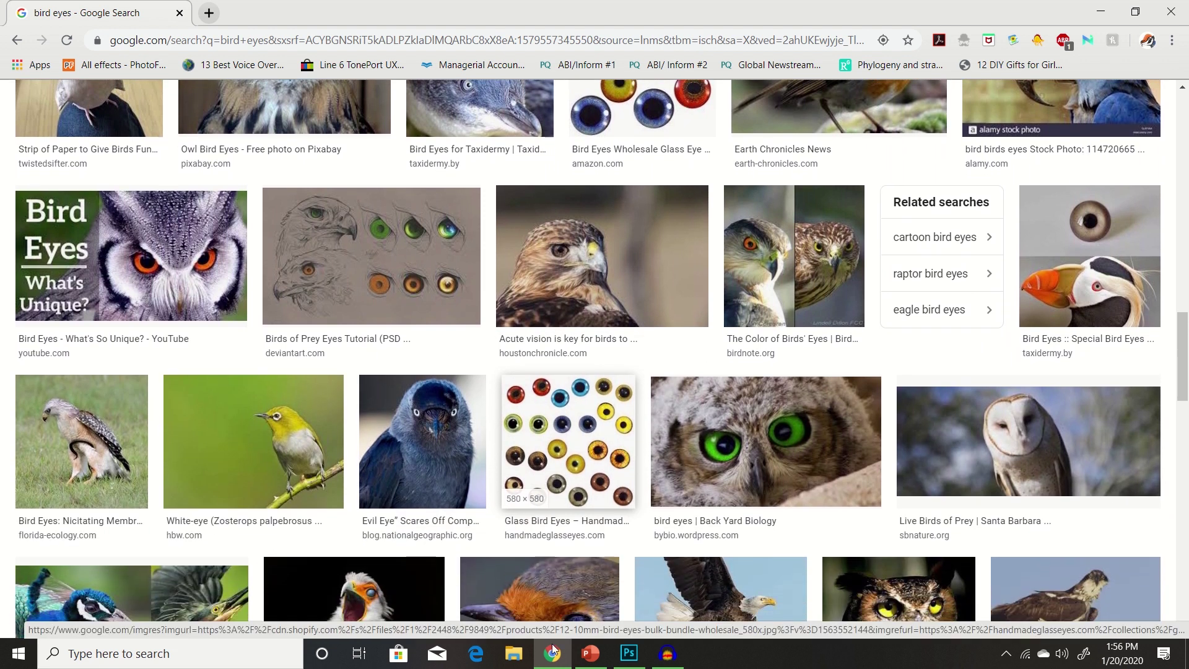
pyautogui.scroll(-3, 552, 647)
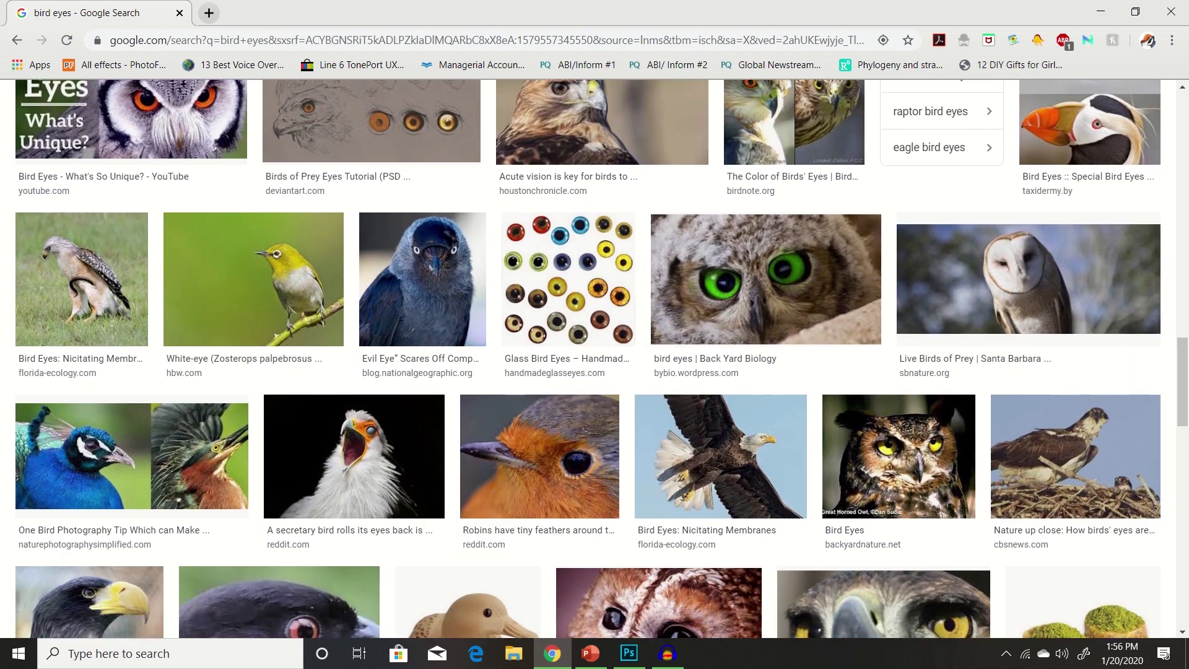
# Look further through the bird eye photos and compare them to choose a reference image
pyautogui.scroll(-2, 552, 644)
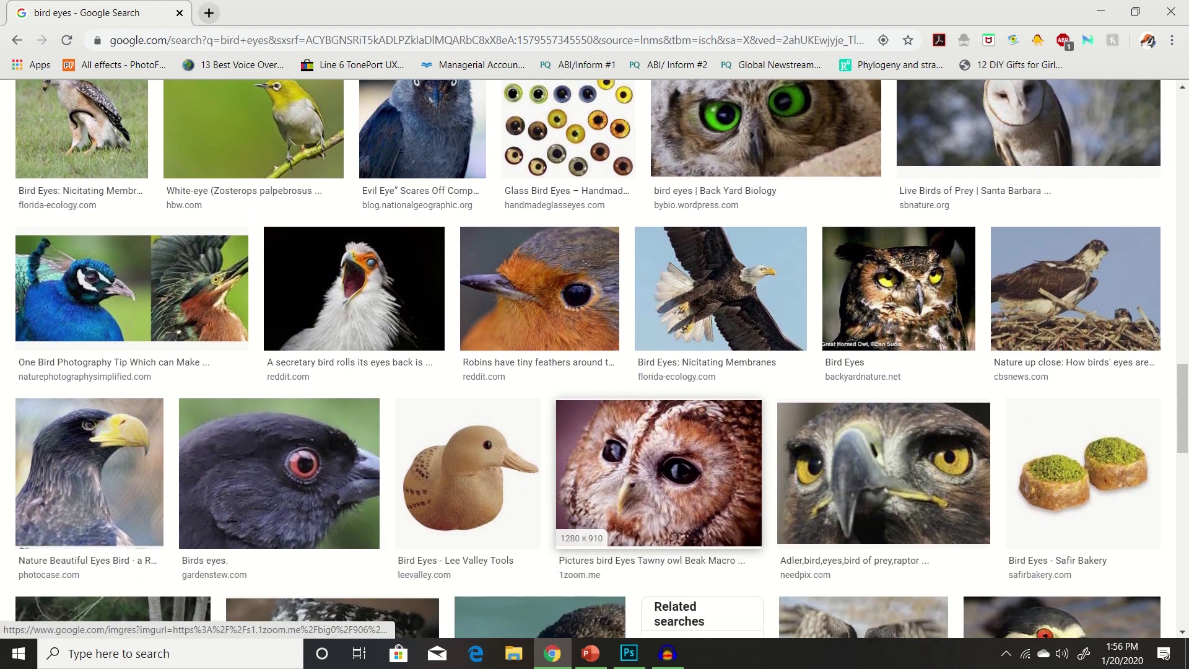
pyautogui.scroll(-2, 553, 649)
pyautogui.scroll(-2, 553, 649)
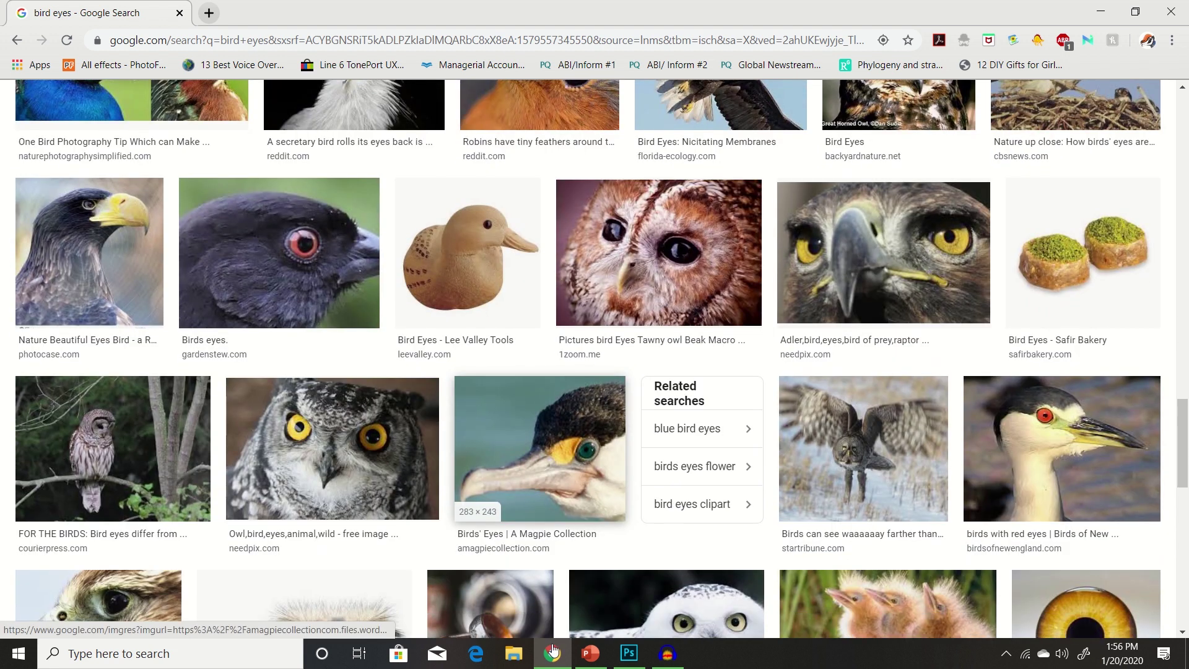
pyautogui.scroll(-2, 552, 649)
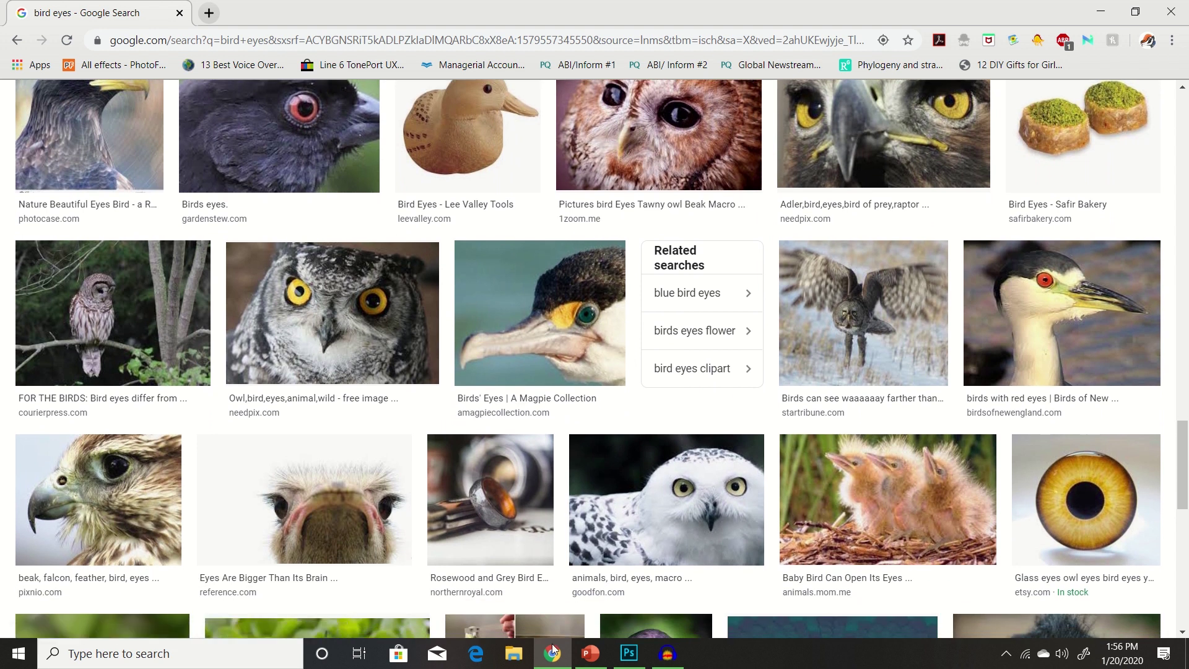
pyautogui.scroll(-4, 553, 649)
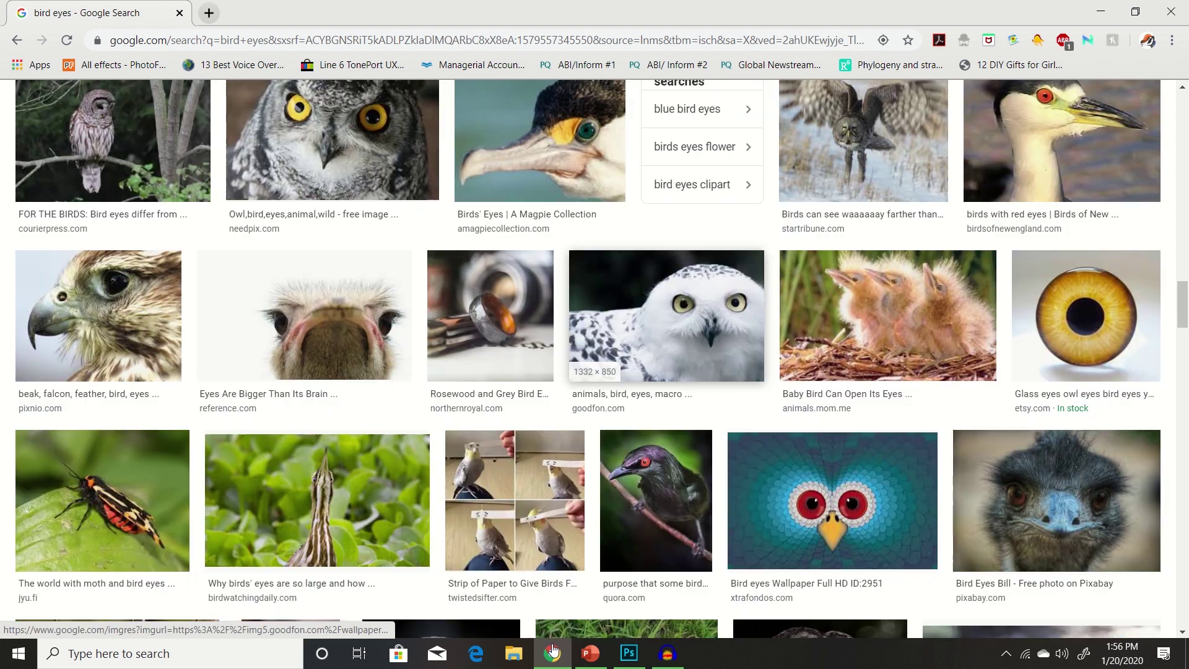
pyautogui.scroll(-2, 553, 649)
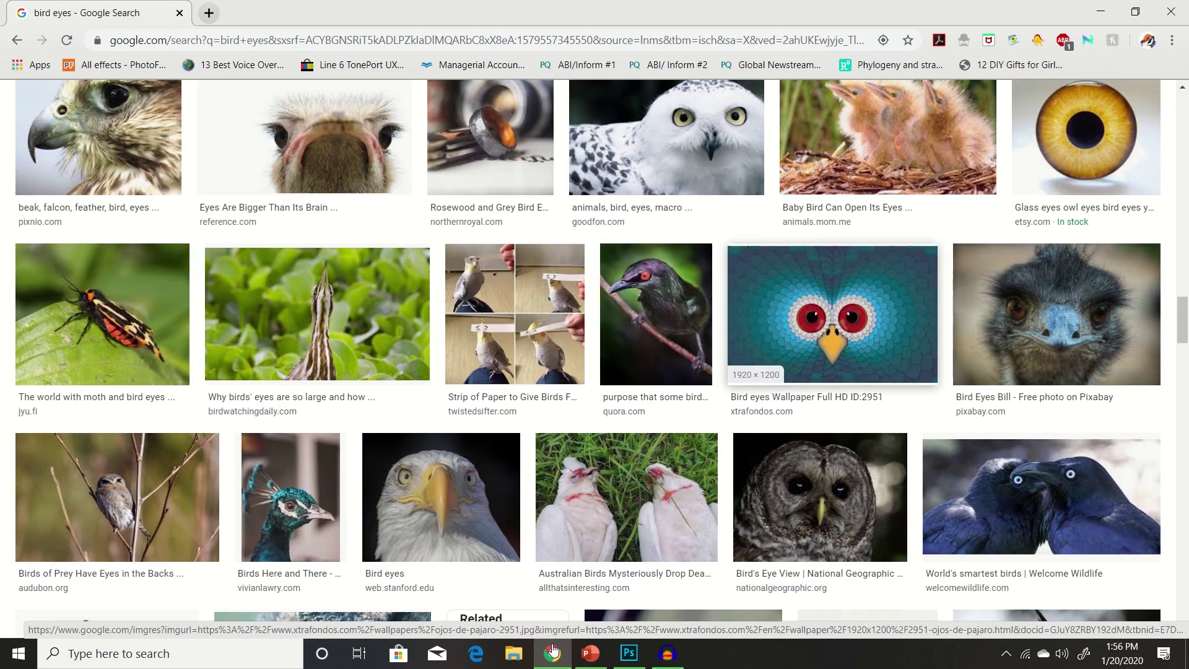
pyautogui.scroll(20, 553, 648)
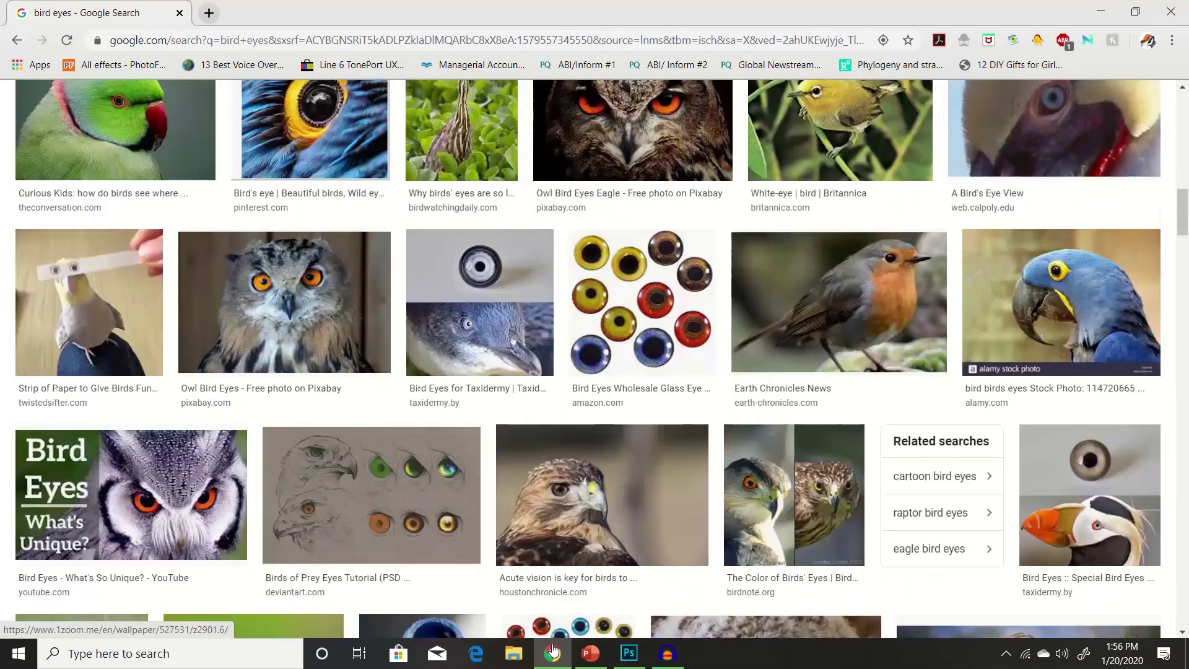
pyautogui.scroll(8, 553, 650)
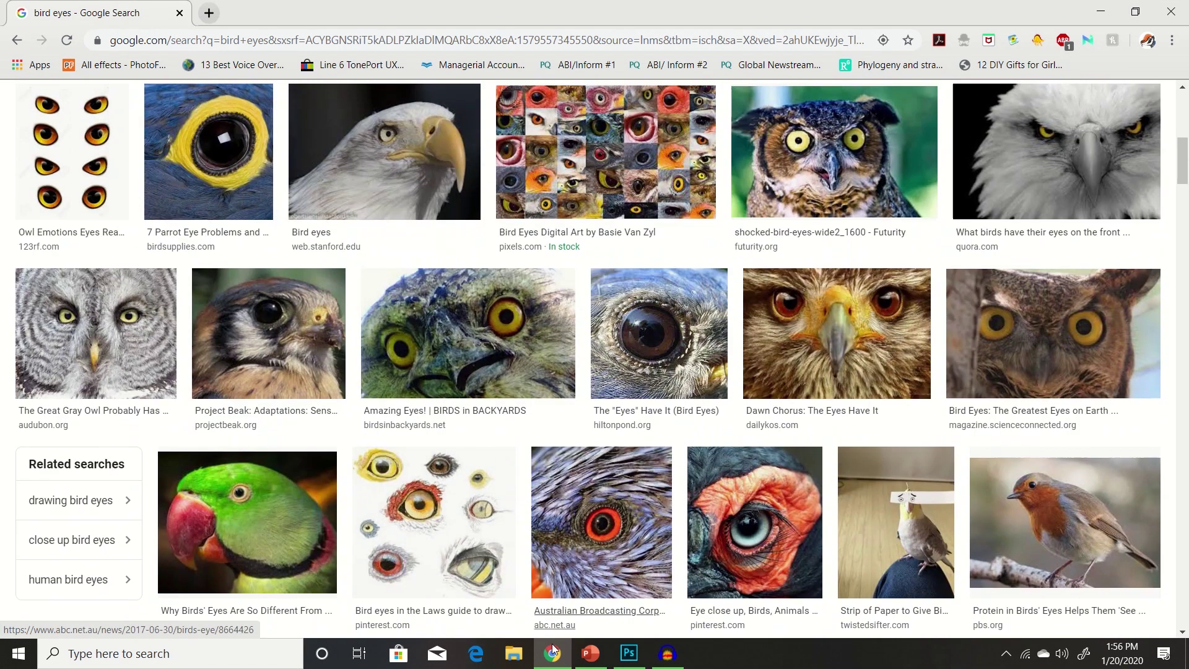
pyautogui.scroll(3, 553, 650)
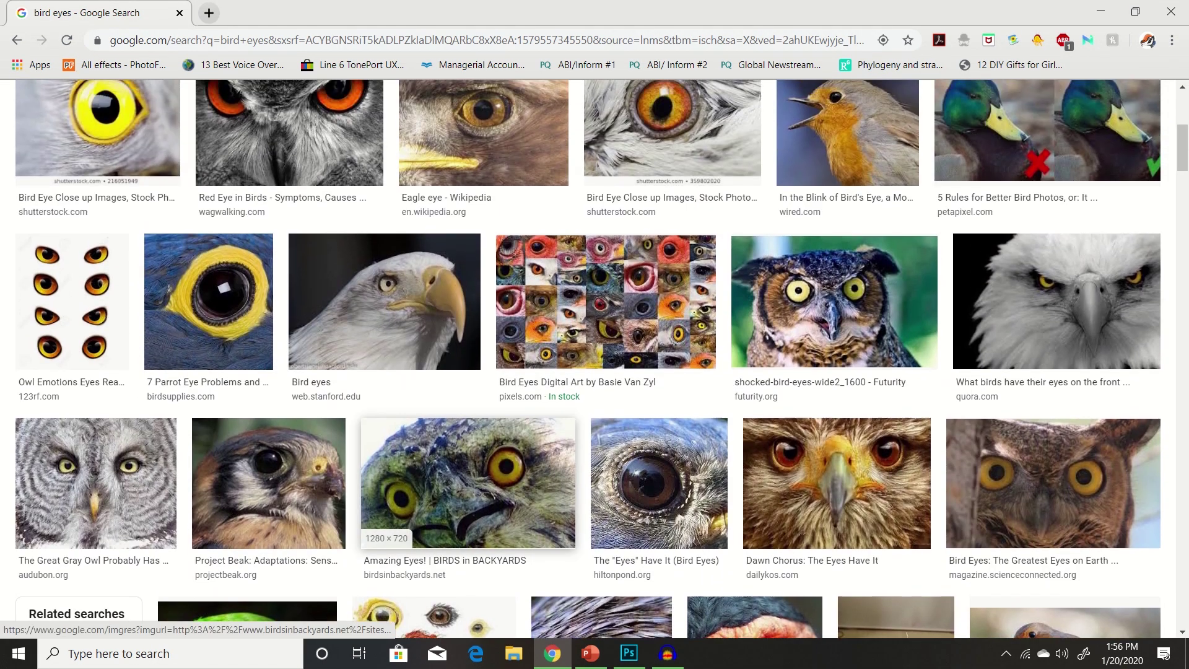
pyautogui.scroll(3, 553, 650)
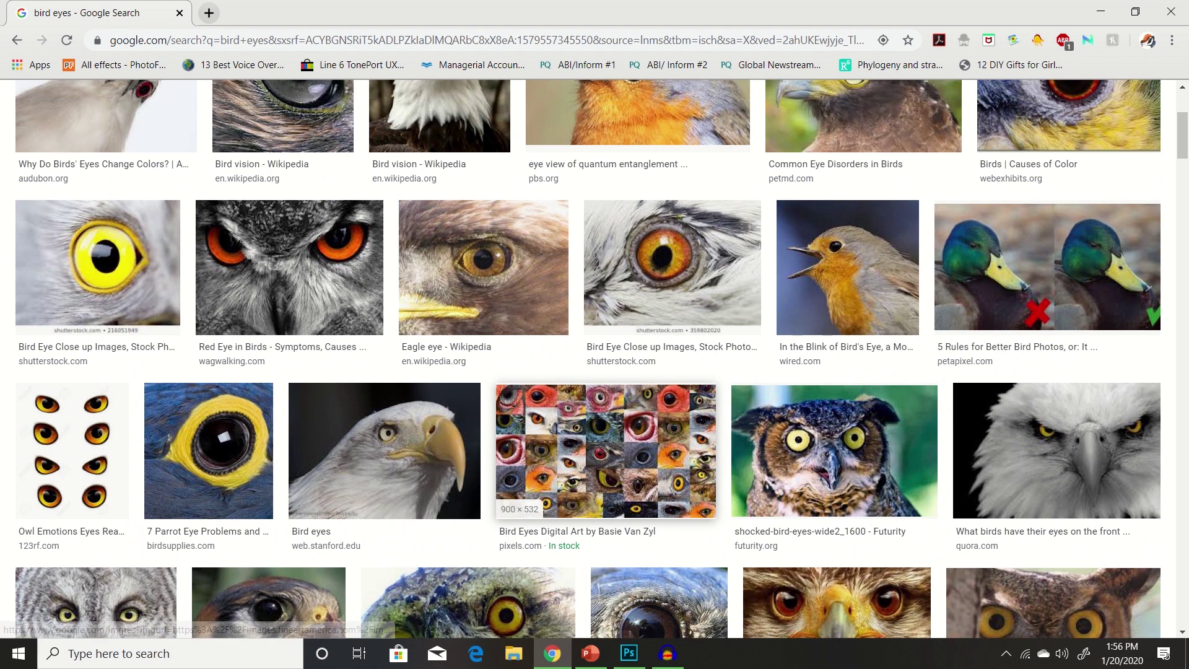
pyautogui.scroll(2, 553, 650)
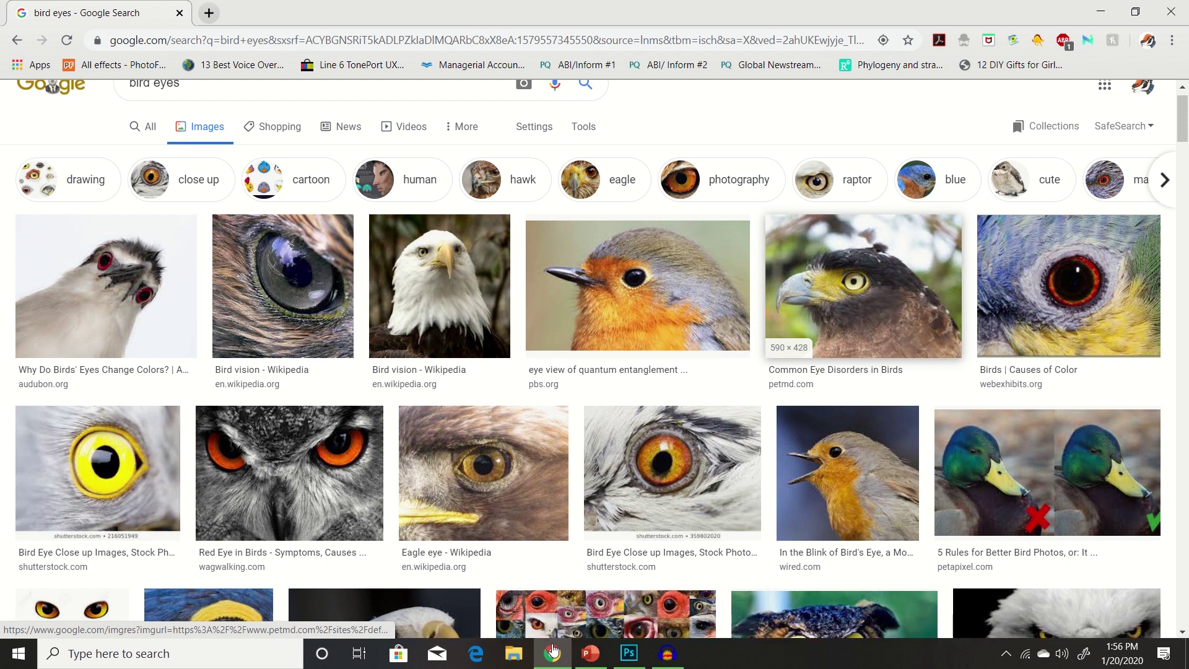
# Open the PetMD photo "Common Eye Disorders in Birds" in the image results and copy the image
pyautogui.press('Return')
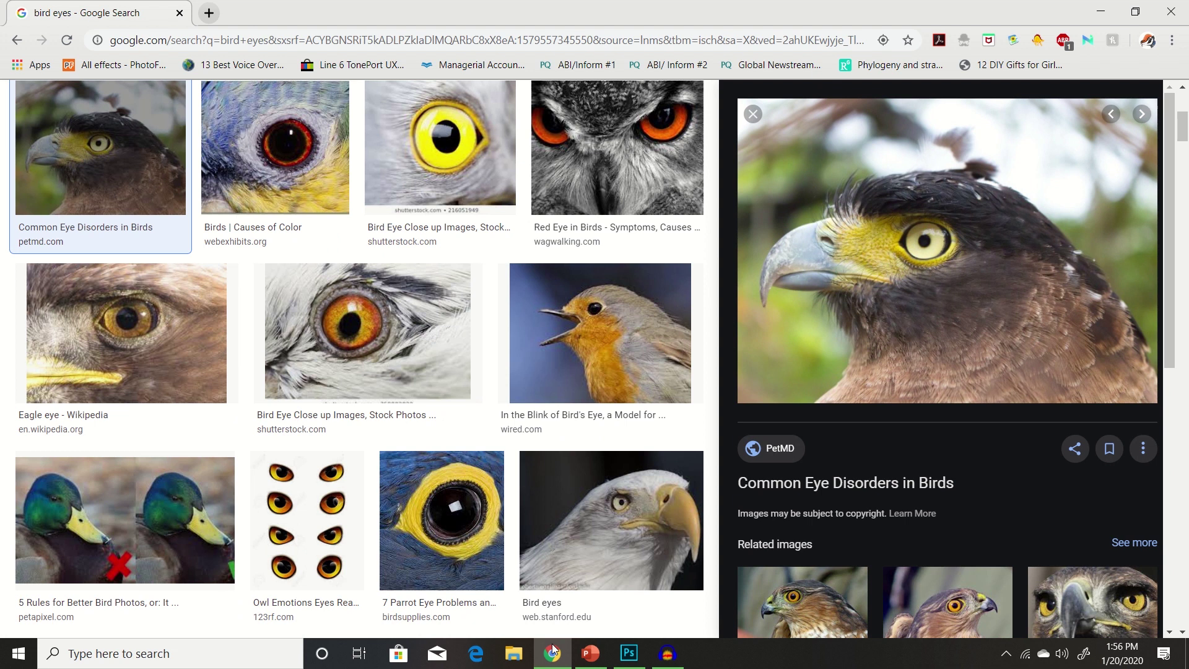
pyautogui.rightClick(939, 327)
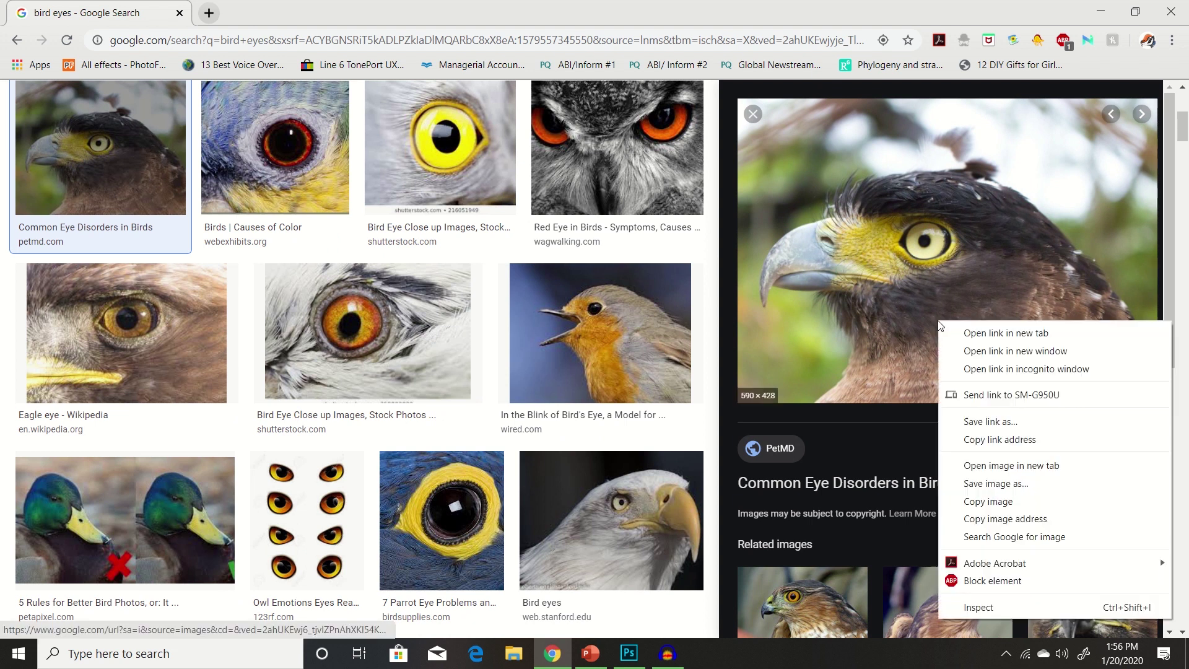
pyautogui.click(998, 502)
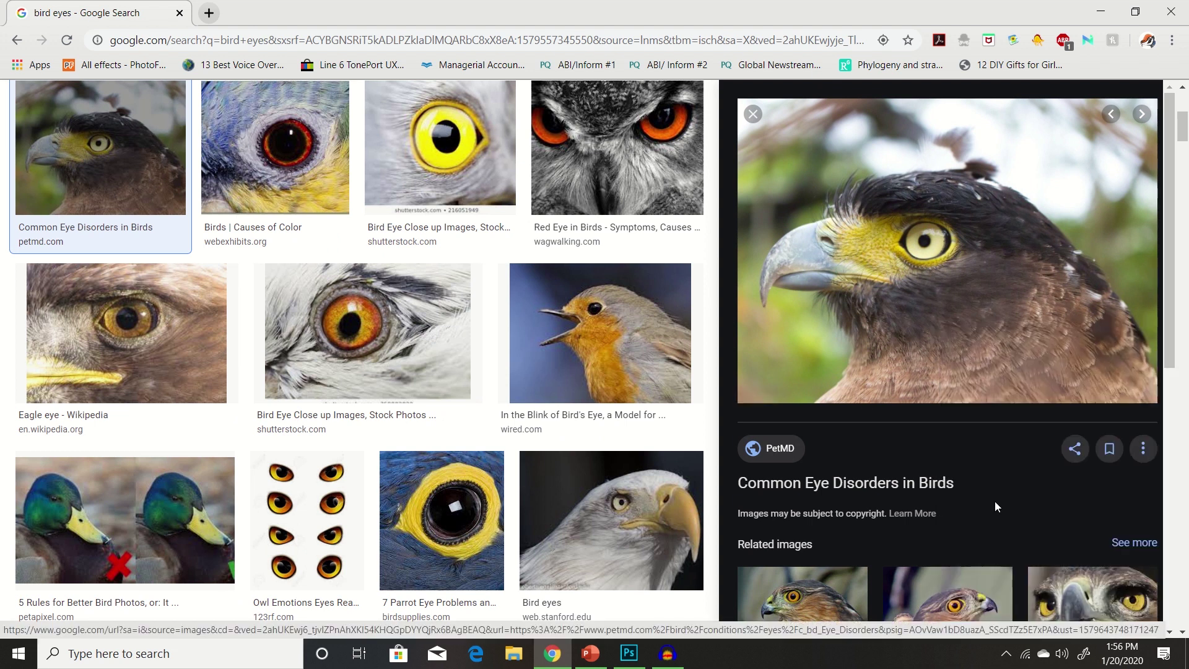
# Switch to Photoshop, paste the bird photo into the Giganotosaurus illustration and put its layer at the top of the layer stack
pyautogui.click(629, 653)
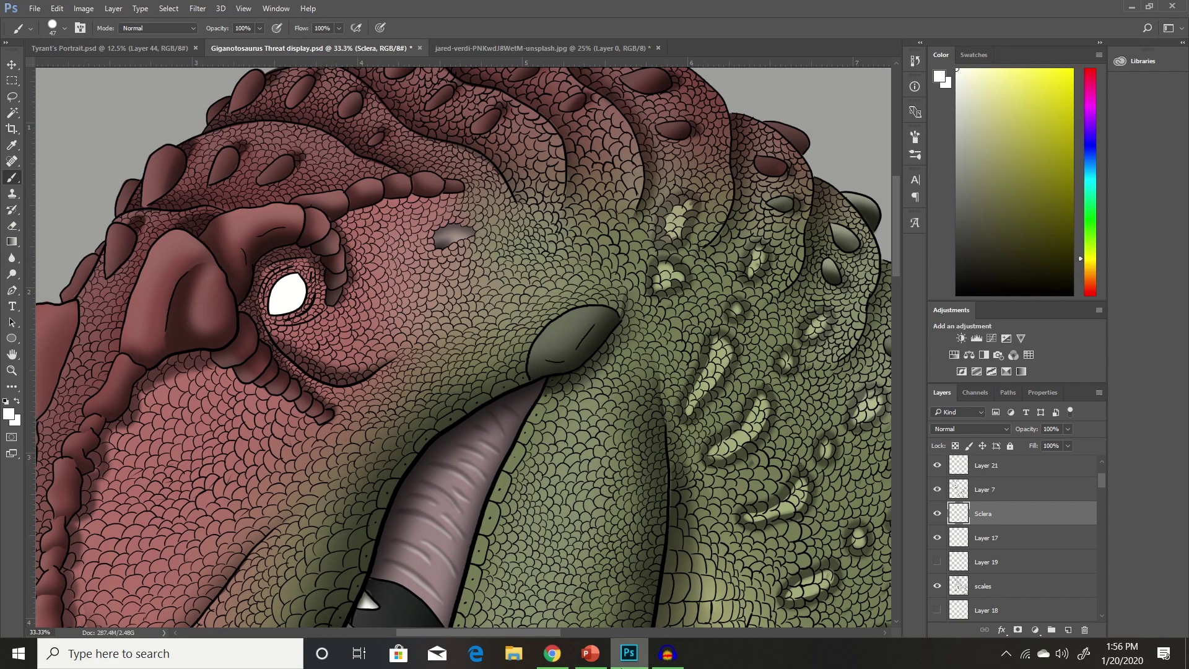
pyautogui.hotkey('ctrl', '-')
pyautogui.hotkey('ctrl', '-')
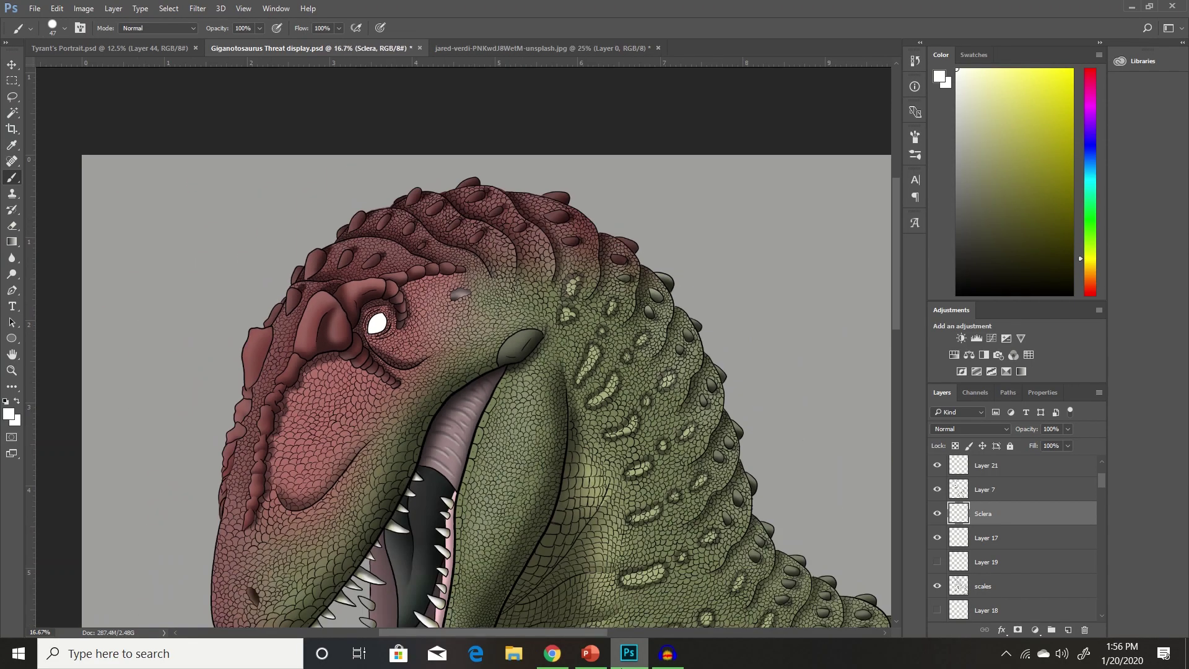
pyautogui.hotkey('ctrl', 'v')
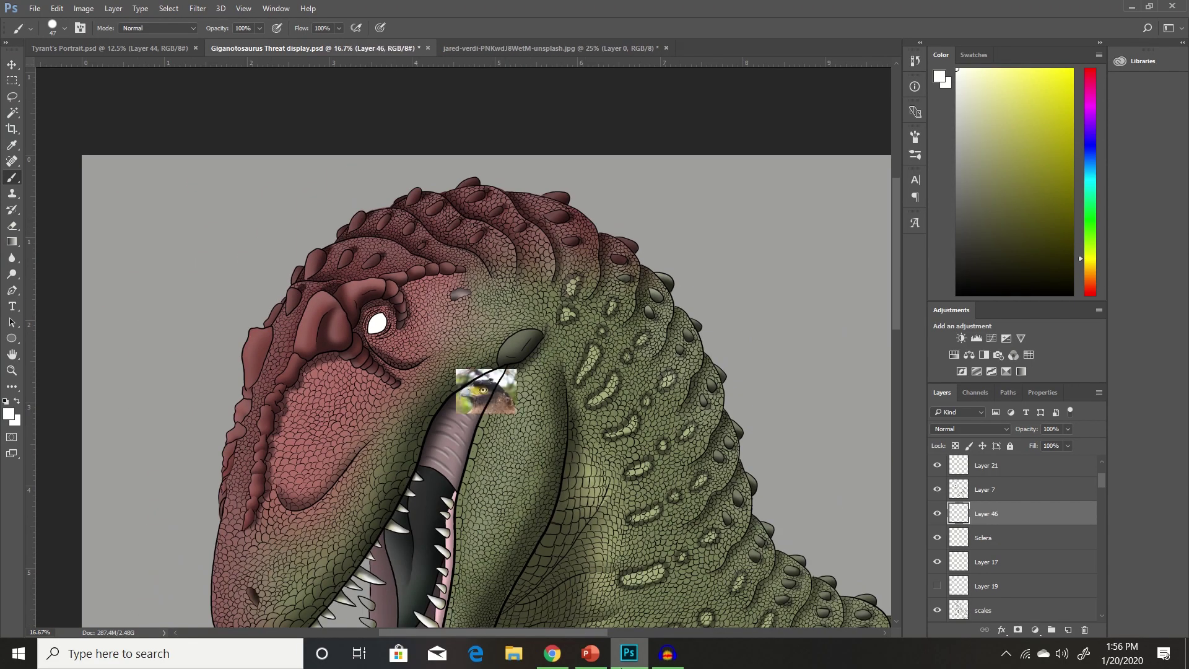
pyautogui.moveTo(1003, 515); pyautogui.dragTo(937, 468)
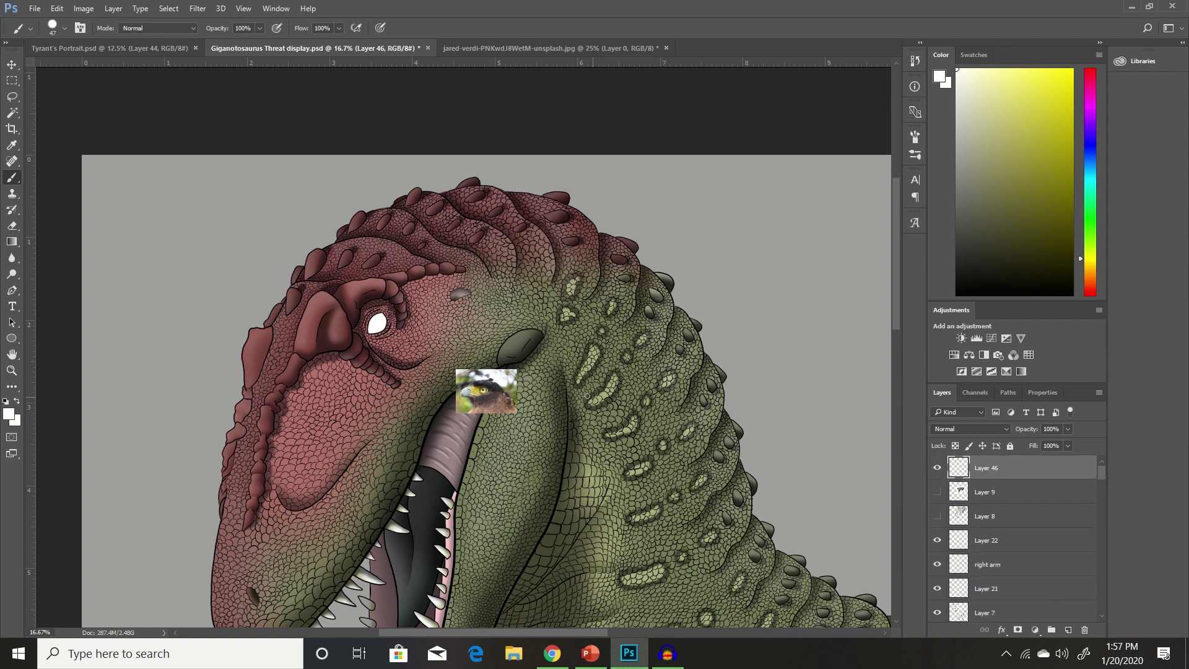
# Scale the pasted bird photo up to several times its size and place it beside the dinosaur's head, clear of the eye
pyautogui.hotkey('ctrl', 't')
pyautogui.moveTo(522, 366); pyautogui.dragTo(775, 239)
pyautogui.press('b')
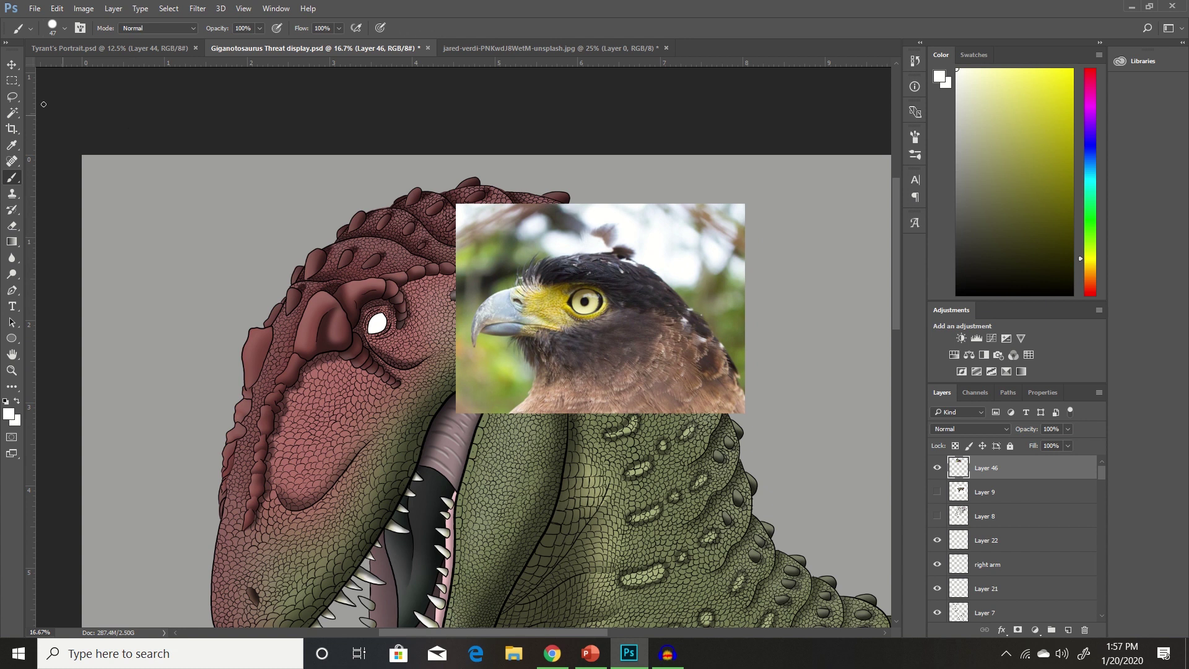
pyautogui.click(11, 65)
pyautogui.moveTo(612, 301); pyautogui.dragTo(685, 265)
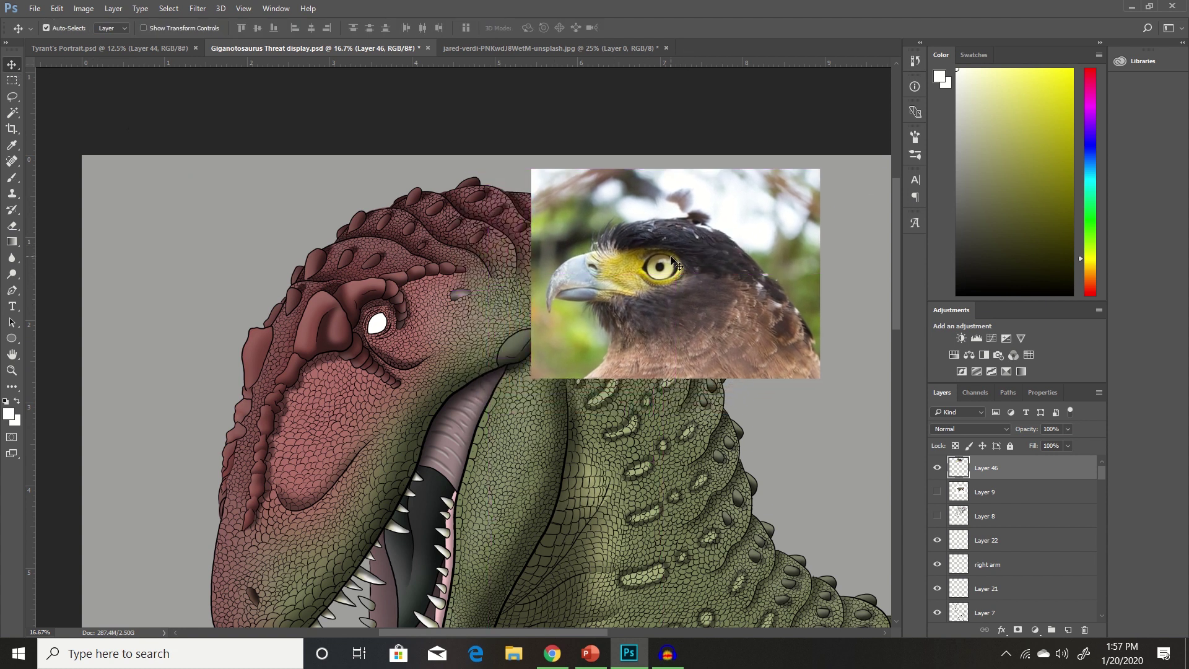
pyautogui.hotkey('ctrl', '+')
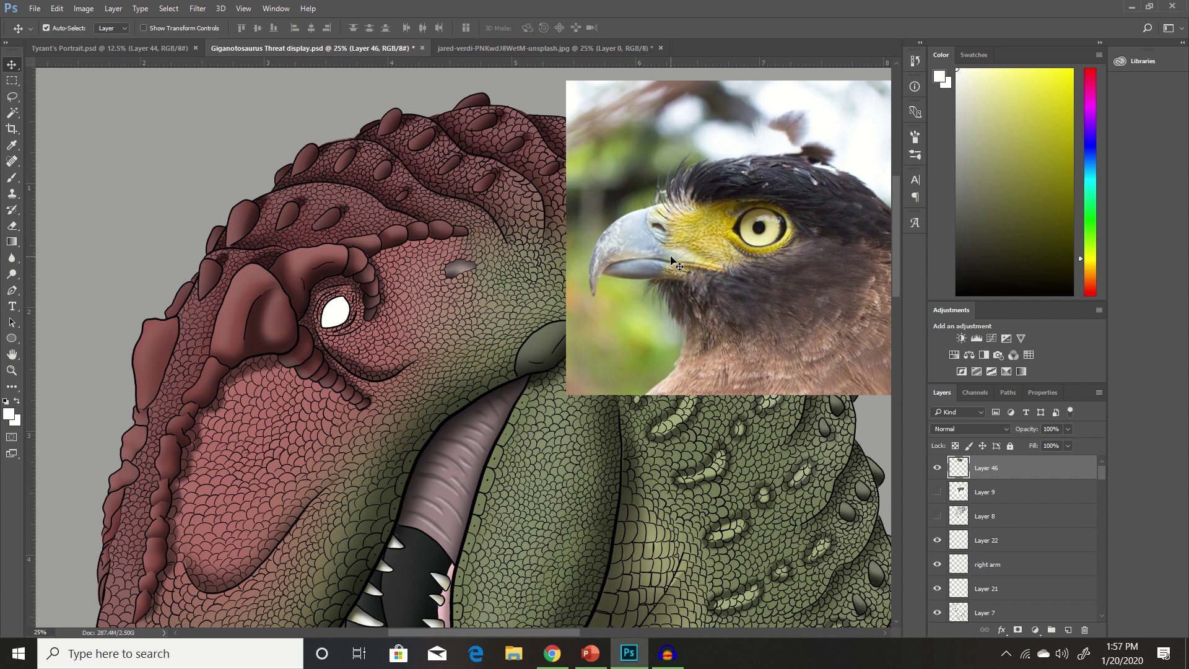
# Sample the near-black colour at the outer edge of the bird's iris and make the Sclera layer active
pyautogui.click(12, 145)
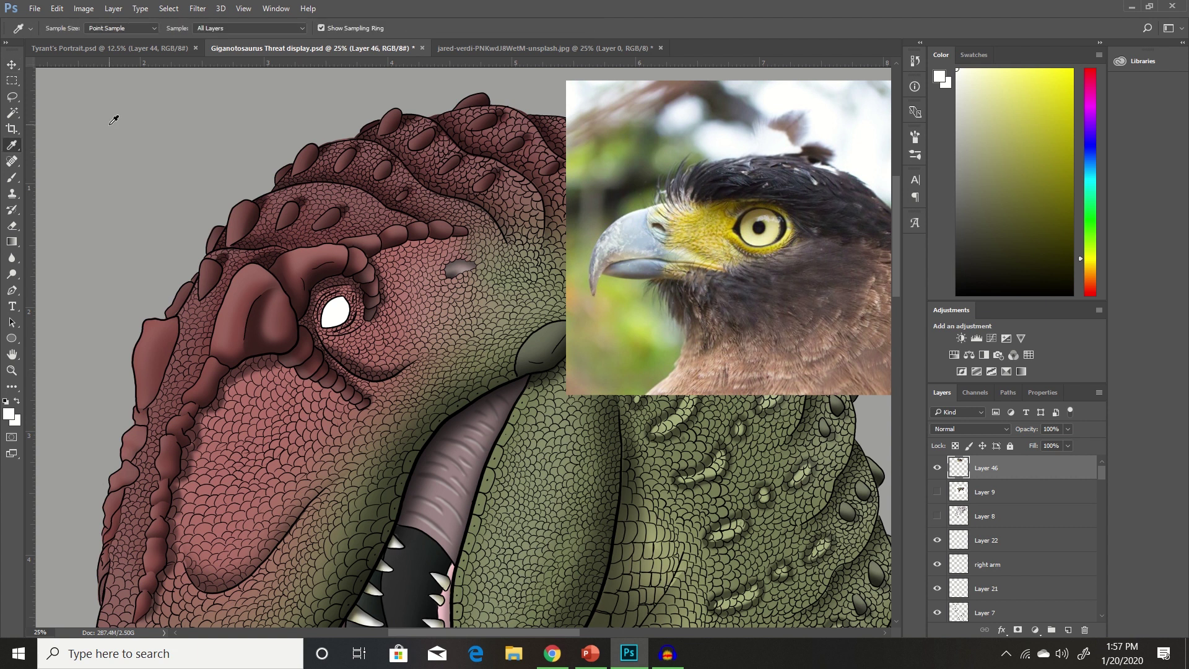
pyautogui.click(785, 227)
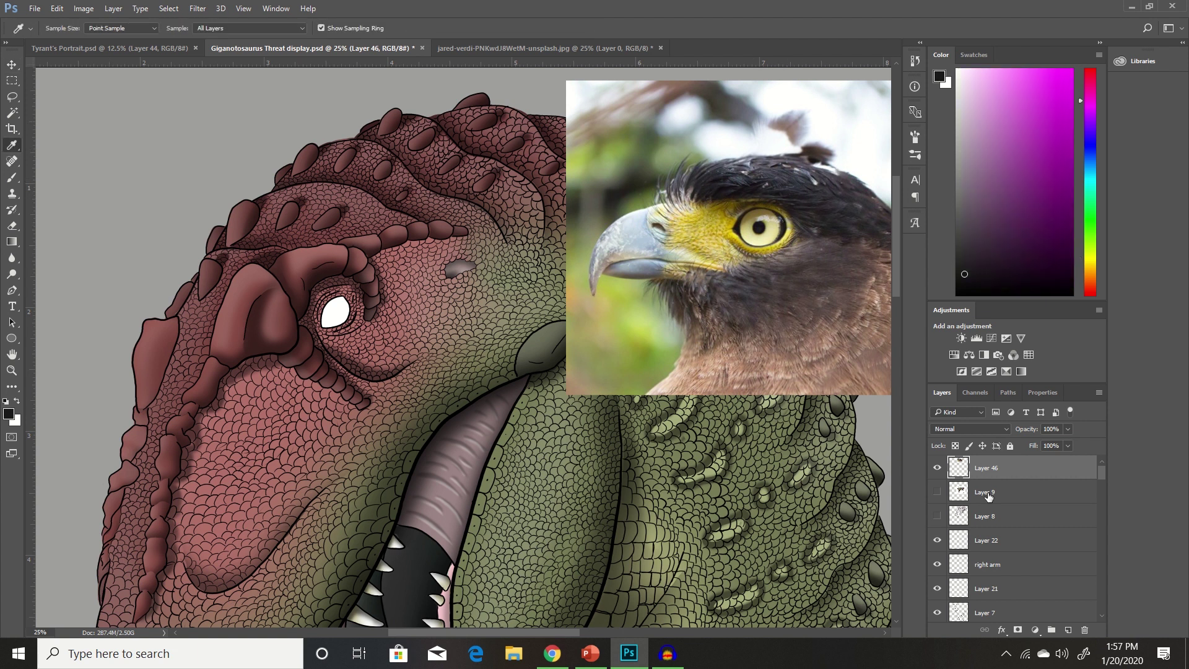
pyautogui.moveTo(1102, 479)
pyautogui.mouseDown()
pyautogui.moveTo(1105, 500)
pyautogui.moveTo(1101, 474)
pyautogui.moveTo(1101, 488)
pyautogui.mouseUp()
pyautogui.click(1024, 550)
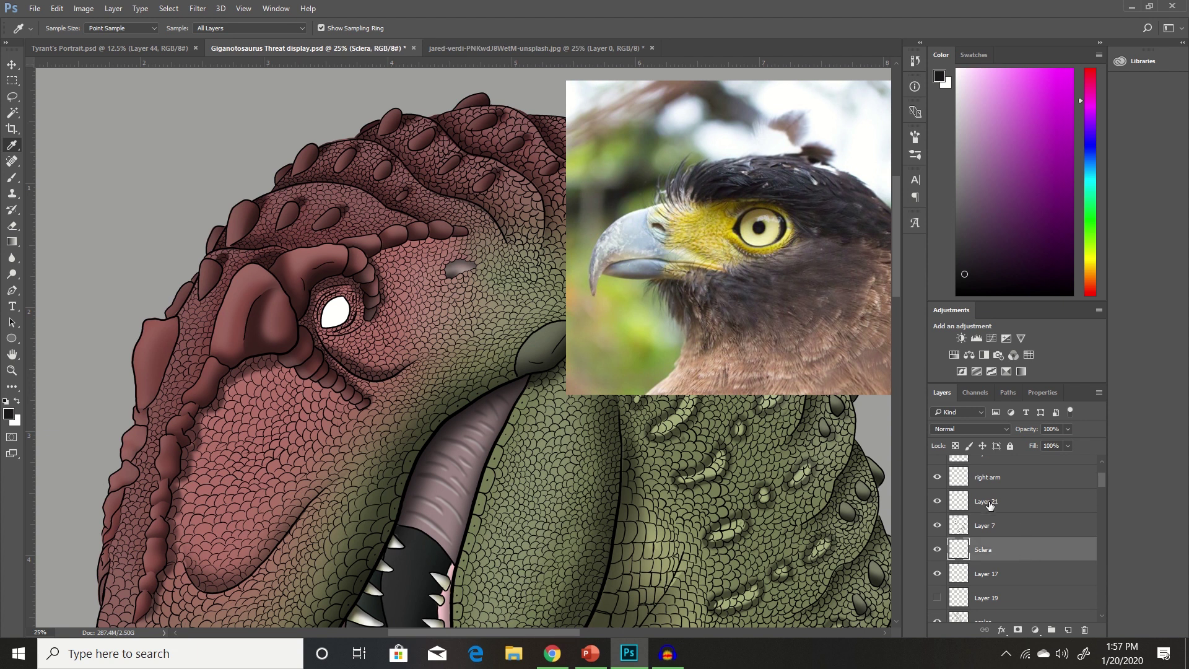
# Erase the white eye fill with an Eraser of about 160 px and repaint the eye opening in the sampled near-black
pyautogui.click(12, 226)
pyautogui.click(64, 29)
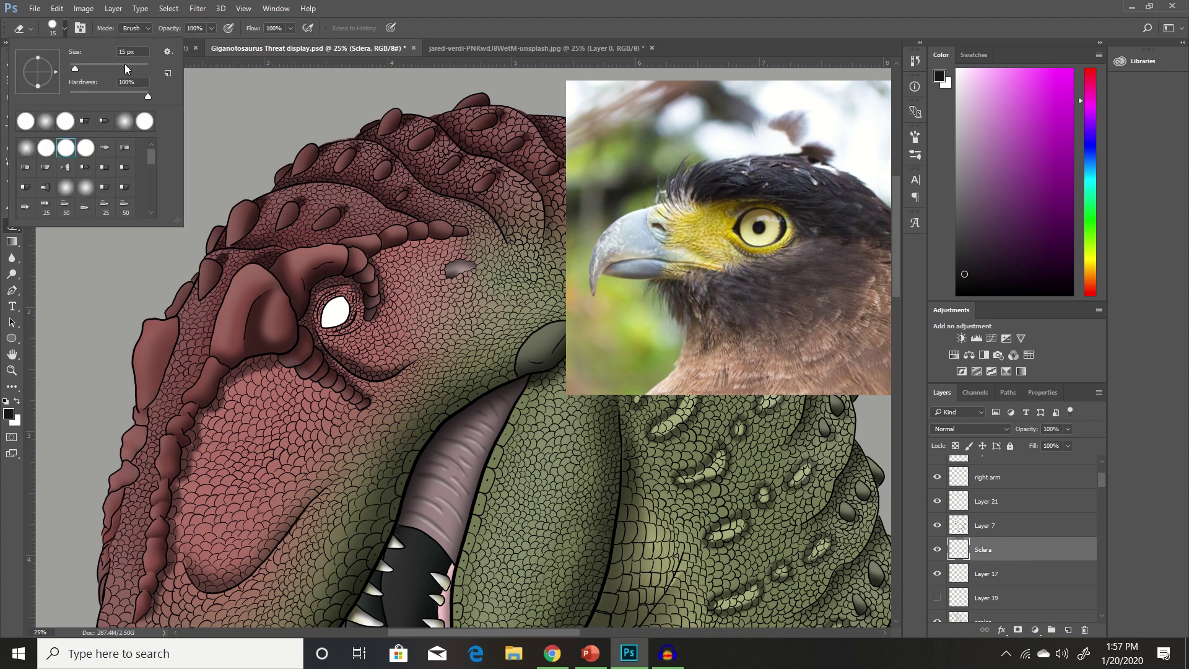
pyautogui.click(125, 69)
pyautogui.click(331, 308)
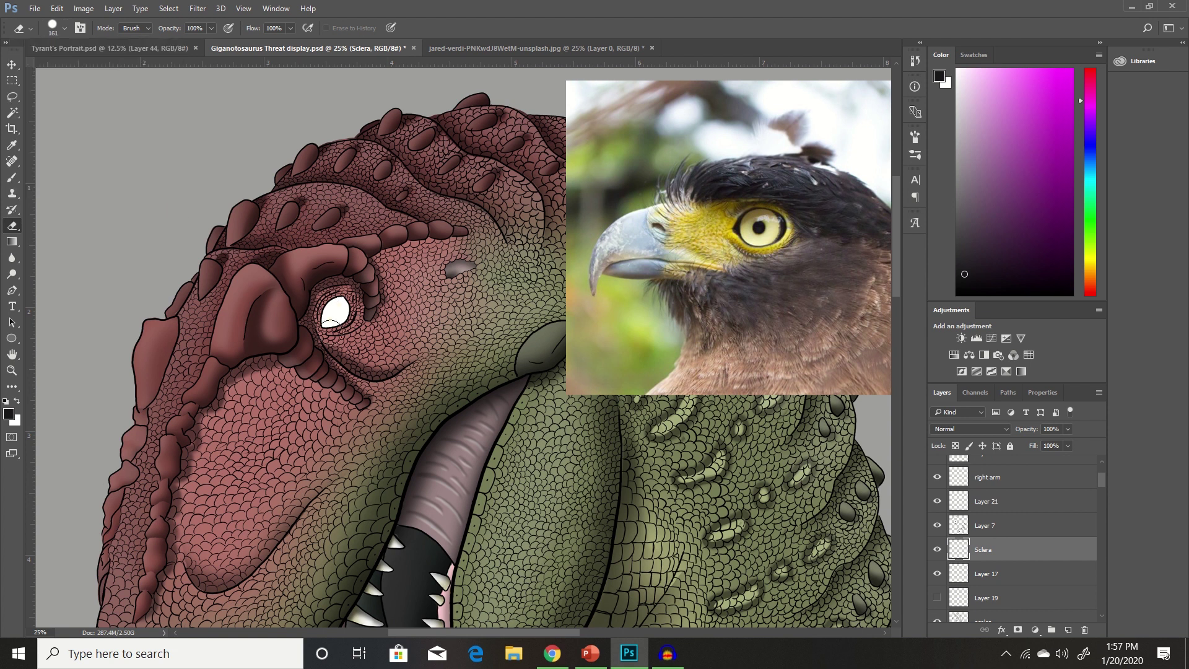
pyautogui.moveTo(332, 308); pyautogui.dragTo(338, 310)
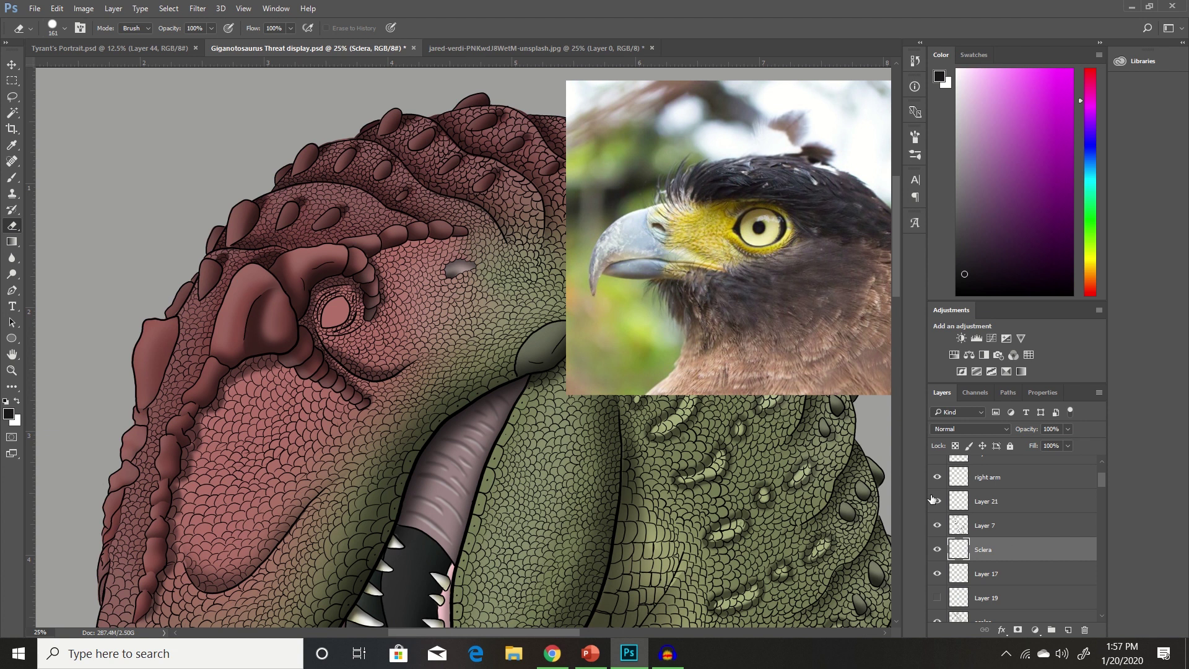
pyautogui.click(12, 177)
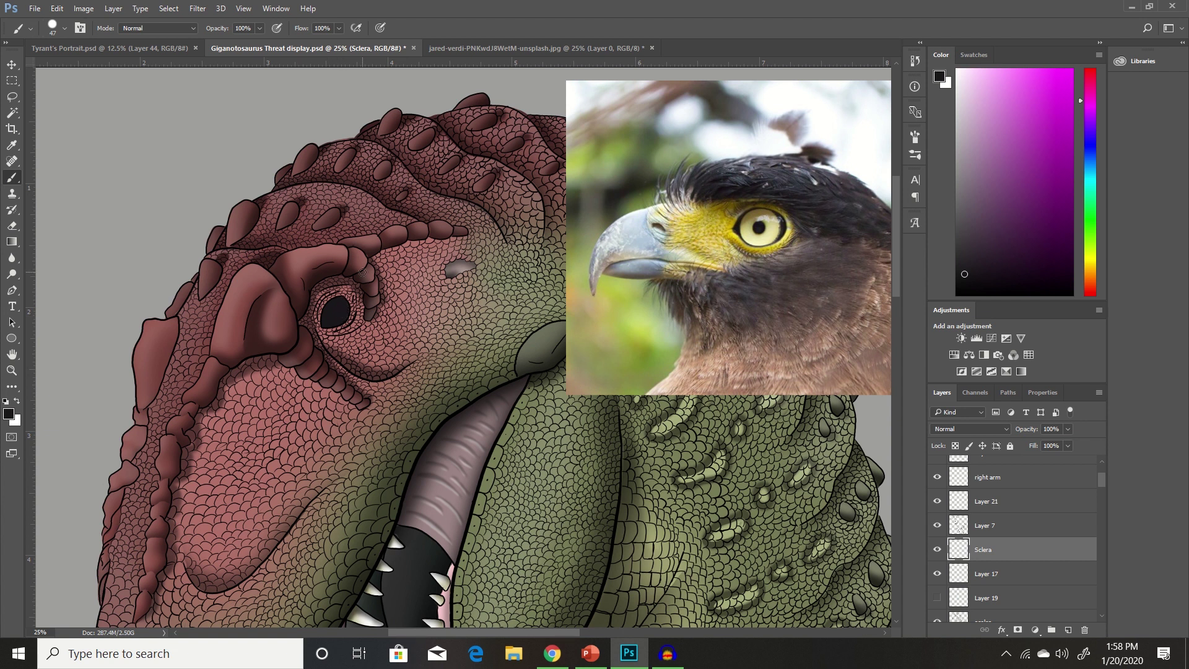
# Add a new layer directly above Sclera and clip it to the Sclera layer
pyautogui.click(1067, 629)
pyautogui.keyDown('alt'); pyautogui.click(998, 560); pyautogui.keyUp('alt')
pyautogui.doubleClick(998, 551)
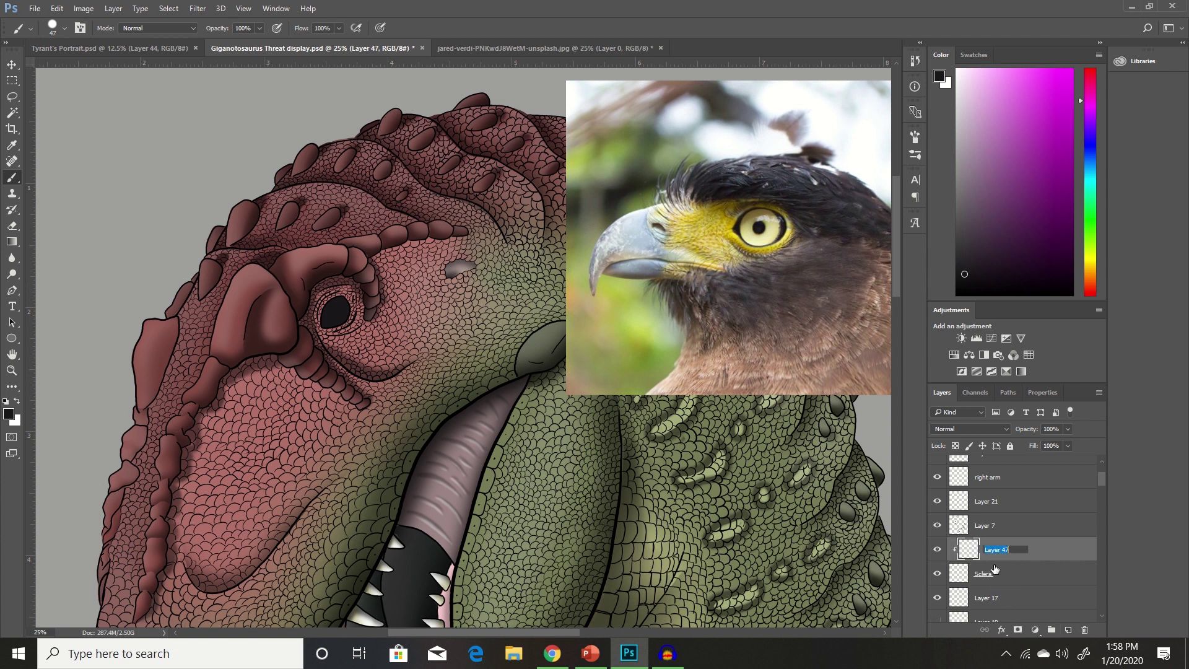
pyautogui.press('BackSpace')
# Sample the pale yellow of the bird's iris from the reference photo as the foreground colour
pyautogui.click(11, 145)
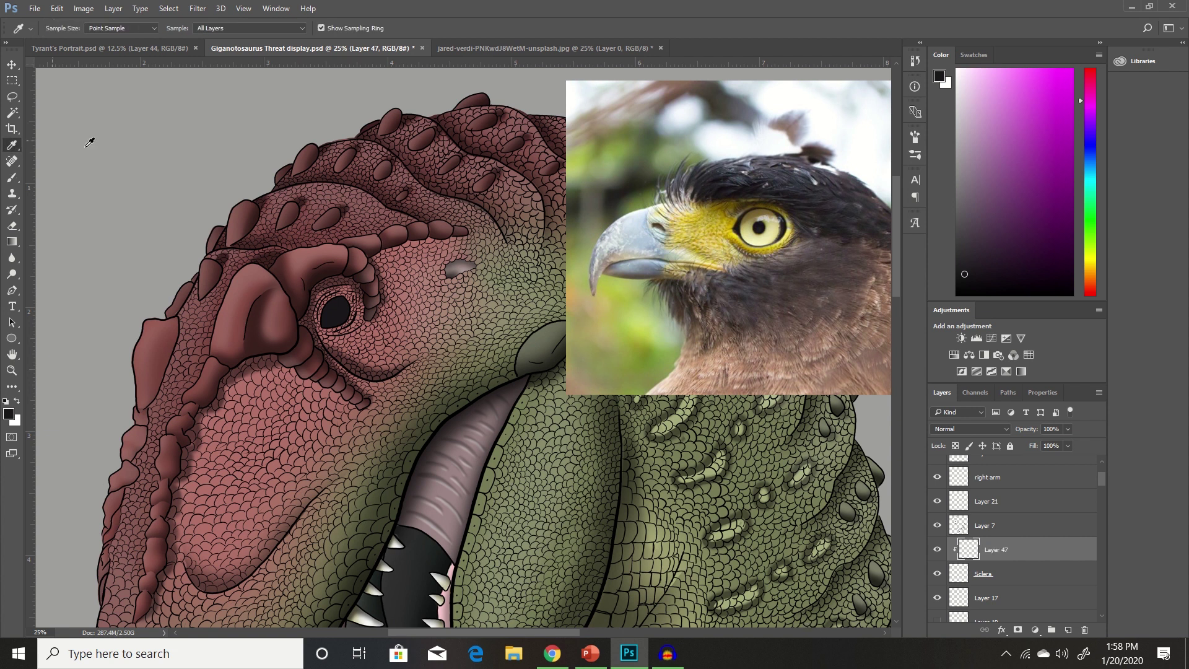
pyautogui.click(756, 231)
pyautogui.click(759, 233)
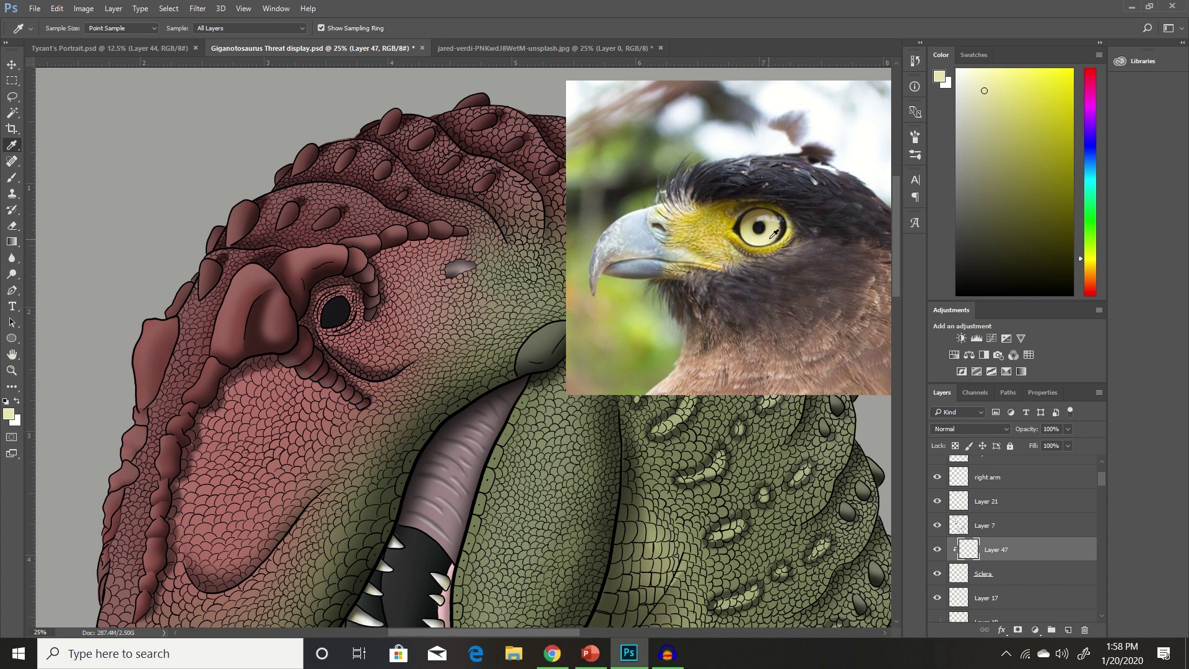
pyautogui.click(773, 233)
pyautogui.click(773, 231)
# Rename the new clipped layer as Iris
pyautogui.doubleClick(996, 550)
pyautogui.press('BackSpace')
pyautogui.write('Iris')
pyautogui.press('Return')
# Paint the pale yellow iris over the near-black sclera on the Iris layer, using a 47 px hard brush with reduced tip spacing
pyautogui.click(13, 67)
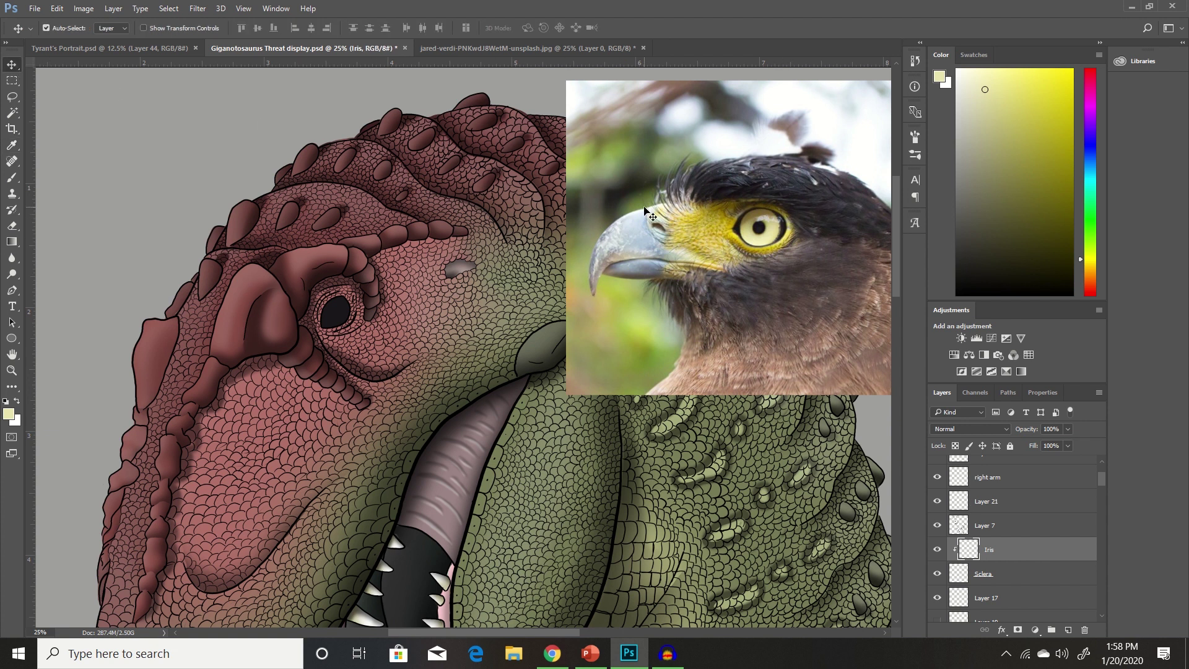
pyautogui.hotkey('ctrl', '+')
pyautogui.hotkey('ctrl', '+')
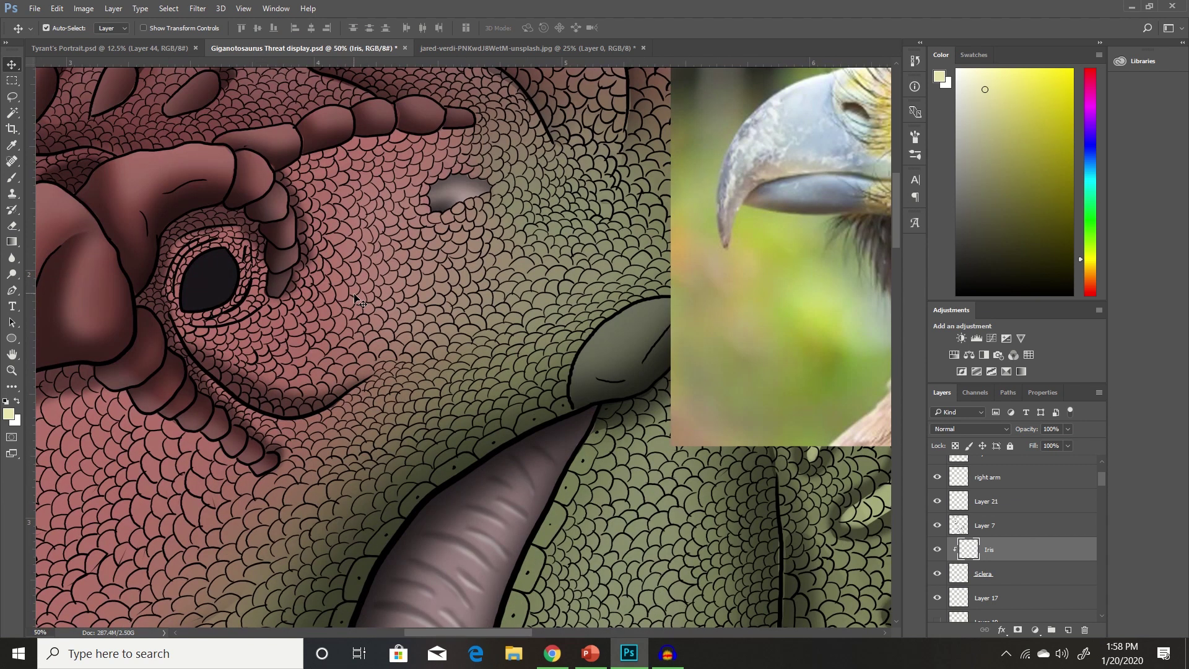
pyautogui.hscroll(-5, 361, 303)
pyautogui.hscroll(-1, 328, 283)
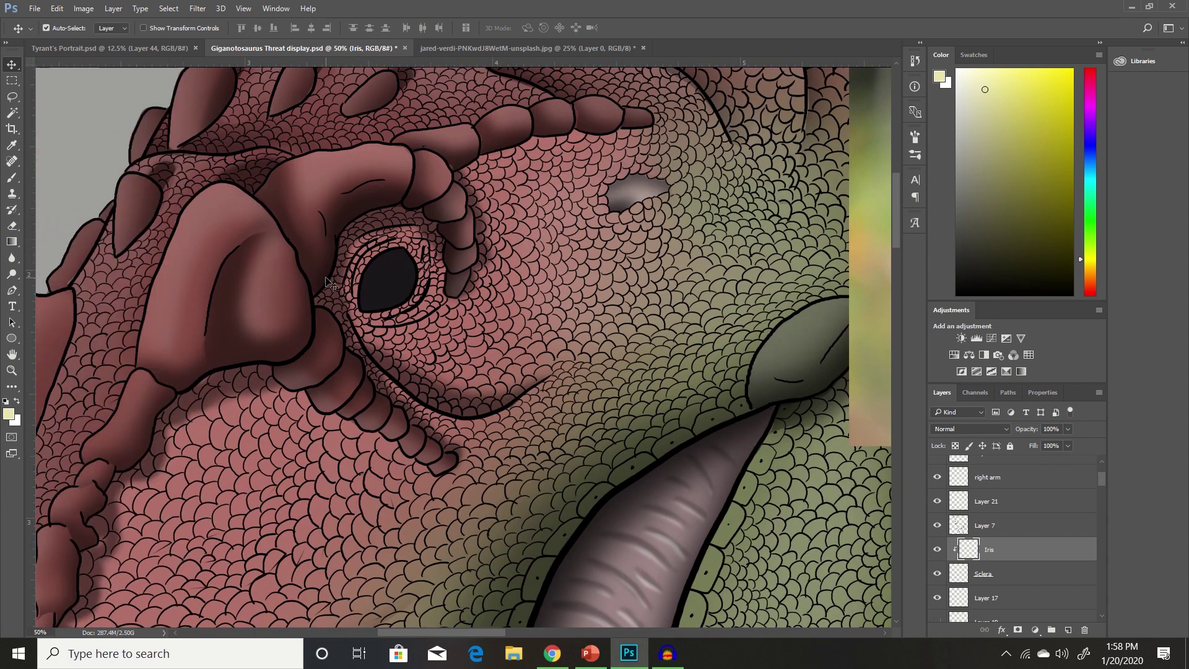
pyautogui.hotkey('ctrl', '+')
pyautogui.scroll(2, 433, 356)
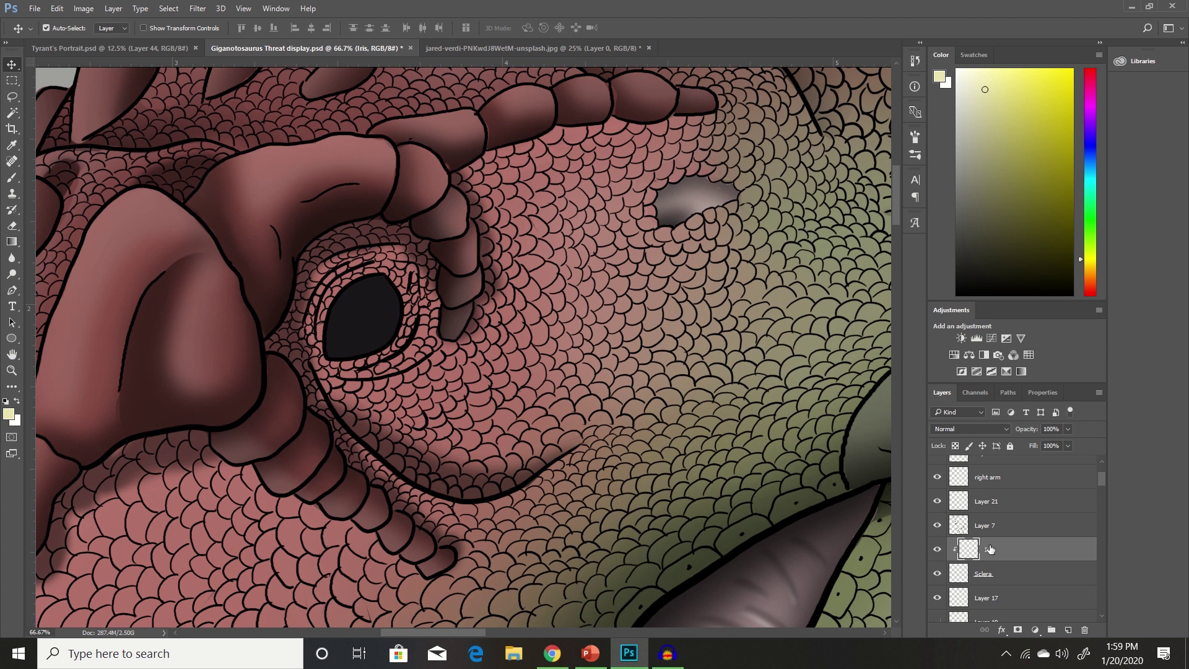
pyautogui.press('b')
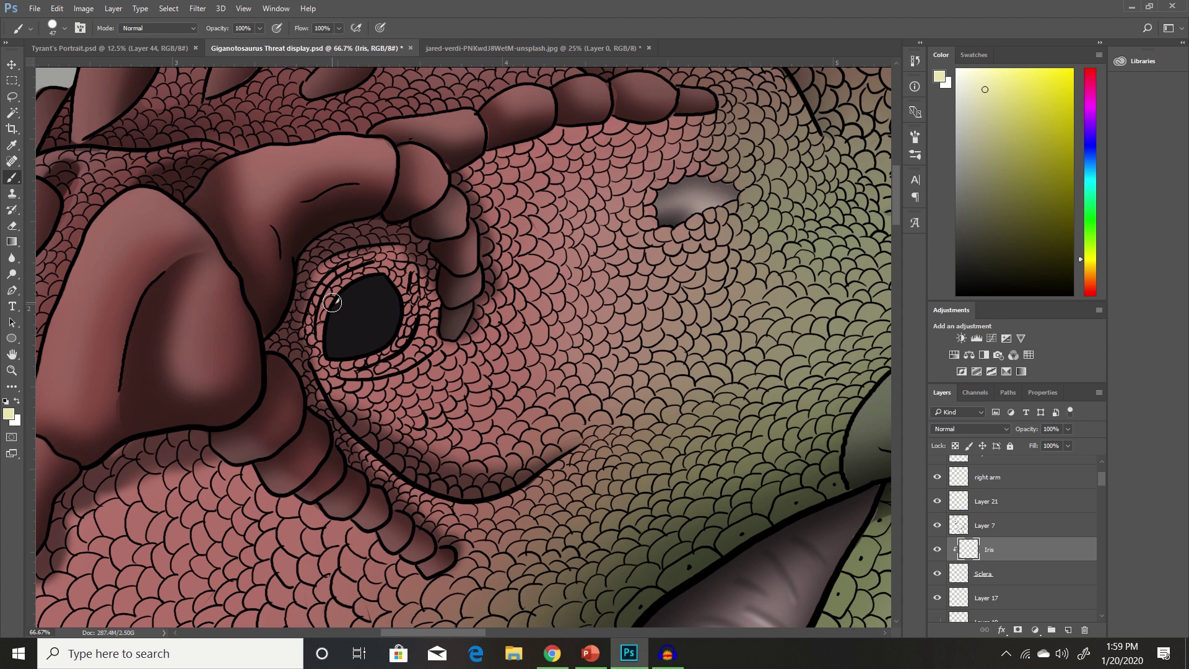
pyautogui.moveTo(332, 302)
pyautogui.mouseDown()
pyautogui.moveTo(370, 289)
pyautogui.moveTo(391, 337)
pyautogui.mouseUp()
pyautogui.hotkey('ctrl', 'z')
pyautogui.click(915, 137)
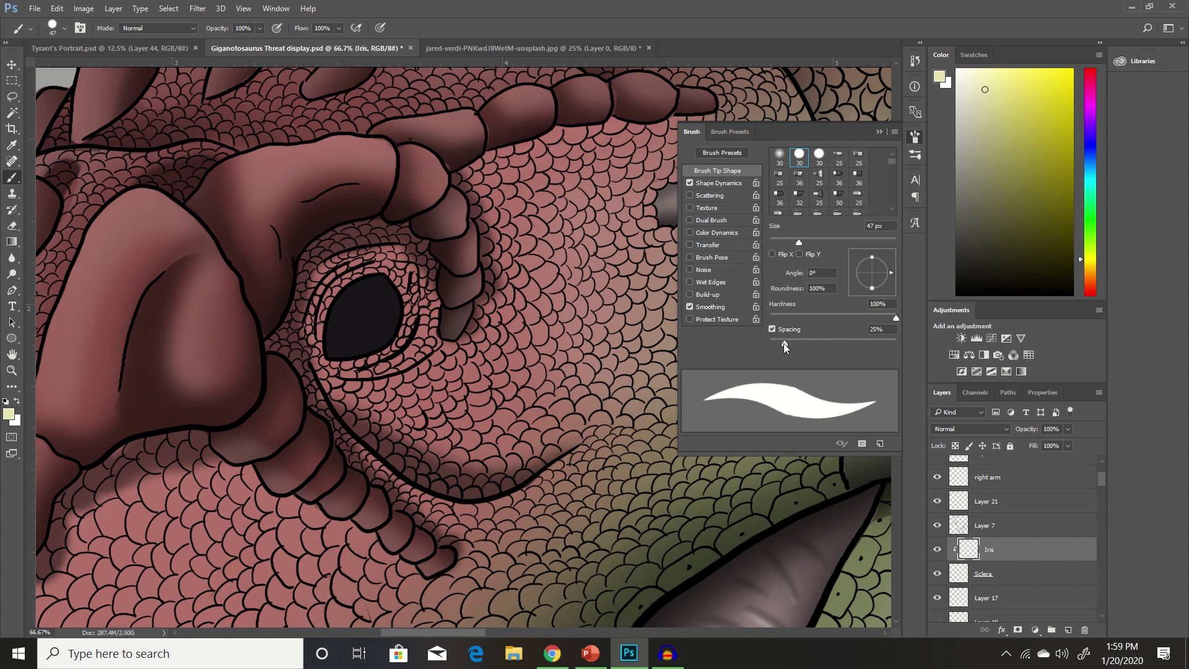
pyautogui.click(878, 132)
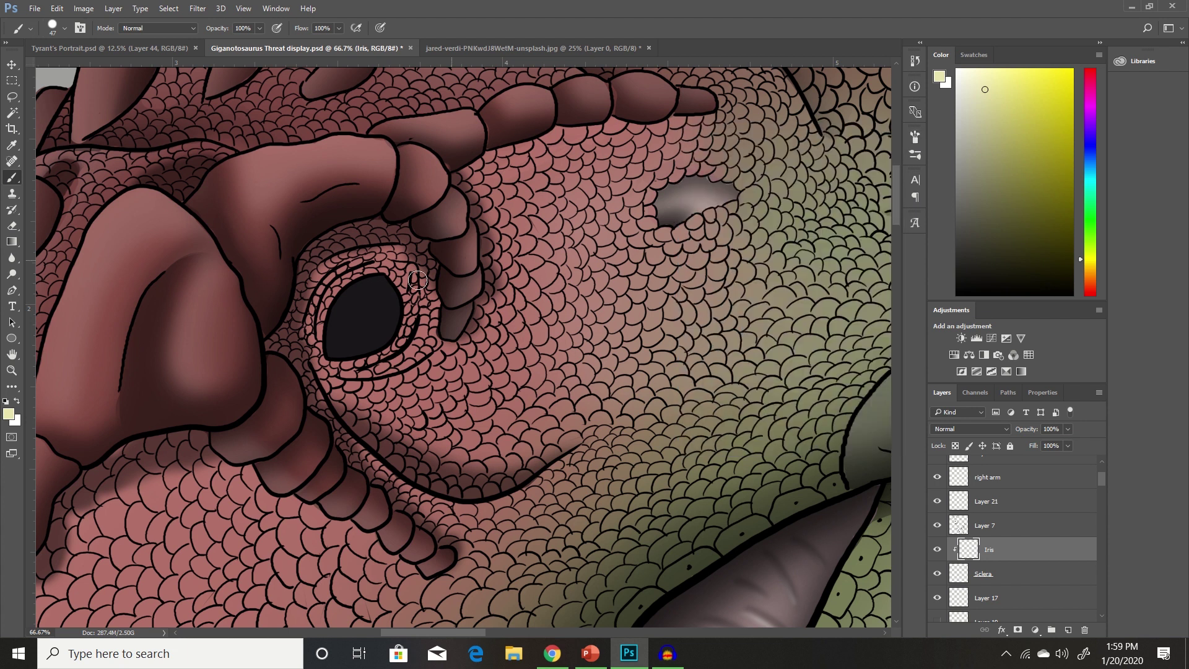
pyautogui.moveTo(336, 305)
pyautogui.mouseDown()
pyautogui.moveTo(378, 305)
pyautogui.moveTo(384, 342)
pyautogui.moveTo(391, 325)
pyautogui.moveTo(377, 299)
pyautogui.moveTo(348, 299)
pyautogui.moveTo(358, 293)
pyautogui.moveTo(387, 307)
pyautogui.moveTo(389, 325)
pyautogui.moveTo(375, 349)
pyautogui.moveTo(359, 350)
pyautogui.moveTo(338, 327)
pyautogui.moveTo(345, 305)
pyautogui.moveTo(340, 337)
pyautogui.moveTo(371, 350)
pyautogui.moveTo(337, 342)
pyautogui.moveTo(345, 308)
pyautogui.moveTo(365, 334)
pyautogui.mouseUp()
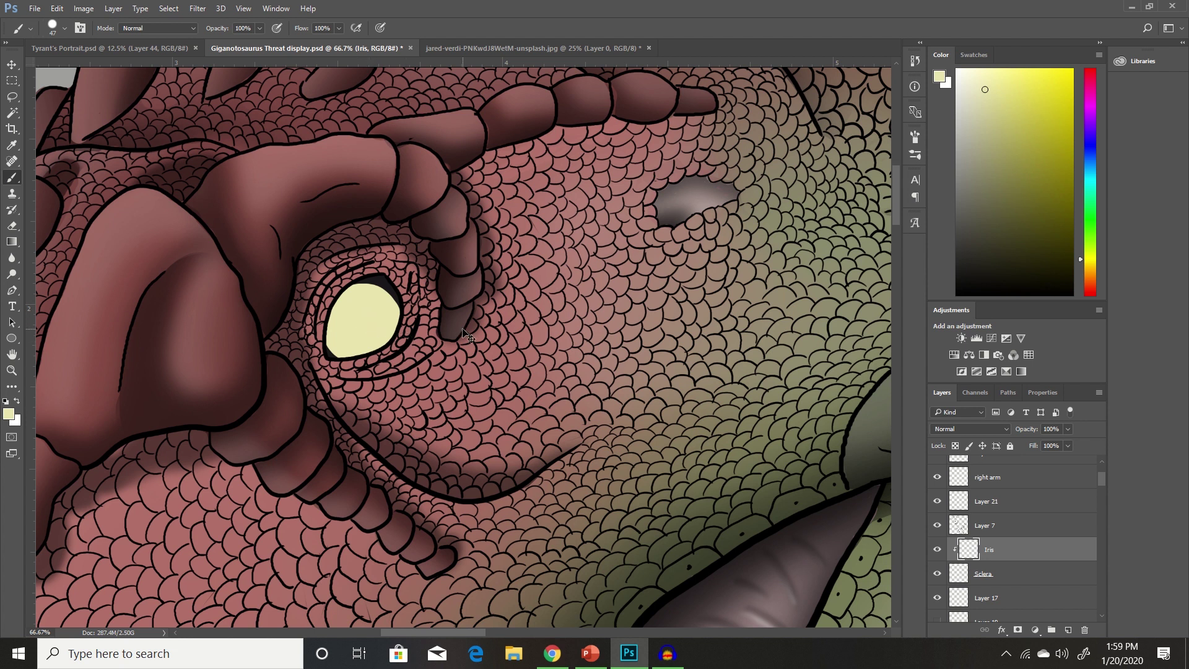
# Add a new layer above Iris, clip it to the layers below, and name it pupil
pyautogui.scroll(-2, 464, 331)
pyautogui.scroll(-1, 469, 337)
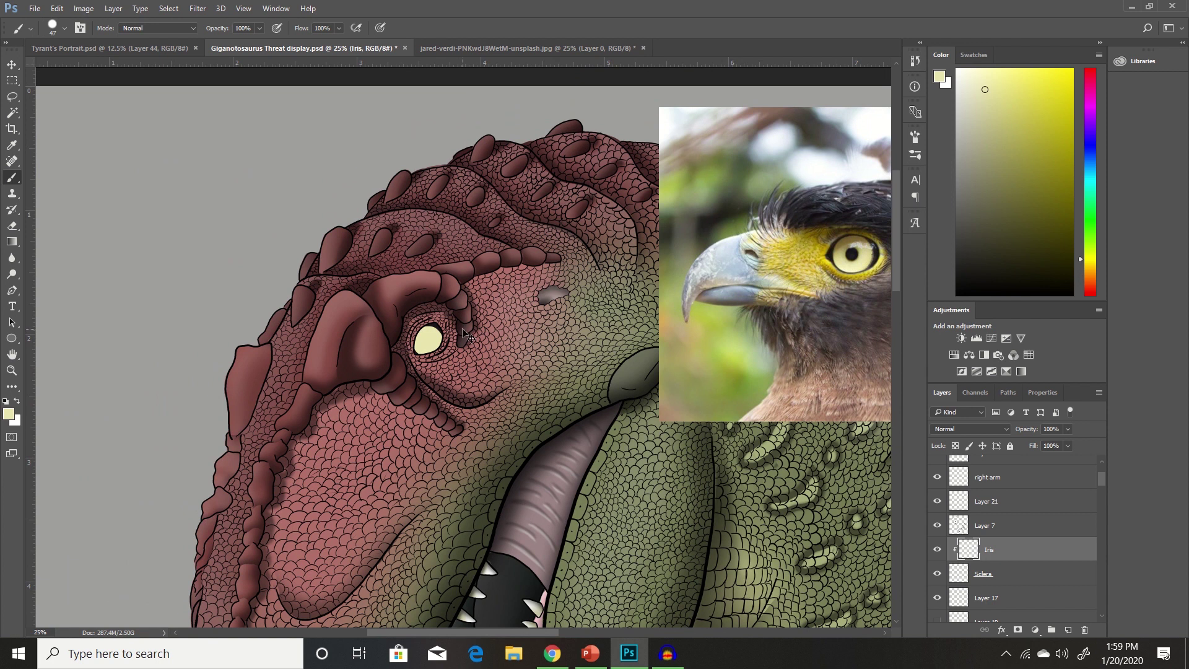
pyautogui.scroll(2, 463, 332)
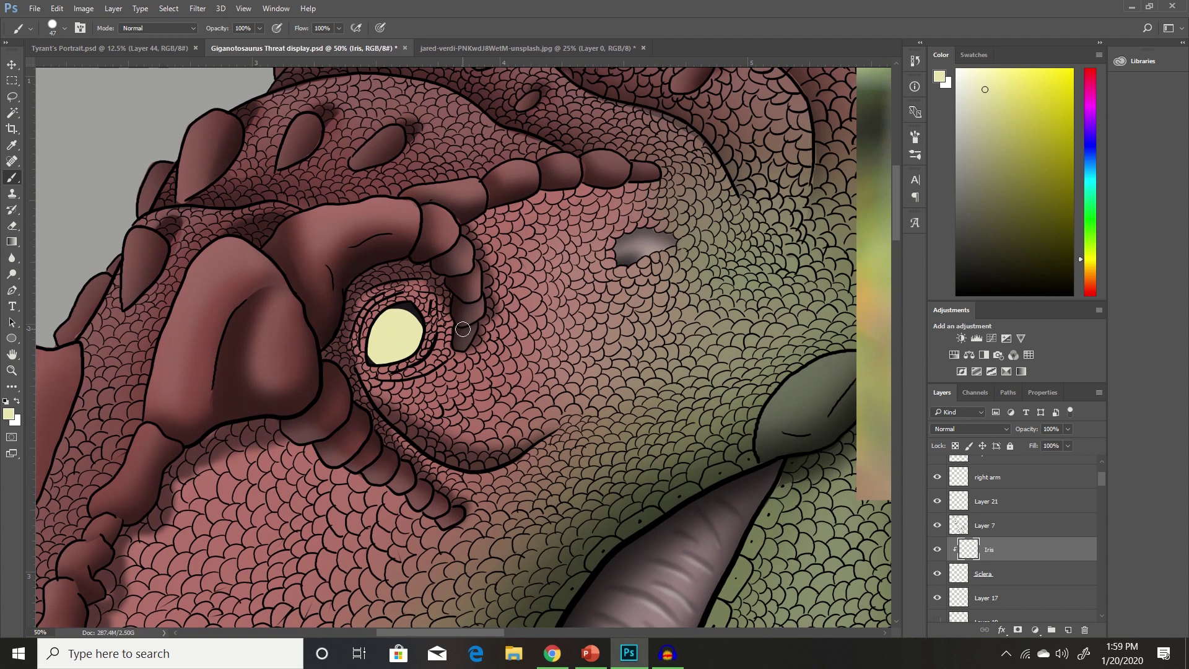
pyautogui.click(1068, 630)
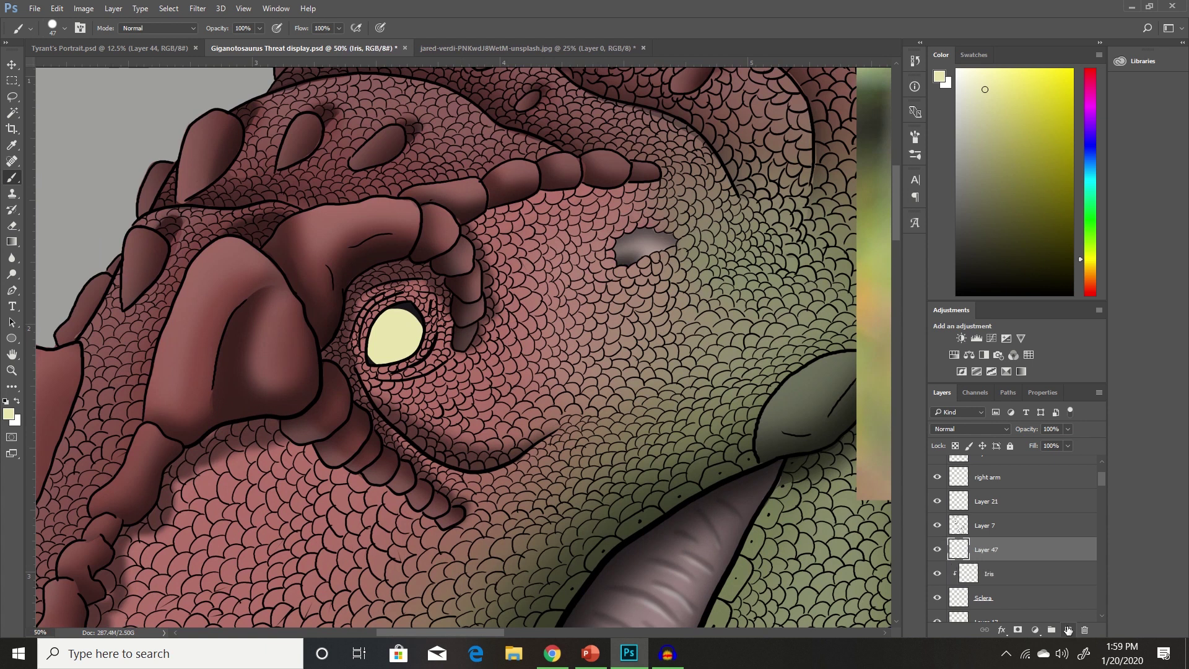
pyautogui.keyDown('alt'); pyautogui.click(994, 561); pyautogui.keyUp('alt')
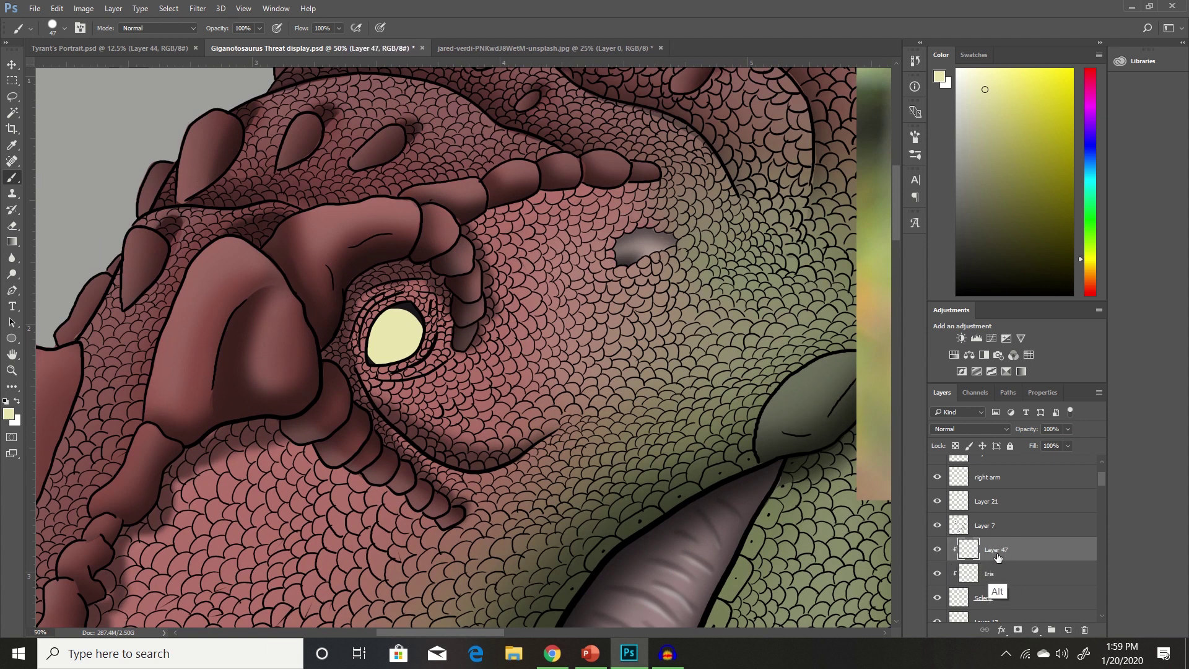
pyautogui.doubleClick(997, 550)
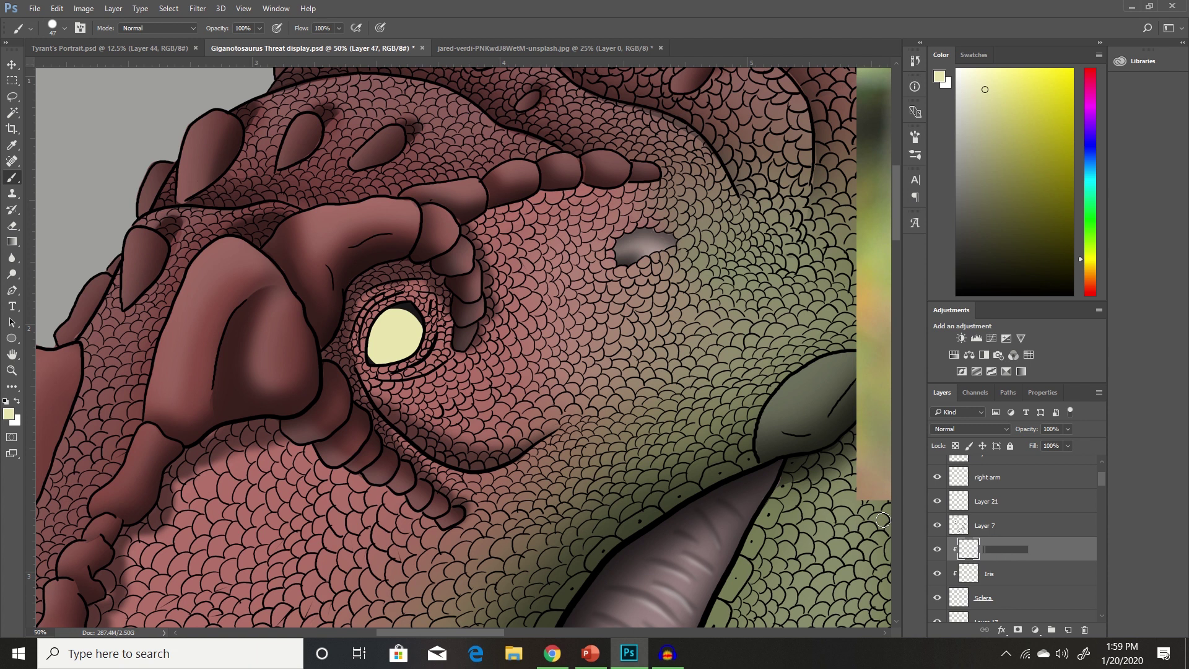
pyautogui.write('pupil')
# Set the foreground colour to dark grey and paint a rounded pupil in the middle of the iris
pyautogui.click(954, 268)
pyautogui.moveTo(954, 268); pyautogui.dragTo(957, 256)
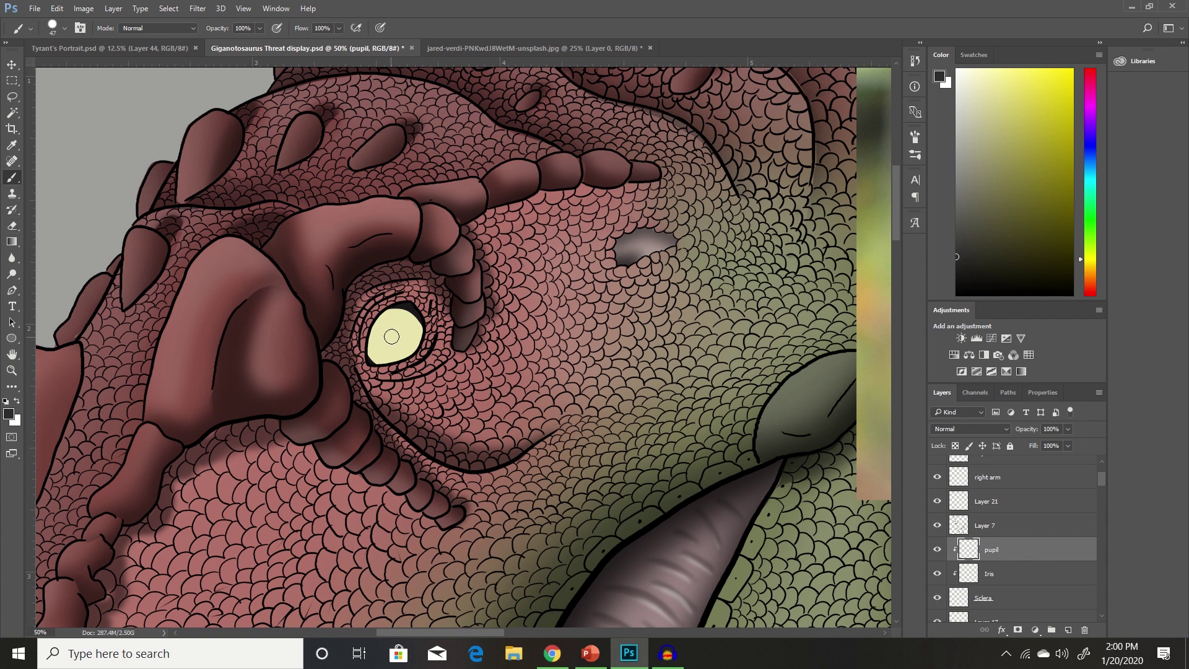
pyautogui.moveTo(396, 338)
pyautogui.mouseDown()
pyautogui.moveTo(385, 327)
pyautogui.moveTo(385, 349)
pyautogui.moveTo(397, 345)
pyautogui.moveTo(383, 329)
pyautogui.moveTo(387, 347)
pyautogui.moveTo(397, 338)
pyautogui.moveTo(385, 327)
pyautogui.moveTo(384, 345)
pyautogui.moveTo(394, 334)
pyautogui.mouseUp()
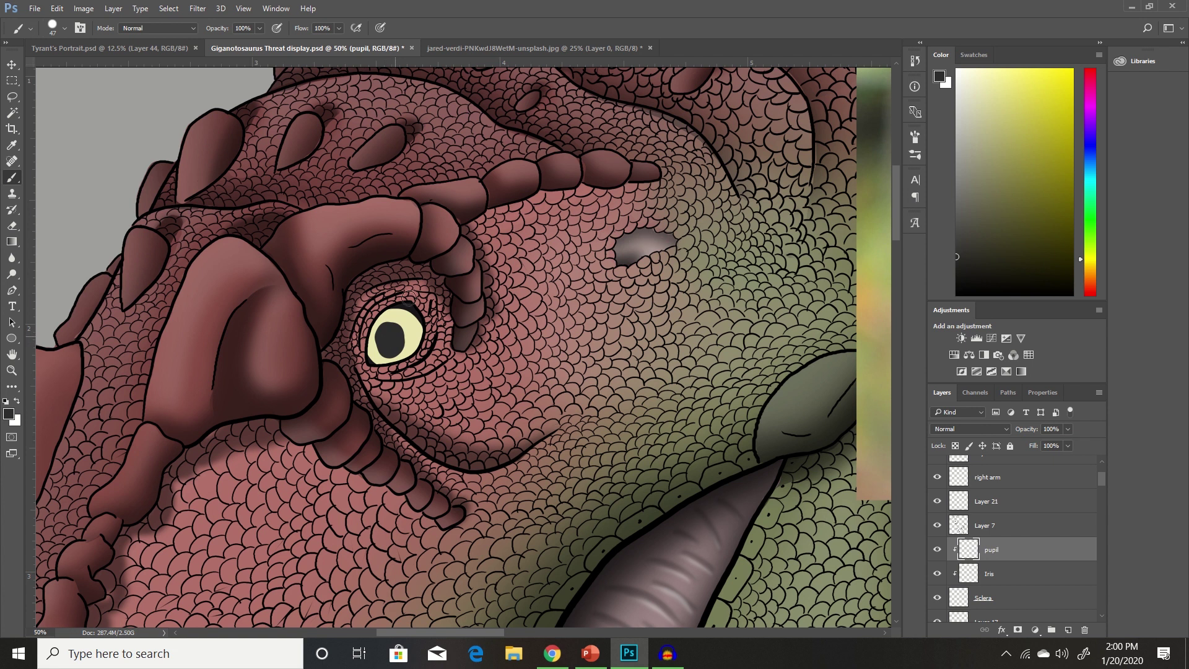
# Trim the pupil's edges with a 59 px Eraser at 1% spacing and touch up its round shape with the brush
pyautogui.click(12, 225)
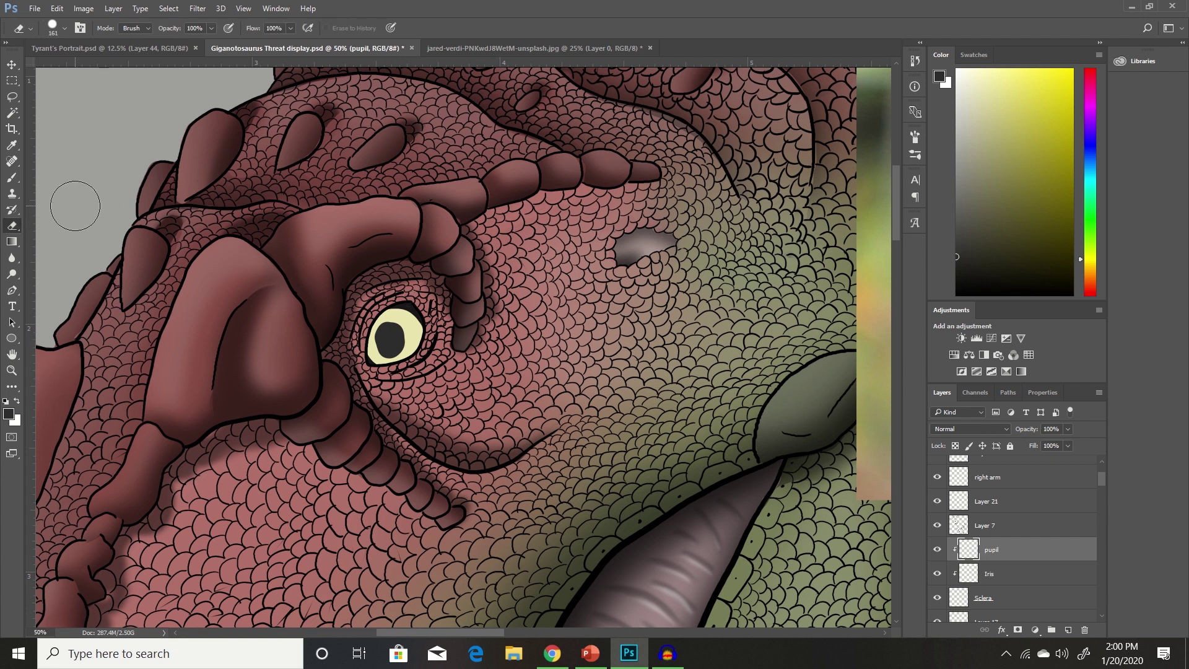
pyautogui.click(914, 136)
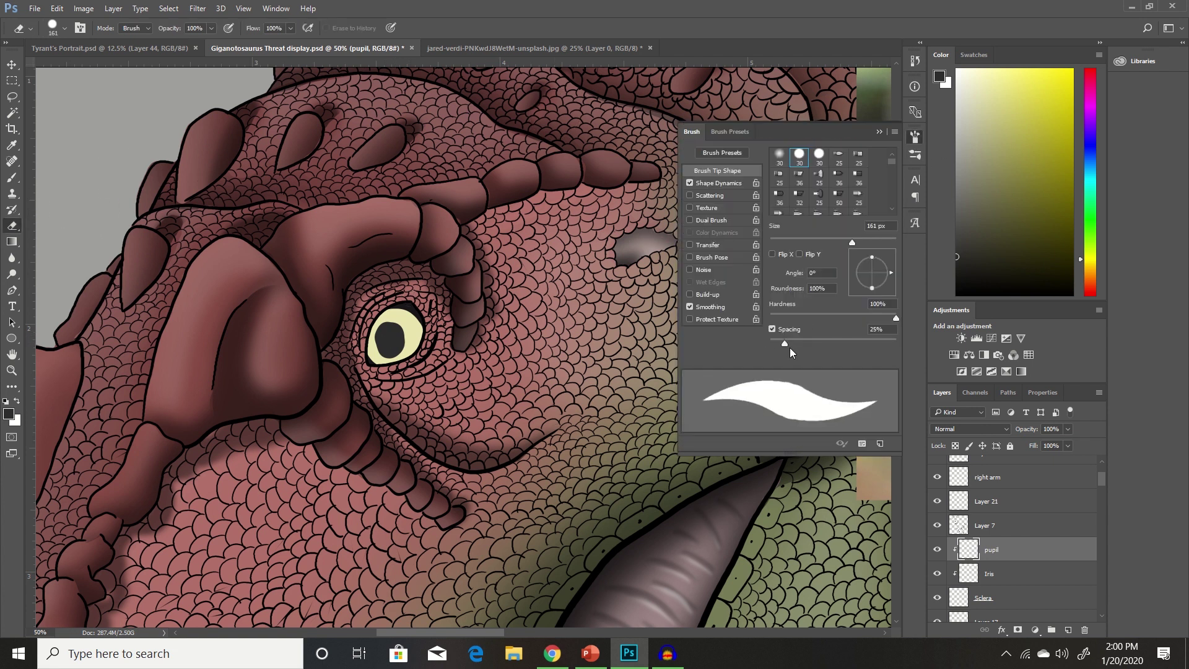
pyautogui.click(878, 131)
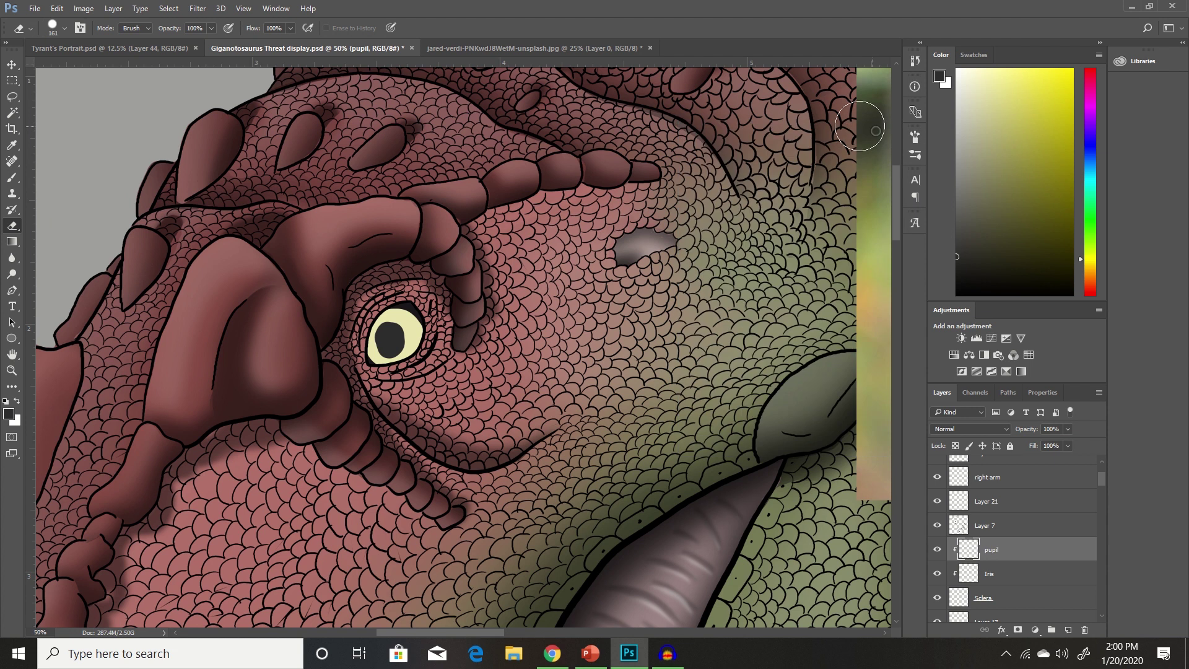
pyautogui.click(63, 29)
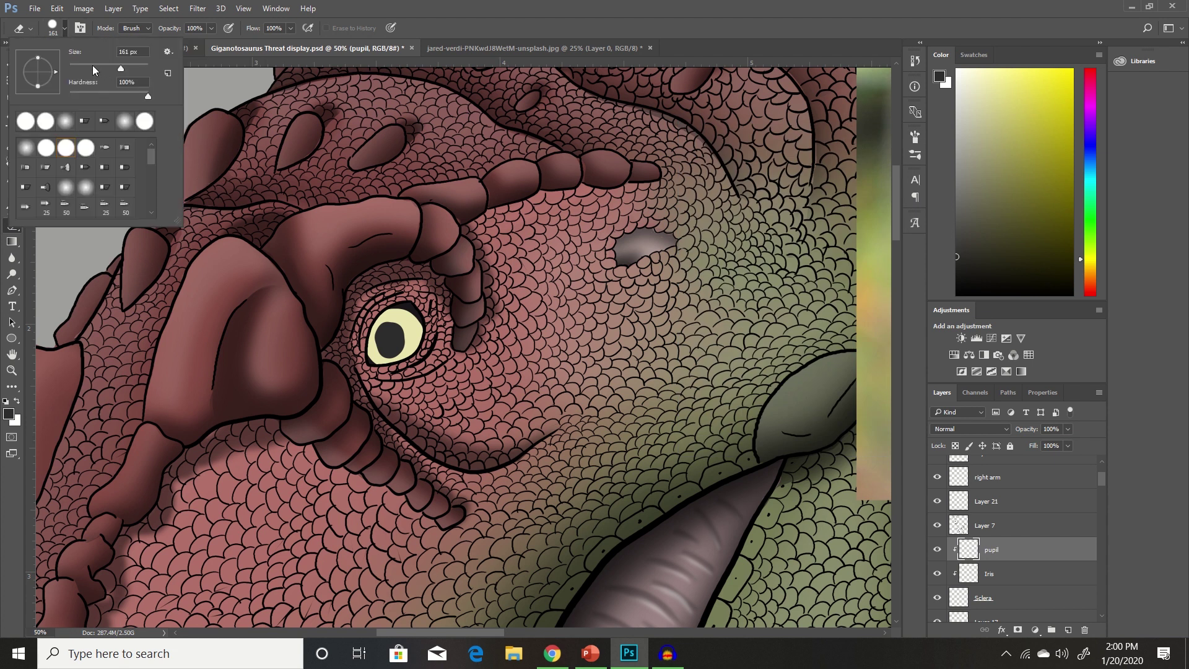
pyautogui.click(93, 69)
pyautogui.click(413, 338)
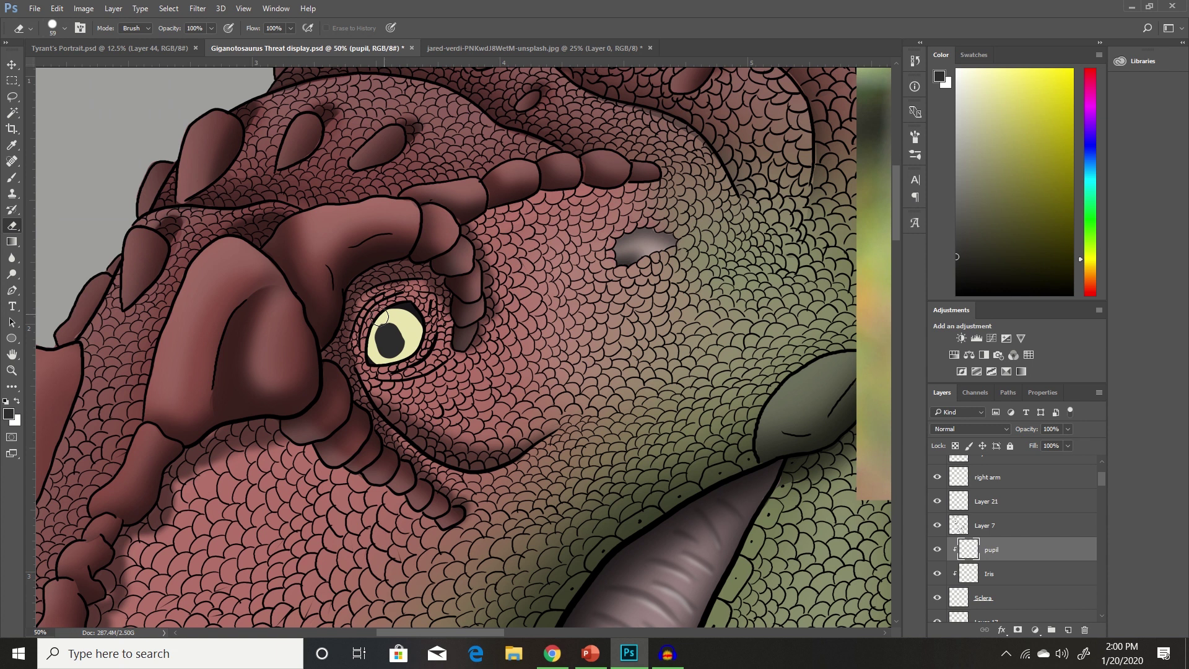
pyautogui.moveTo(379, 317)
pyautogui.mouseDown()
pyautogui.moveTo(372, 344)
pyautogui.moveTo(397, 362)
pyautogui.moveTo(415, 338)
pyautogui.moveTo(412, 317)
pyautogui.mouseUp()
pyautogui.press('b')
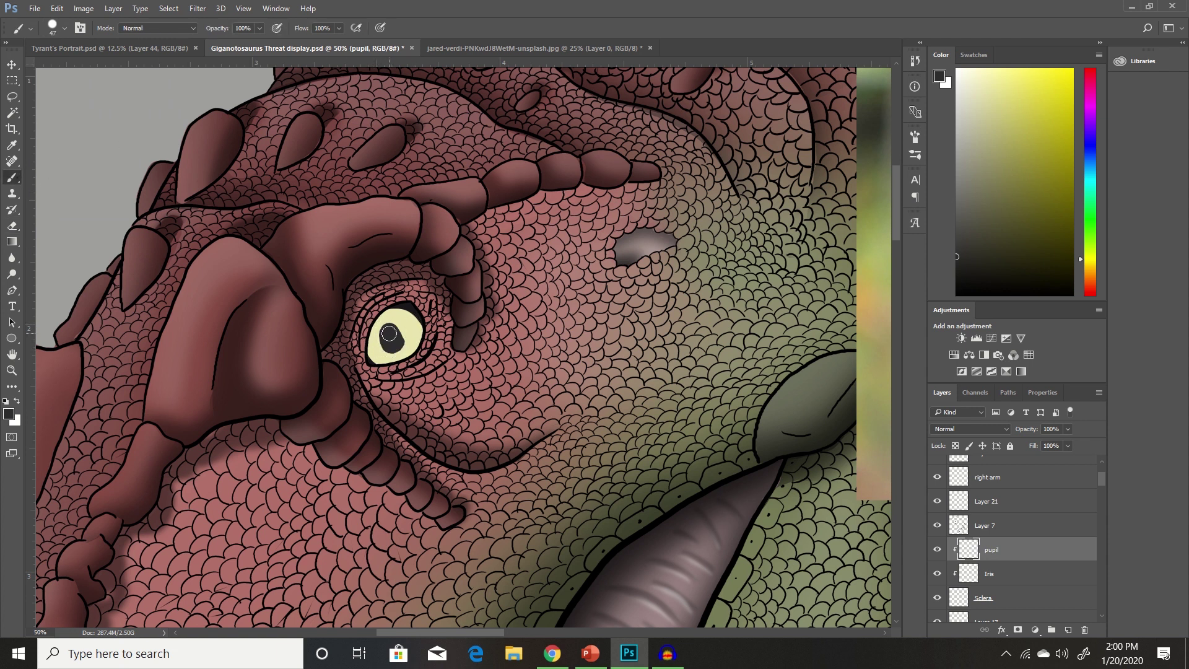
pyautogui.moveTo(389, 334)
pyautogui.mouseDown()
pyautogui.moveTo(389, 347)
pyautogui.moveTo(396, 335)
pyautogui.mouseUp()
# Examine the painted eye on the whole dinosaur and compare it with the eye in the bird reference photo
pyautogui.hotkey('ctrl', '-')
pyautogui.hotkey('ctrl', '-')
pyautogui.hotkey('ctrl', '-')
pyautogui.hotkey('ctrl', '-')
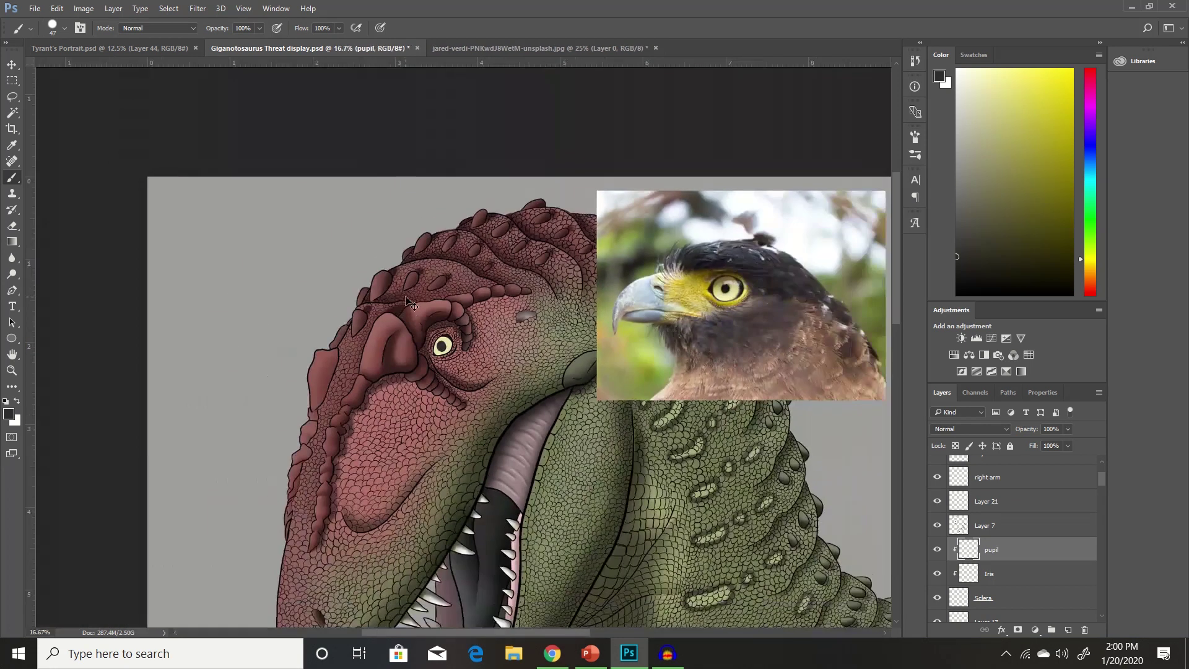
pyautogui.hotkey('ctrl', '-')
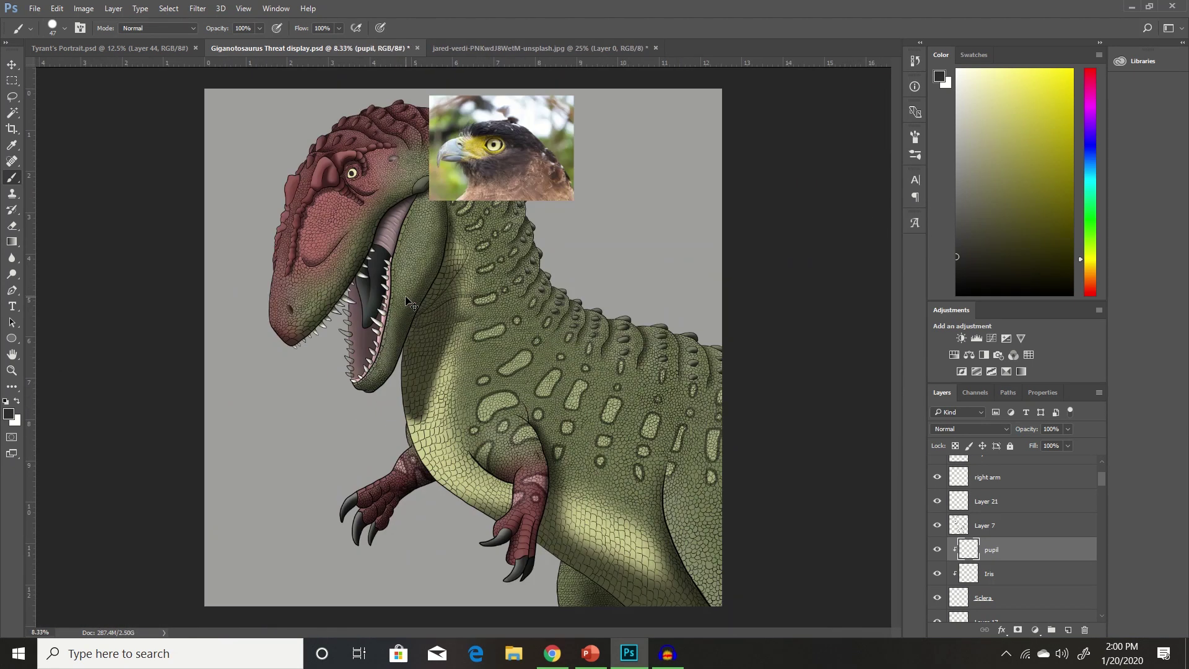
pyautogui.scroll(2, 405, 303)
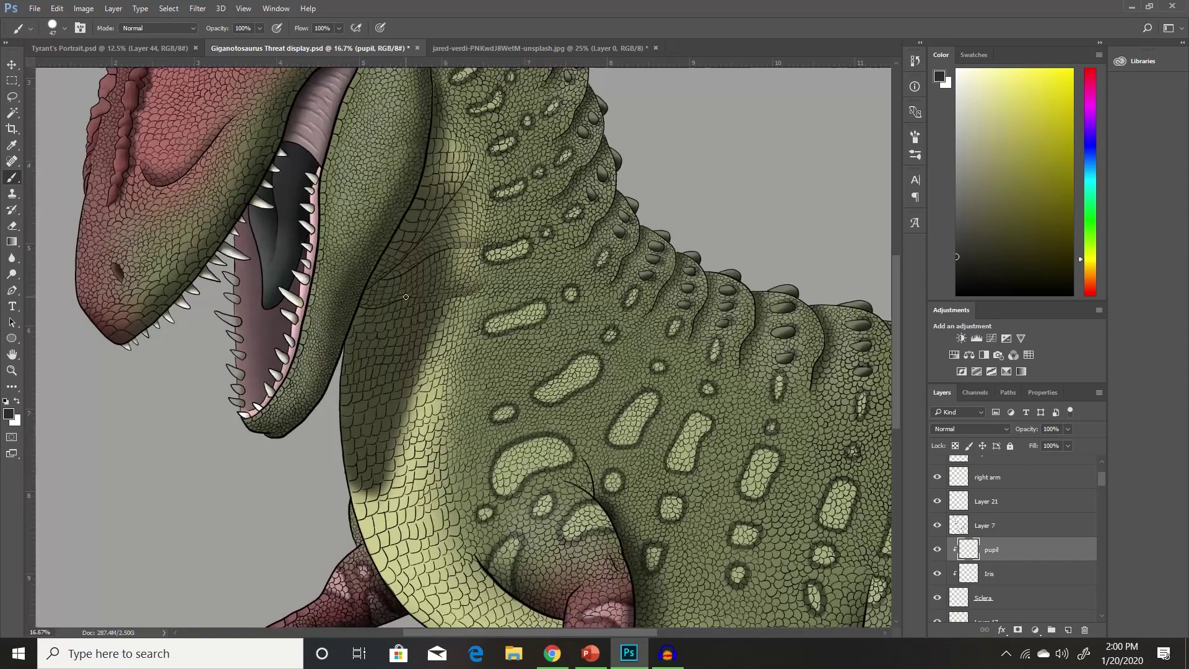
pyautogui.scroll(8, 406, 298)
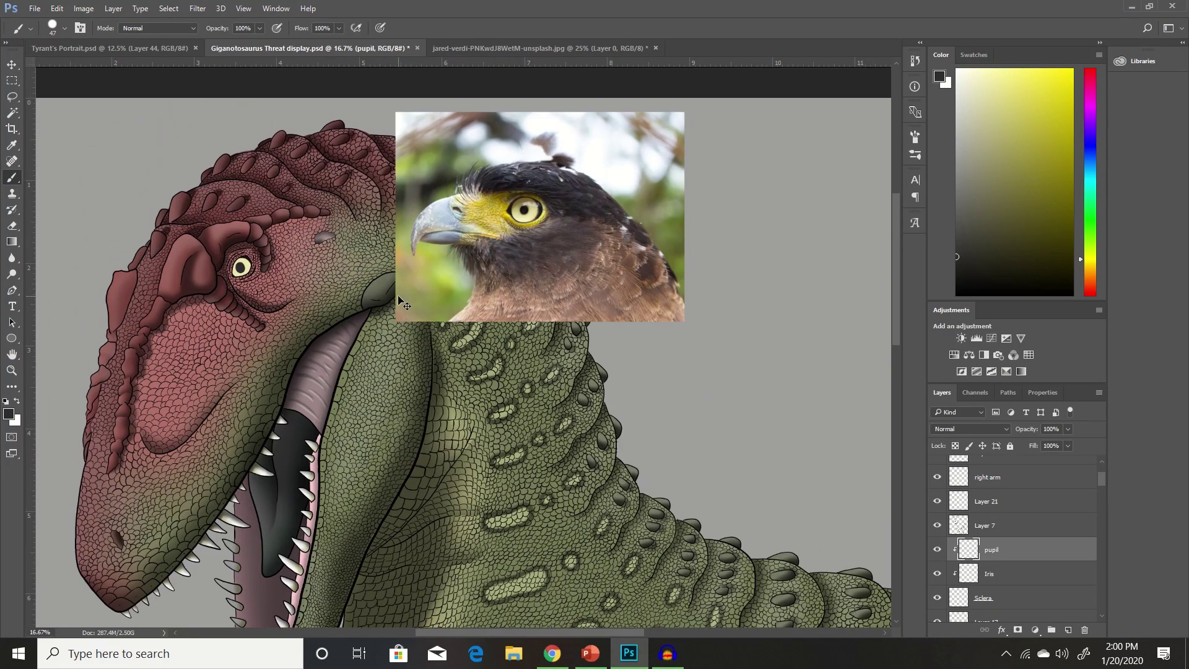
pyautogui.scroll(2, 398, 296)
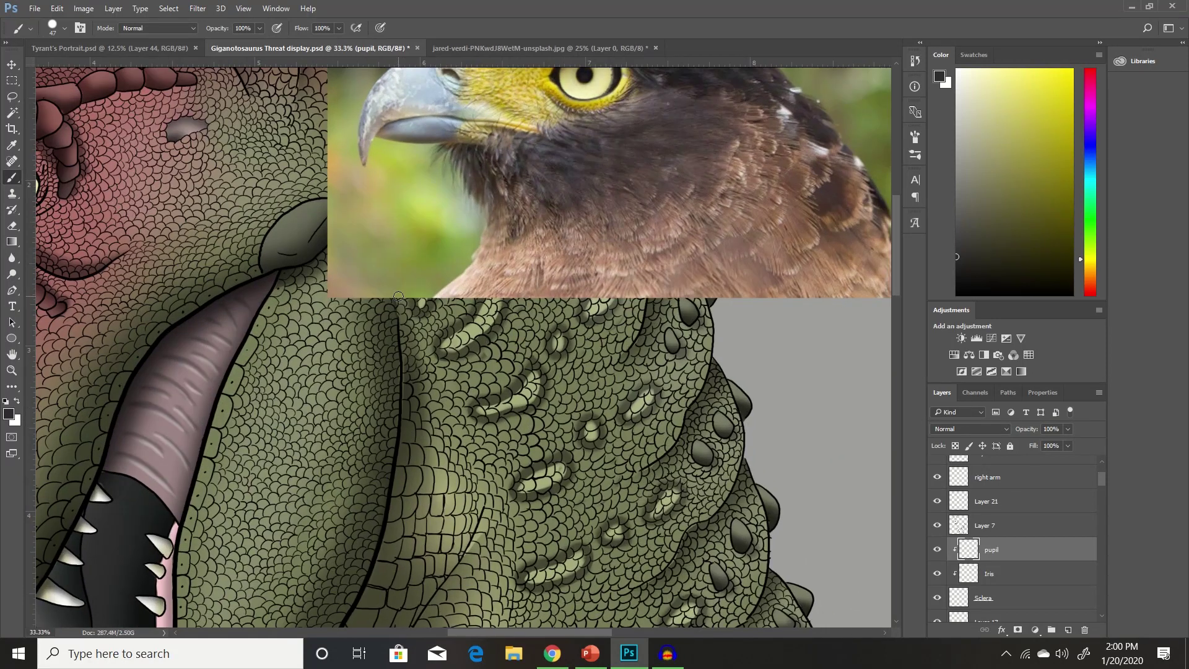
pyautogui.scroll(2, 398, 296)
pyautogui.hscroll(-5, 408, 340)
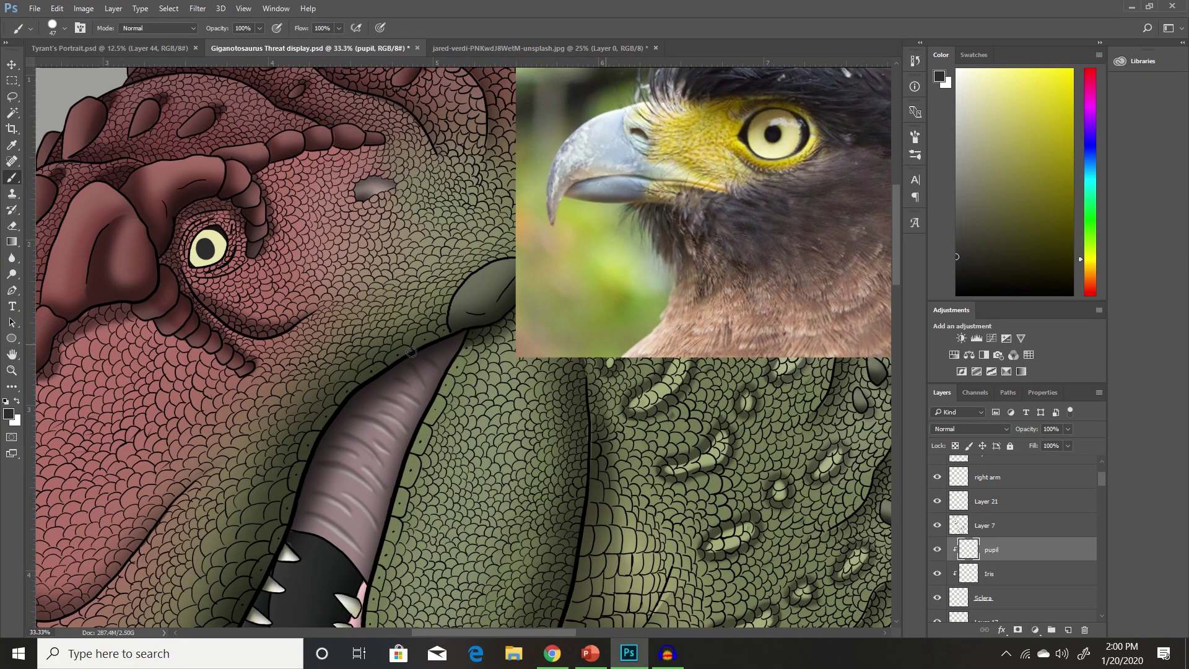
pyautogui.hscroll(-1, 411, 351)
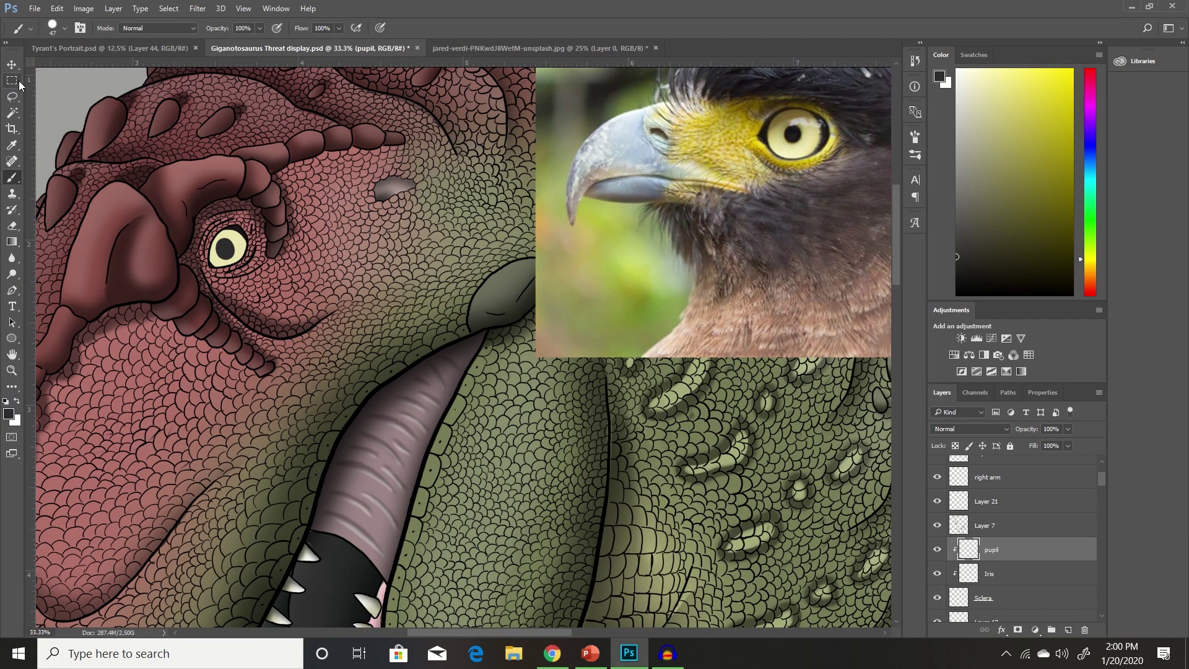
# Erase the upper edge of the iris on the Iris layer with the 59 px Eraser to expose more dark sclera
pyautogui.press('v')
pyautogui.click(233, 238)
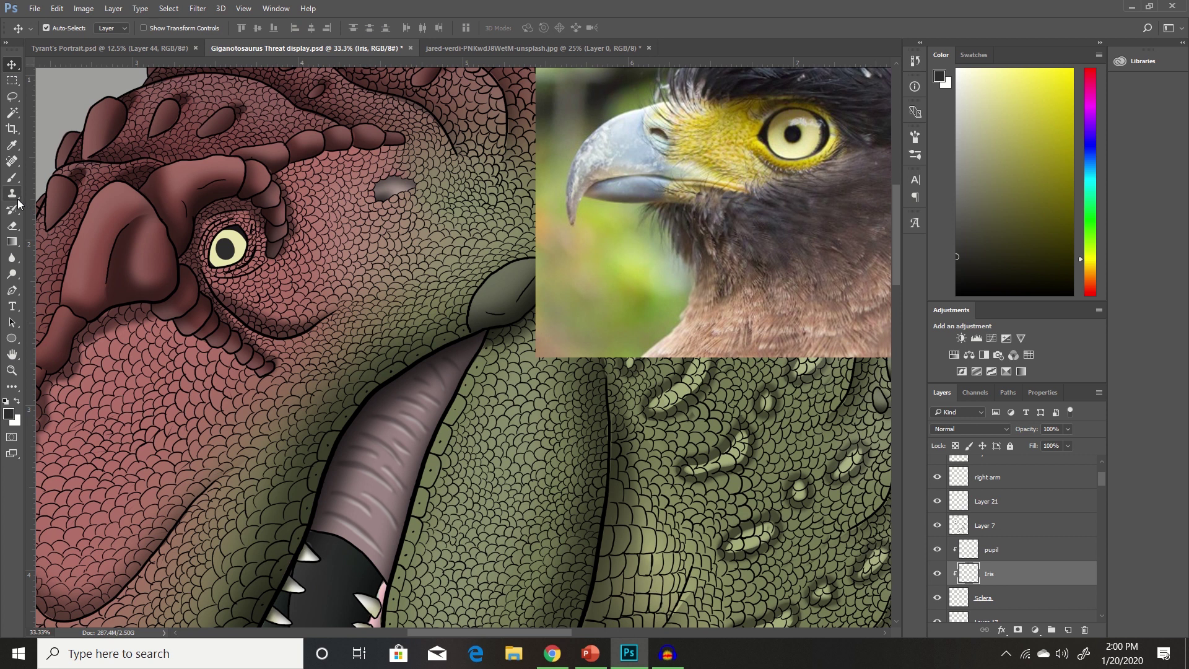
pyautogui.click(12, 225)
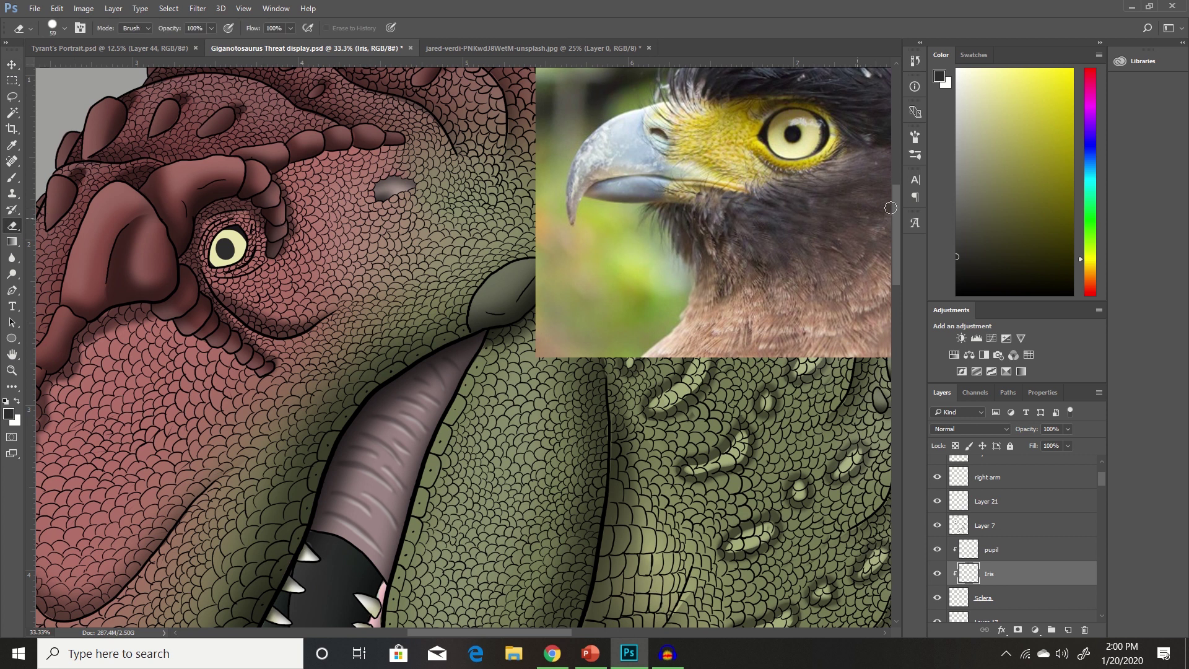
pyautogui.click(916, 137)
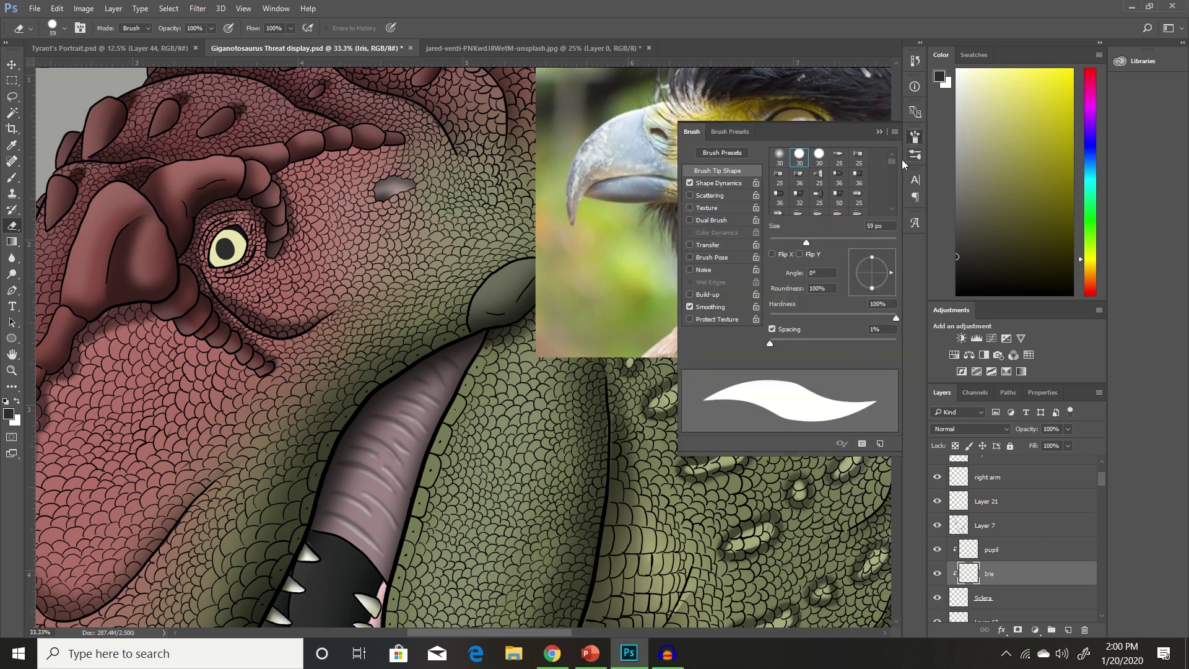
pyautogui.click(878, 132)
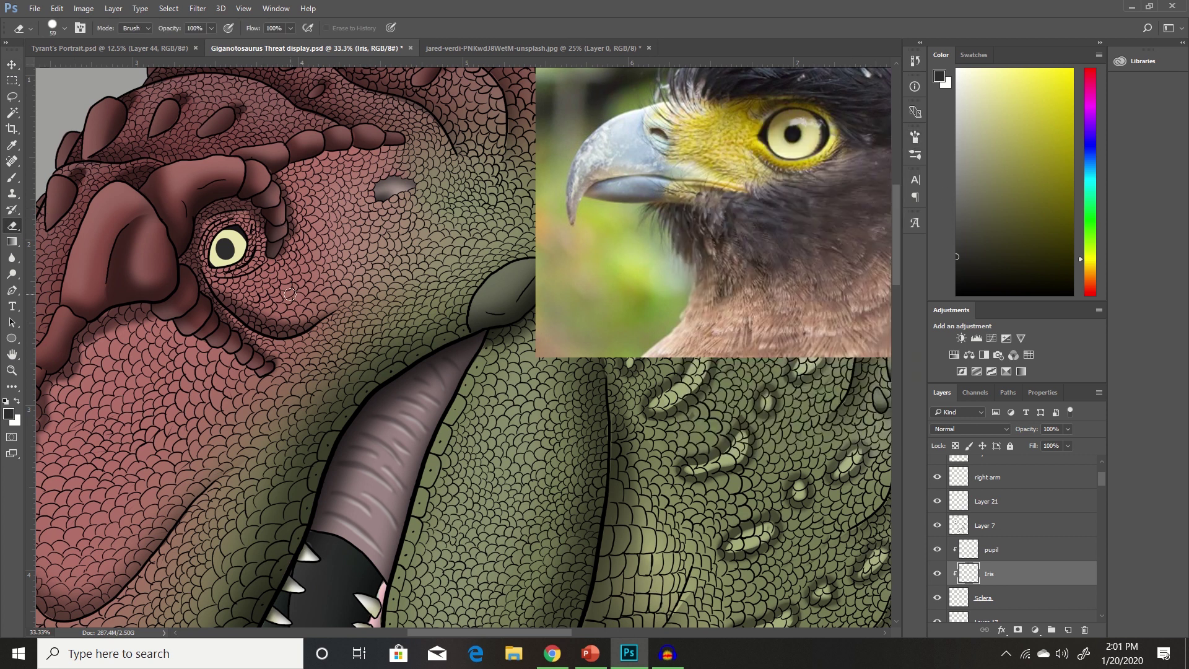
pyautogui.hotkey('ctrl', '+')
pyautogui.hscroll(-3, 289, 295)
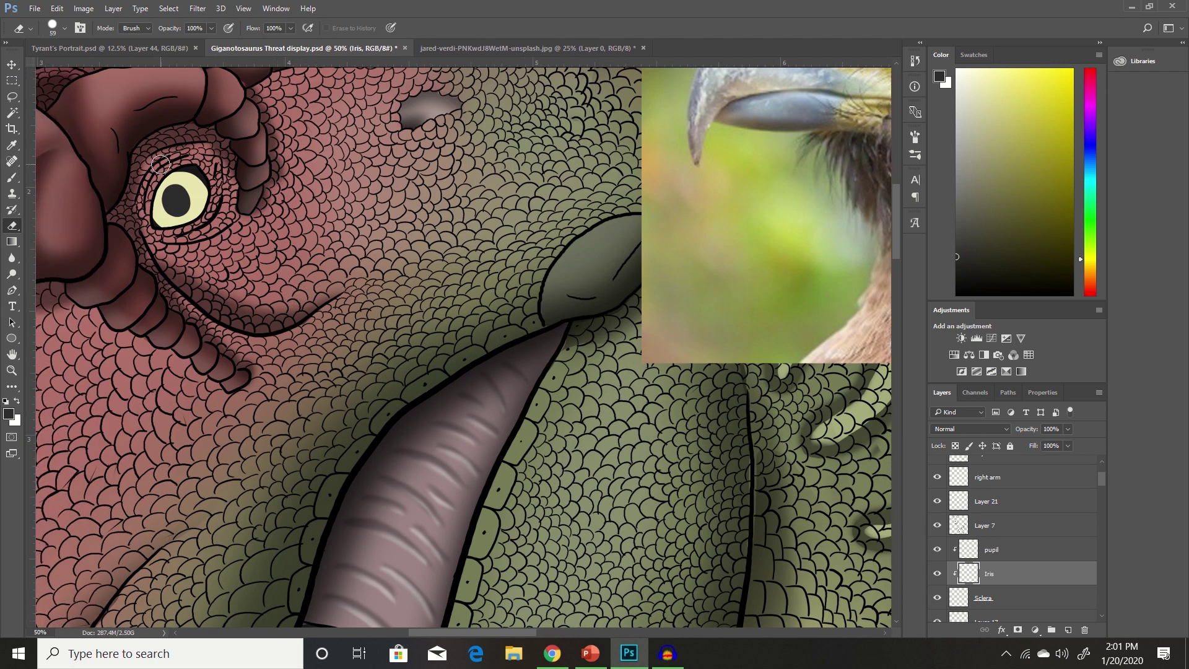
pyautogui.moveTo(190, 167)
pyautogui.mouseDown()
pyautogui.moveTo(214, 206)
pyautogui.moveTo(197, 168)
pyautogui.moveTo(162, 166)
pyautogui.moveTo(199, 162)
pyautogui.mouseUp()
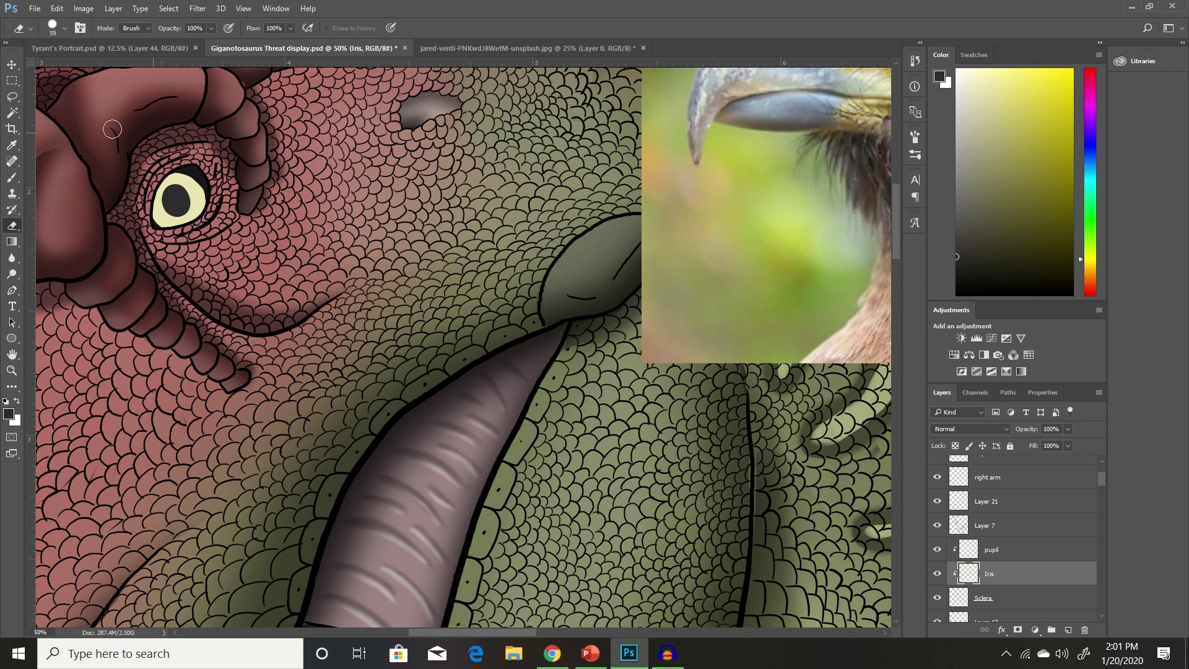
pyautogui.click(11, 177)
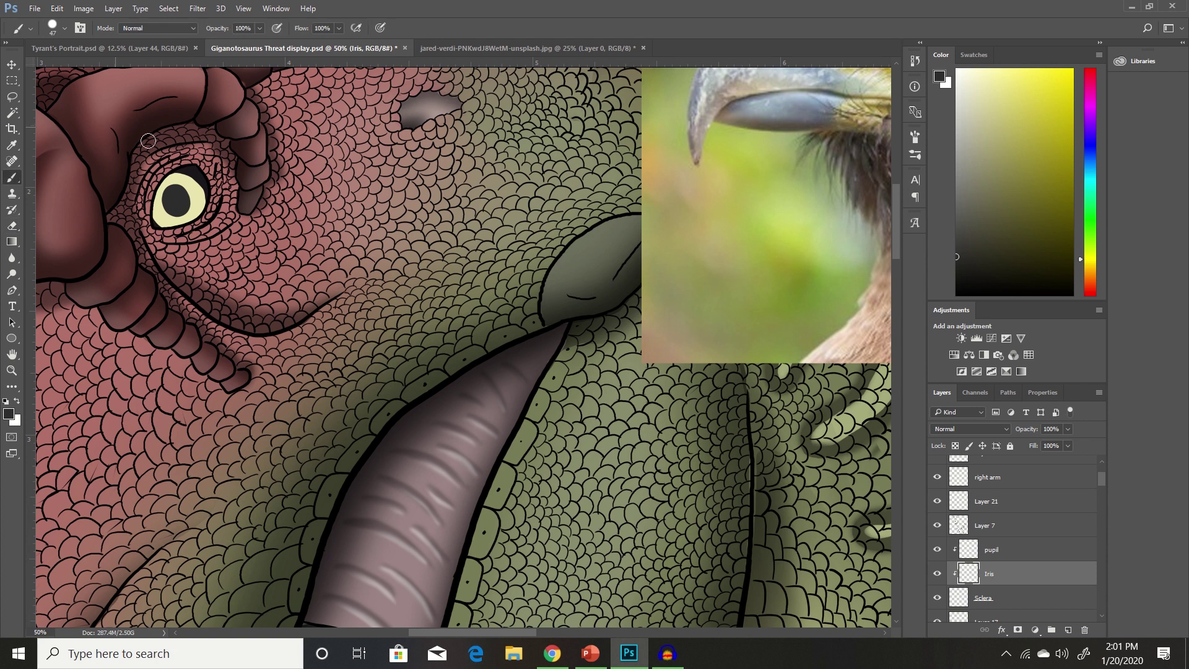
# Sample the iris's pale yellow and repaint the upper edge of the iris on the Iris layer with the Brush
pyautogui.click(175, 178)
pyautogui.hotkey('ctrl', 'z')
pyautogui.click(11, 145)
pyautogui.click(195, 184)
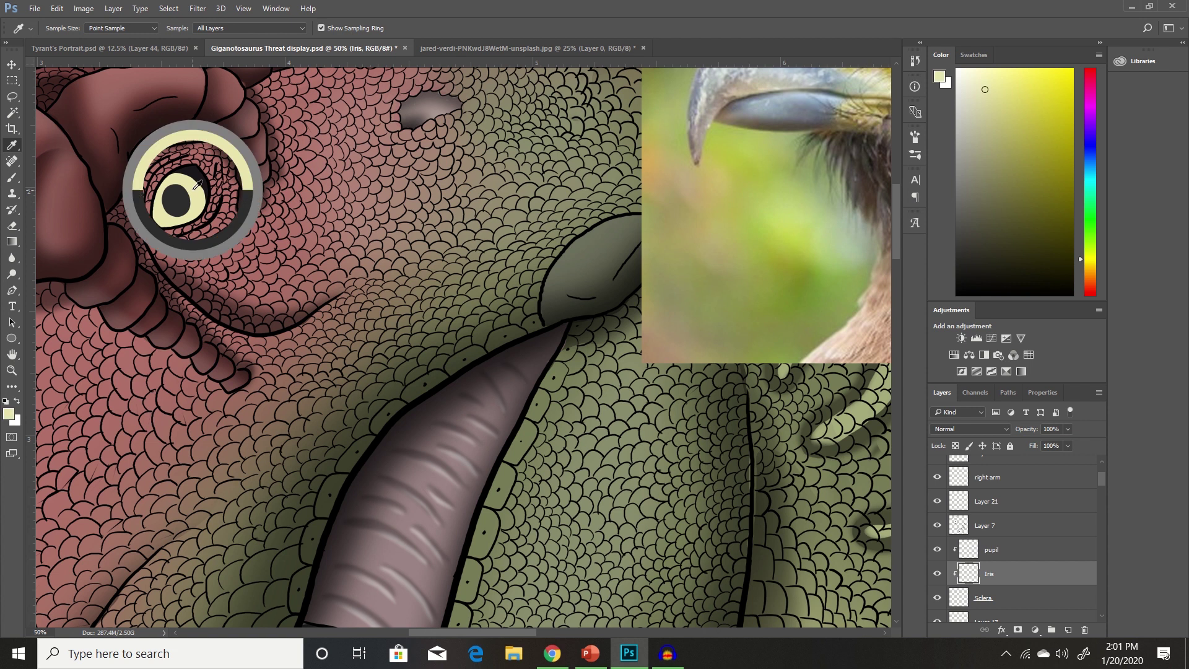
pyautogui.click(13, 177)
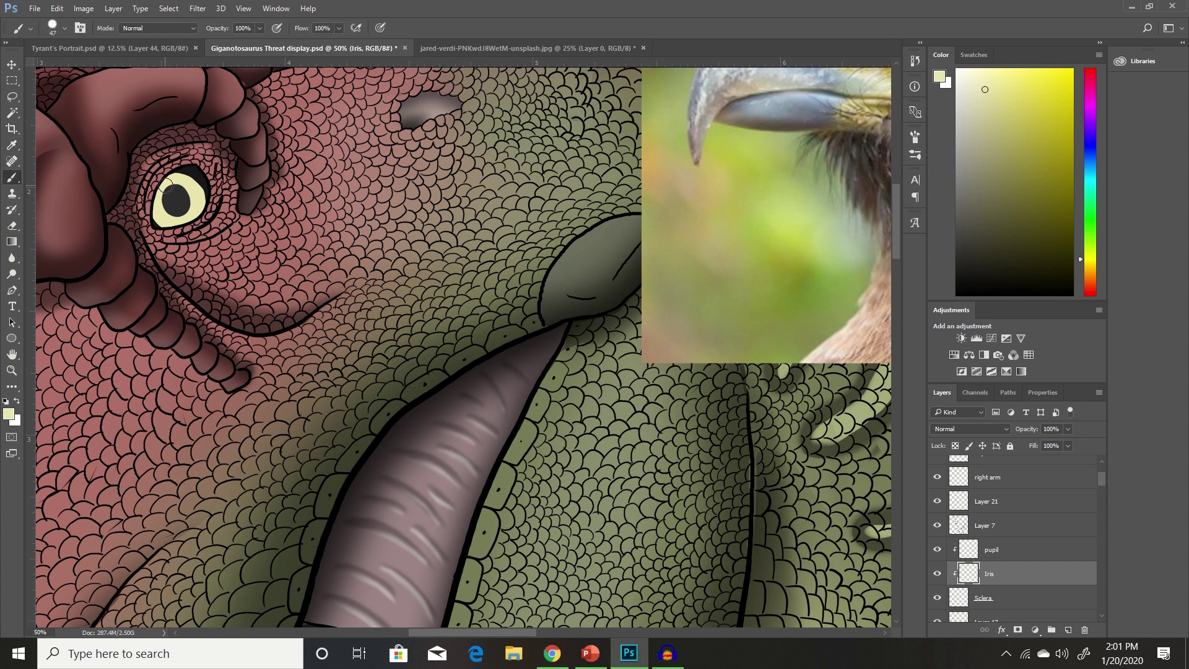
pyautogui.moveTo(183, 177)
pyautogui.mouseDown()
pyautogui.moveTo(201, 194)
pyautogui.moveTo(184, 176)
pyautogui.moveTo(168, 183)
pyautogui.mouseUp()
# Round off the iris's upper edge with the 59 px Eraser and touch up its side with the 47 px Brush
pyautogui.click(13, 226)
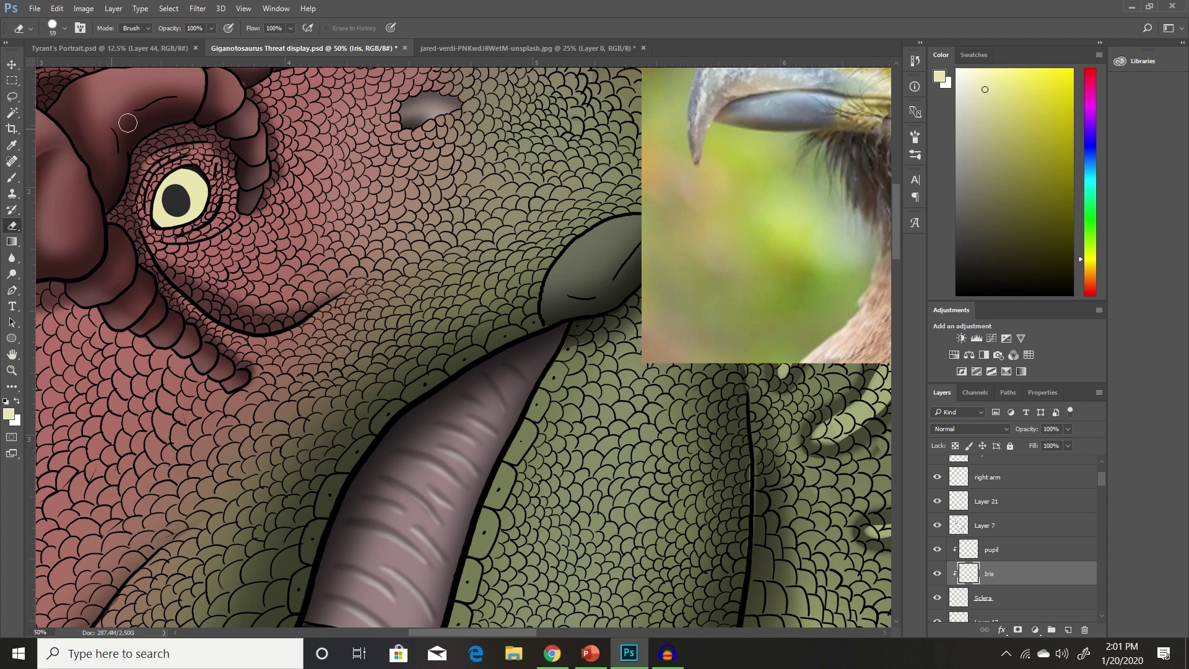
pyautogui.moveTo(162, 164)
pyautogui.mouseDown()
pyautogui.moveTo(208, 173)
pyautogui.moveTo(218, 195)
pyautogui.moveTo(196, 164)
pyautogui.moveTo(157, 172)
pyautogui.moveTo(203, 168)
pyautogui.moveTo(217, 196)
pyautogui.moveTo(193, 165)
pyautogui.moveTo(161, 169)
pyautogui.moveTo(200, 175)
pyautogui.moveTo(200, 222)
pyautogui.mouseUp()
pyautogui.click(17, 182)
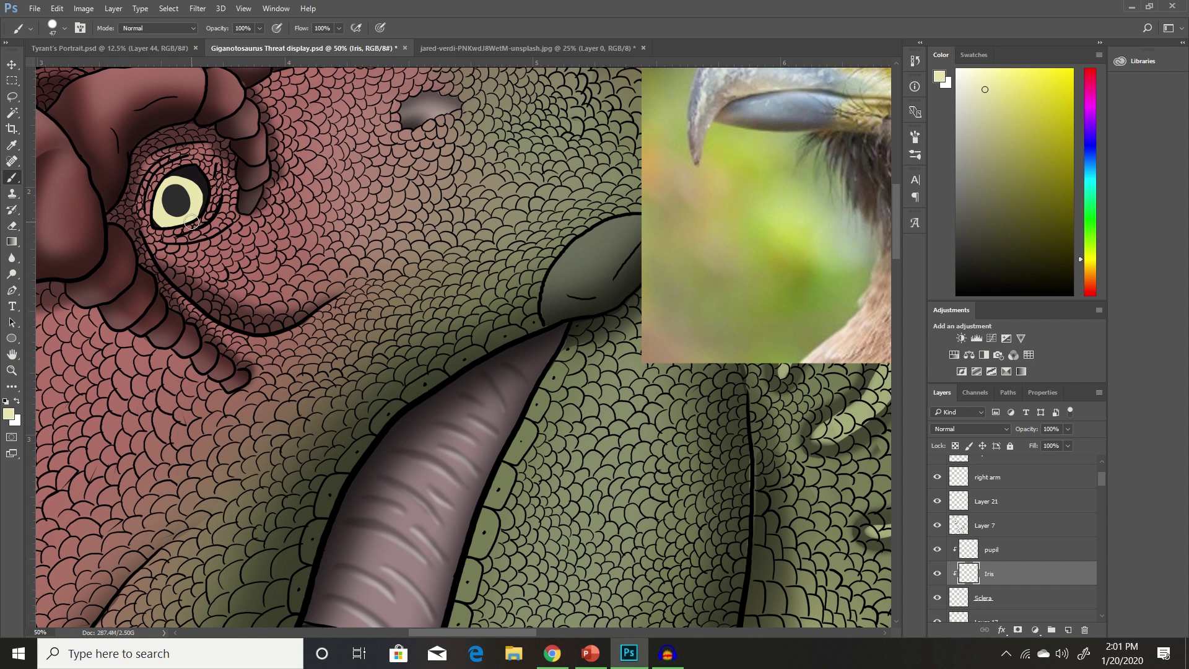
pyautogui.moveTo(198, 203)
pyautogui.mouseDown()
pyautogui.moveTo(165, 192)
pyautogui.moveTo(218, 183)
pyautogui.moveTo(194, 204)
pyautogui.mouseUp()
# Outline the pupil with the Lasso on the pupil layer and make it slightly narrower with Free Transform
pyautogui.click(1004, 550)
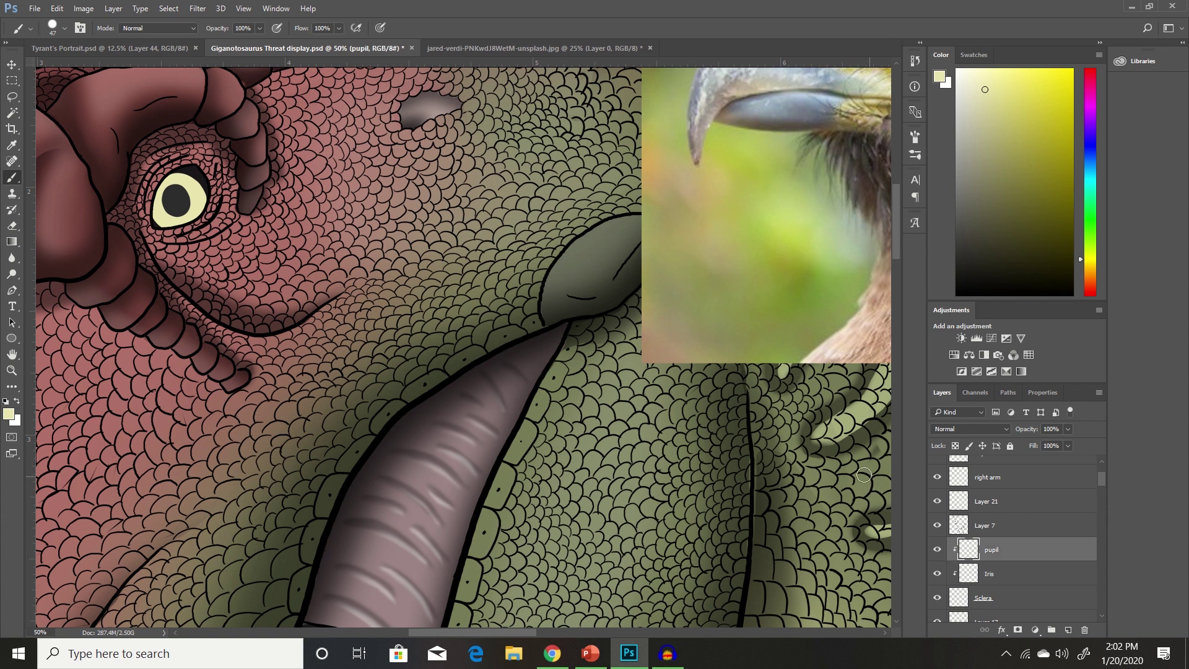
pyautogui.click(12, 96)
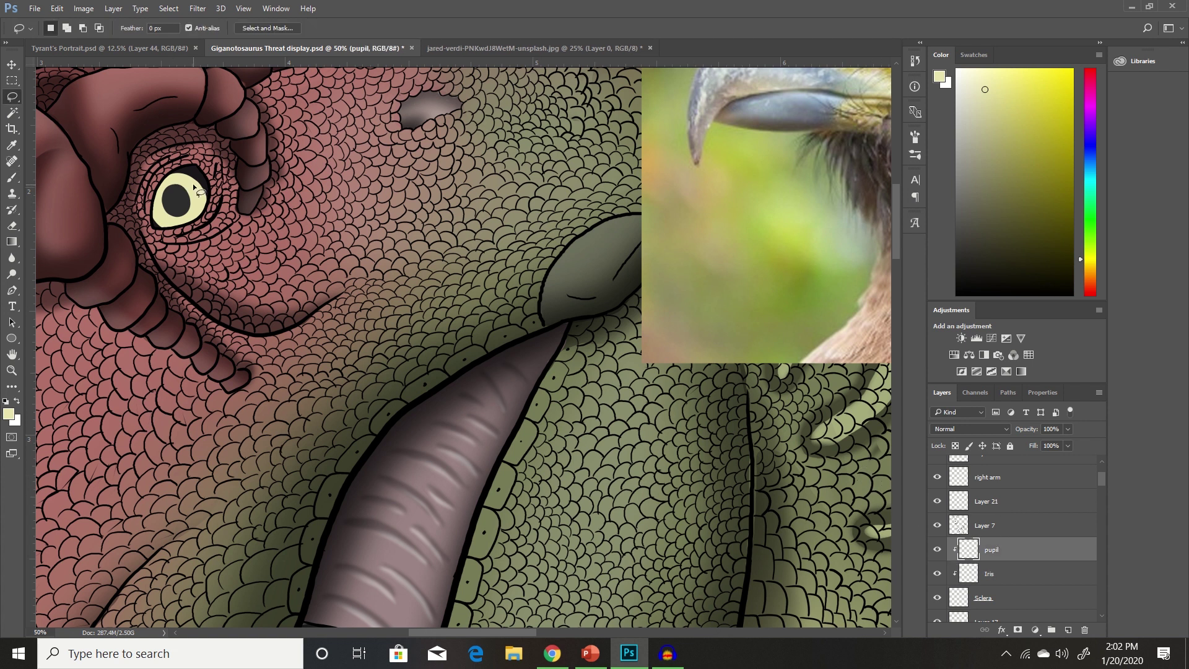
pyautogui.moveTo(158, 211)
pyautogui.mouseDown()
pyautogui.moveTo(195, 212)
pyautogui.moveTo(160, 186)
pyautogui.mouseUp()
pyautogui.hotkey('ctrl', 't')
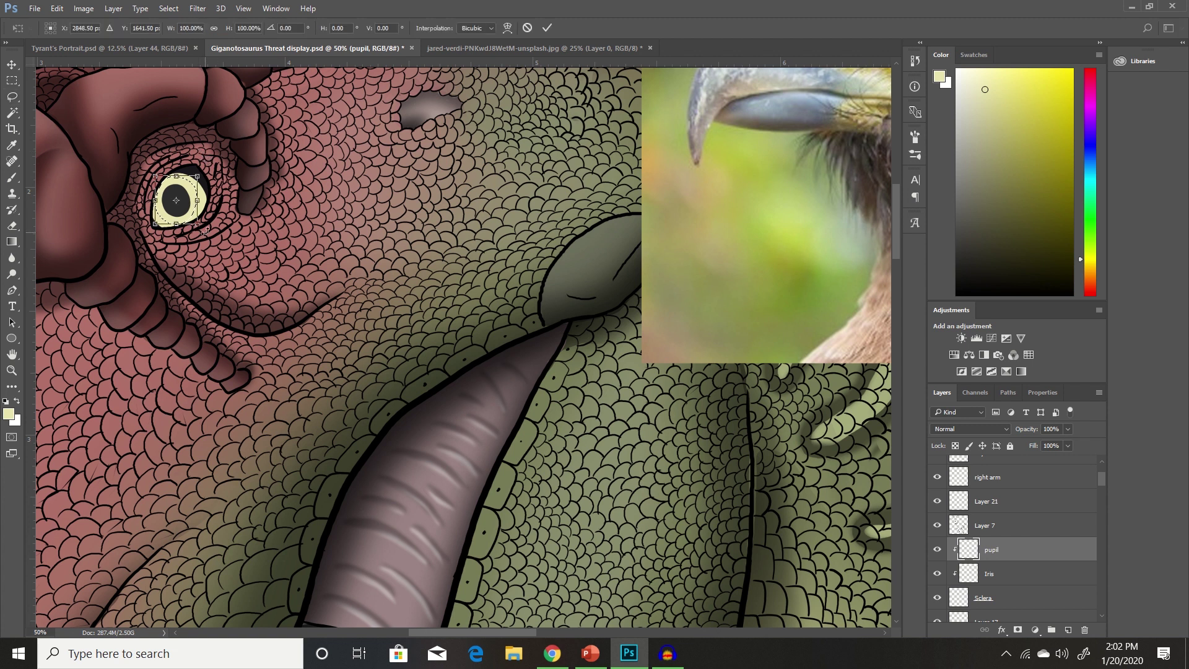
pyautogui.moveTo(203, 229)
pyautogui.mouseDown()
pyautogui.moveTo(209, 203)
pyautogui.moveTo(195, 202)
pyautogui.mouseUp()
pyautogui.press('Return')
# Reselect the pupil with the Lasso and rotate it slightly counterclockwise with Free Transform
pyautogui.press('l')
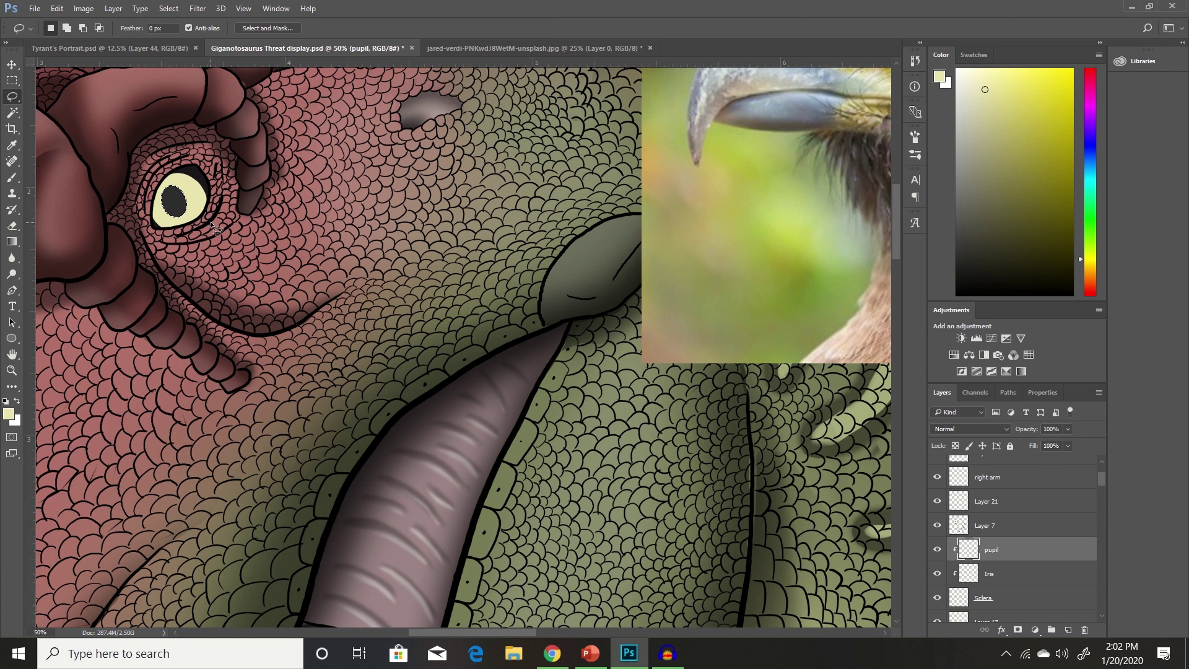
pyautogui.hotkey('ctrl', 'd')
pyautogui.moveTo(180, 183)
pyautogui.mouseDown()
pyautogui.moveTo(153, 200)
pyautogui.moveTo(171, 227)
pyautogui.moveTo(197, 181)
pyautogui.mouseUp()
pyautogui.hotkey('ctrl', 't')
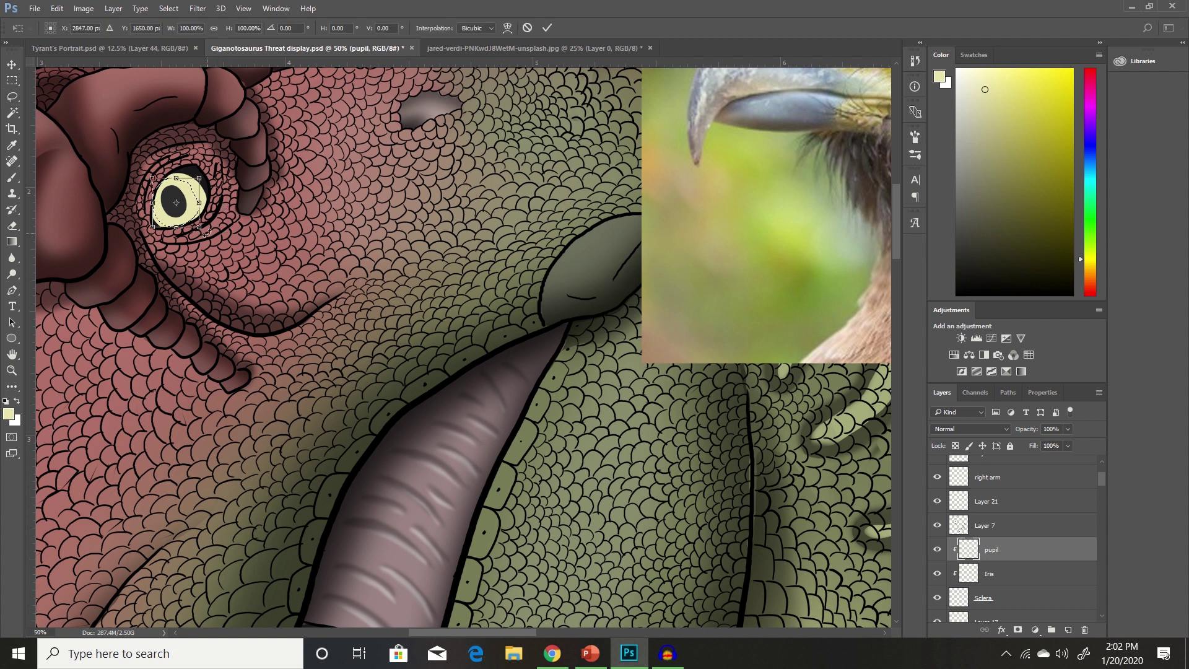
pyautogui.moveTo(206, 233); pyautogui.dragTo(229, 224)
pyautogui.press('Return')
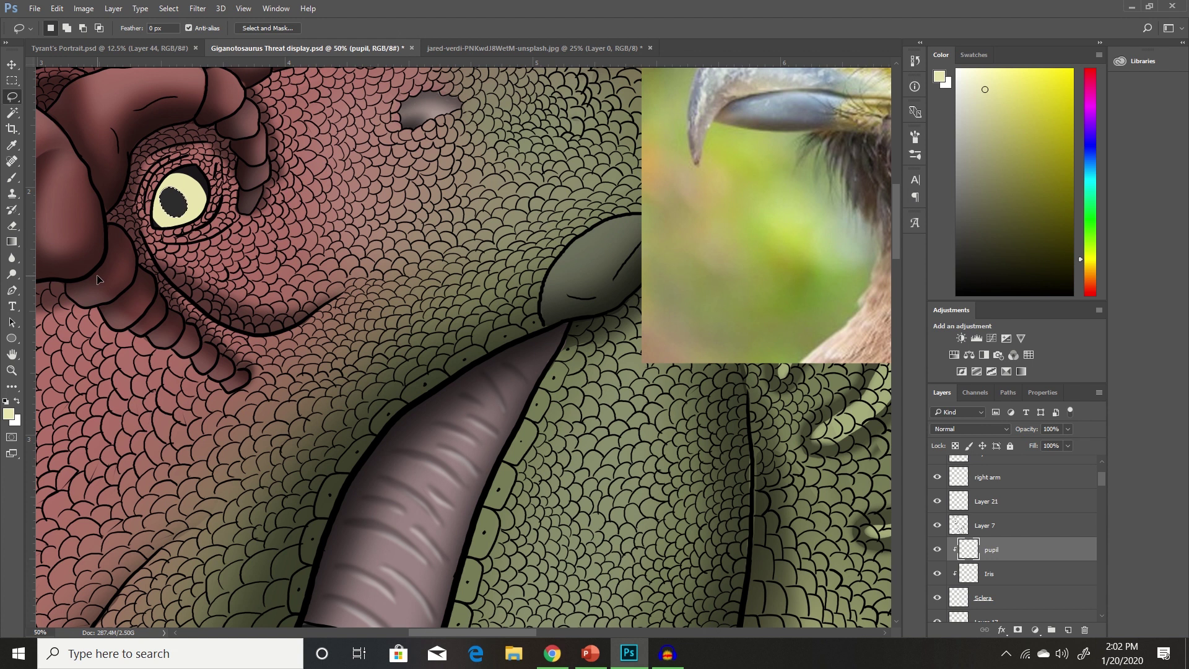
# Examine the reshaped eye on the whole dinosaur, beside the bird reference photo, and again at close range
pyautogui.hotkey('ctrl', '-')
pyautogui.hotkey('ctrl', '-')
pyautogui.hotkey('ctrl', '-')
pyautogui.hotkey('ctrl', '-')
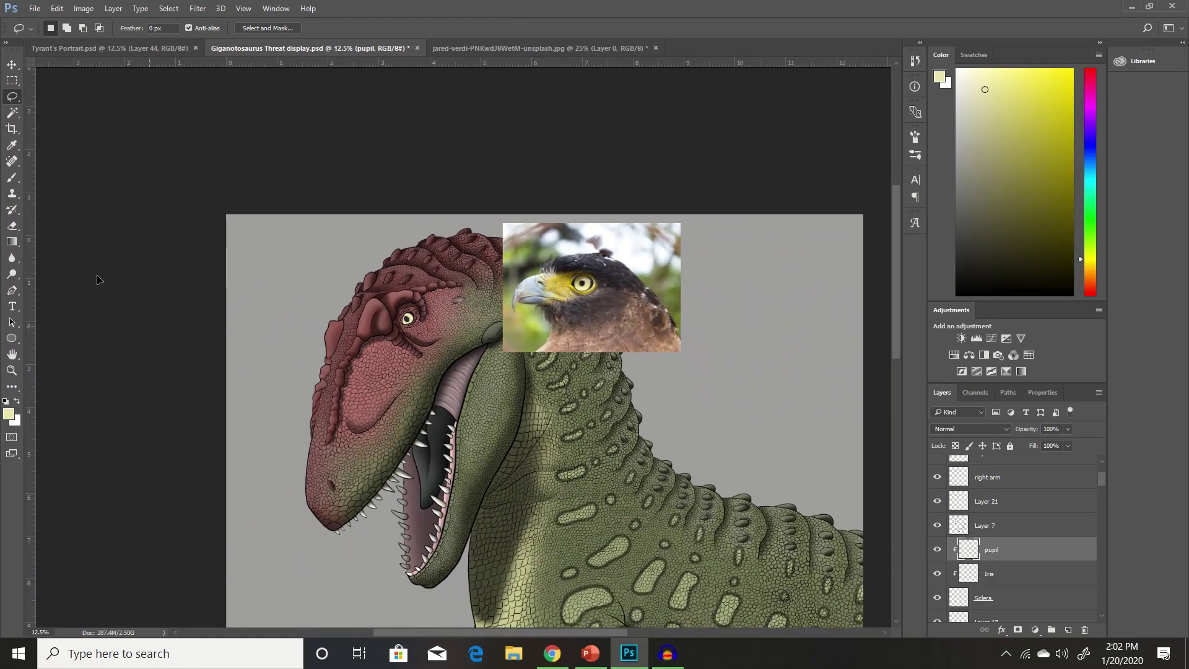
pyautogui.hotkey('ctrl', '-')
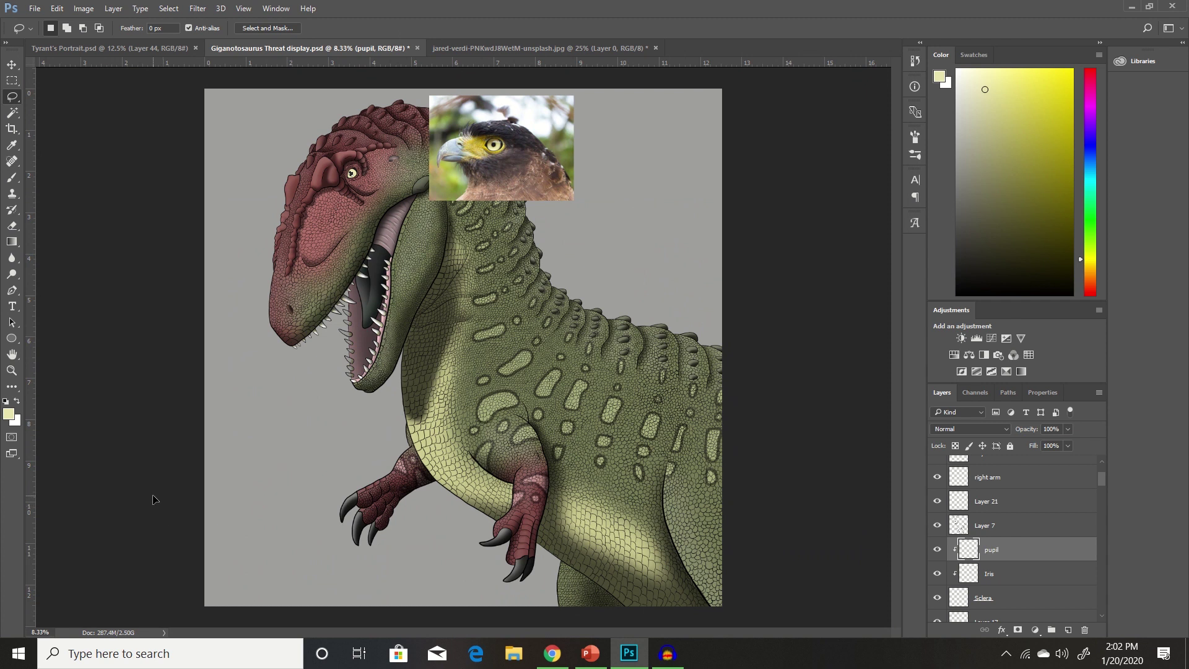
pyautogui.hotkey('ctrl', '+')
pyautogui.hotkey('ctrl', '+')
pyautogui.scroll(5, 309, 221)
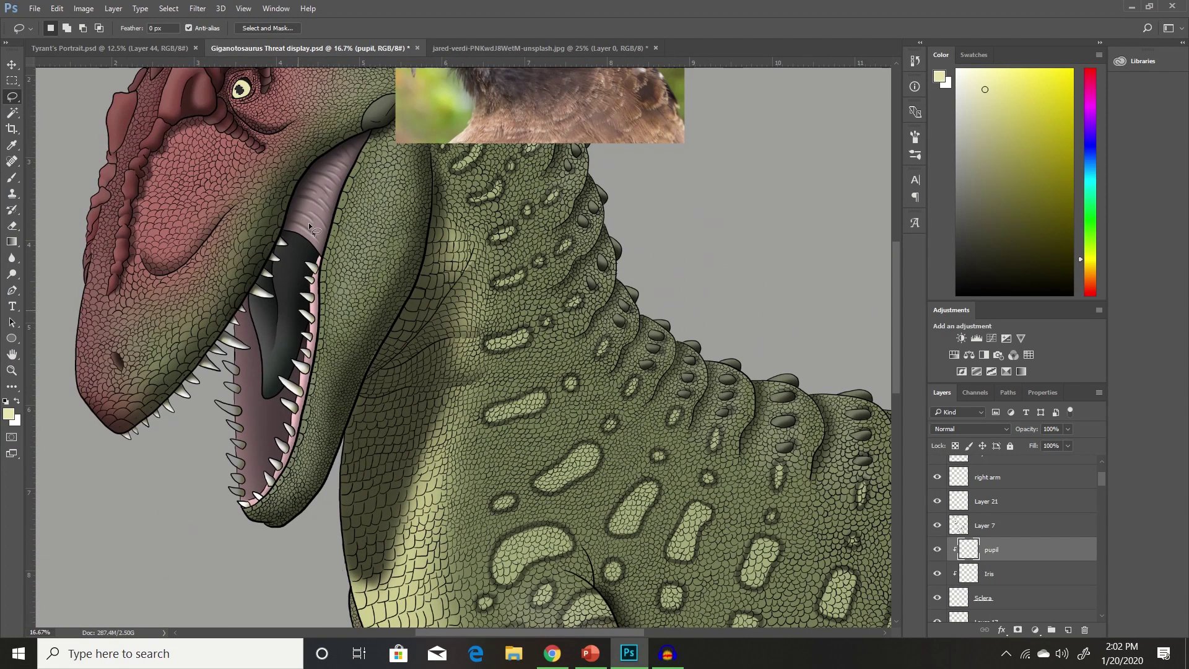
pyautogui.scroll(3, 310, 224)
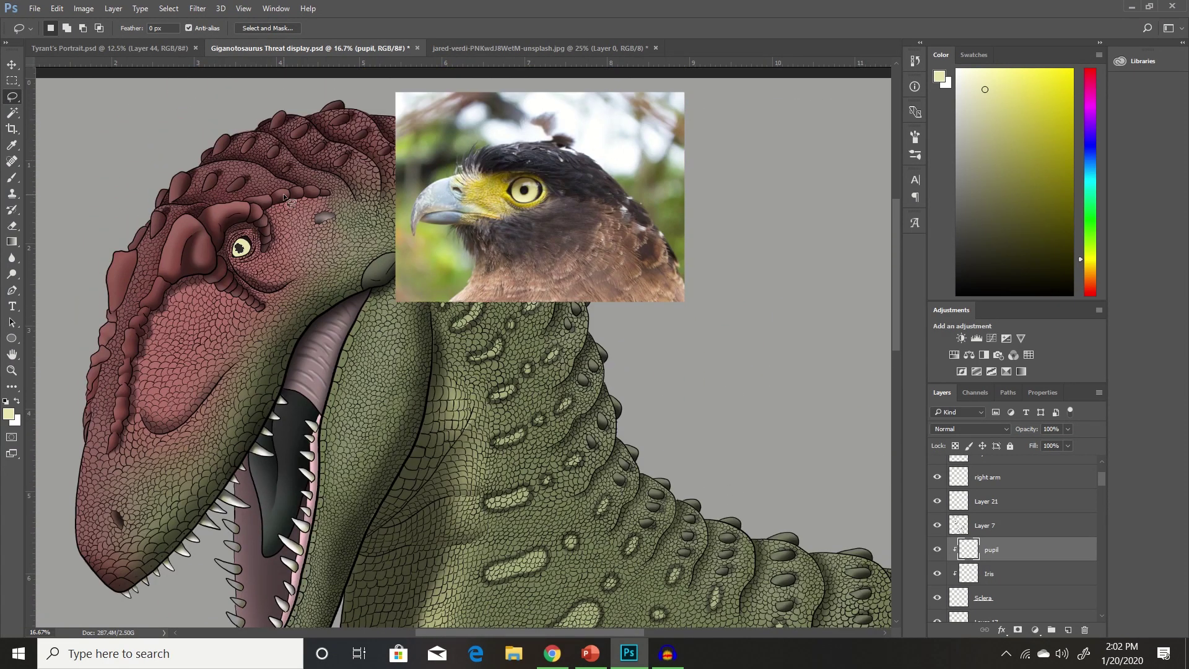
pyautogui.hotkey('ctrl', '+')
pyautogui.hotkey('ctrl', '+')
pyautogui.hscroll(-5, 284, 193)
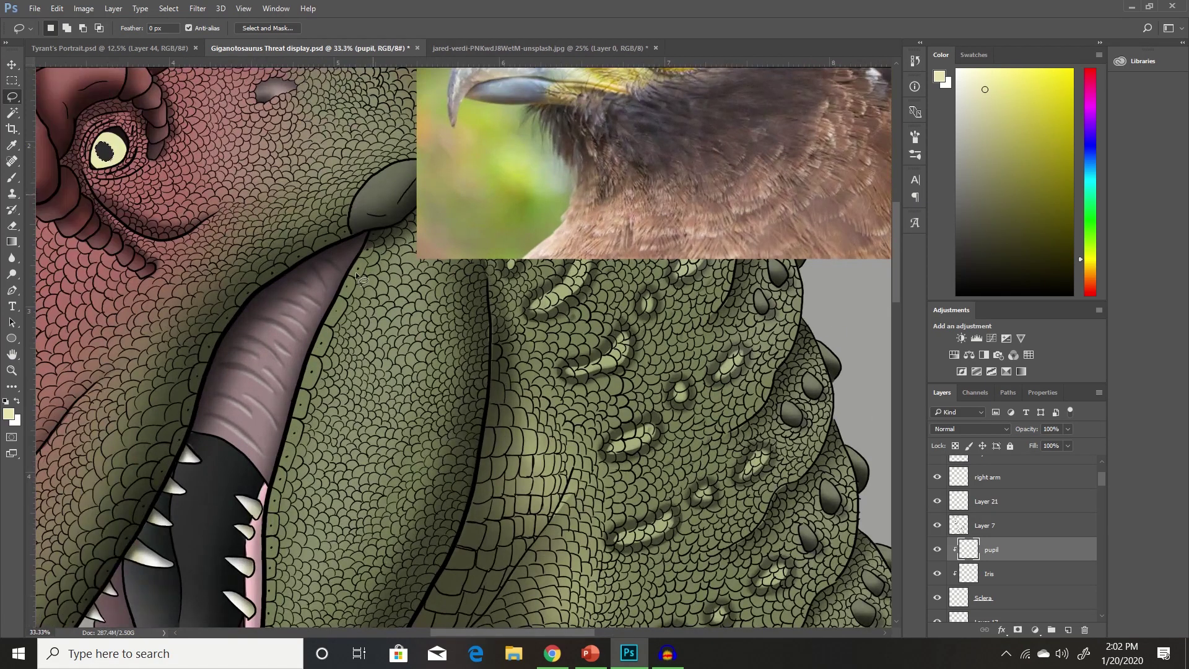
pyautogui.hscroll(-5, 359, 273)
pyautogui.scroll(5, 359, 277)
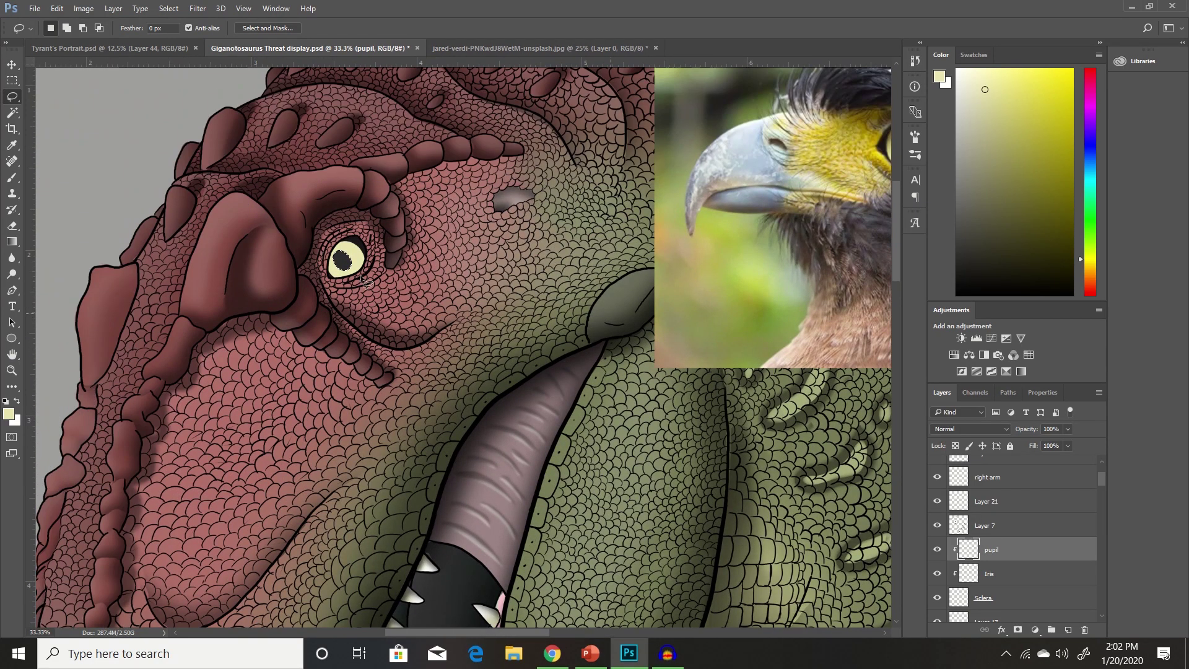
pyautogui.scroll(1, 335, 234)
pyautogui.hotkey('ctrl', '+')
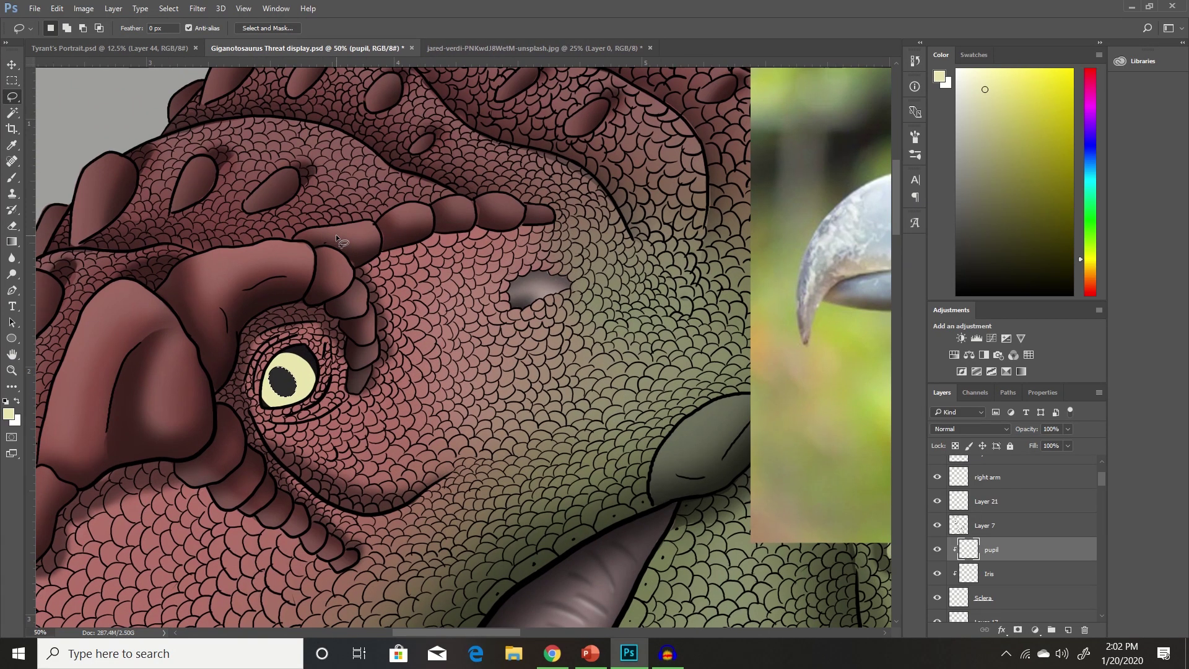
pyautogui.scroll(-1, 335, 234)
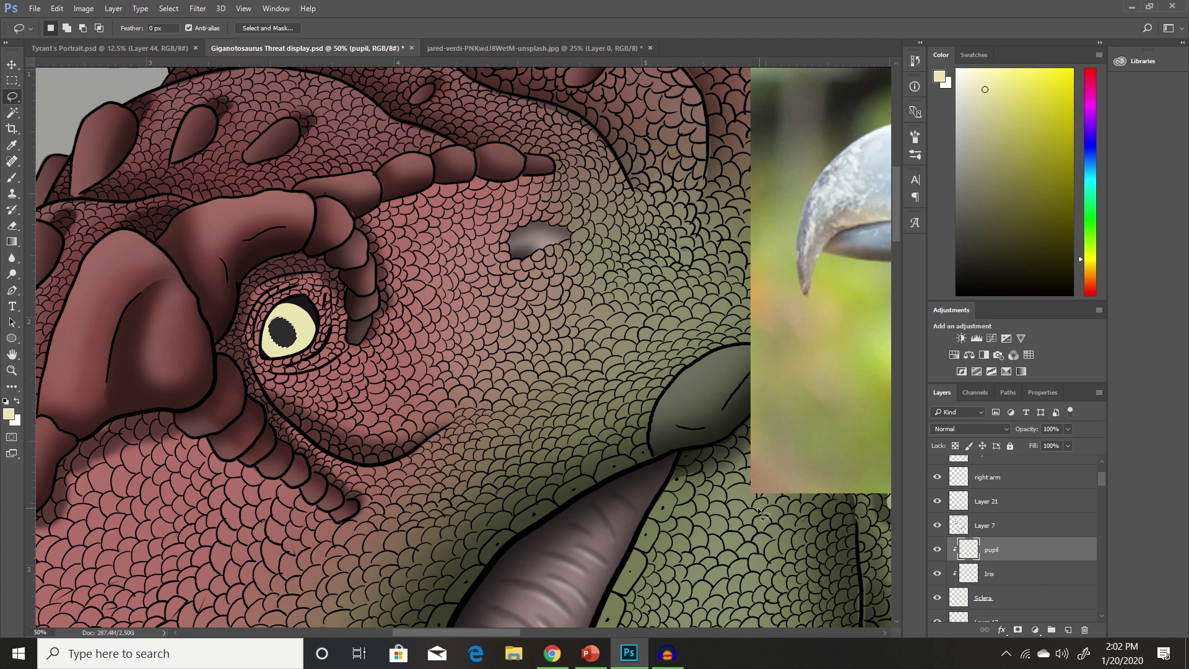
pyautogui.hotkey('ctrl', '+')
pyautogui.hotkey('ctrl', '+')
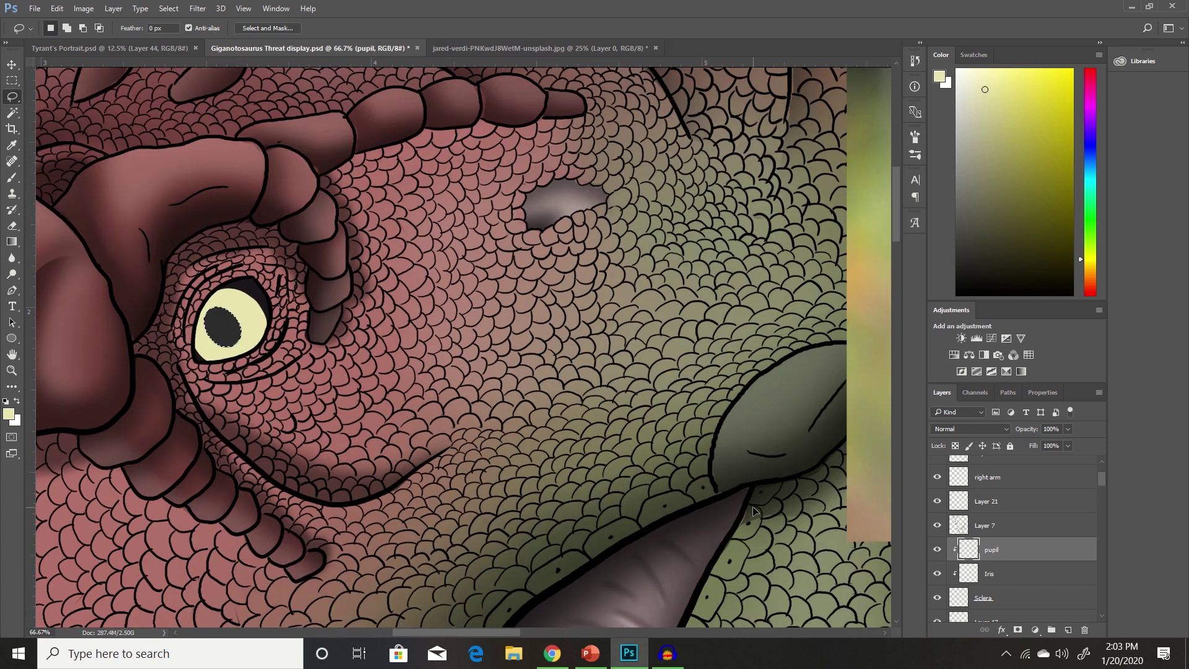
pyautogui.hscroll(-2, 313, 307)
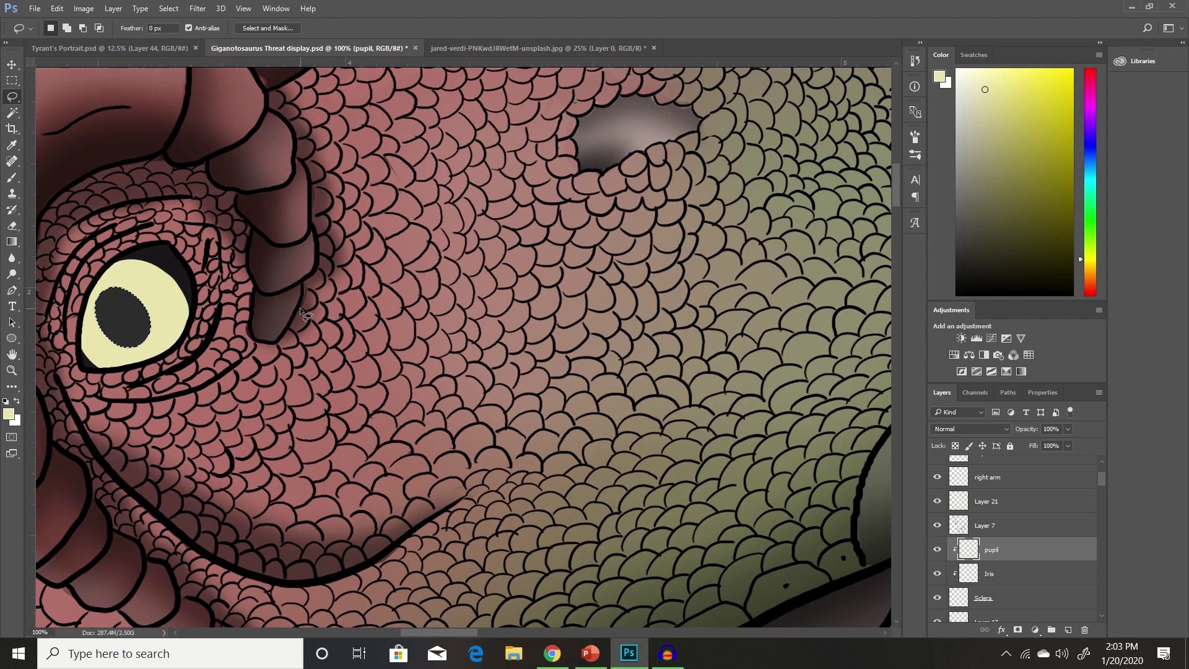
# Clear the pupil selection and brighten the Sclera layer with Brightness/Contrast, setting Brightness to 73
pyautogui.press('v')
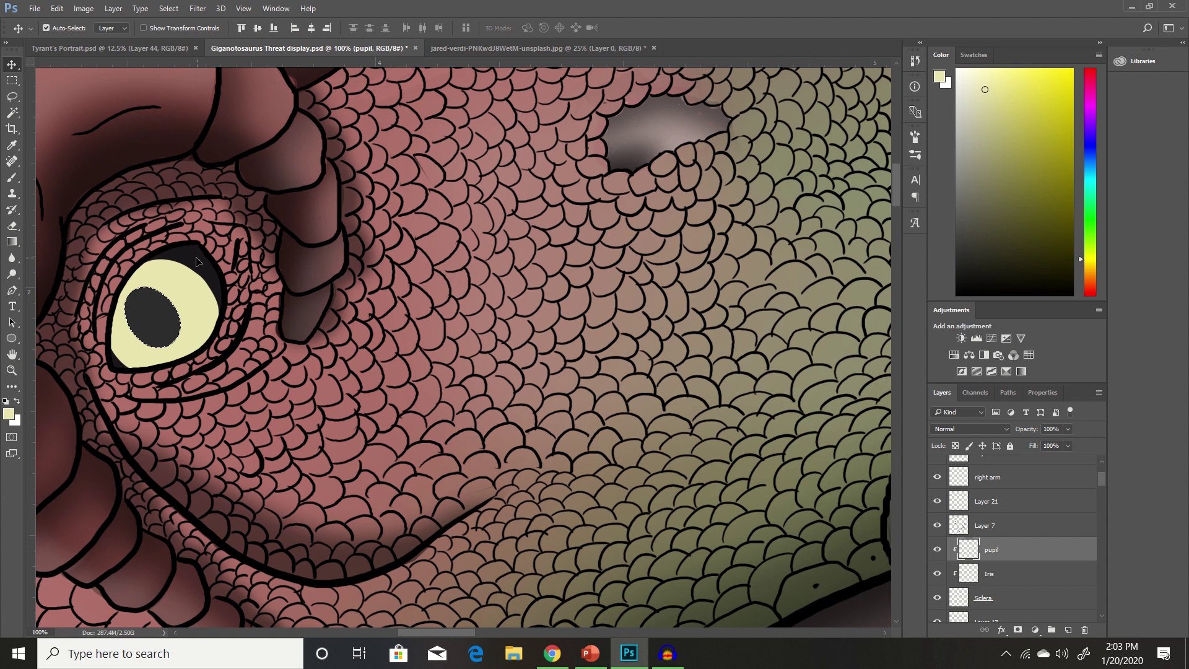
pyautogui.click(199, 264)
pyautogui.hotkey('ctrl', 'd')
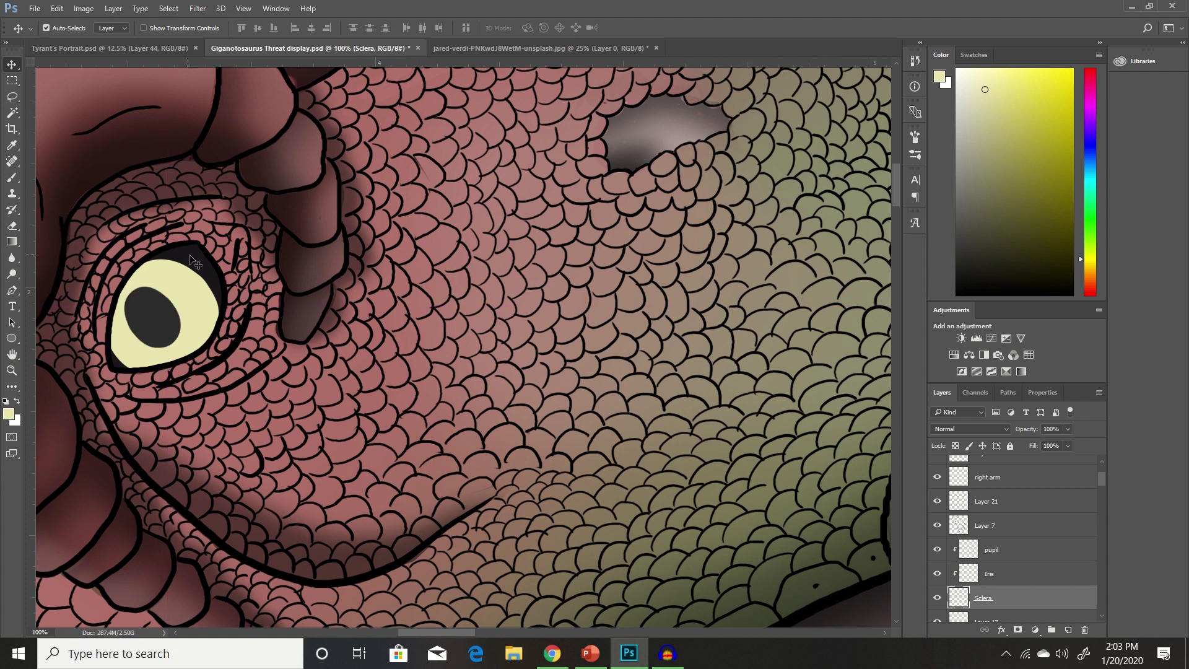
pyautogui.click(83, 9)
pyautogui.moveTo(141, 48)
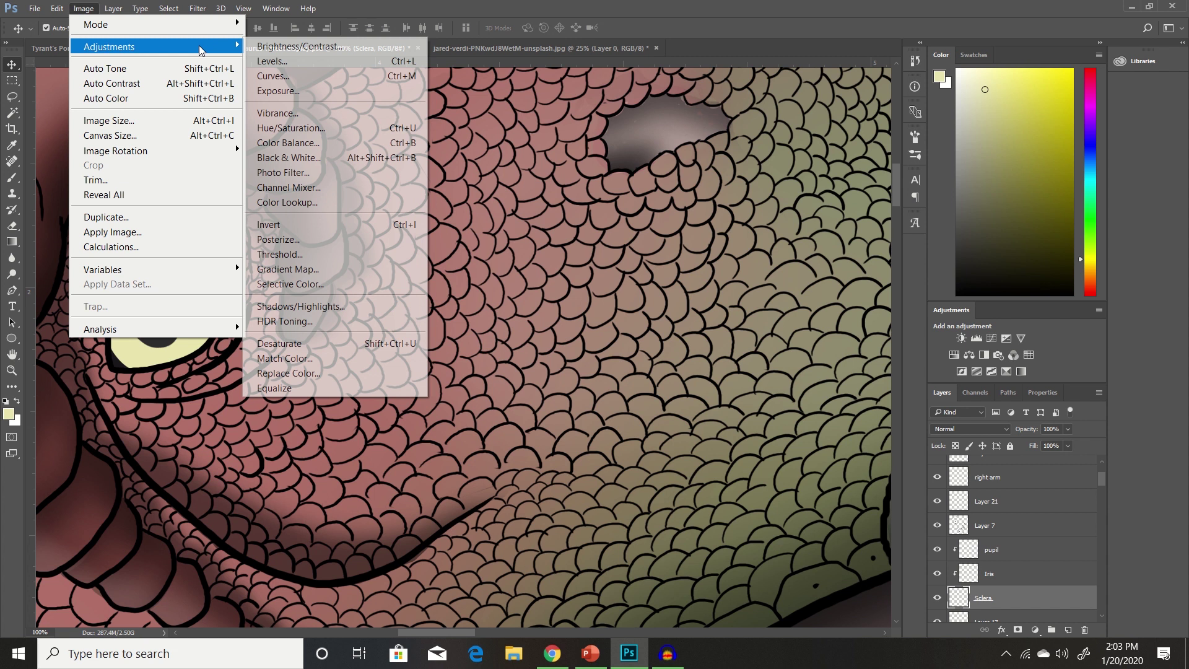
pyautogui.click(279, 39)
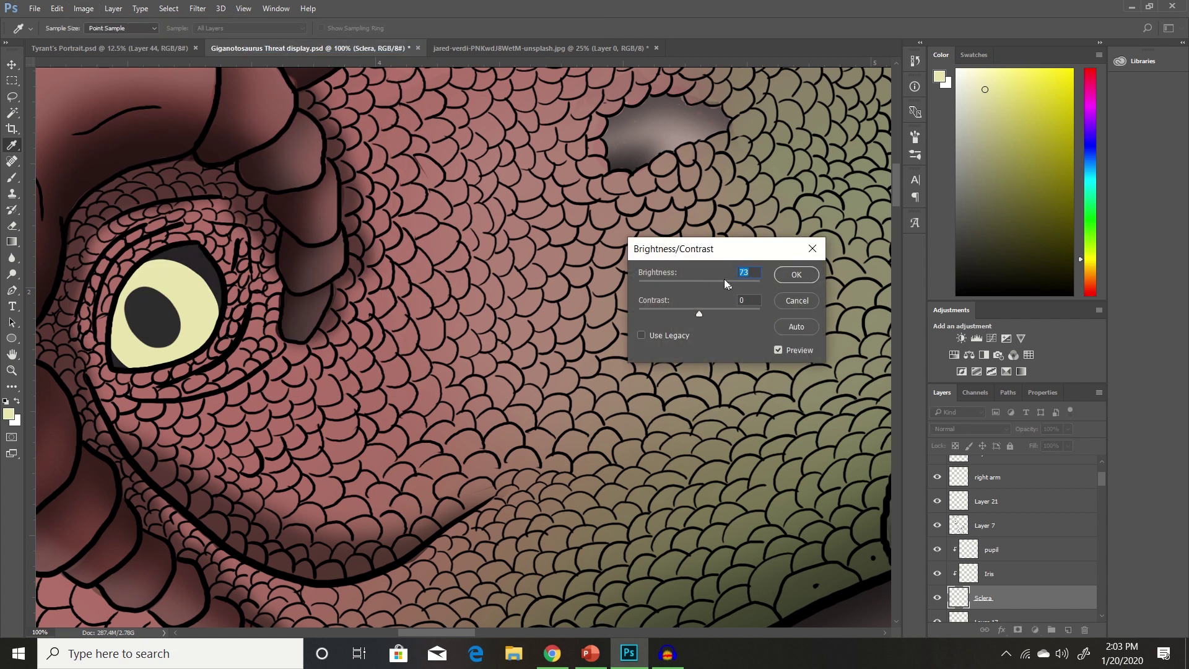
pyautogui.click(796, 275)
pyautogui.press('v')
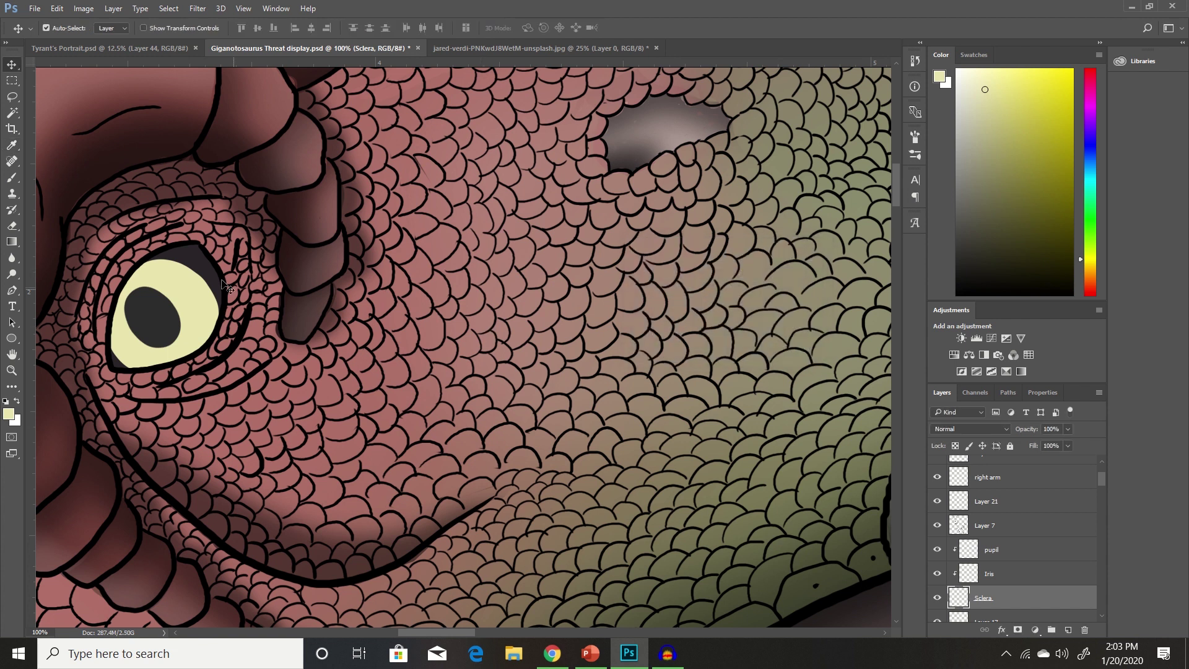
# Add a new clipped layer directly above the Iris layer and name it "iris shading"
pyautogui.click(12, 99)
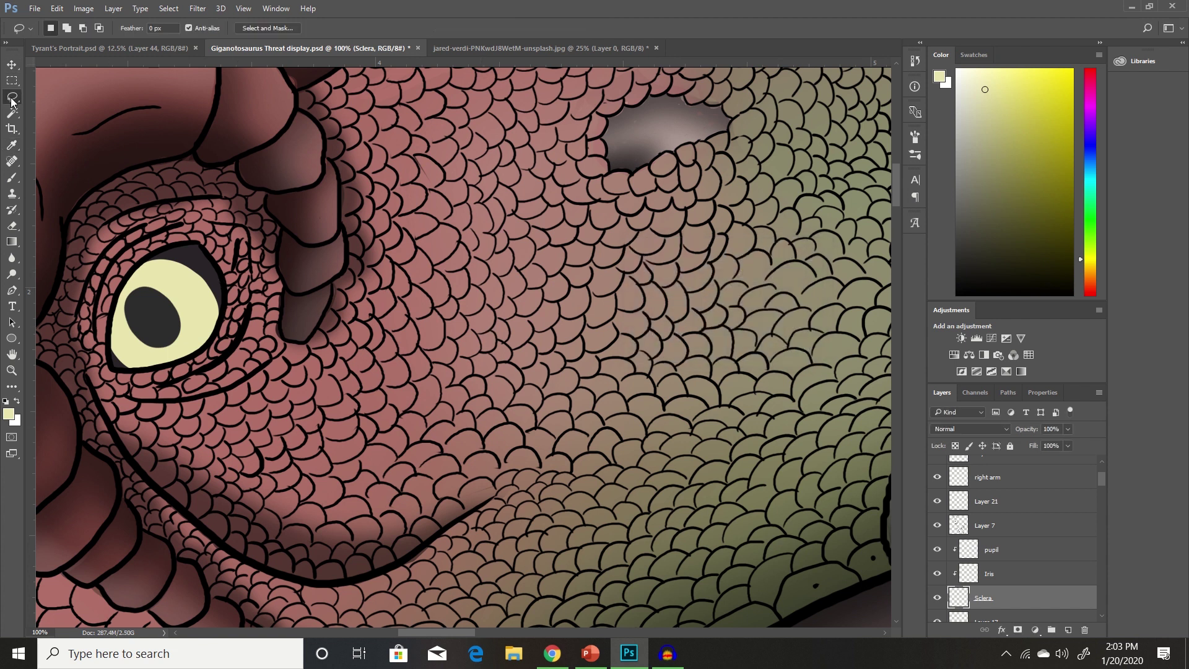
pyautogui.click(1024, 550)
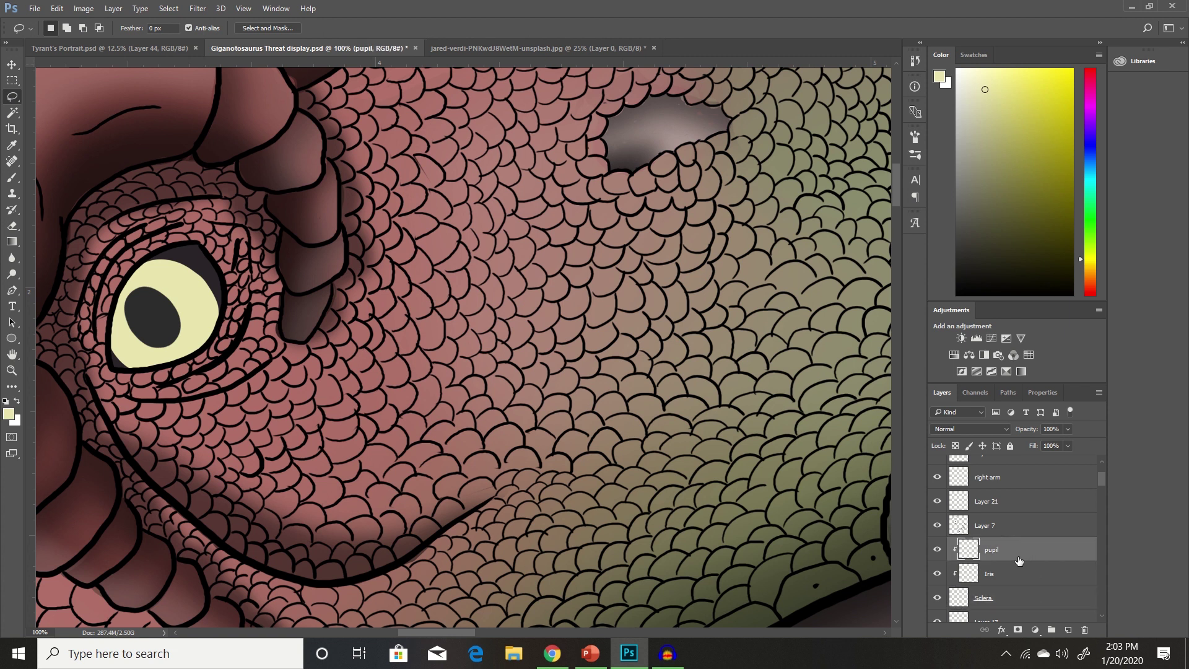
pyautogui.click(1029, 576)
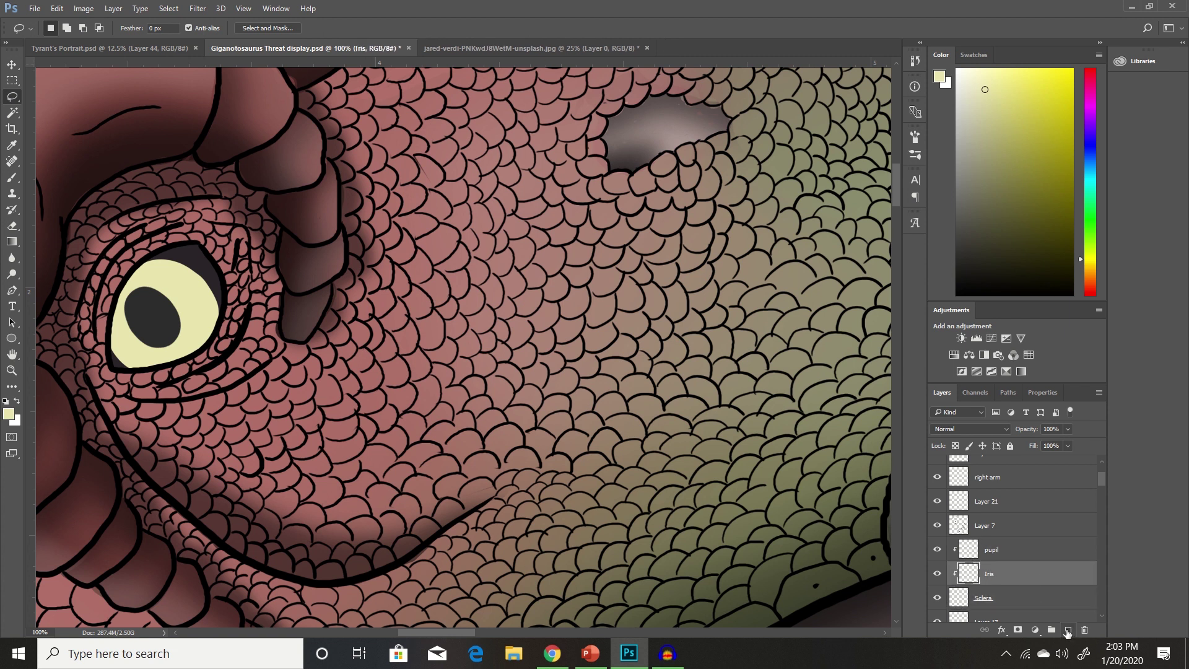
pyautogui.hotkey('ctrl', 'shift', 'alt', 'n')
pyautogui.doubleClick(998, 574)
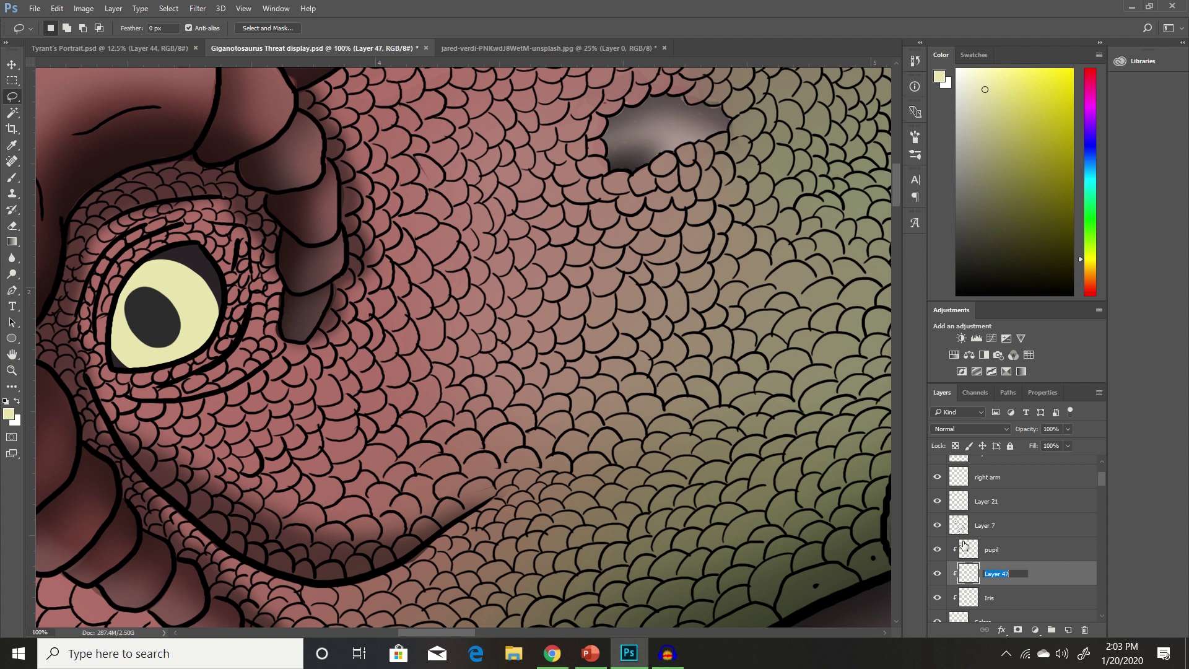
pyautogui.press('BackSpace')
pyautogui.press('Return')
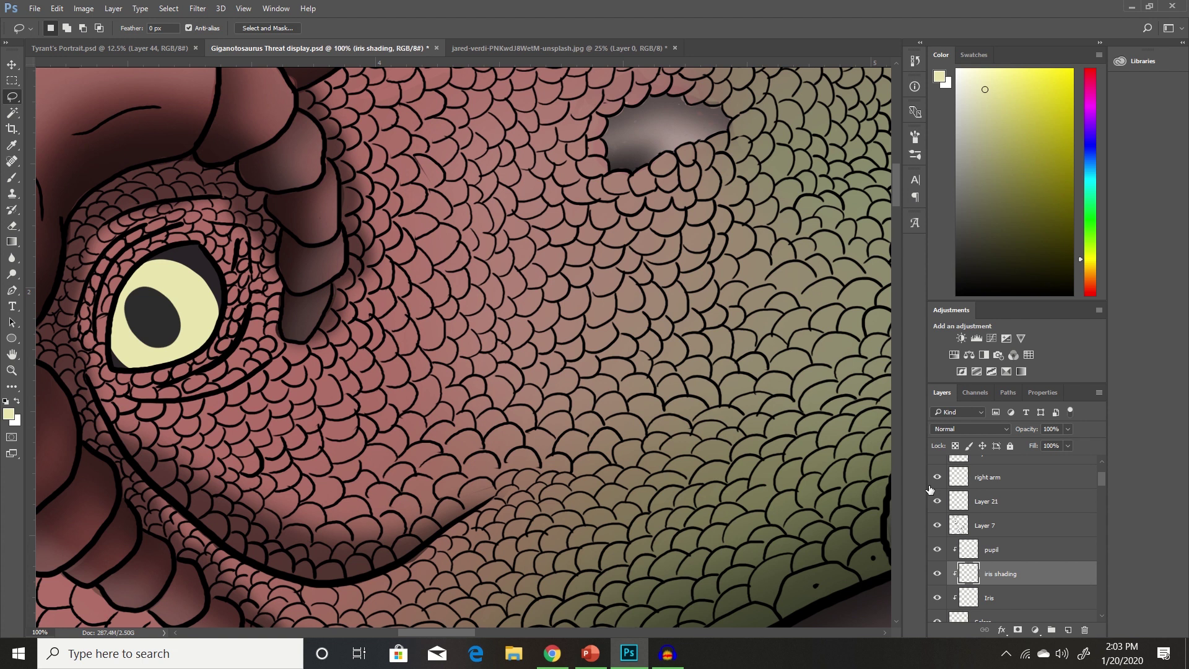
# Choose a darker, muted olive-beige version of the pale yellow iris colour as the foreground colour
pyautogui.click(12, 145)
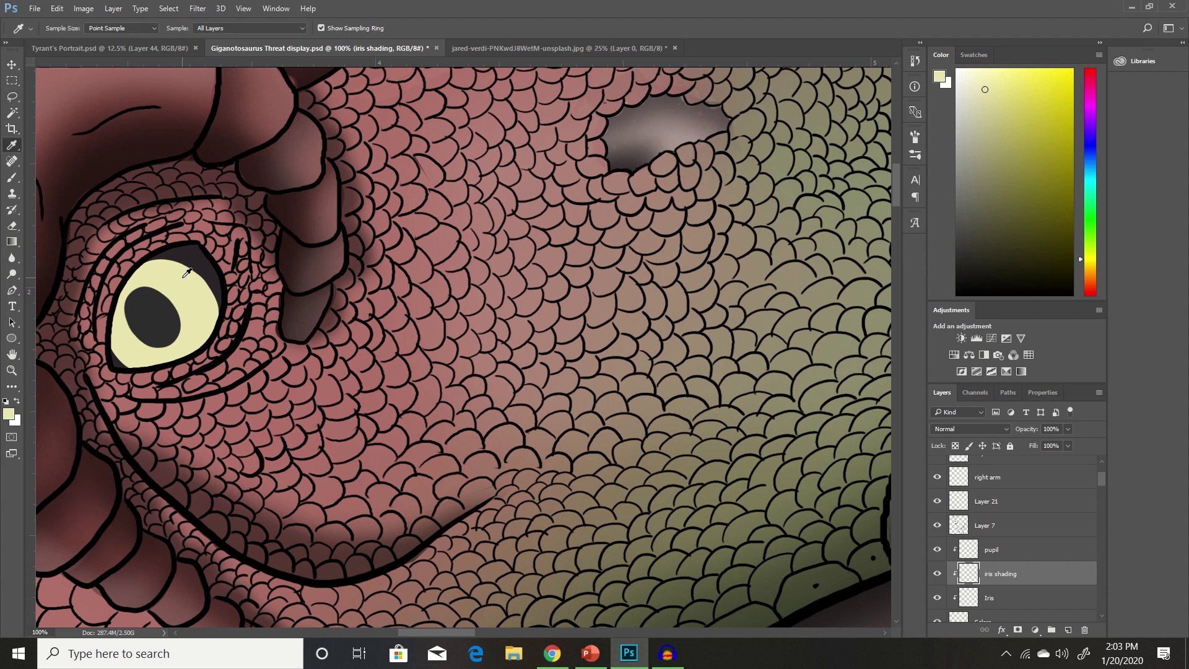
pyautogui.click(984, 127)
pyautogui.click(983, 134)
# Outline the iris around the pupil with a Lasso selection on the "iris shading" layer
pyautogui.click(16, 101)
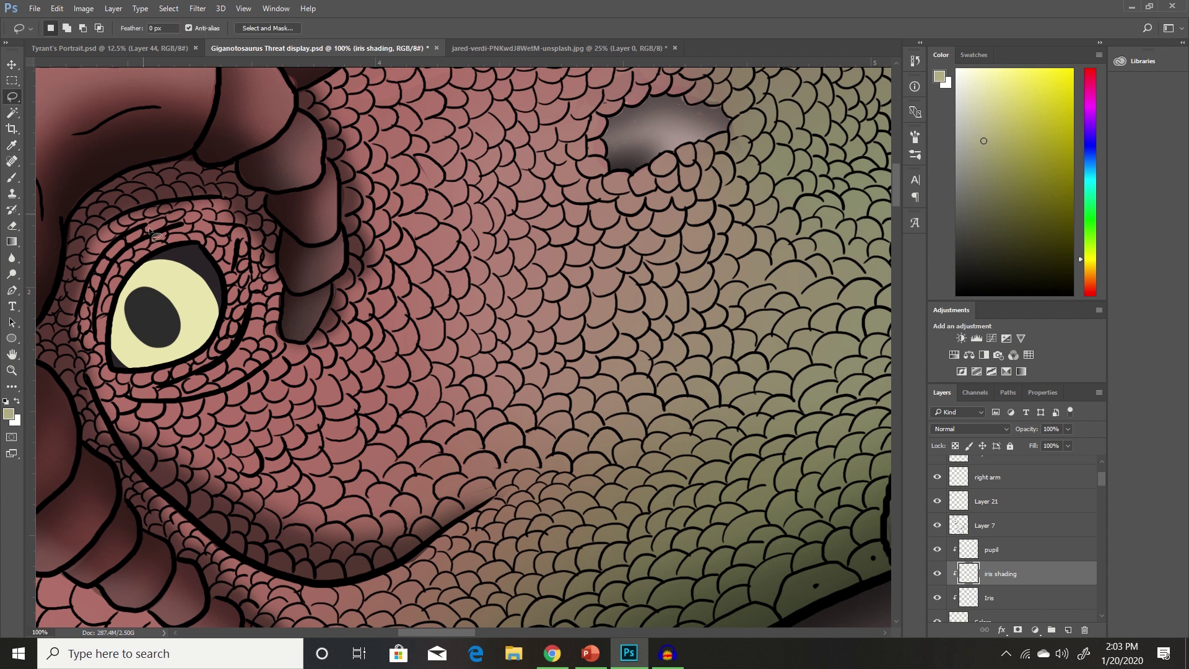
pyautogui.moveTo(143, 265)
pyautogui.mouseDown()
pyautogui.moveTo(200, 275)
pyautogui.moveTo(214, 290)
pyautogui.moveTo(219, 309)
pyautogui.moveTo(199, 338)
pyautogui.mouseUp()
pyautogui.moveTo(113, 334)
pyautogui.mouseDown()
pyautogui.moveTo(118, 296)
pyautogui.moveTo(147, 260)
pyautogui.mouseUp()
pyautogui.hotkey('ctrl', '-')
pyautogui.hotkey('ctrl', '-')
pyautogui.hotkey('ctrl', '-')
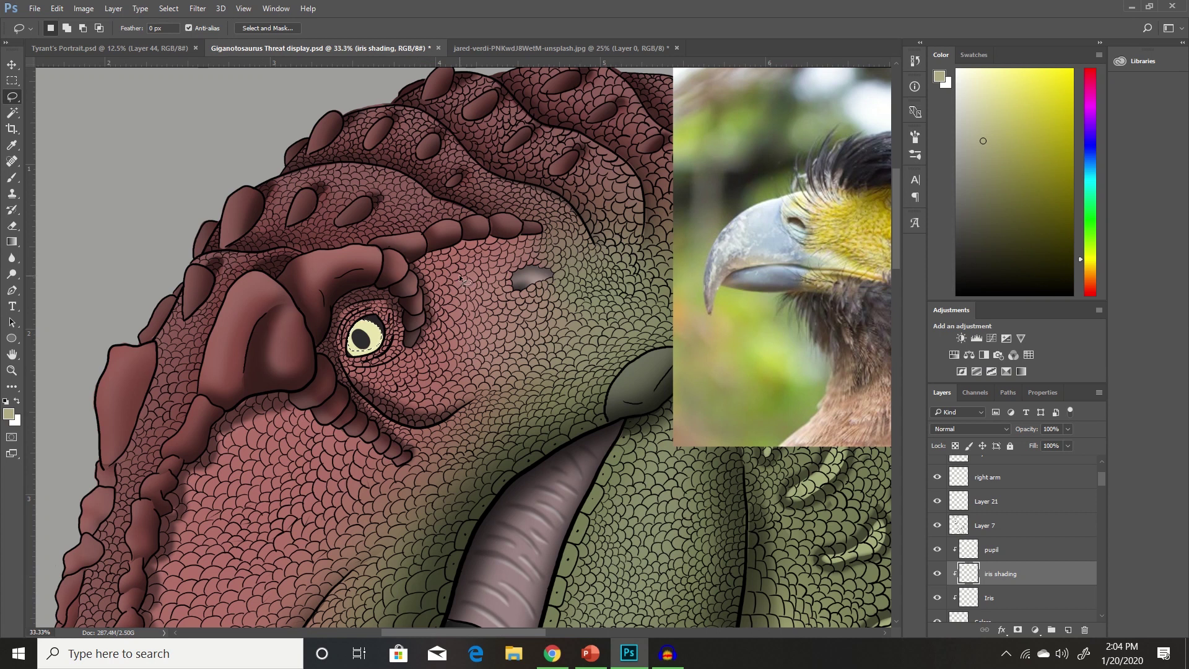
pyautogui.hotkey('ctrl', '+')
pyautogui.hotkey('ctrl', '+')
pyautogui.hotkey('ctrl', '+')
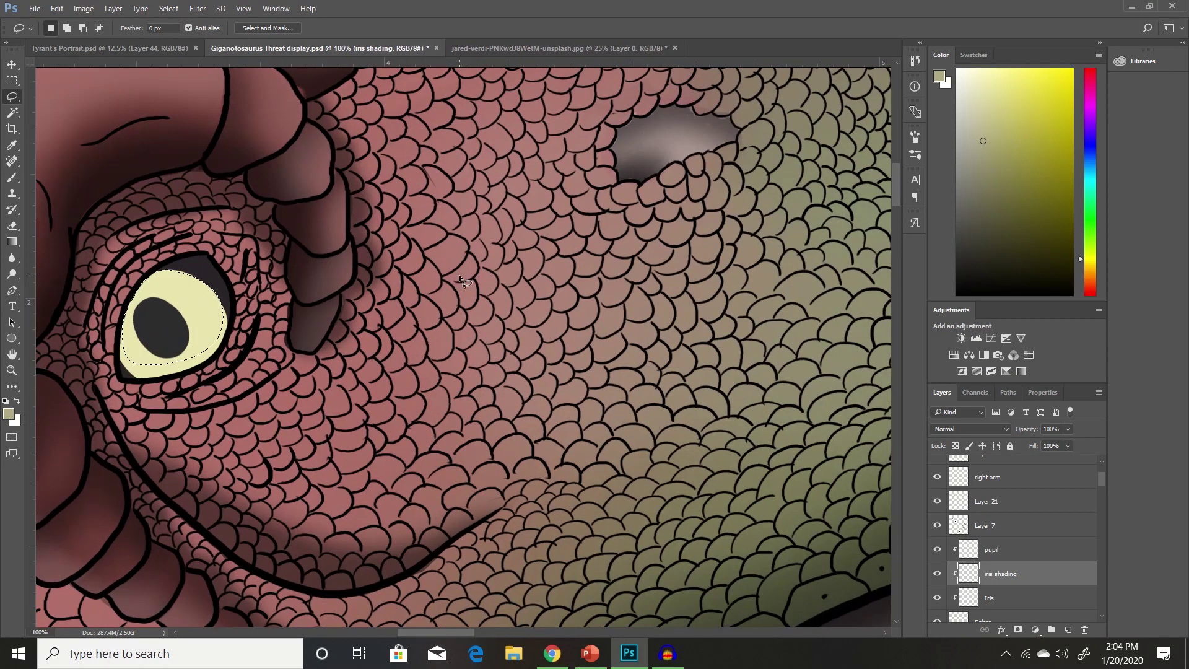
# Extend the Lasso selection to take in the iris's lower edge down to the eye's front corner
pyautogui.click(12, 179)
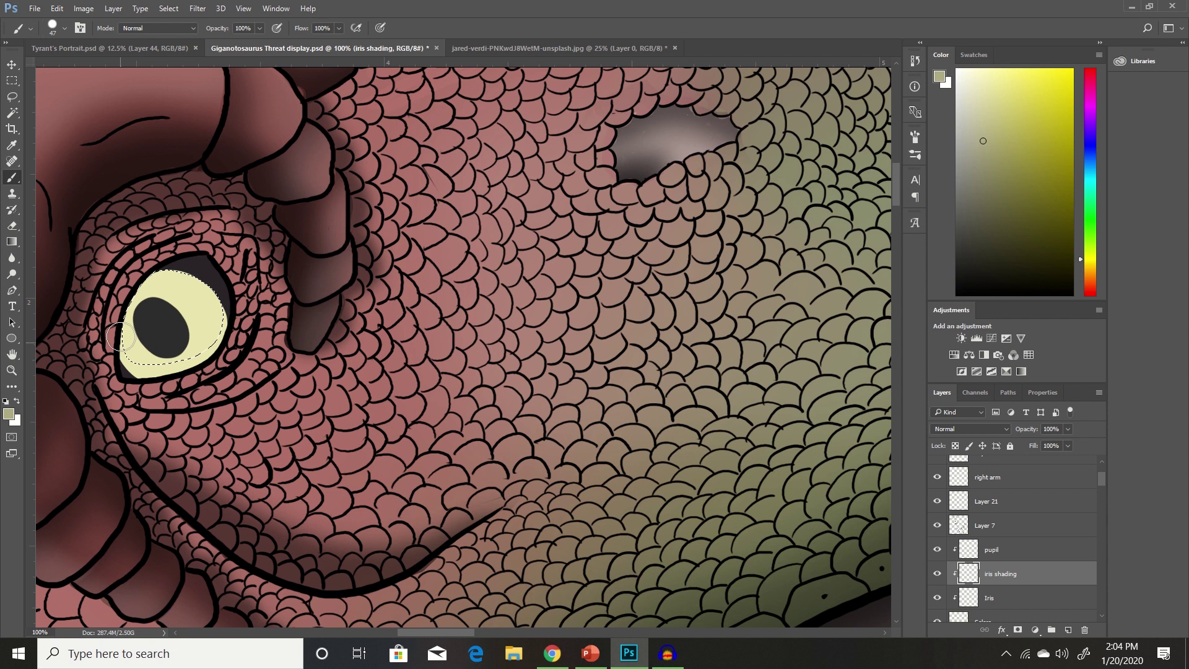
pyautogui.click(12, 96)
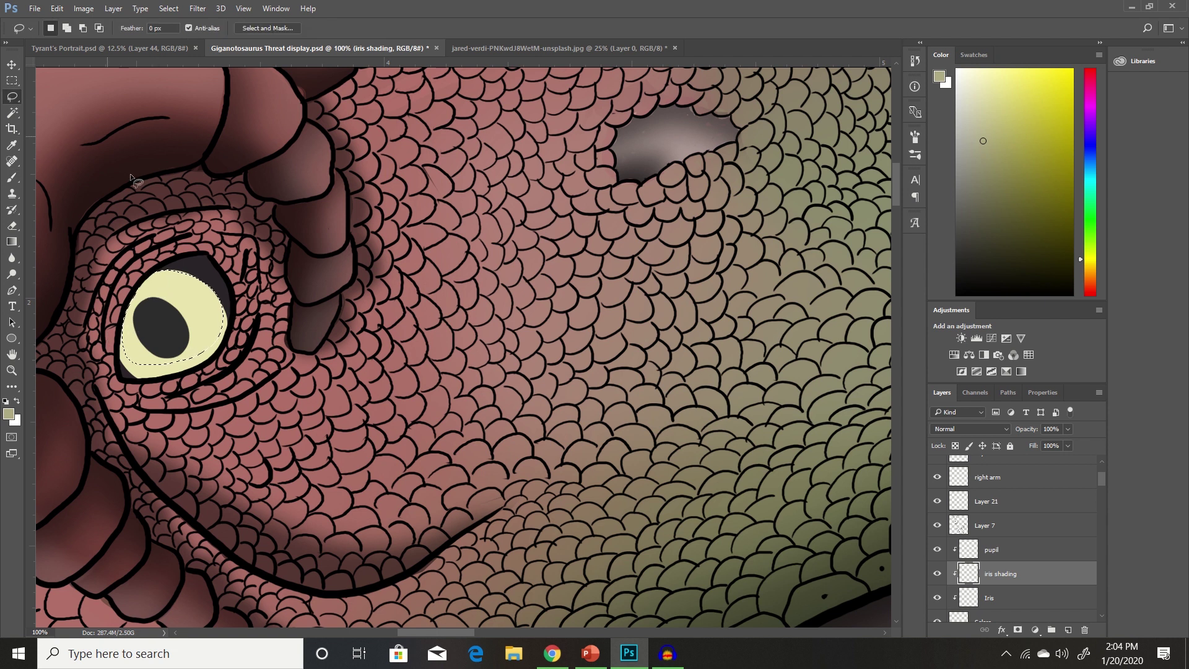
pyautogui.click(119, 341)
pyautogui.moveTo(137, 380)
pyautogui.mouseDown()
pyautogui.moveTo(121, 363)
pyautogui.moveTo(123, 311)
pyautogui.moveTo(156, 273)
pyautogui.moveTo(202, 279)
pyautogui.moveTo(230, 325)
pyautogui.moveTo(226, 349)
pyautogui.moveTo(206, 370)
pyautogui.moveTo(139, 378)
pyautogui.mouseUp()
# Set the Brush to a soft round tip at 111 px with 0% hardness
pyautogui.click(19, 177)
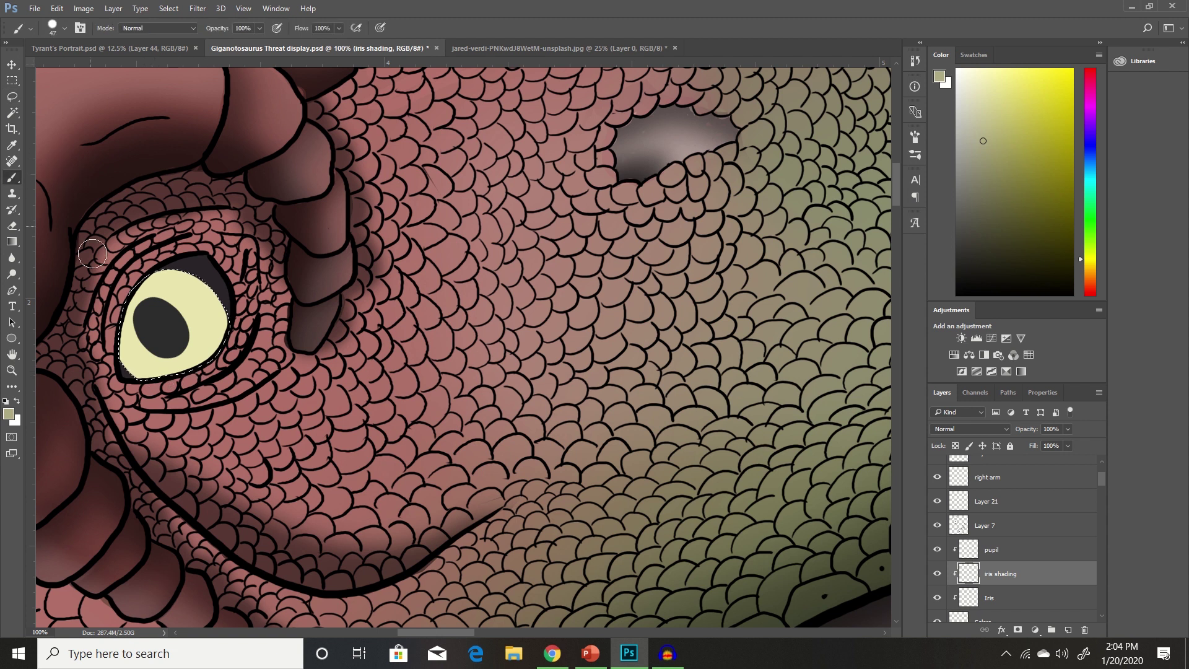
pyautogui.click(65, 28)
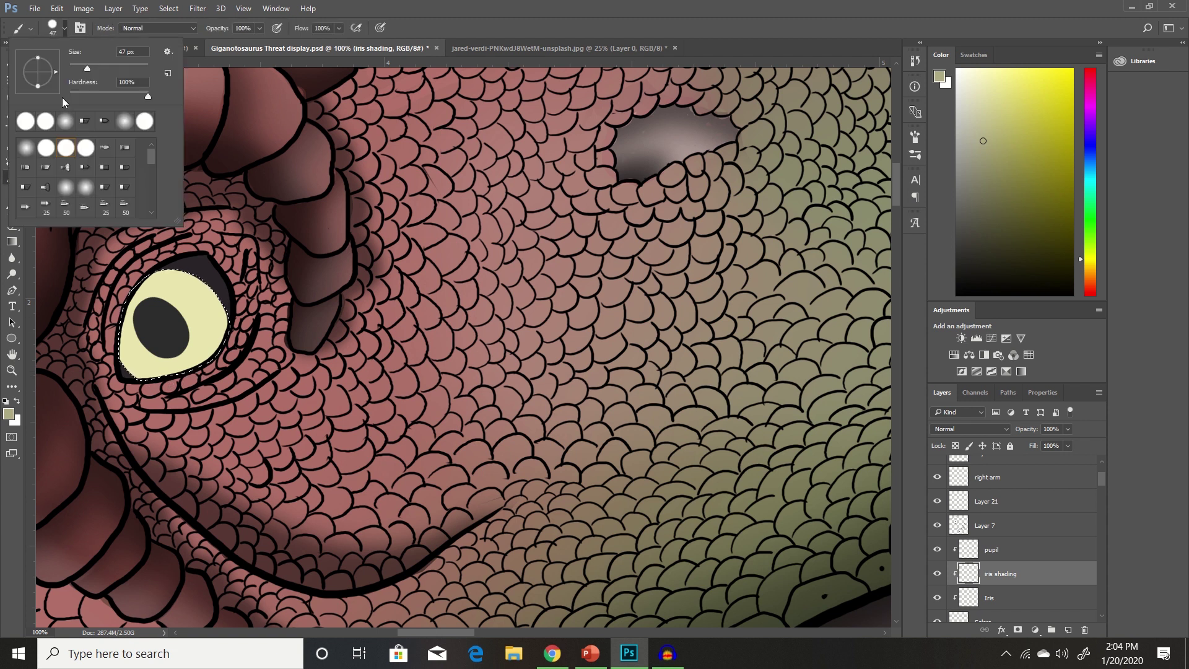
pyautogui.click(26, 147)
pyautogui.moveTo(102, 66); pyautogui.dragTo(110, 68)
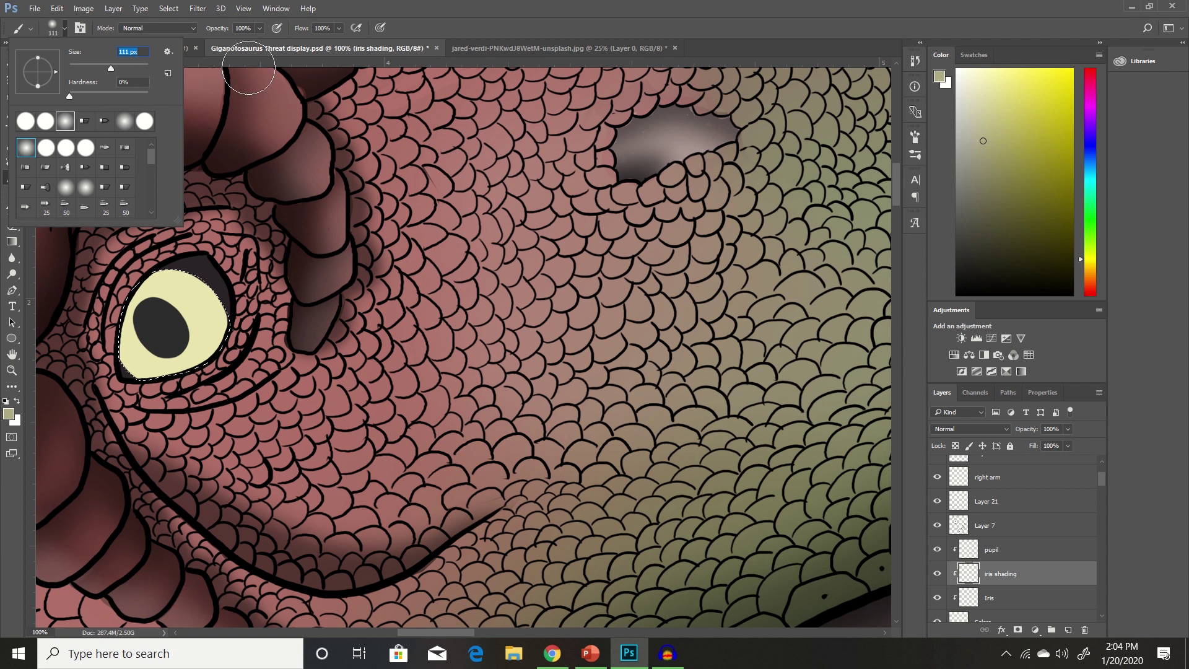
pyautogui.click(433, 23)
# Replace the light trial stroke with a darker olive-grey shadow along the iris's upper and front edges, and clear the selection
pyautogui.moveTo(118, 310)
pyautogui.mouseDown()
pyautogui.moveTo(96, 369)
pyautogui.moveTo(106, 303)
pyautogui.moveTo(100, 326)
pyautogui.moveTo(117, 289)
pyautogui.moveTo(111, 298)
pyautogui.moveTo(164, 247)
pyautogui.mouseUp()
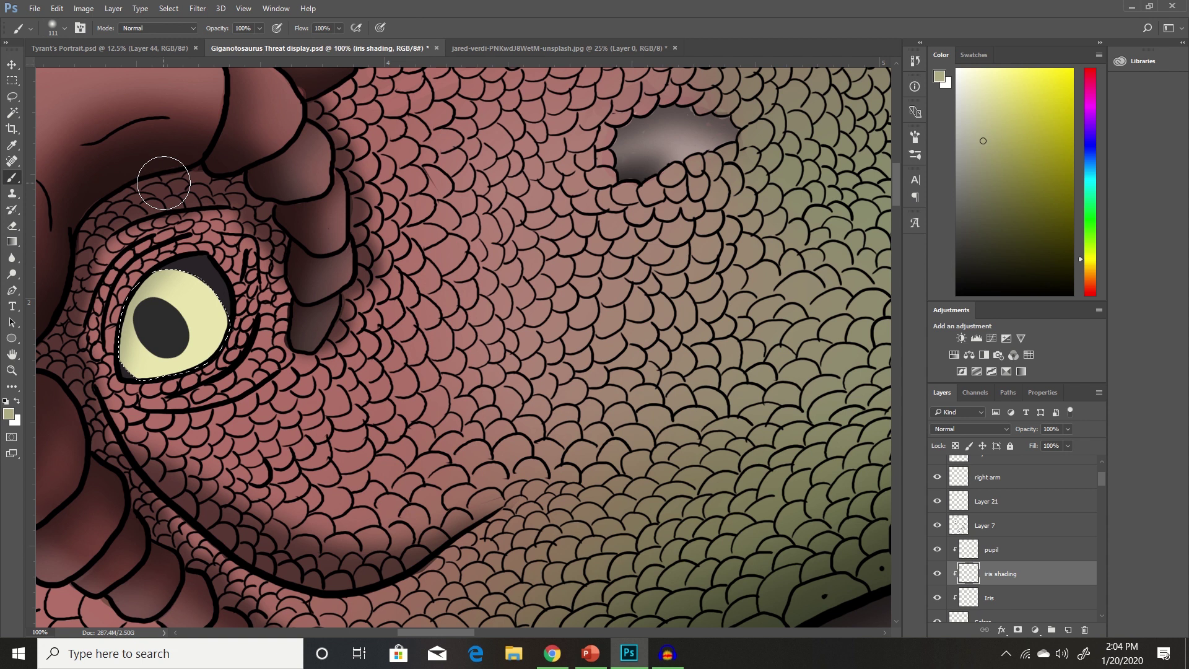
pyautogui.hotkey('ctrl', 'z')
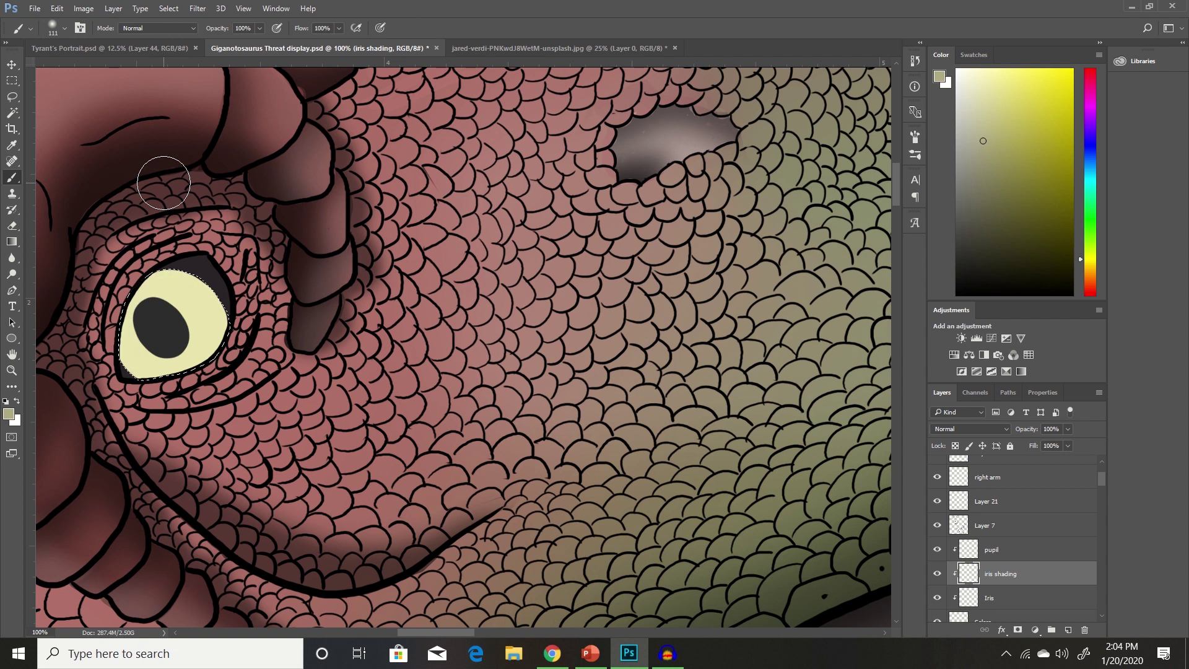
pyautogui.click(983, 168)
pyautogui.click(983, 178)
pyautogui.moveTo(101, 343)
pyautogui.mouseDown()
pyautogui.moveTo(132, 285)
pyautogui.moveTo(178, 243)
pyautogui.moveTo(114, 304)
pyautogui.moveTo(97, 366)
pyautogui.mouseUp()
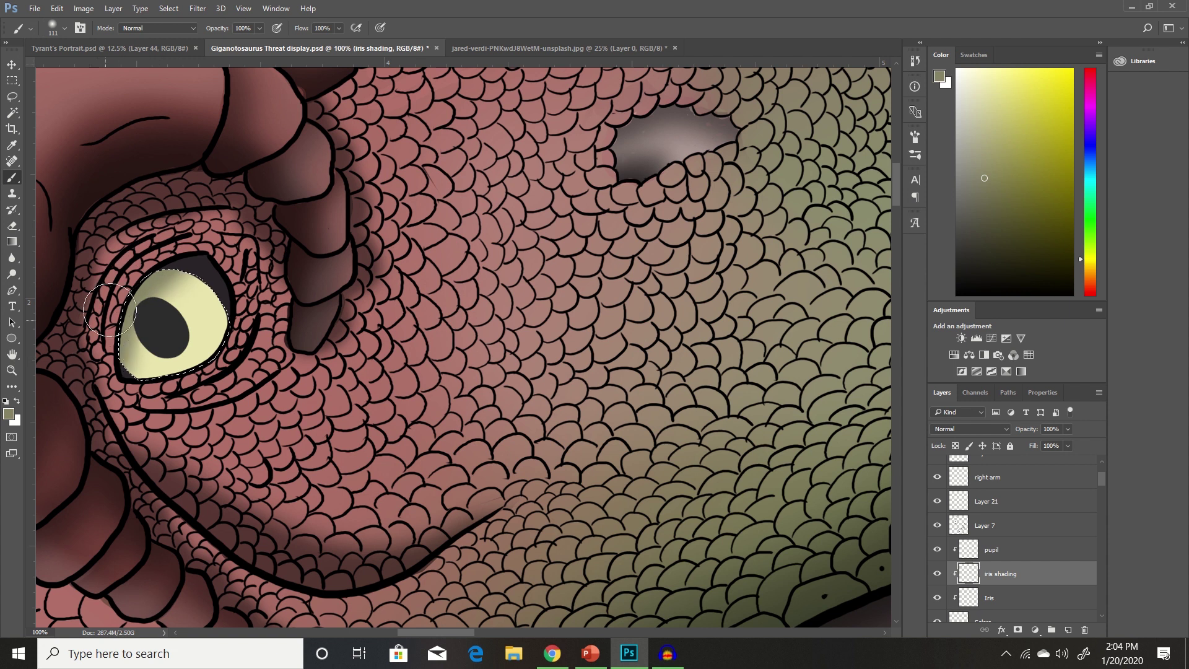
pyautogui.moveTo(163, 249)
pyautogui.mouseDown()
pyautogui.moveTo(115, 308)
pyautogui.moveTo(108, 364)
pyautogui.mouseUp()
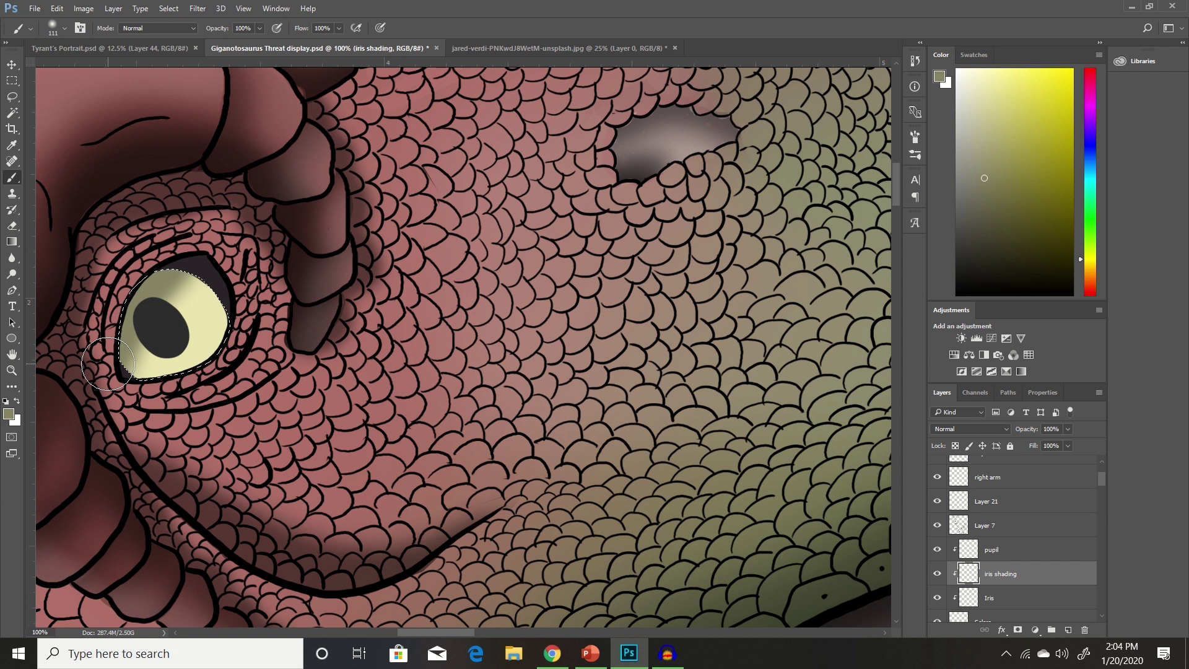
pyautogui.hotkey('ctrl', 'd')
# Add a new clipped layer directly above the Sclera layer and name it "sclera shading"
pyautogui.click(1102, 614)
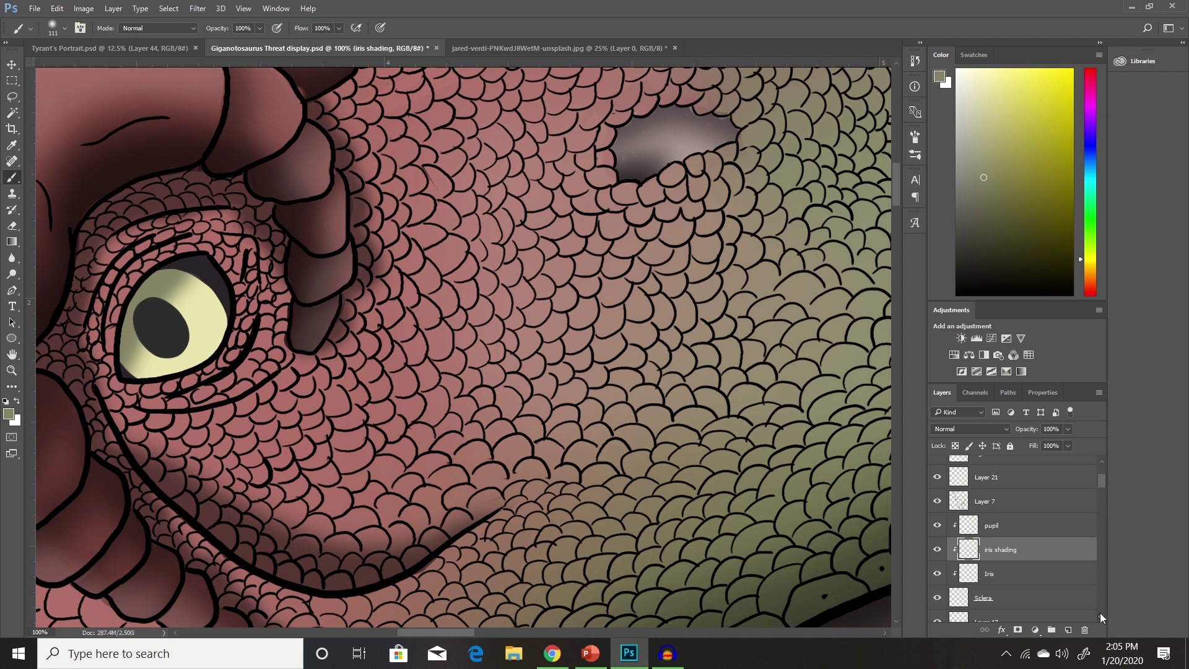
pyautogui.click(1022, 600)
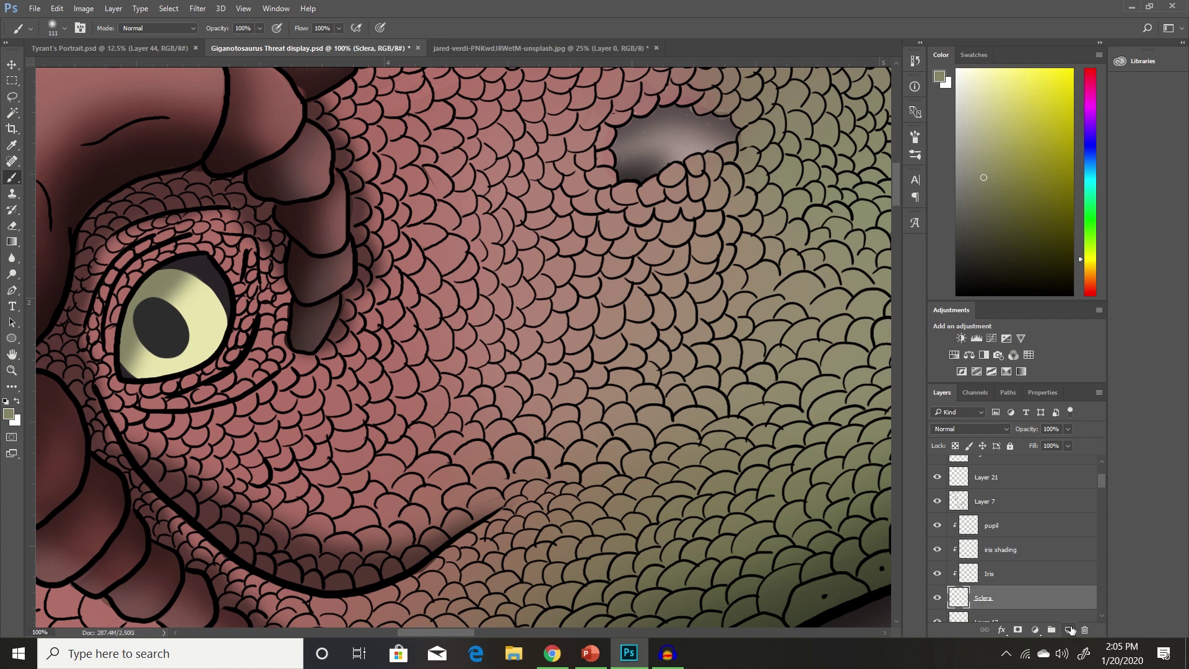
pyautogui.click(1069, 629)
pyautogui.doubleClick(998, 598)
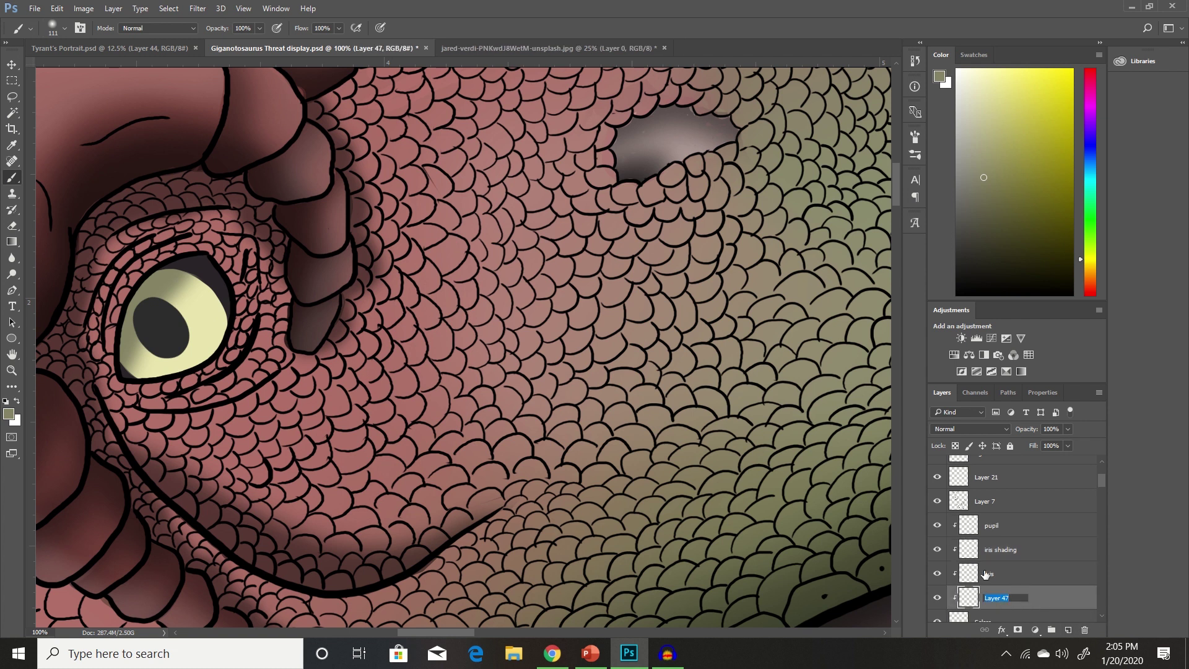
pyautogui.press('BackSpace')
pyautogui.click(1044, 600)
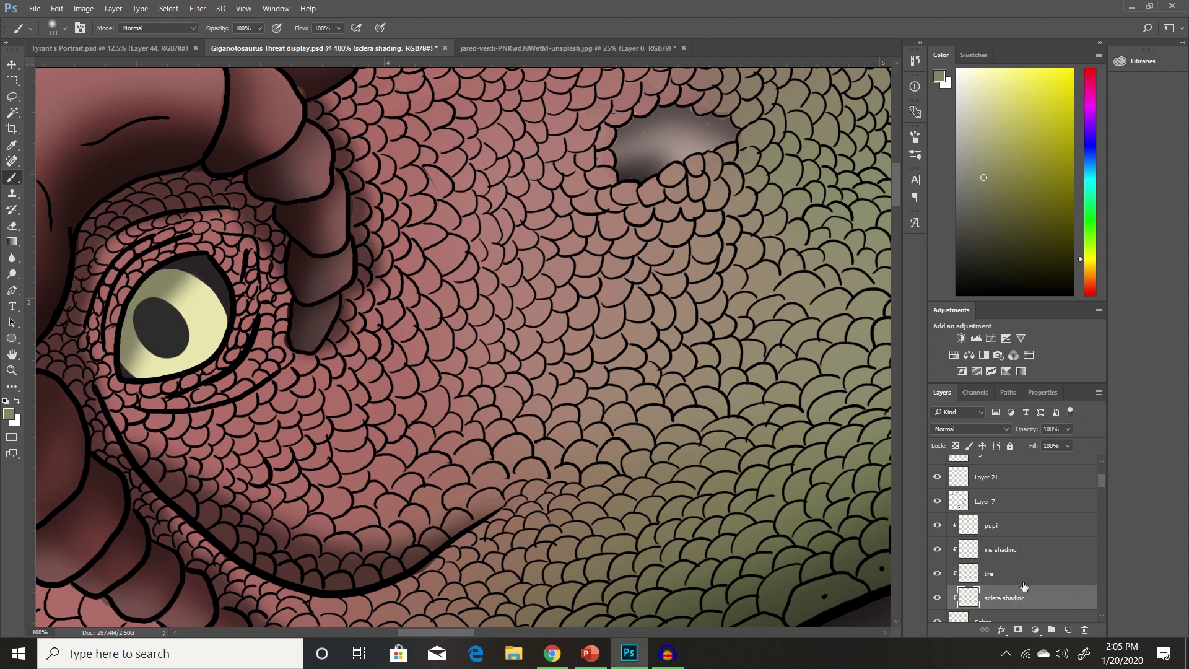
# Select the whole eye opening with the Lasso and brush soft black shading over the sclera's upper part
pyautogui.click(13, 97)
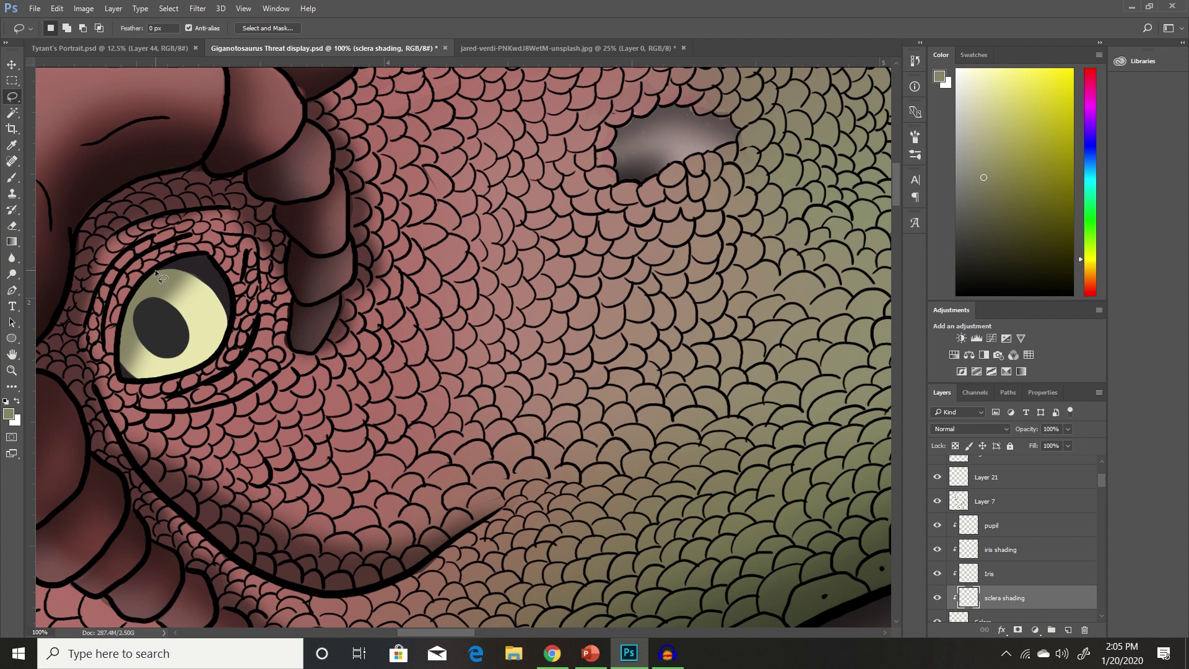
pyautogui.moveTo(173, 260)
pyautogui.mouseDown()
pyautogui.moveTo(214, 260)
pyautogui.moveTo(233, 293)
pyautogui.moveTo(229, 337)
pyautogui.moveTo(195, 370)
pyautogui.moveTo(143, 380)
pyautogui.moveTo(119, 371)
pyautogui.moveTo(120, 316)
pyautogui.moveTo(148, 273)
pyautogui.mouseUp()
pyautogui.press('b')
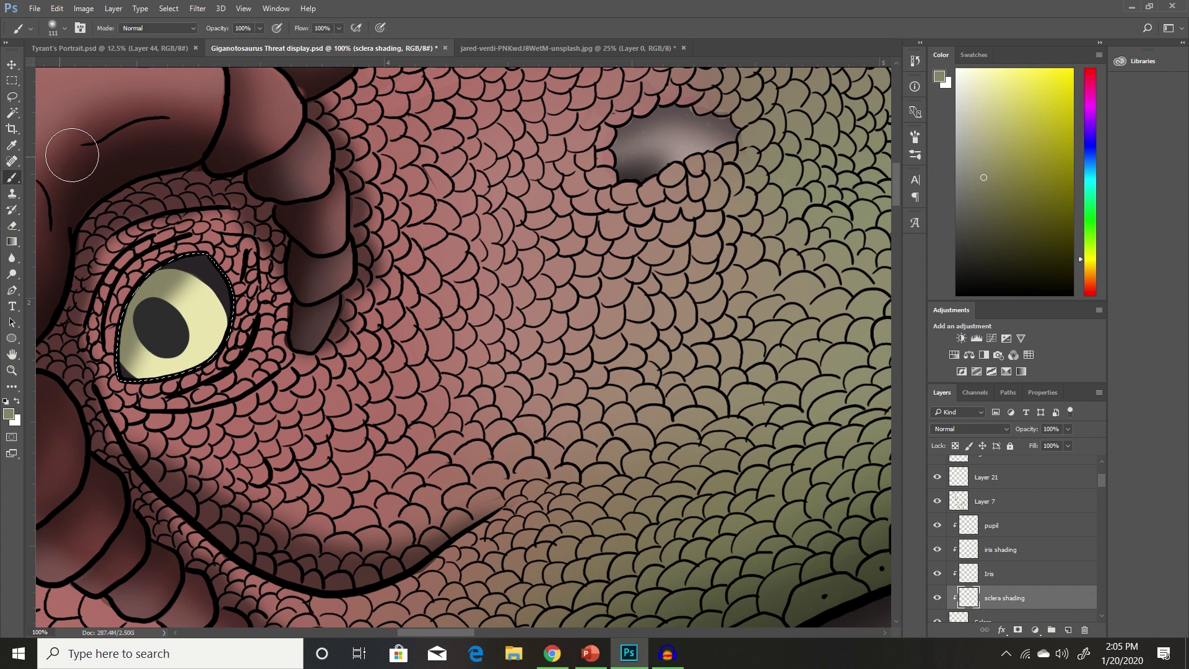
pyautogui.moveTo(985, 289); pyautogui.dragTo(925, 344)
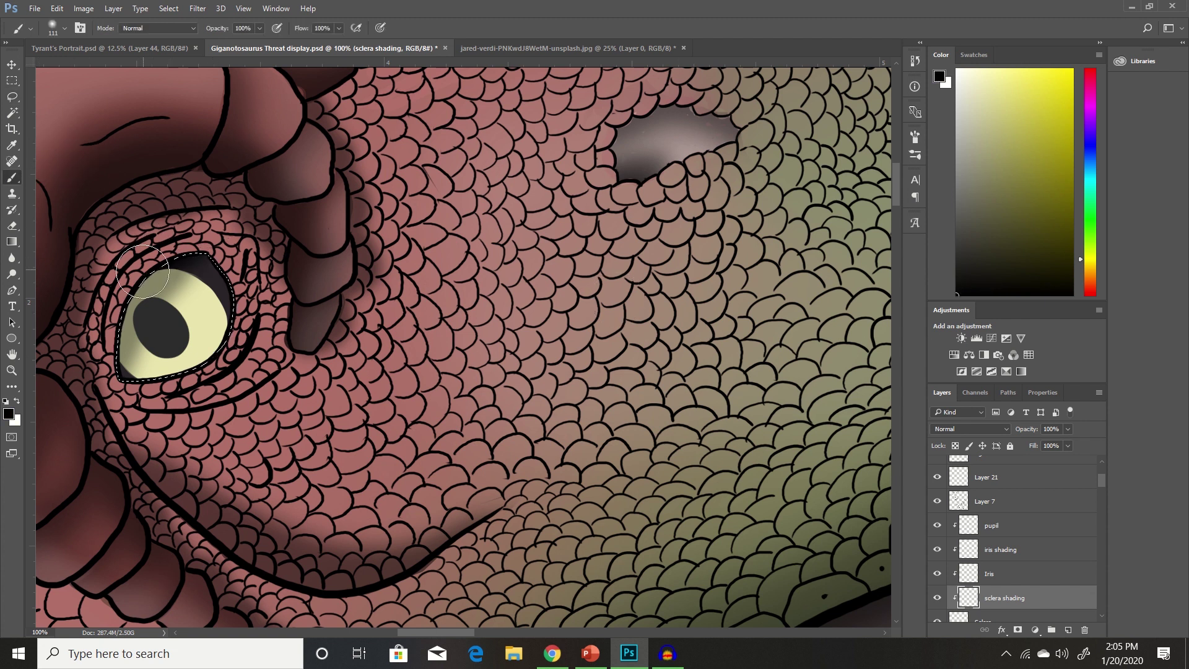
pyautogui.moveTo(188, 240)
pyautogui.mouseDown()
pyautogui.moveTo(211, 246)
pyautogui.moveTo(183, 249)
pyautogui.mouseUp()
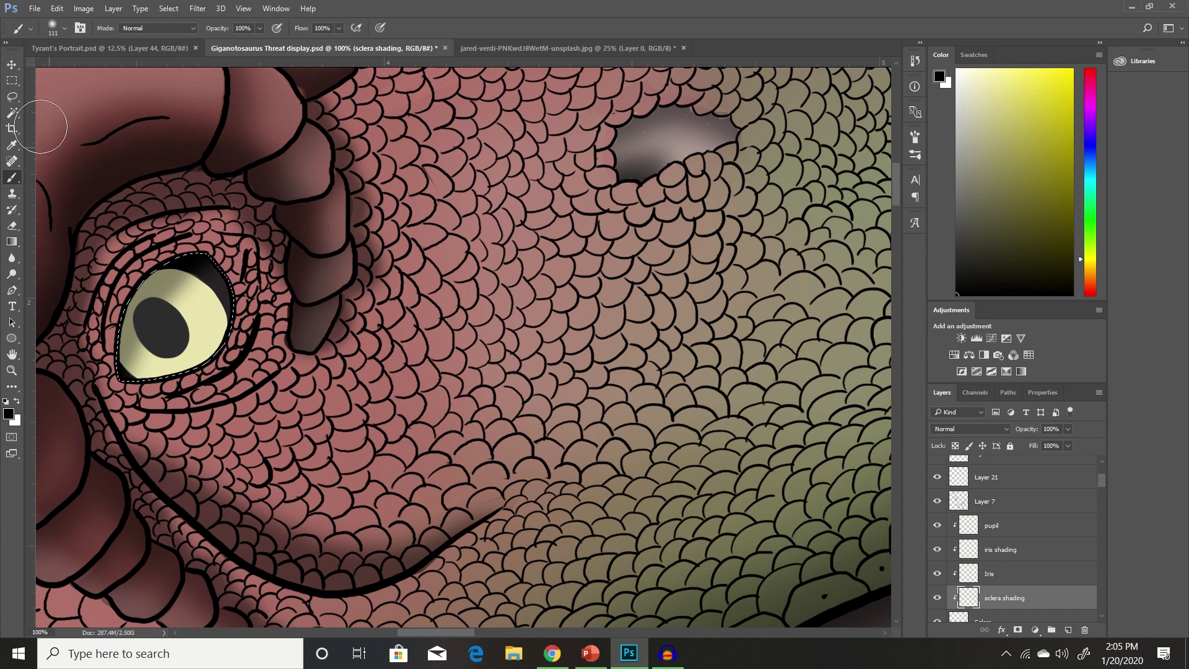
# Add a new clipped layer directly above the pupil layer and name it "pupil shading"
pyautogui.click(1044, 533)
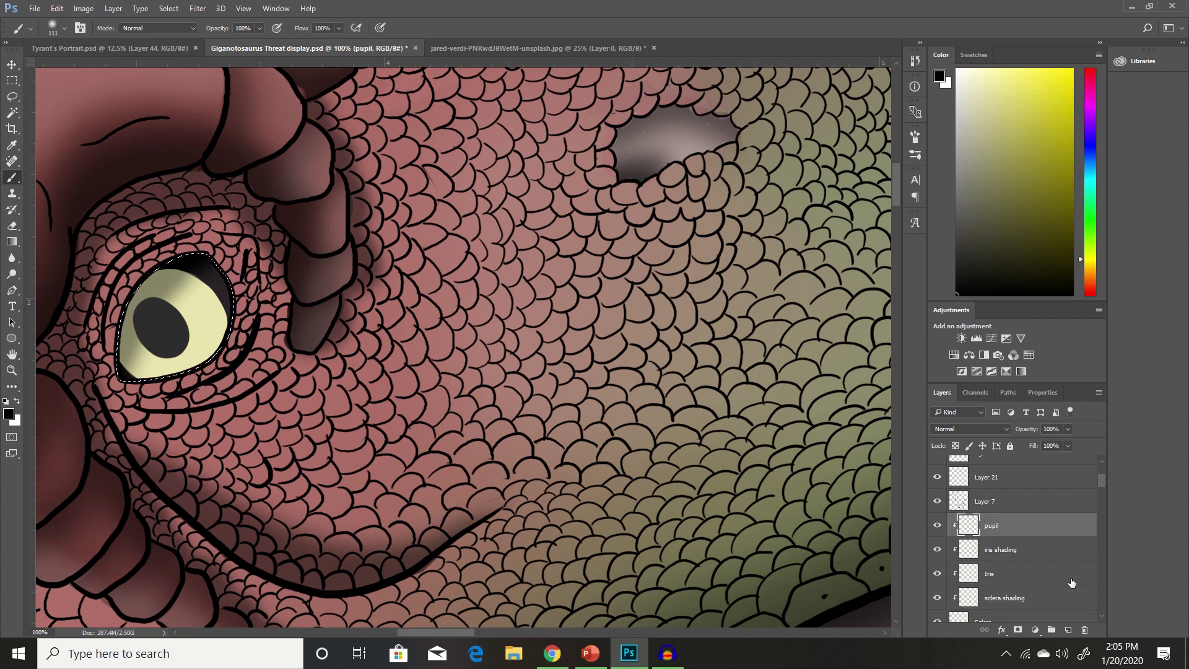
pyautogui.click(1067, 629)
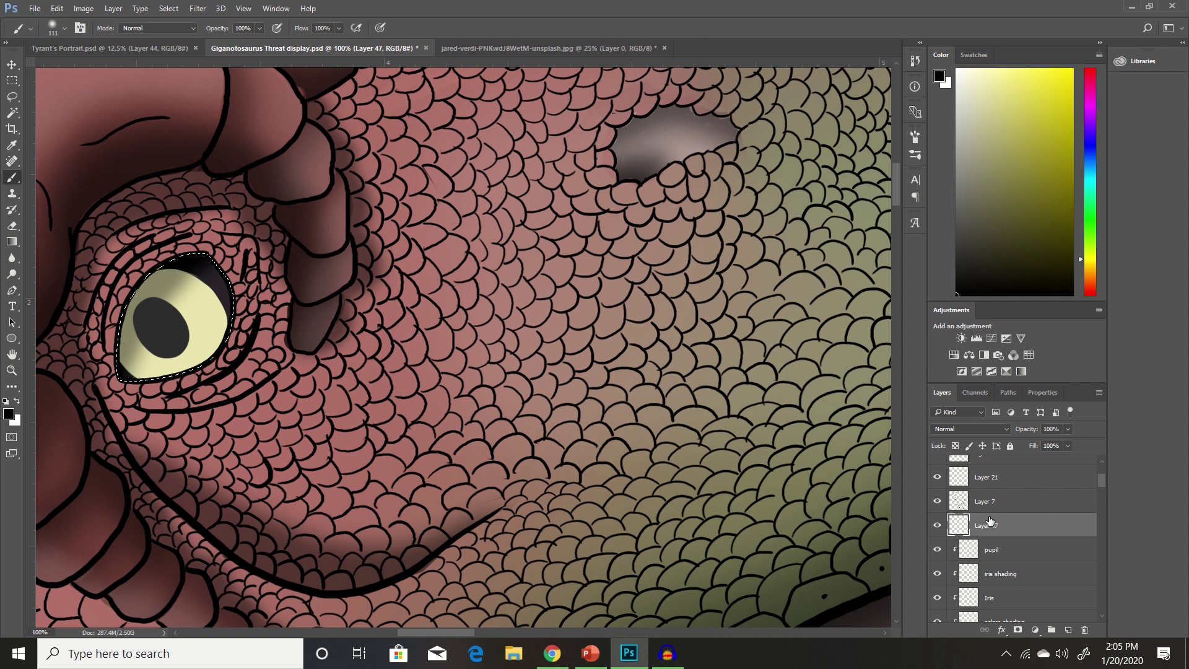
pyautogui.keyDown('alt'); pyautogui.click(1002, 537); pyautogui.keyUp('alt')
pyautogui.doubleClick(995, 525)
pyautogui.press('BackSpace')
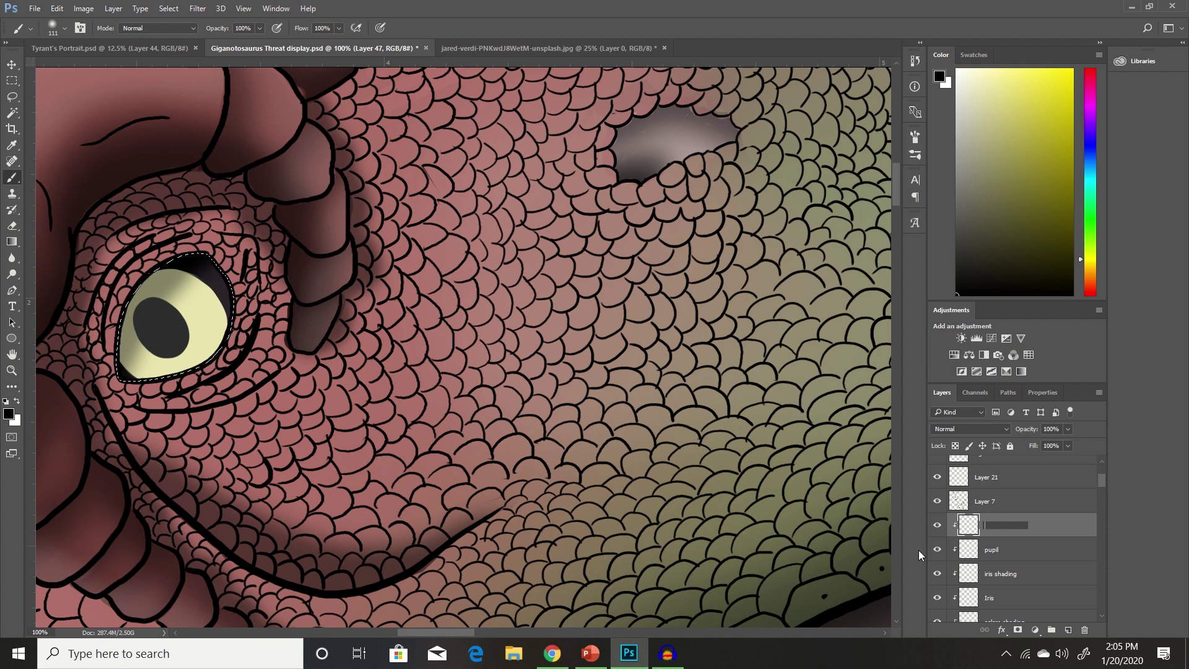
pyautogui.write('pupil shading')
pyautogui.press('Return')
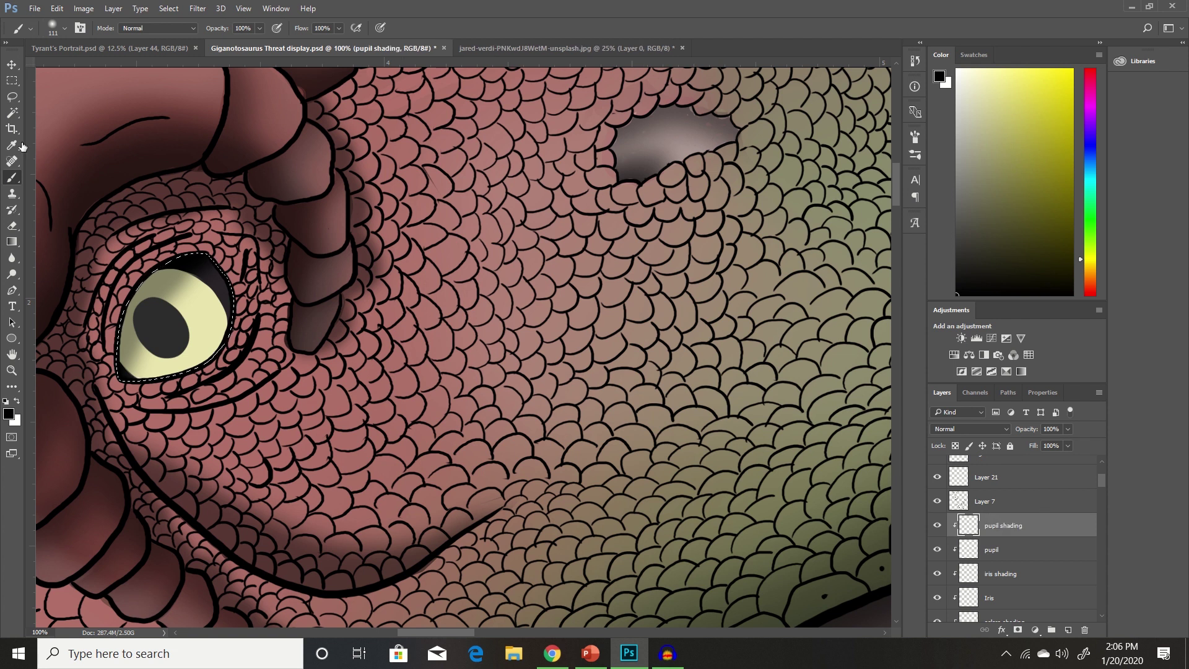
# Select the pupil with the Lasso, brush soft black shading onto its upper front side, redoing the first stroke, and clear the selection
pyautogui.click(12, 96)
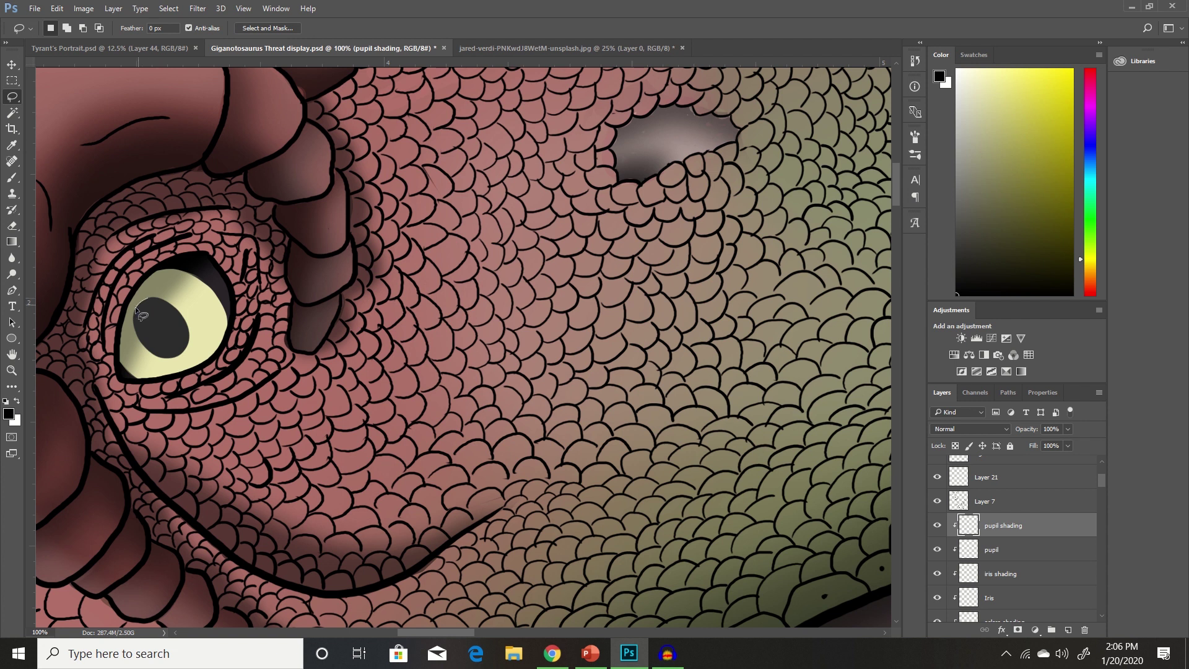
pyautogui.moveTo(136, 307)
pyautogui.mouseDown()
pyautogui.moveTo(153, 356)
pyautogui.moveTo(180, 355)
pyautogui.moveTo(188, 329)
pyautogui.moveTo(152, 297)
pyautogui.mouseUp()
pyautogui.click(12, 178)
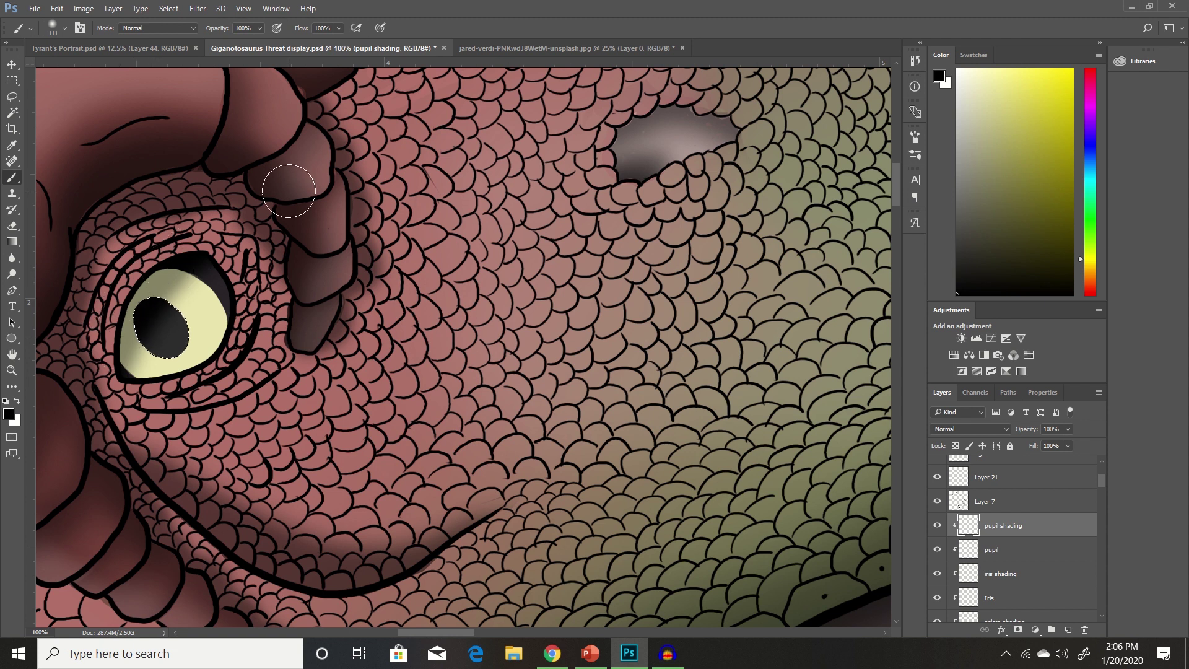
pyautogui.hotkey('ctrl', 'z')
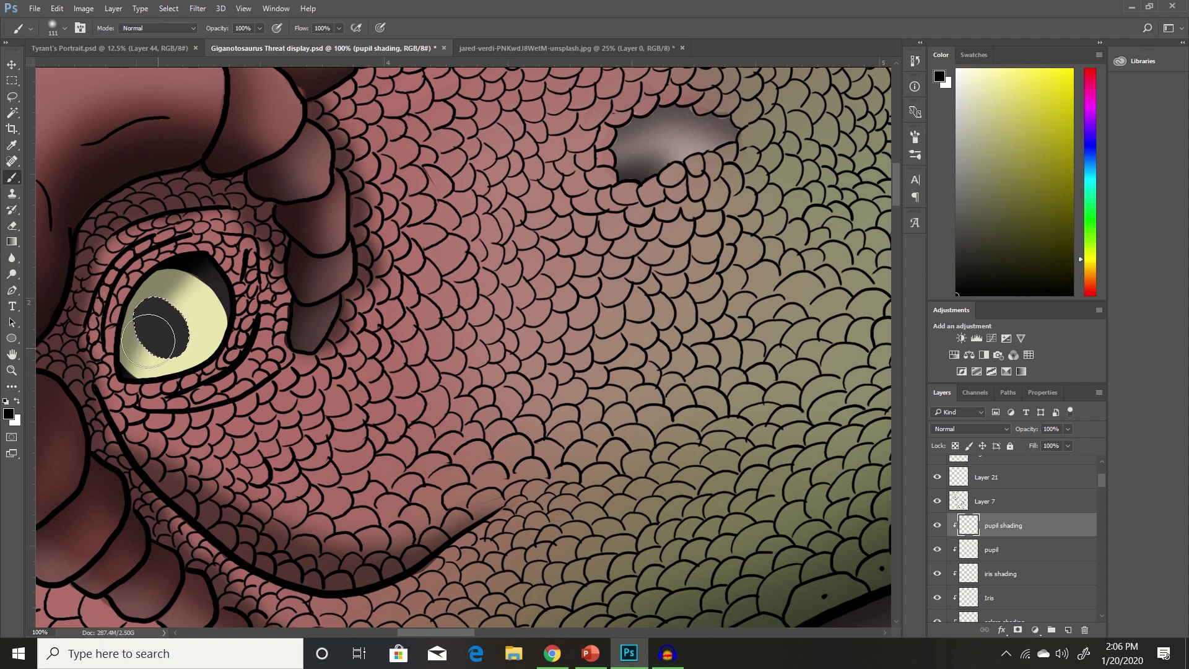
pyautogui.moveTo(123, 324); pyautogui.dragTo(155, 291)
pyautogui.hotkey('ctrl', 'd')
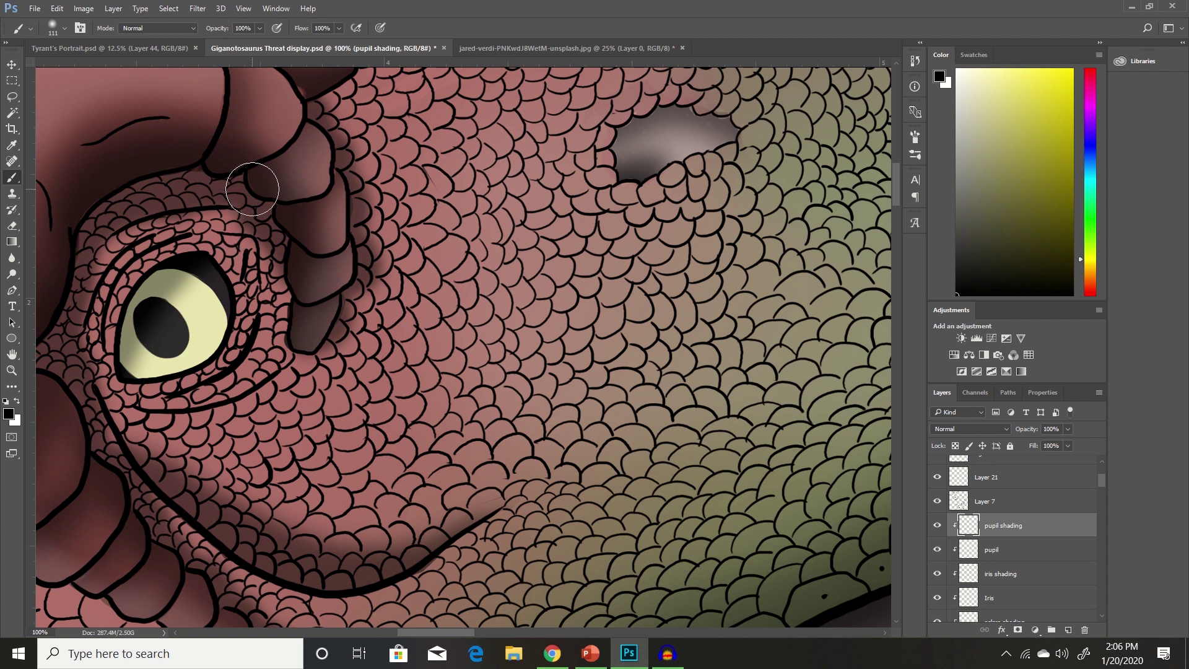
# Clean up the pupil shading along the pupil's upper edge with a hard 10 px Eraser
pyautogui.click(12, 226)
pyautogui.click(65, 29)
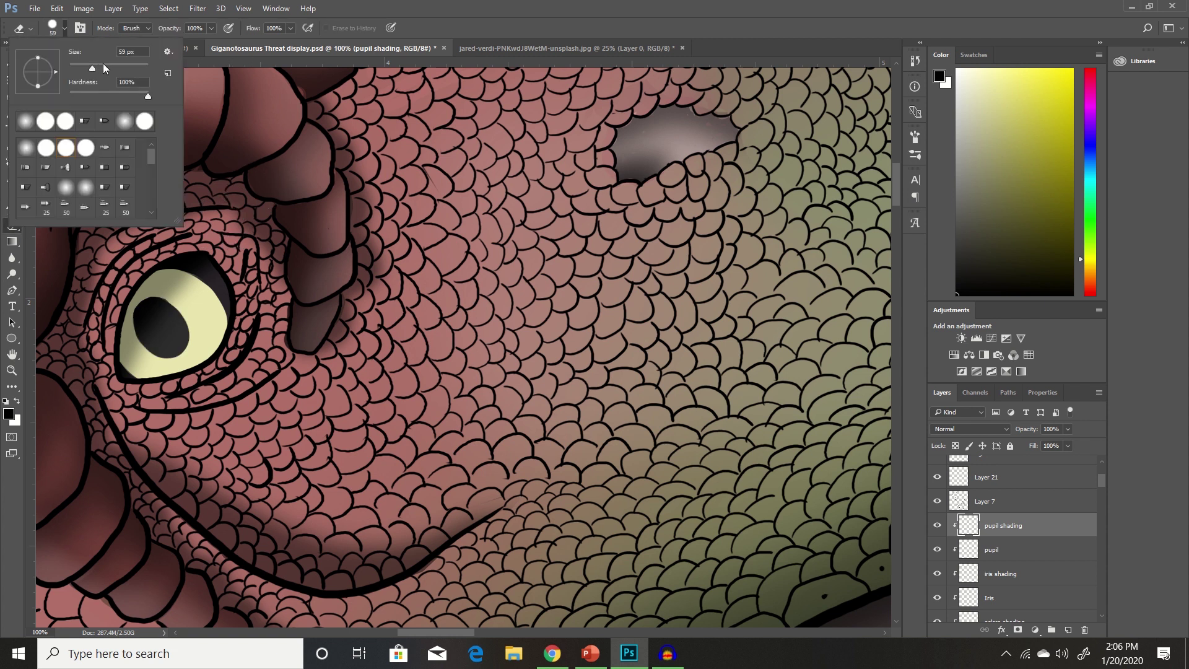
pyautogui.moveTo(103, 63); pyautogui.dragTo(79, 63)
pyautogui.press('Return')
pyautogui.hotkey('ctrl', '+')
pyautogui.hscroll(-5, 143, 229)
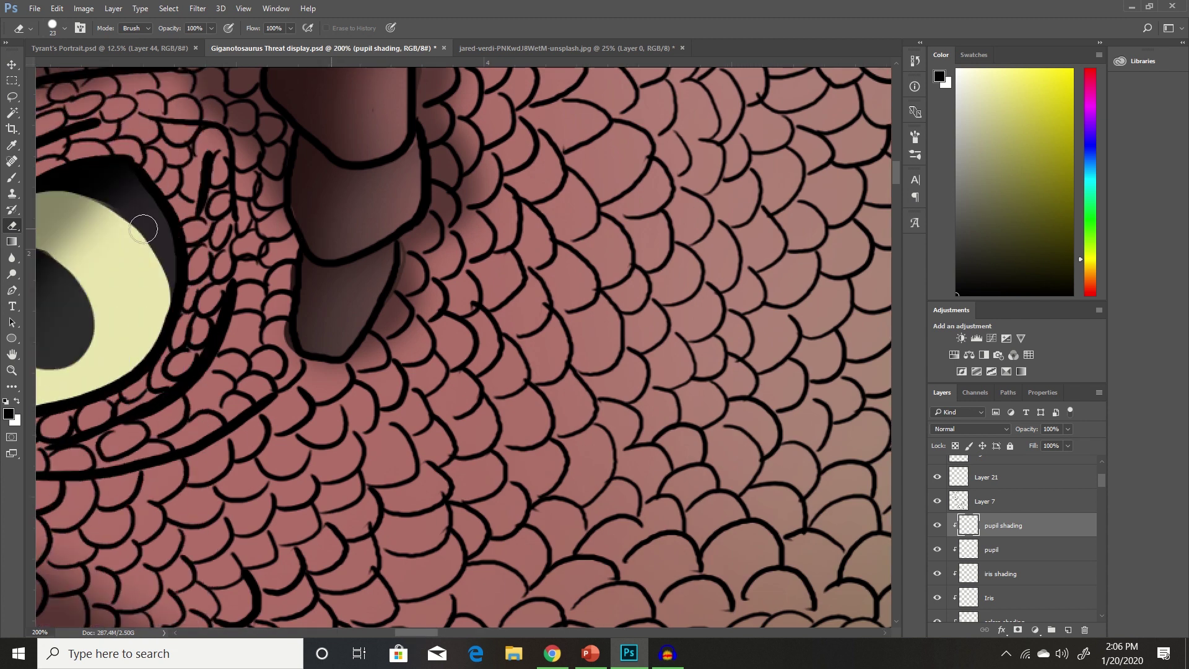
pyautogui.hscroll(-5, 143, 229)
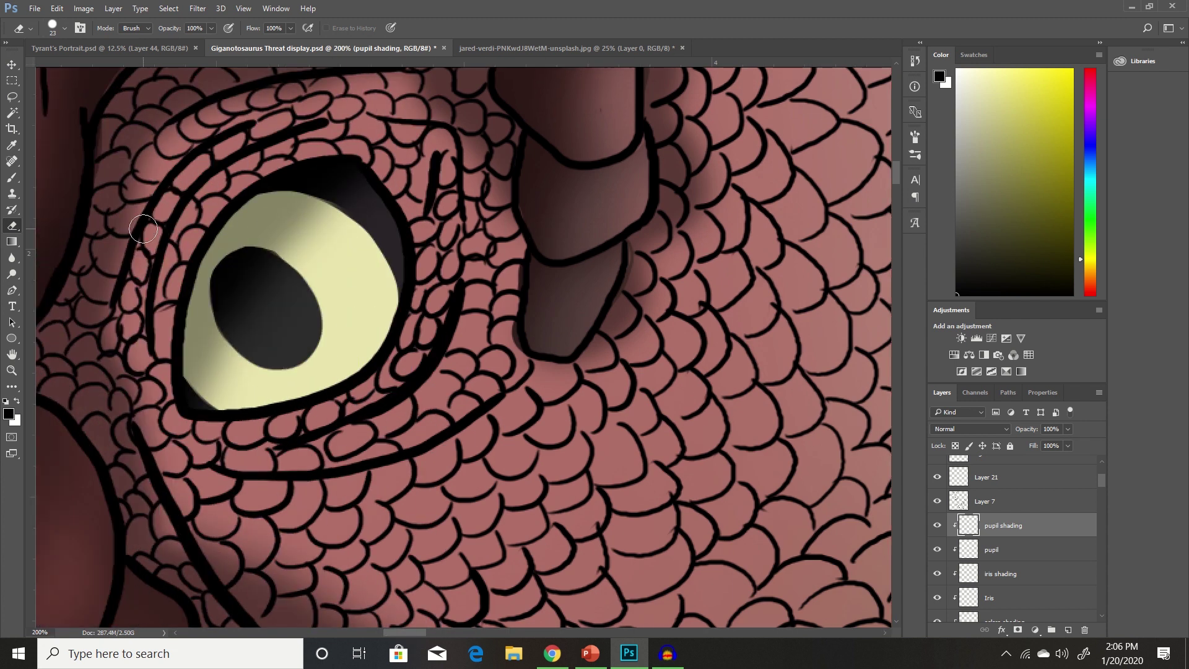
pyautogui.click(65, 28)
pyautogui.moveTo(75, 65); pyautogui.dragTo(74, 64)
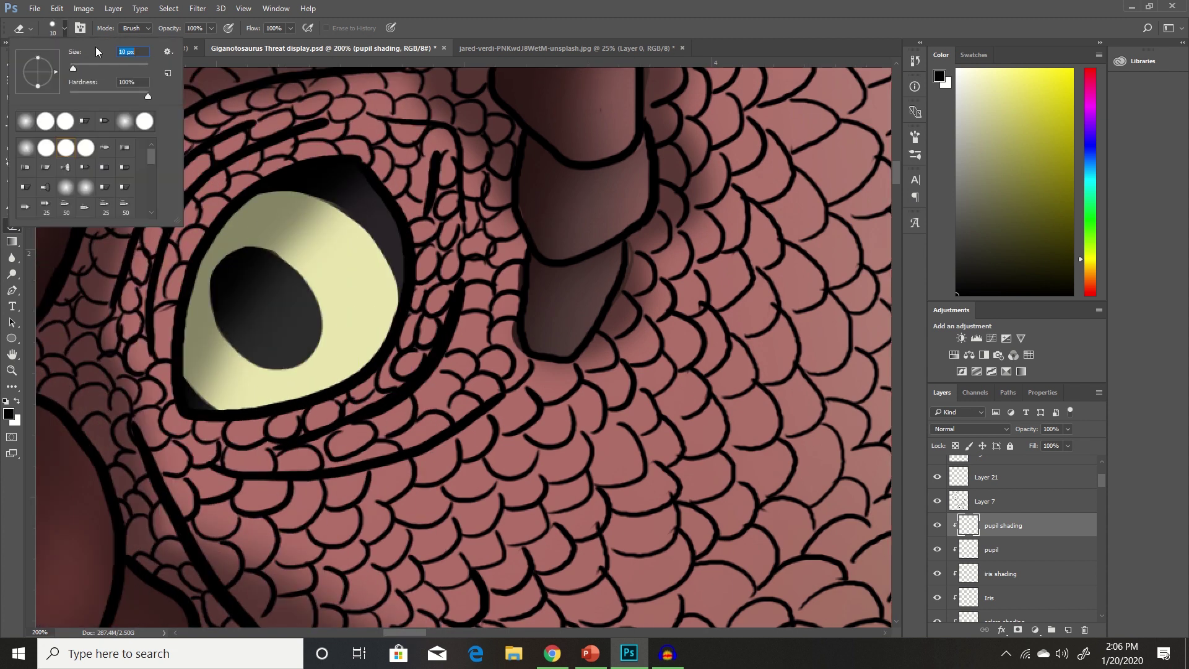
pyautogui.click(271, 243)
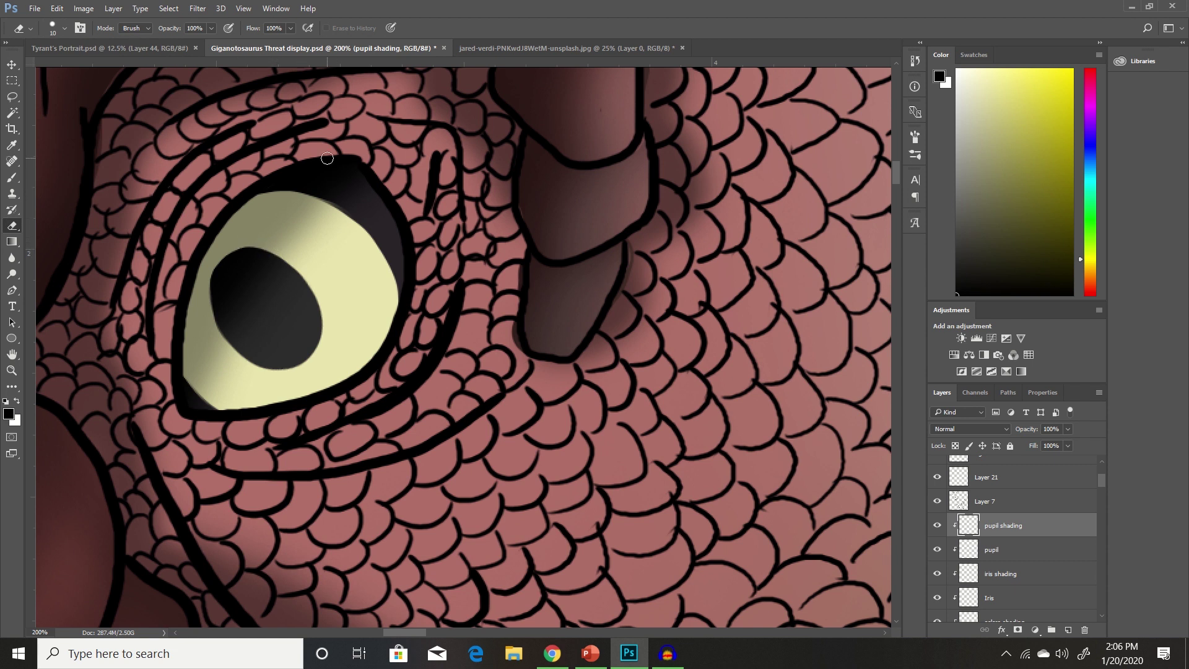
pyautogui.hotkey('ctrl', '-')
pyautogui.hotkey('ctrl', '-')
pyautogui.hotkey('ctrl', '-')
pyautogui.hotkey('ctrl', '-')
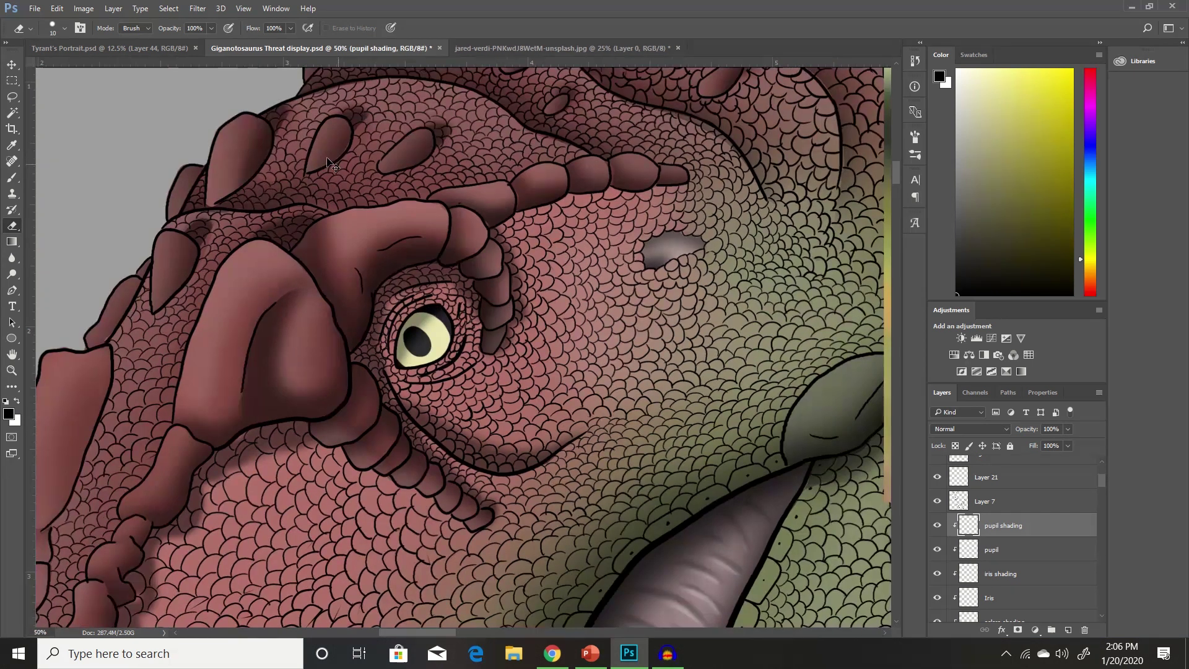
# Add a new clipped layer directly above the iris shading layer and name it "iris highlight"
pyautogui.hotkey('ctrl', '-')
pyautogui.hotkey('ctrl', '+')
pyautogui.hotkey('ctrl', '+')
pyautogui.hotkey('ctrl', '+')
pyautogui.hotkey('ctrl', '+')
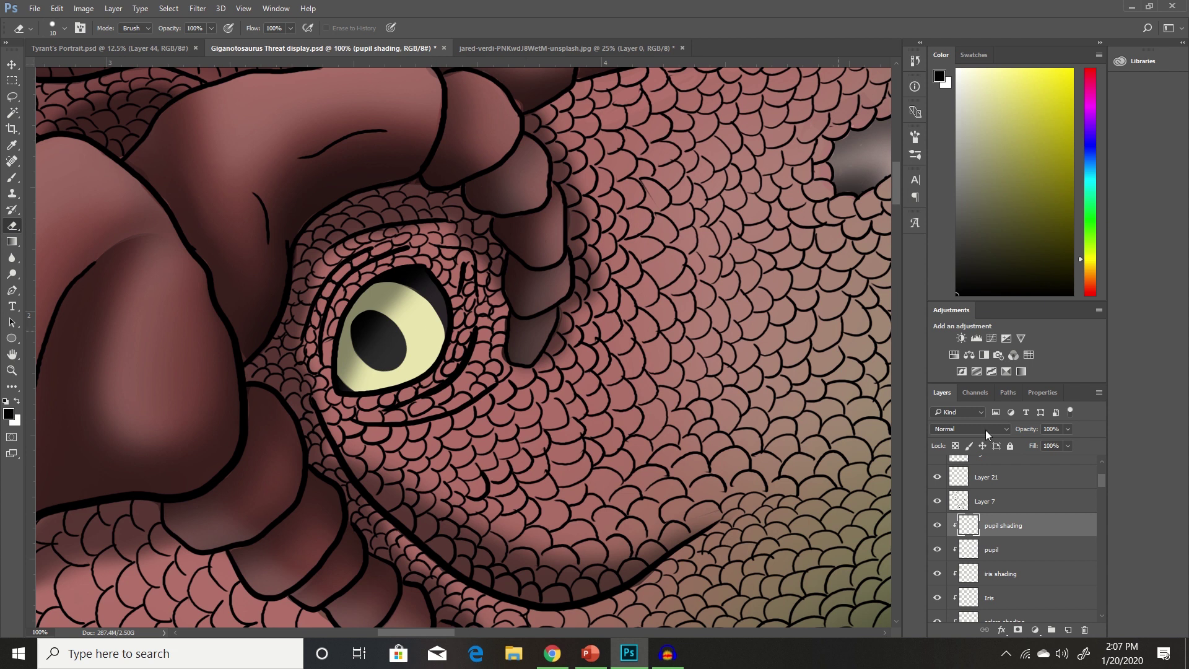
pyautogui.click(1013, 577)
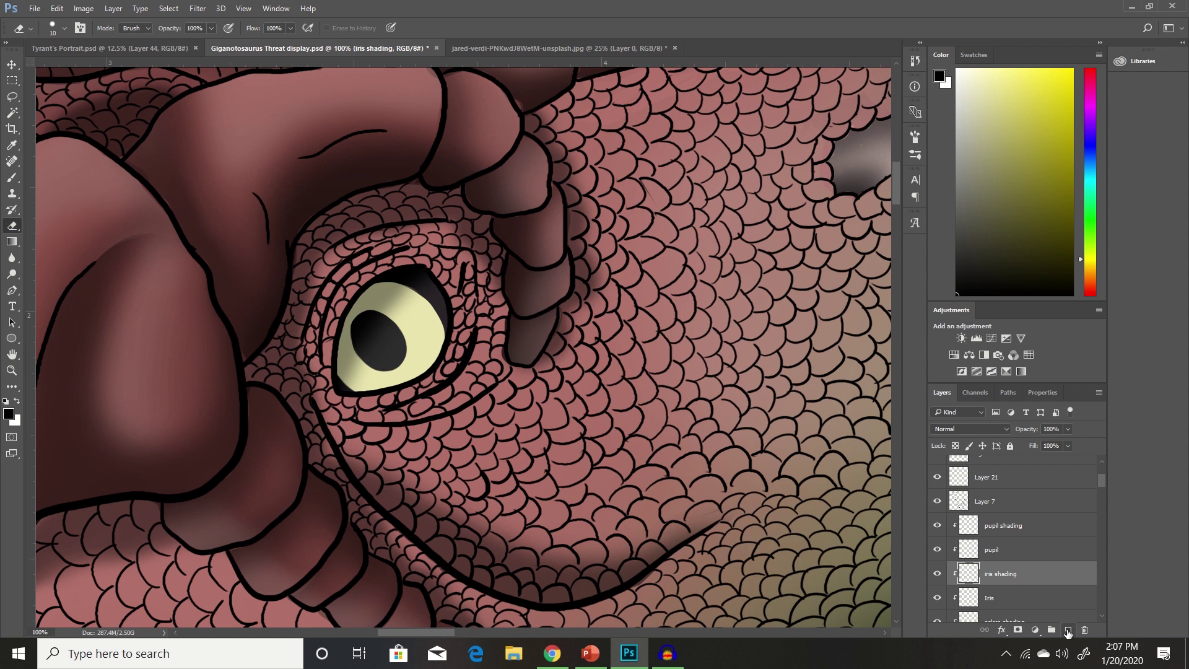
pyautogui.click(1064, 629)
pyautogui.doubleClick(1003, 575)
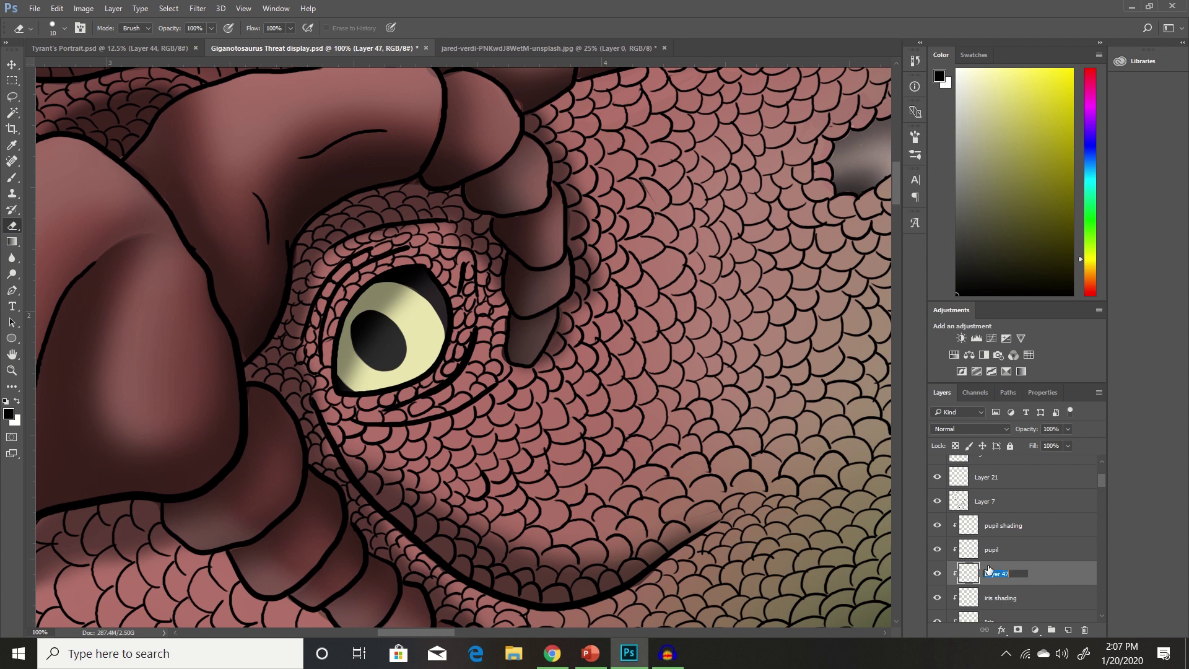
pyautogui.press('BackSpace')
pyautogui.write('iris highlight')
pyautogui.press('Return')
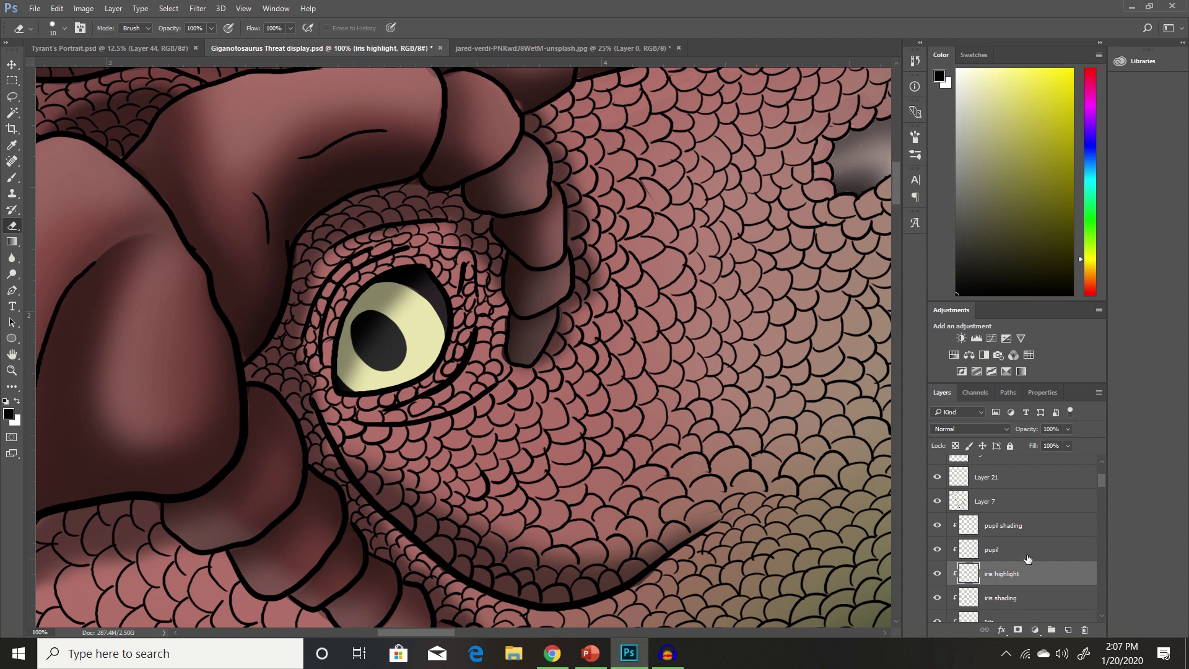
# Sample the iris colour, shift it to a saturated bright yellow, and try brushing a soft highlight beside the pupil
pyautogui.press('i')
pyautogui.click(434, 337)
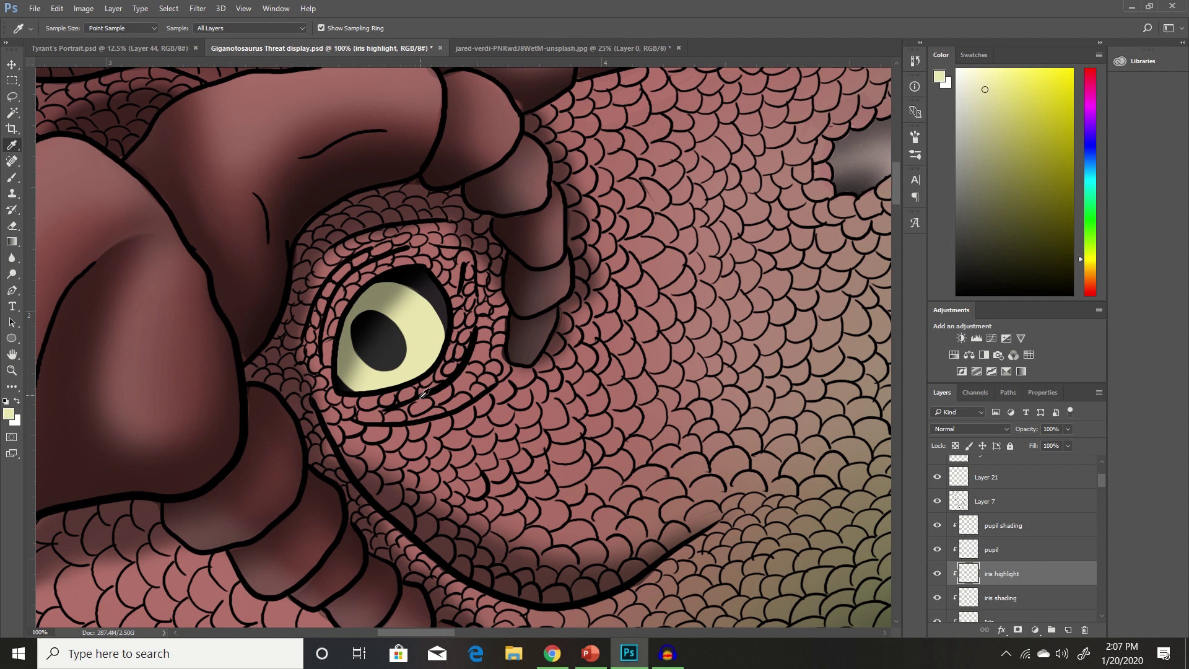
pyautogui.moveTo(984, 89); pyautogui.dragTo(1036, 72)
pyautogui.click(12, 178)
pyautogui.moveTo(407, 338)
pyautogui.mouseDown()
pyautogui.moveTo(395, 393)
pyautogui.moveTo(405, 341)
pyautogui.moveTo(388, 335)
pyautogui.moveTo(385, 380)
pyautogui.moveTo(366, 348)
pyautogui.mouseUp()
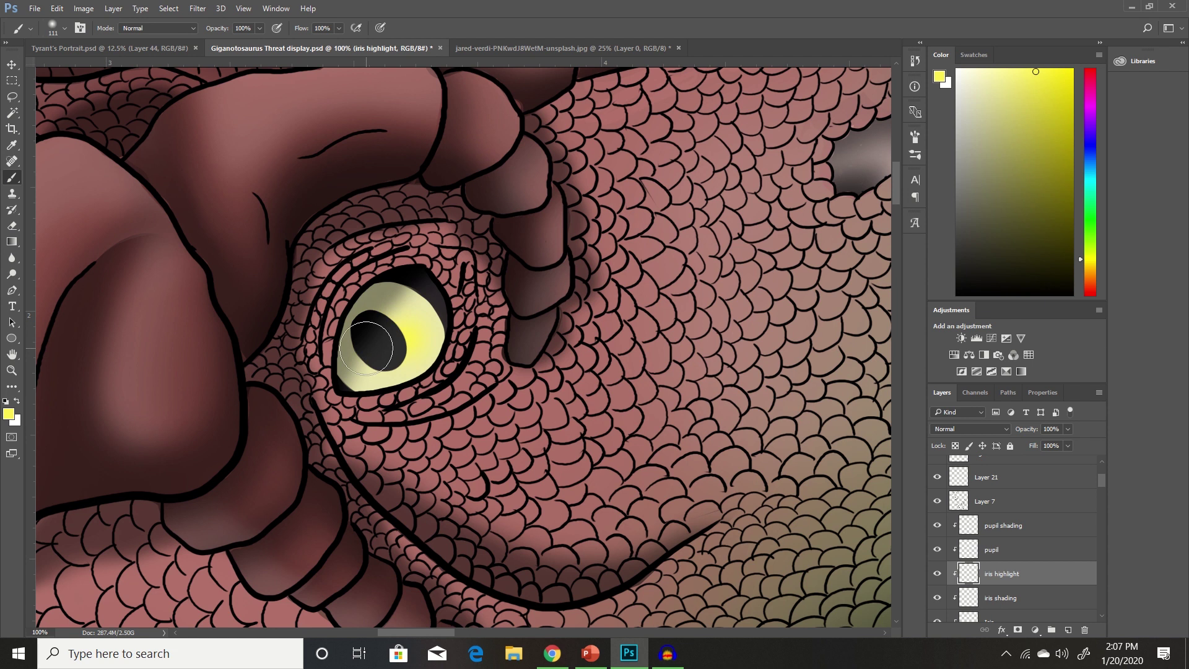
pyautogui.hotkey('ctrl', 'z')
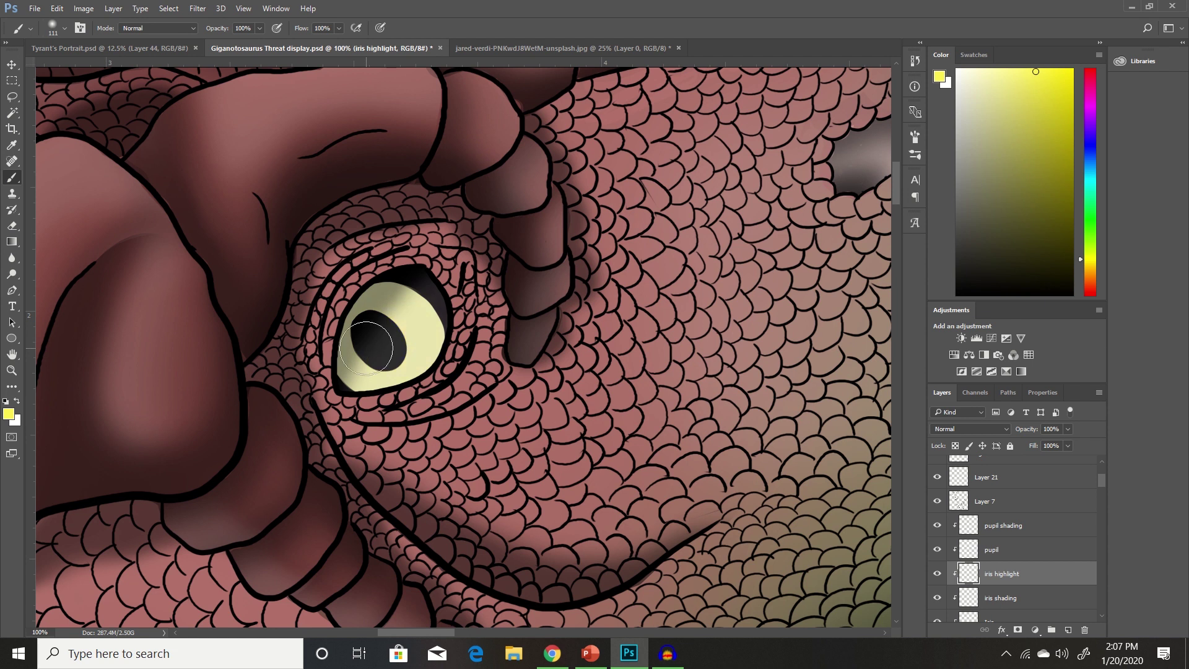
# Choose a softer light yellow and brush a soft highlight onto the iris around the pupil, redoing the first strokes
pyautogui.click(1018, 71)
pyautogui.click(386, 342)
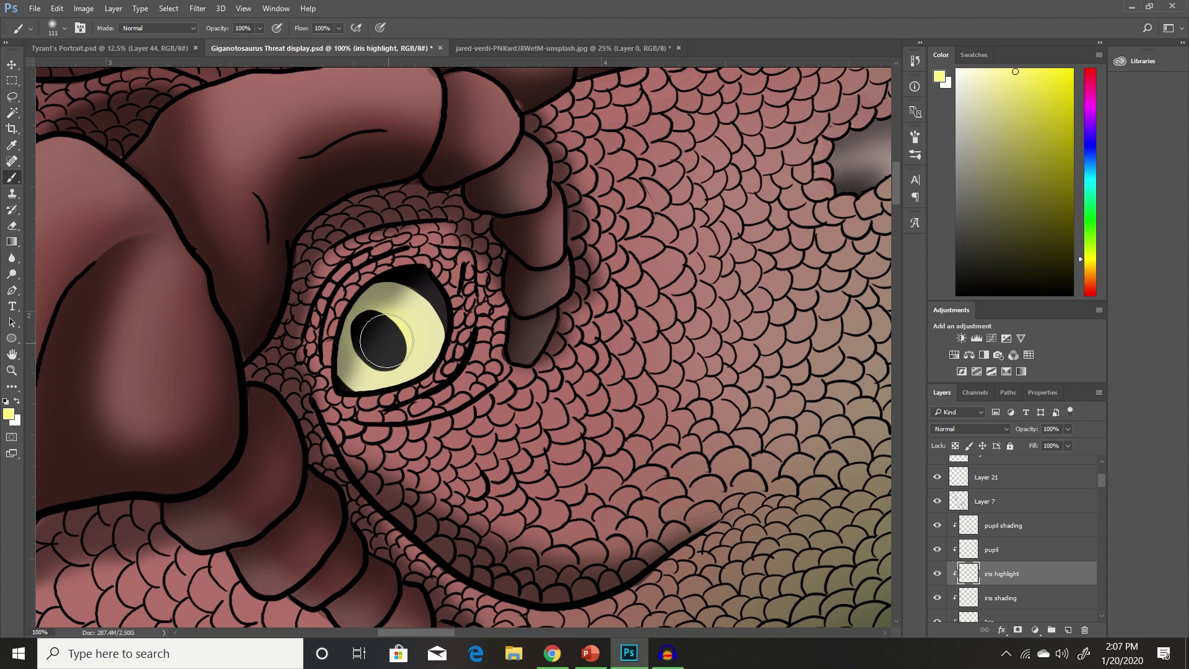
pyautogui.click(409, 330)
pyautogui.moveTo(410, 330); pyautogui.dragTo(437, 379)
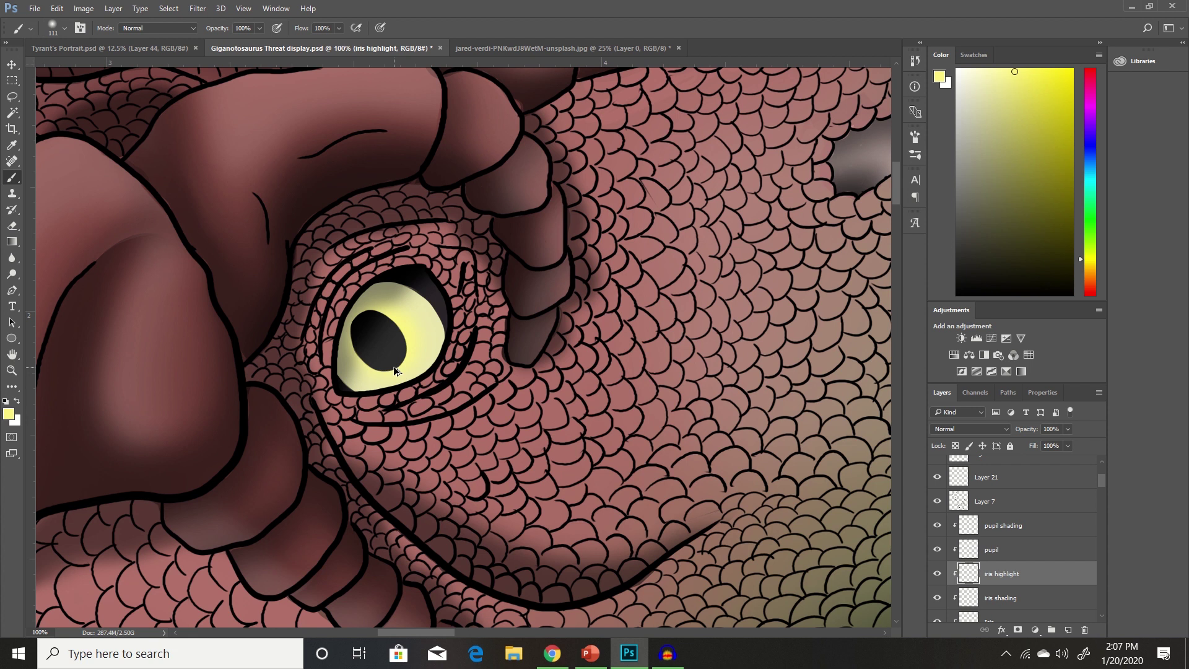
pyautogui.hotkey('ctrl', 'z')
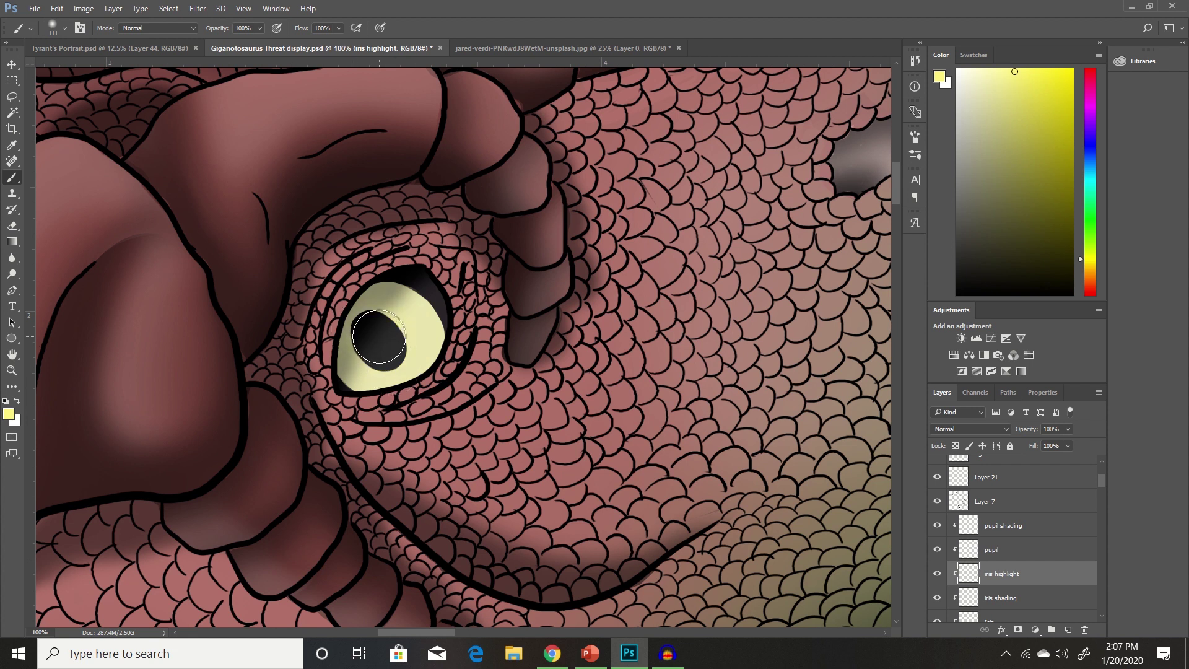
pyautogui.moveTo(378, 336)
pyautogui.mouseDown()
pyautogui.moveTo(387, 331)
pyautogui.moveTo(374, 350)
pyautogui.moveTo(396, 334)
pyautogui.moveTo(379, 338)
pyautogui.mouseUp()
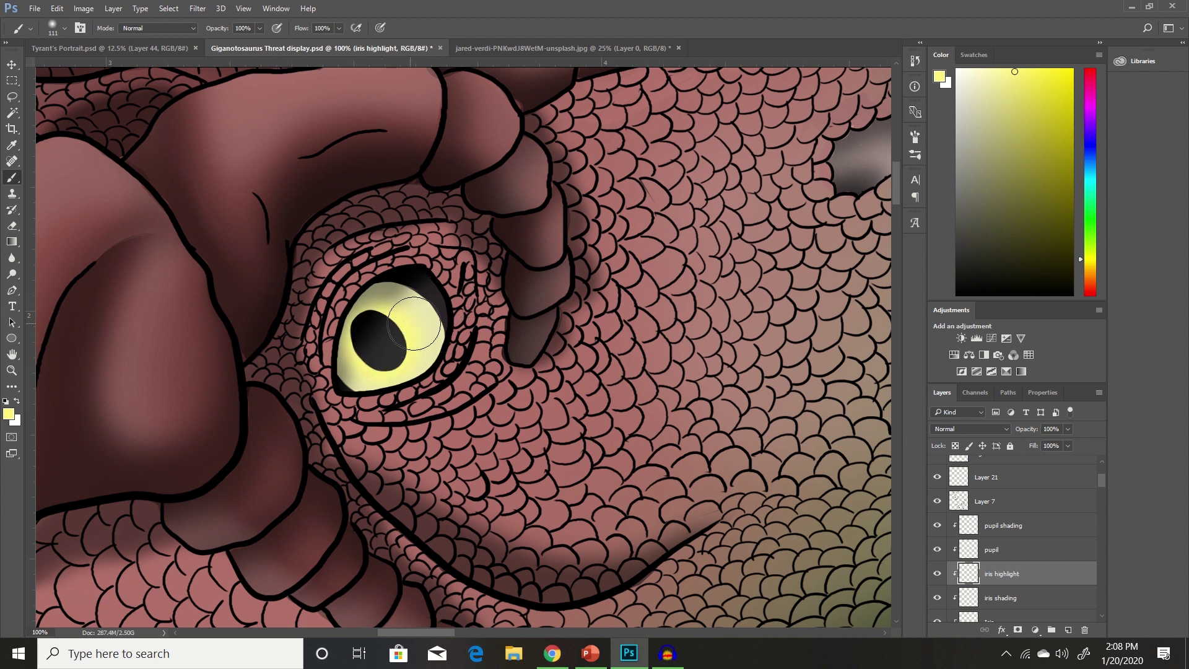
# Trim the iris highlight's outer edge with a soft 86 px Eraser, leaving a yellow ring around the pupil
pyautogui.click(12, 225)
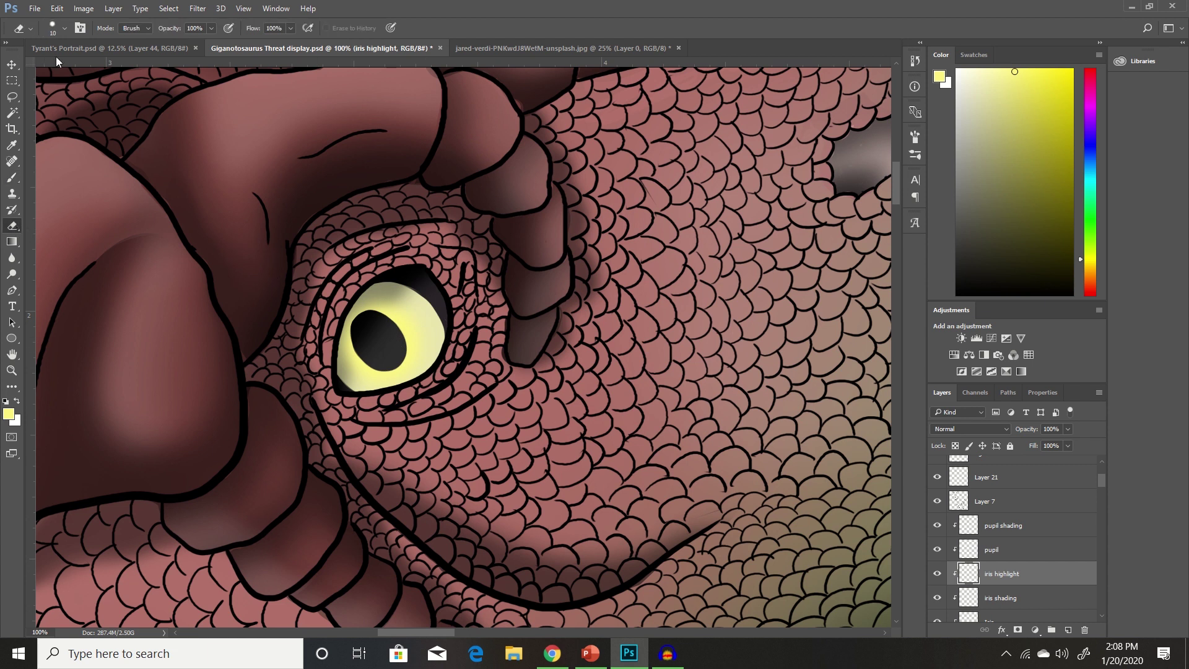
pyautogui.click(59, 28)
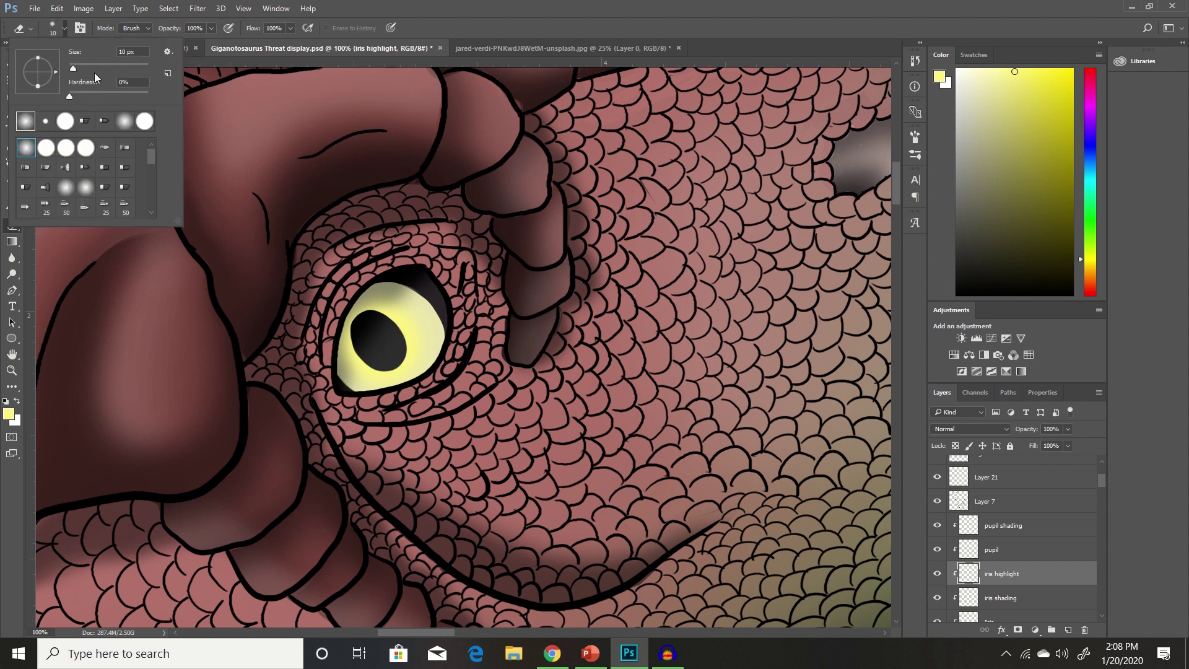
pyautogui.moveTo(95, 67); pyautogui.dragTo(103, 66)
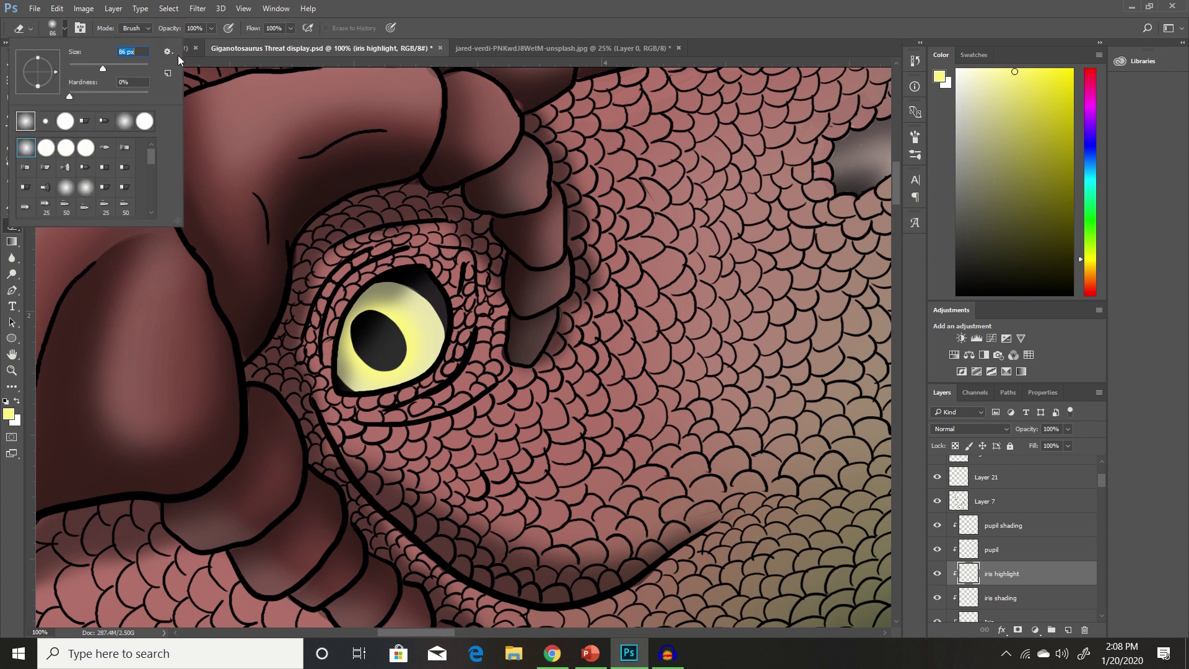
pyautogui.click(398, 286)
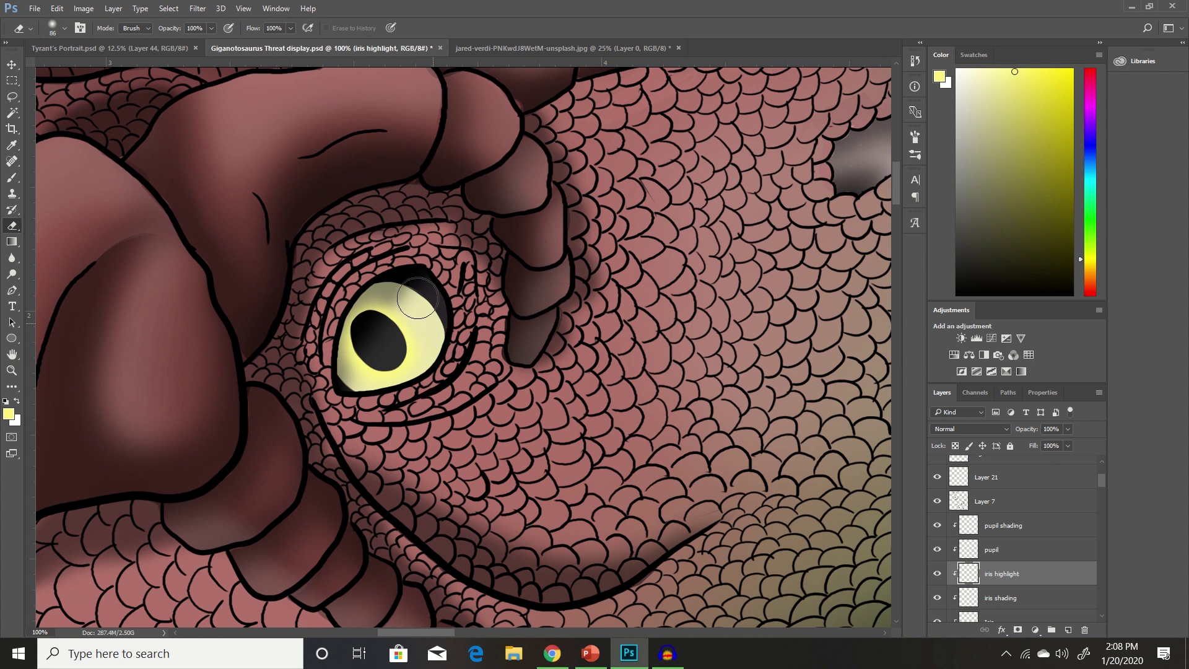
pyautogui.moveTo(416, 298)
pyautogui.mouseDown()
pyautogui.moveTo(372, 281)
pyautogui.moveTo(341, 288)
pyautogui.moveTo(321, 310)
pyautogui.moveTo(340, 379)
pyautogui.moveTo(403, 400)
pyautogui.mouseUp()
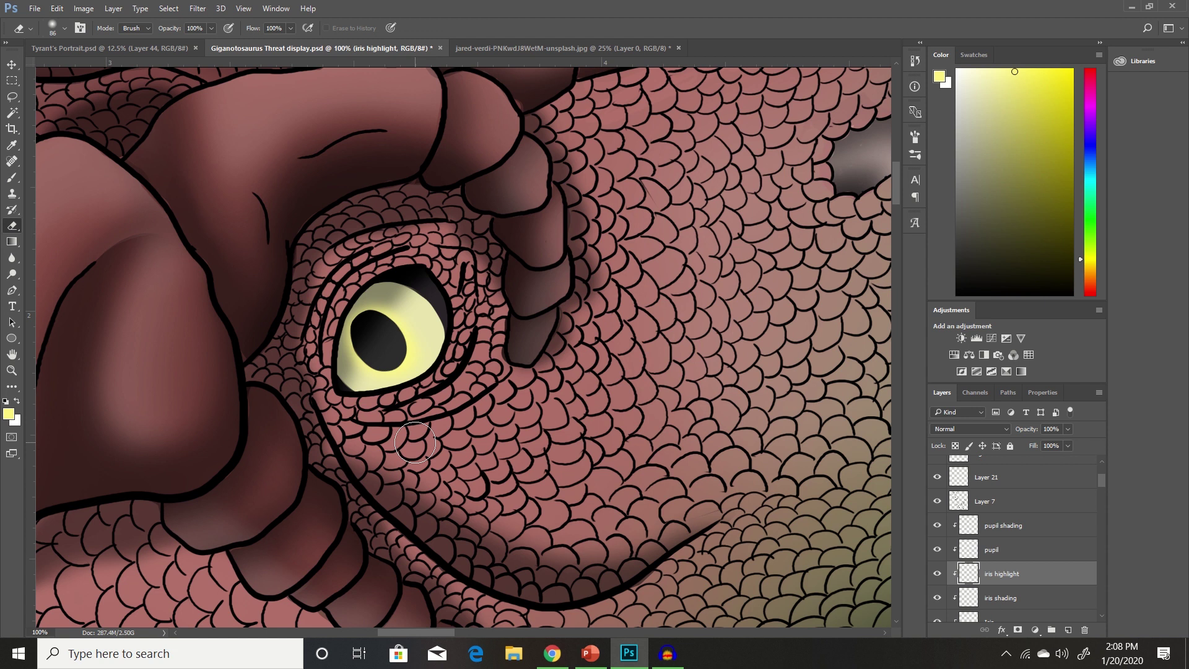
# Paint short radiating yellow streaks across the iris's rear side with a hard 10 px Brush and soften them with the Eraser
pyautogui.click(18, 179)
pyautogui.click(64, 28)
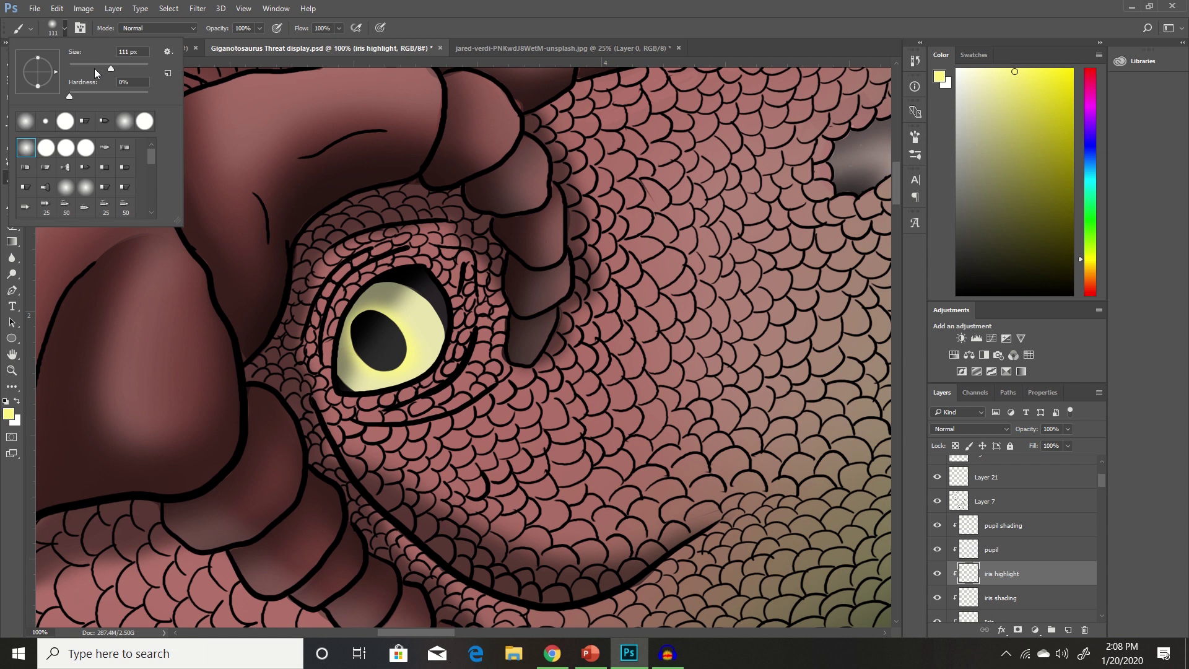
pyautogui.moveTo(95, 73); pyautogui.dragTo(81, 73)
pyautogui.click(72, 68)
pyautogui.click(73, 151)
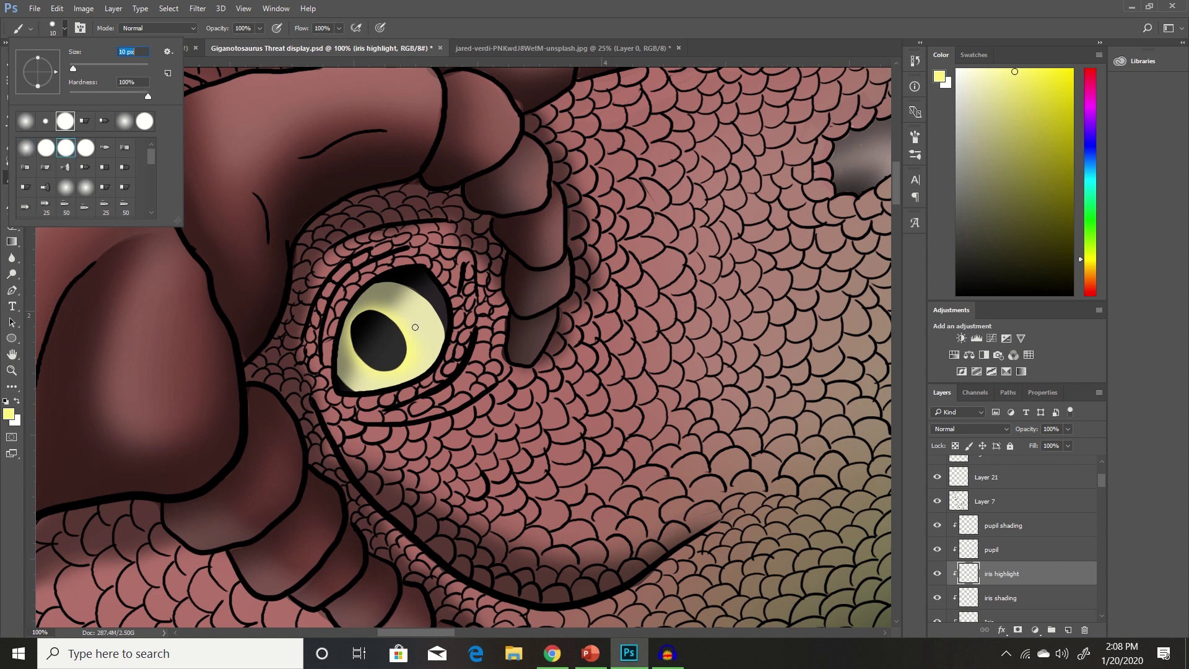
pyautogui.press('Return')
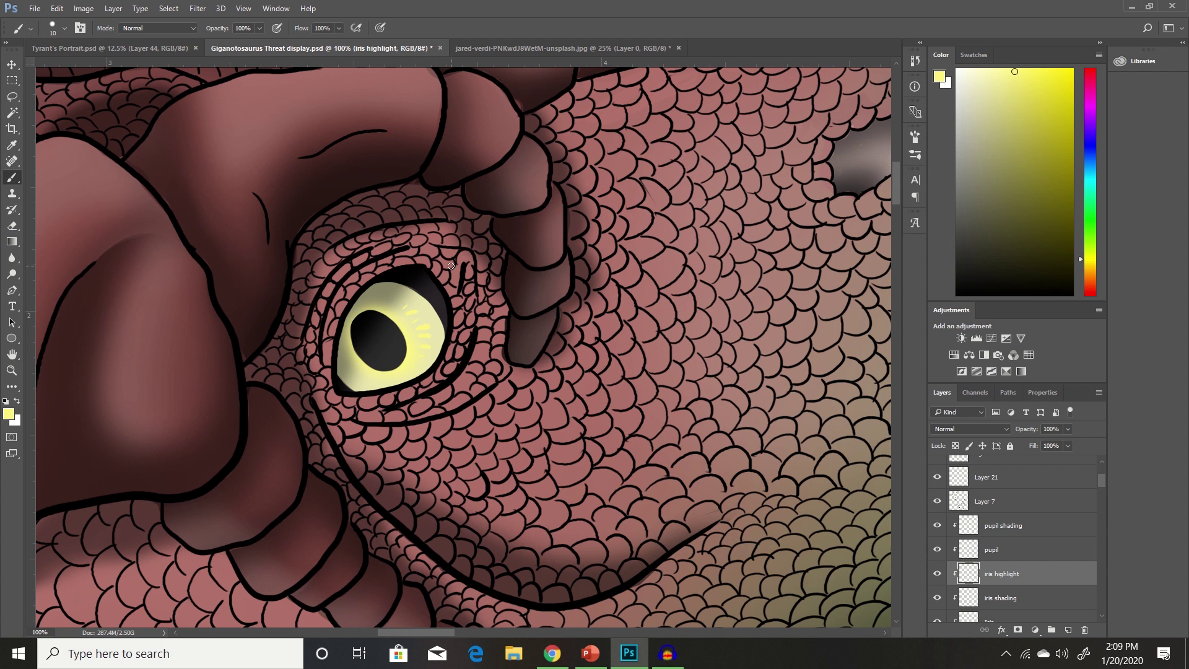
pyautogui.click(12, 225)
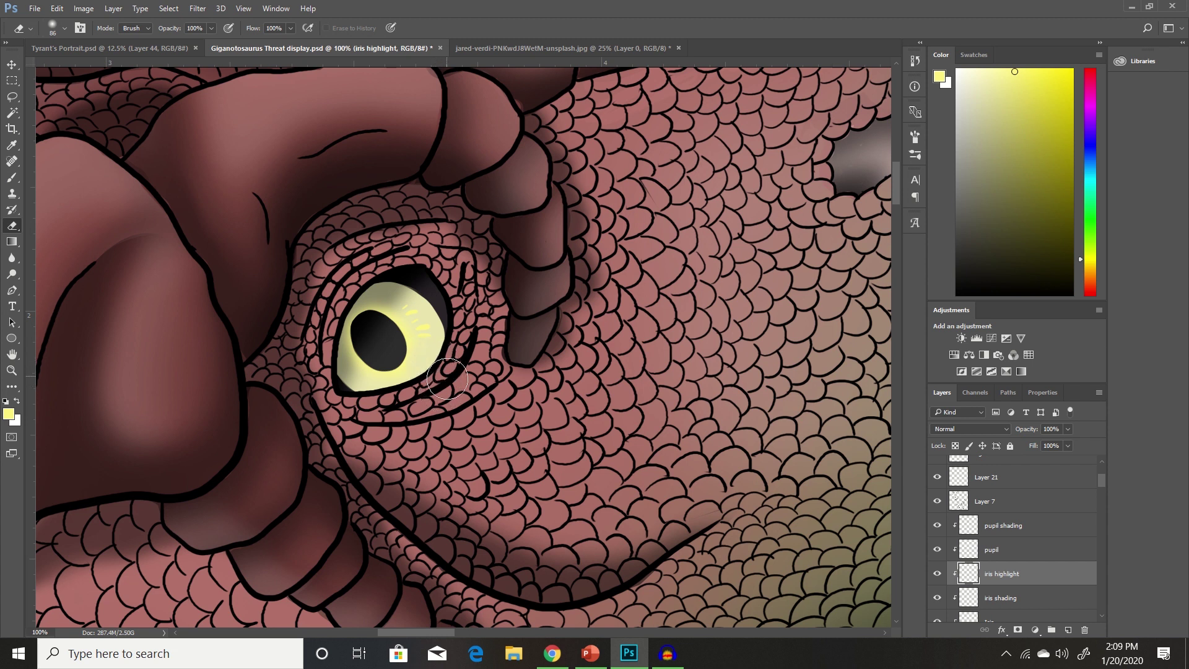
# Brush more soft light yellow onto the iris around the pupil with a 70 px Brush at 0% hardness
pyautogui.click(12, 178)
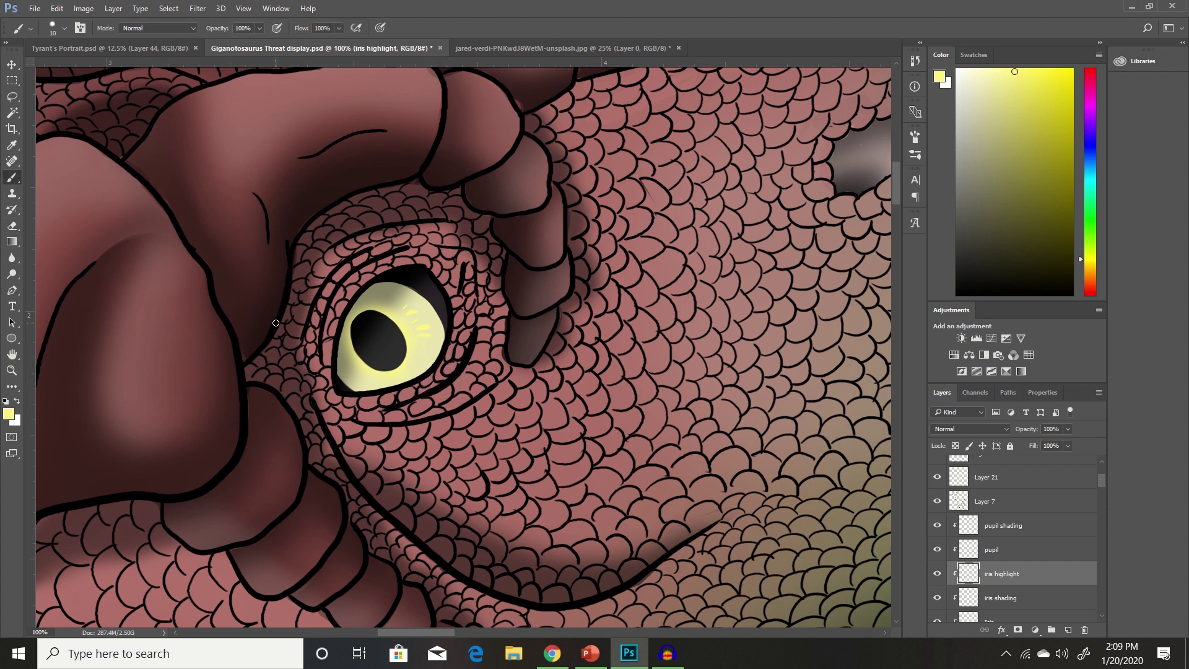
pyautogui.click(64, 28)
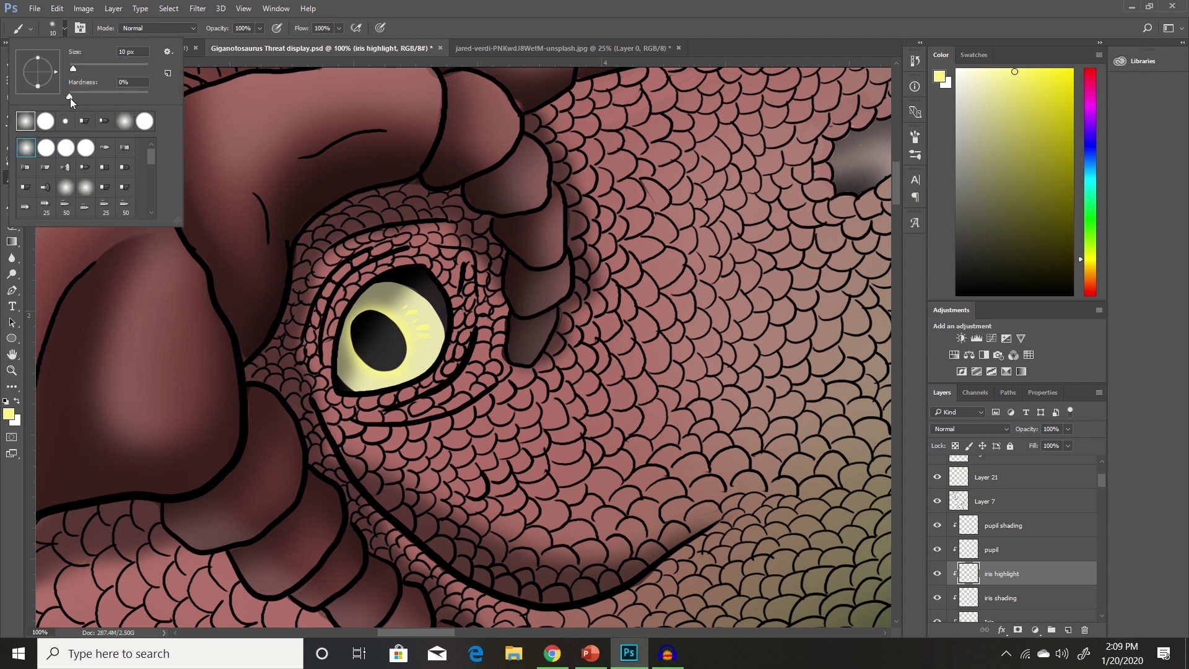
pyautogui.moveTo(80, 68); pyautogui.dragTo(97, 72)
pyautogui.click(386, 350)
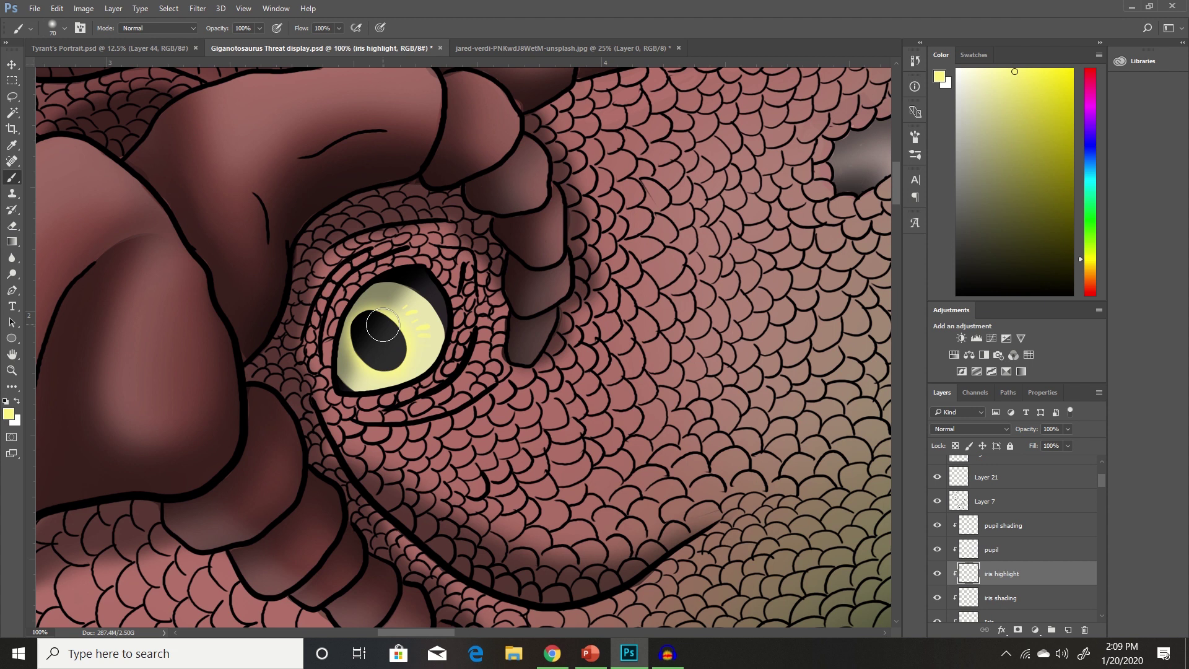
# Add a new clipped layer directly above the pupil shading layer and name it "pupil highlight"
pyautogui.click(1021, 528)
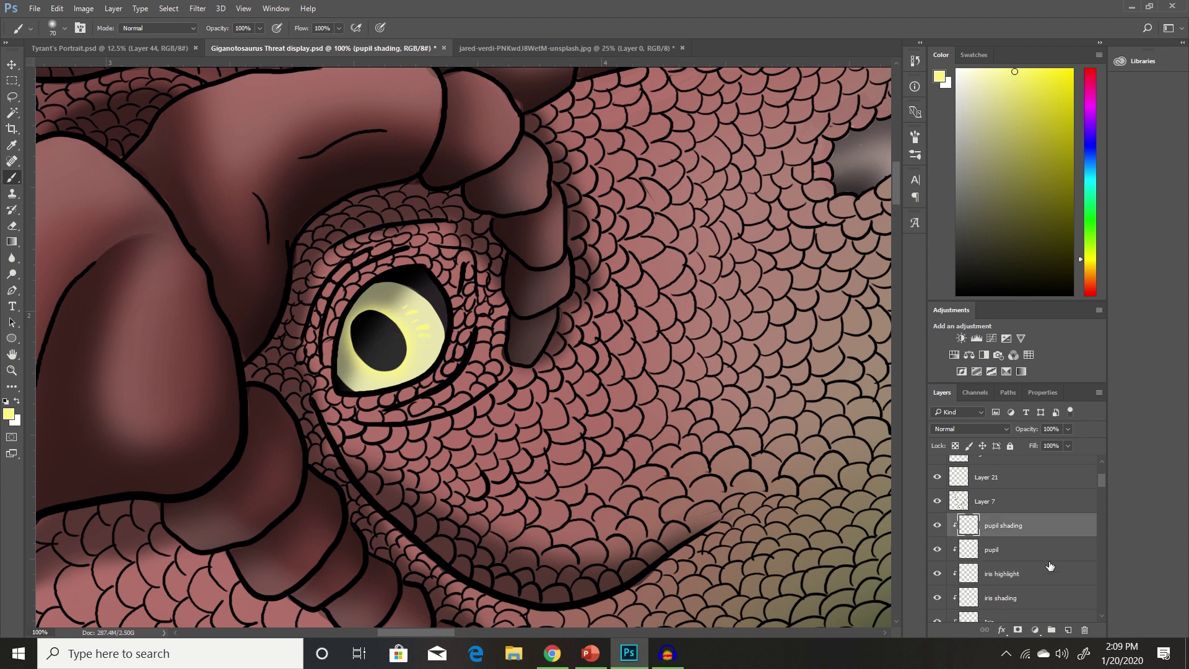
pyautogui.click(1067, 629)
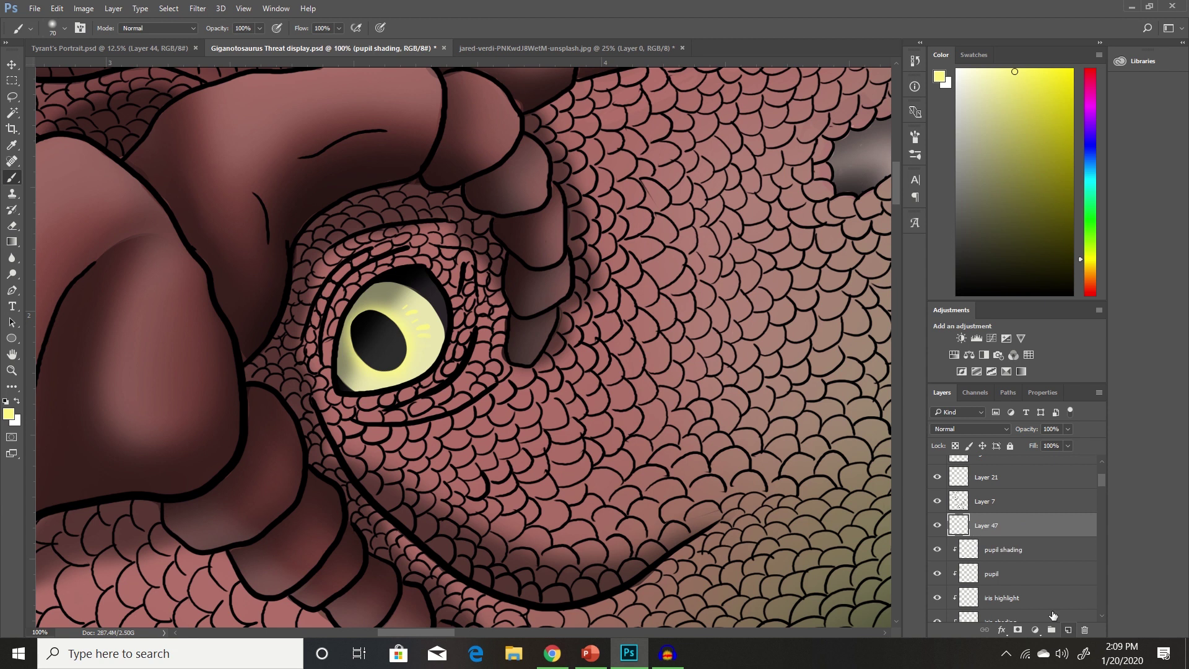
pyautogui.keyDown('alt'); pyautogui.click(1014, 536); pyautogui.keyUp('alt')
pyautogui.doubleClick(998, 525)
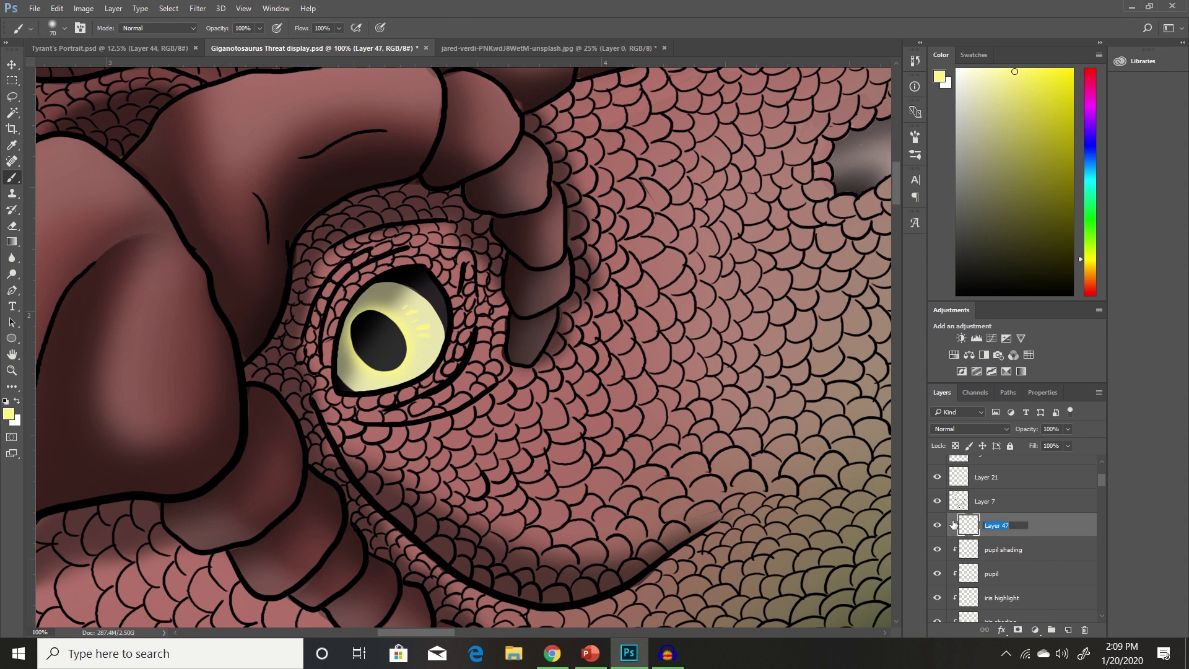
pyautogui.write('pupil highlight')
pyautogui.press('Return')
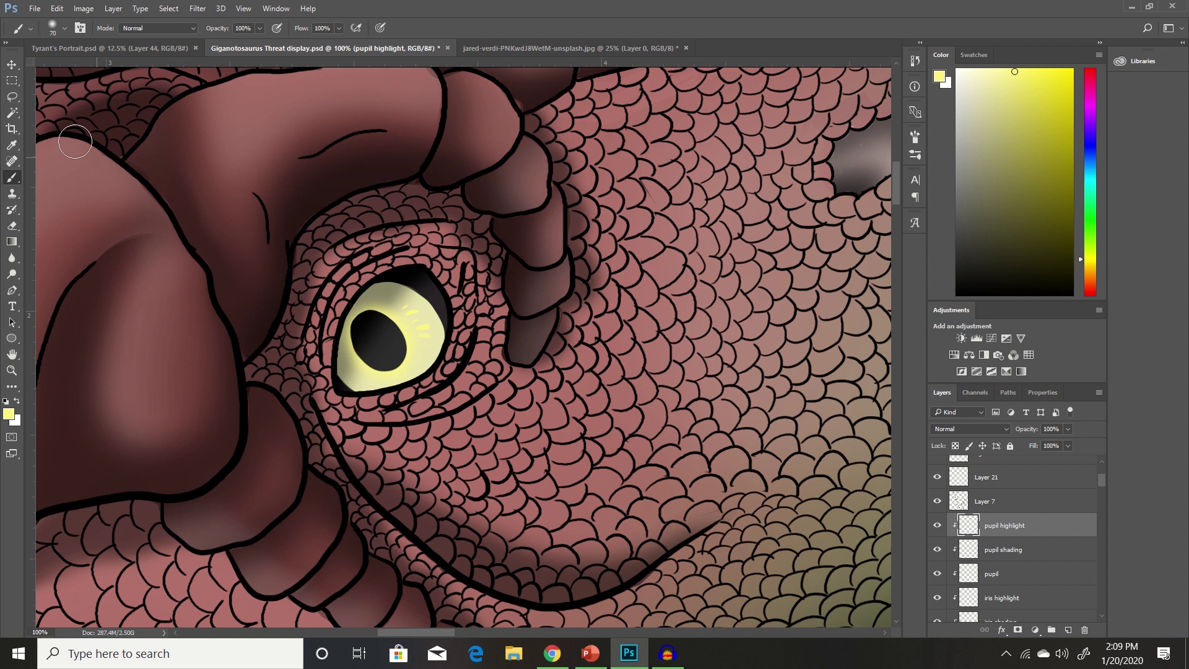
# Select the pupil with the Lasso and brush a soft 133 px yellow highlight along its lower edge, undoing the excess
pyautogui.click(15, 93)
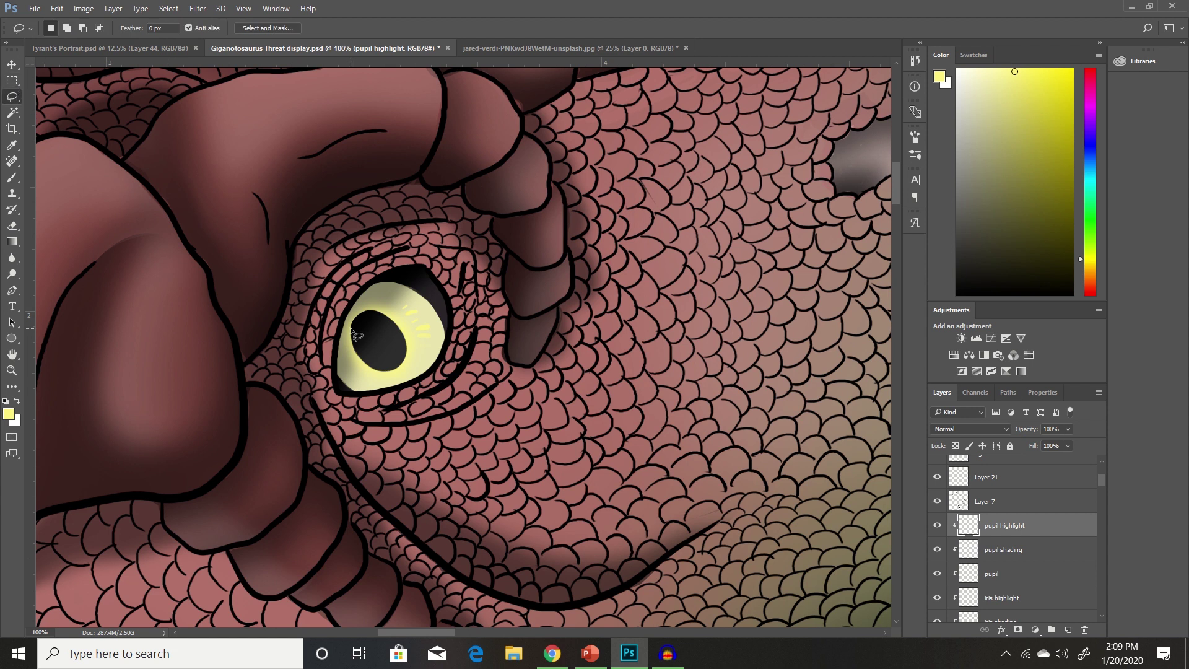
pyautogui.moveTo(353, 333); pyautogui.dragTo(360, 361)
pyautogui.moveTo(402, 363)
pyautogui.mouseDown()
pyautogui.moveTo(400, 330)
pyautogui.moveTo(385, 319)
pyautogui.moveTo(361, 318)
pyautogui.moveTo(352, 336)
pyautogui.mouseUp()
pyautogui.click(12, 178)
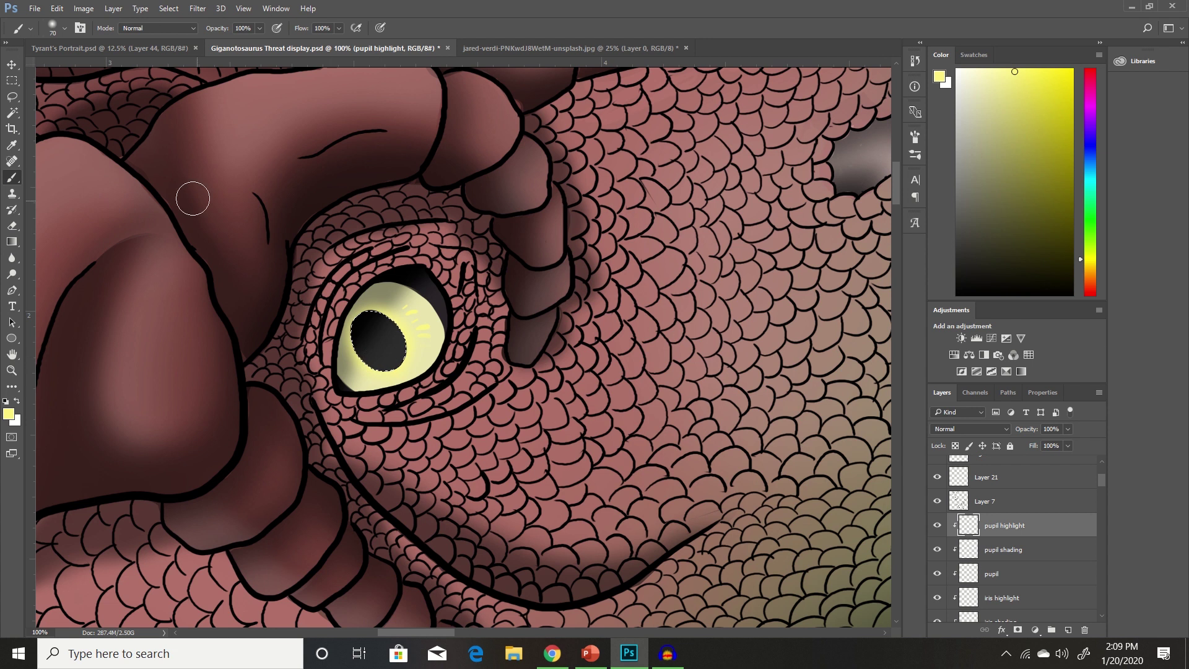
pyautogui.click(64, 28)
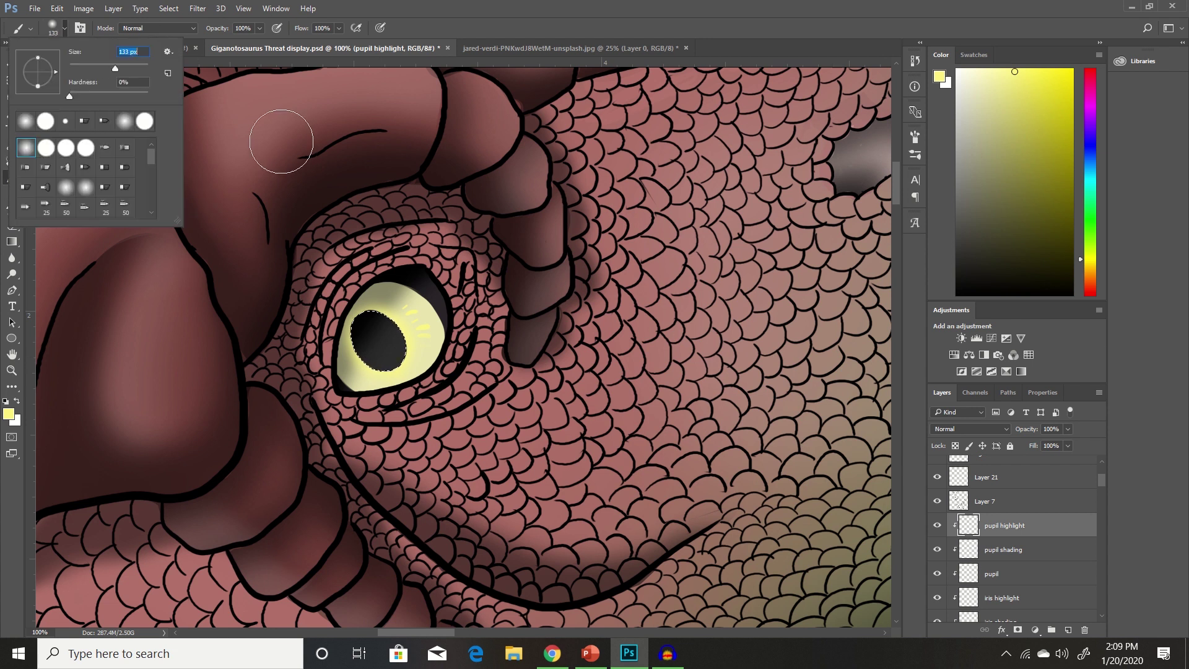
pyautogui.click(388, 382)
pyautogui.moveTo(389, 383)
pyautogui.mouseDown()
pyautogui.moveTo(386, 371)
pyautogui.moveTo(381, 398)
pyautogui.mouseUp()
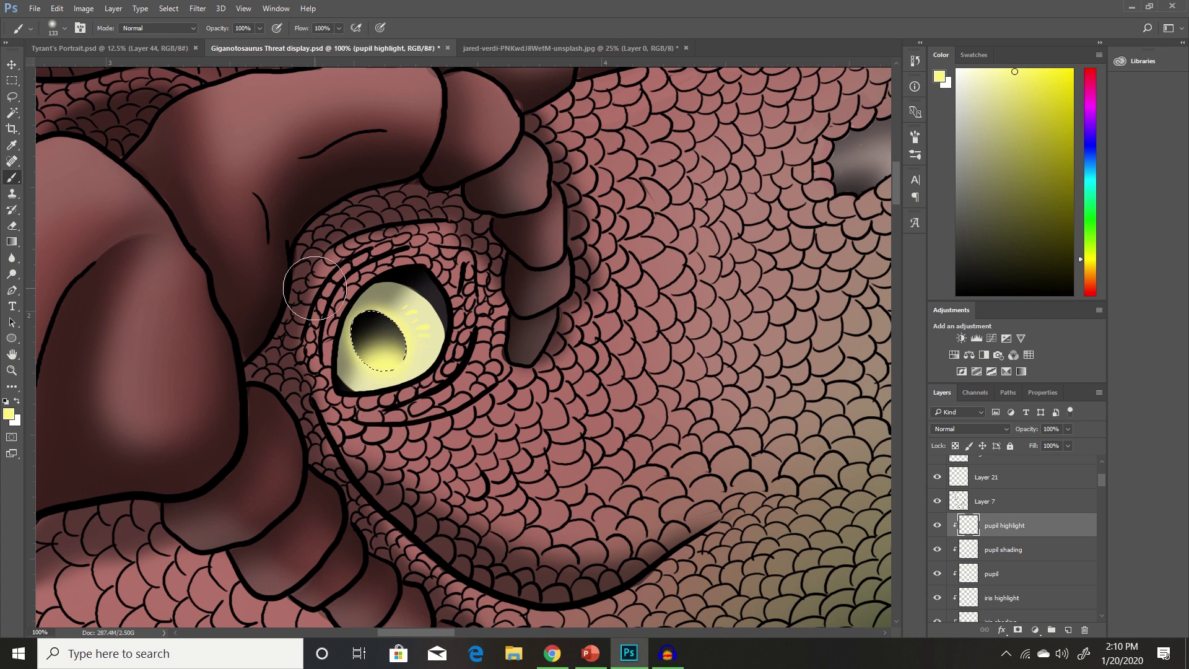
pyautogui.hotkey('ctrl', 'z')
pyautogui.hotkey('ctrl', 'z')
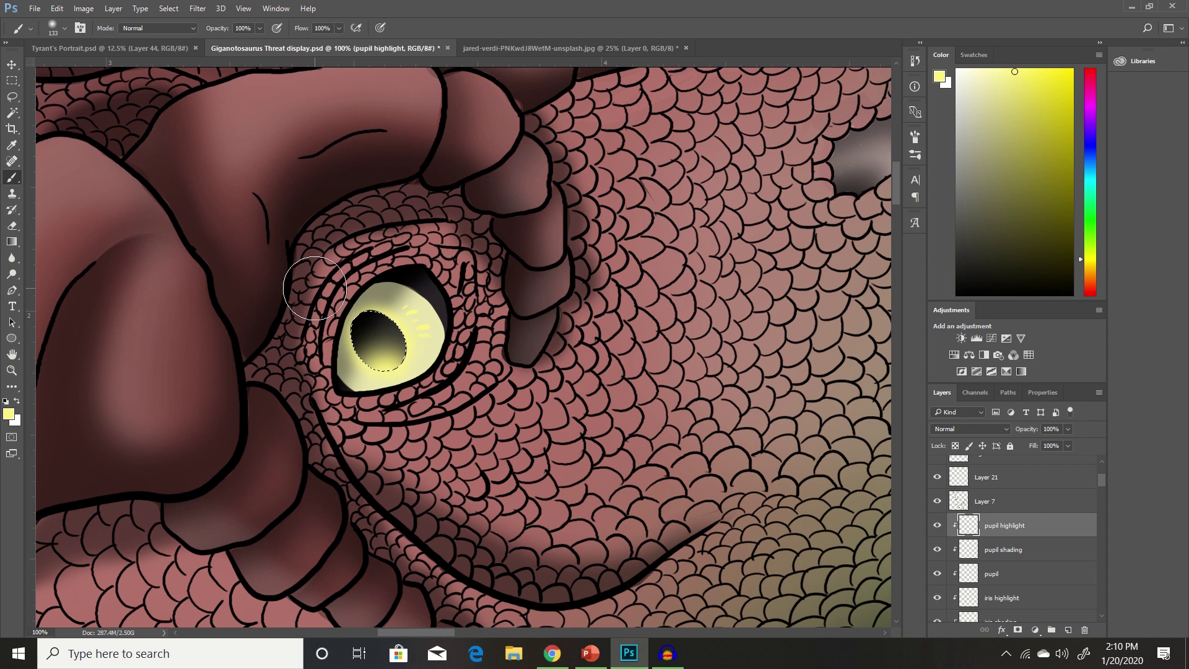
# Lower the pupil highlight layer's opacity to 38%
pyautogui.click(1068, 428)
pyautogui.moveTo(1051, 441); pyautogui.dragTo(1040, 440)
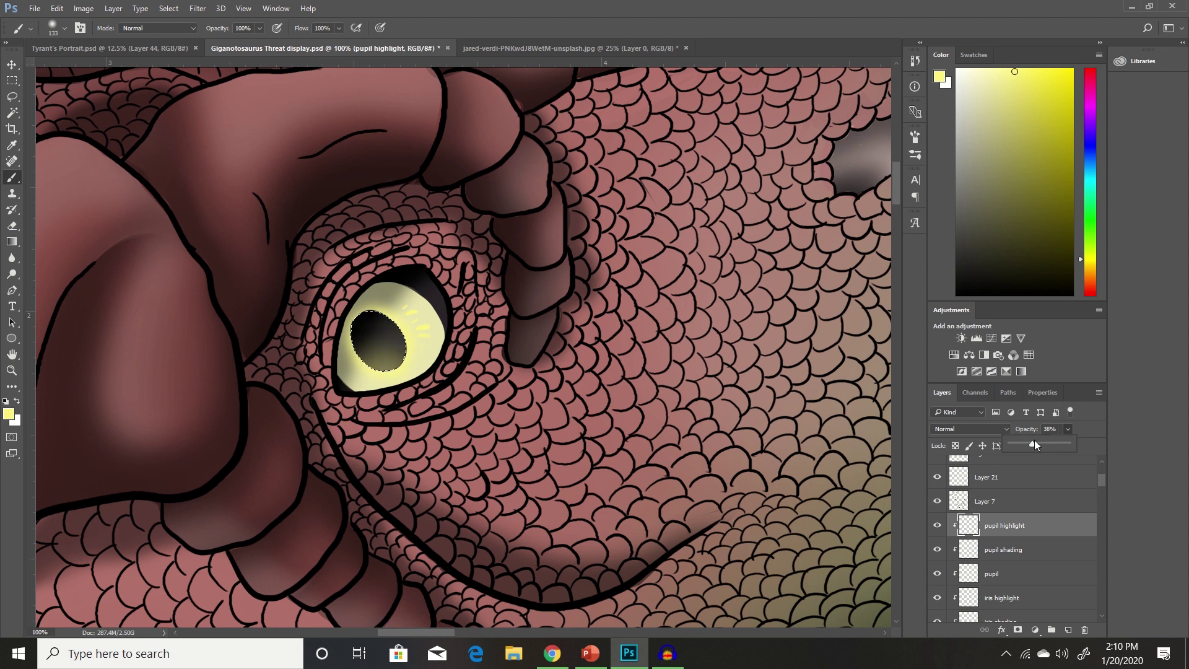
pyautogui.click(391, 398)
# On the pupil layer, sample the dark grey at the eye's corner as the Brush colour
pyautogui.click(1025, 575)
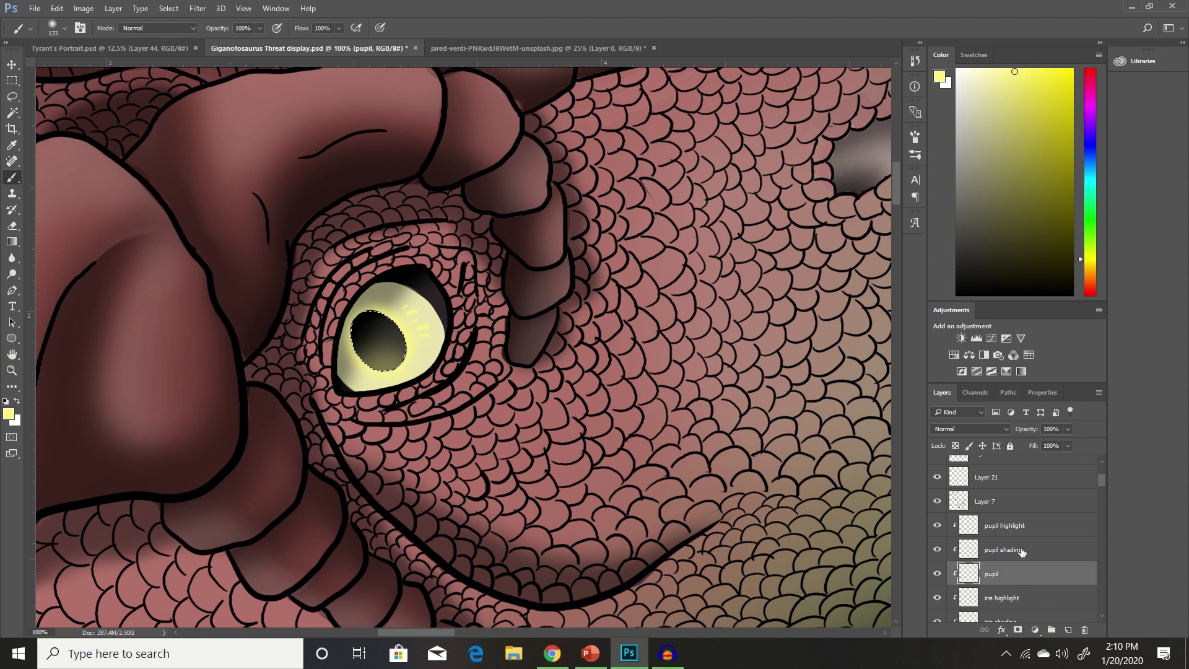
pyautogui.moveTo(972, 280); pyautogui.dragTo(927, 287)
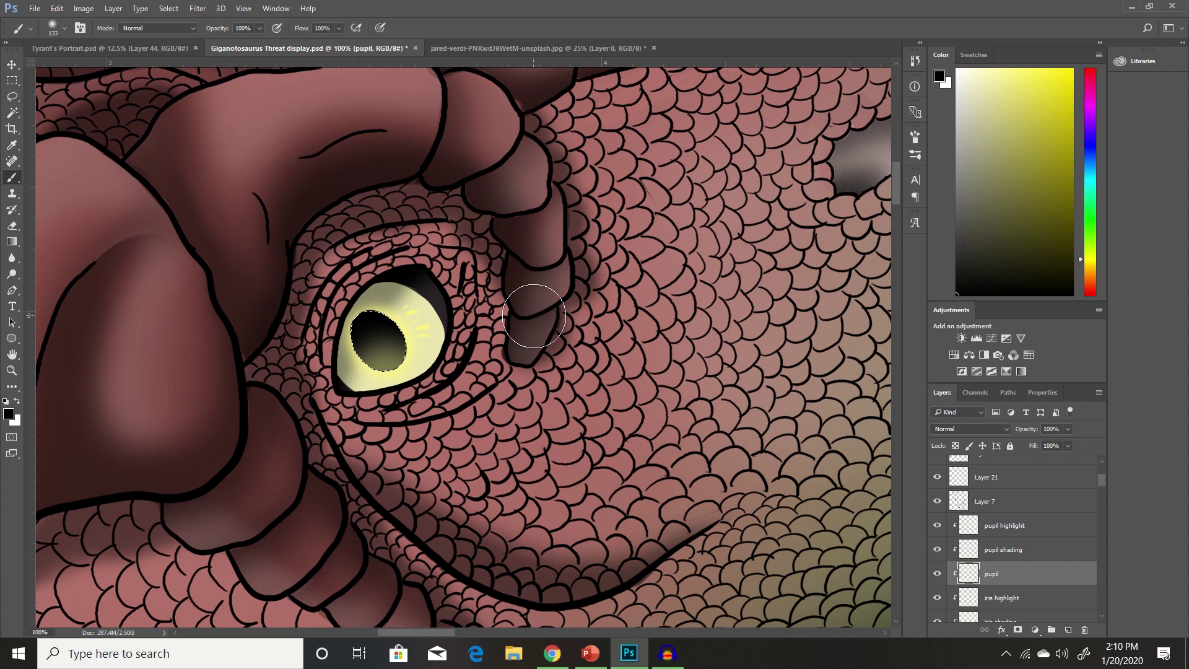
pyautogui.click(12, 145)
pyautogui.click(446, 306)
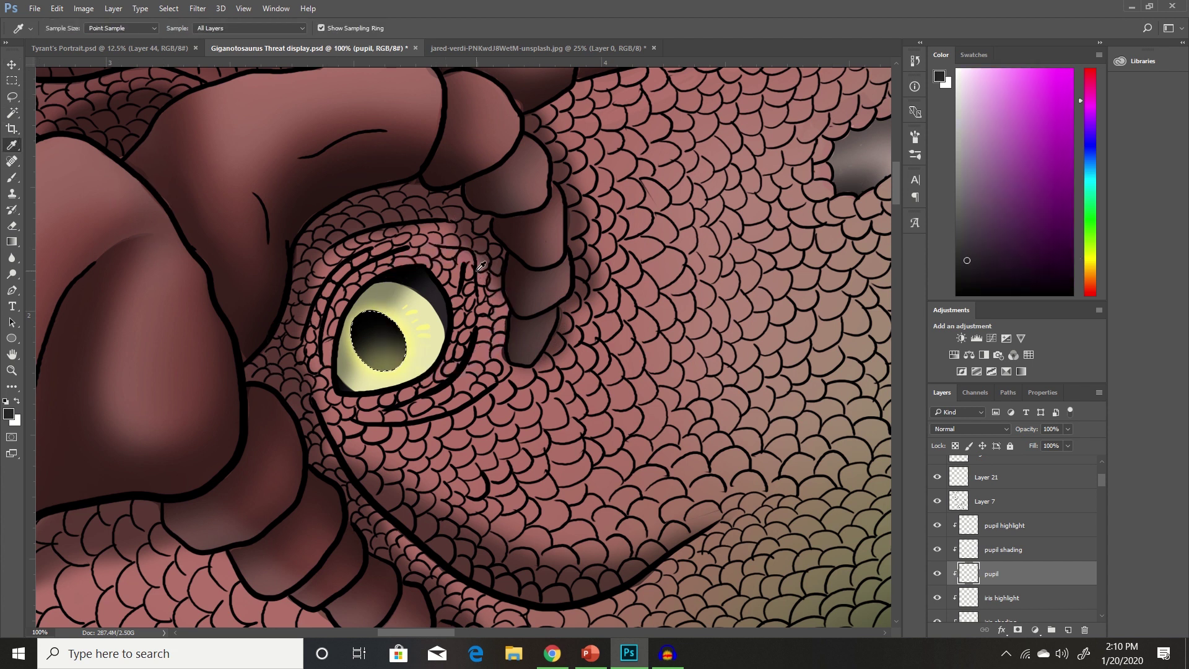
pyautogui.click(12, 178)
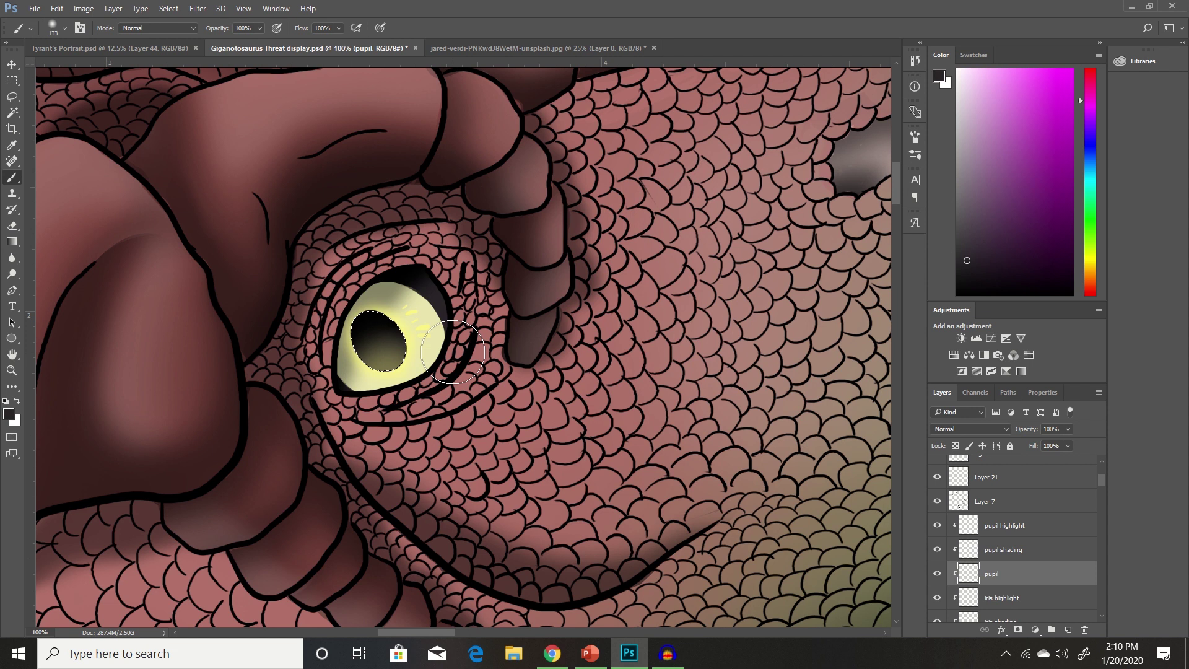
# Add a clipped layer directly above the pupil highlight layer, name it "eye highlight", and clear the pupil selection
pyautogui.click(1033, 528)
pyautogui.click(1066, 630)
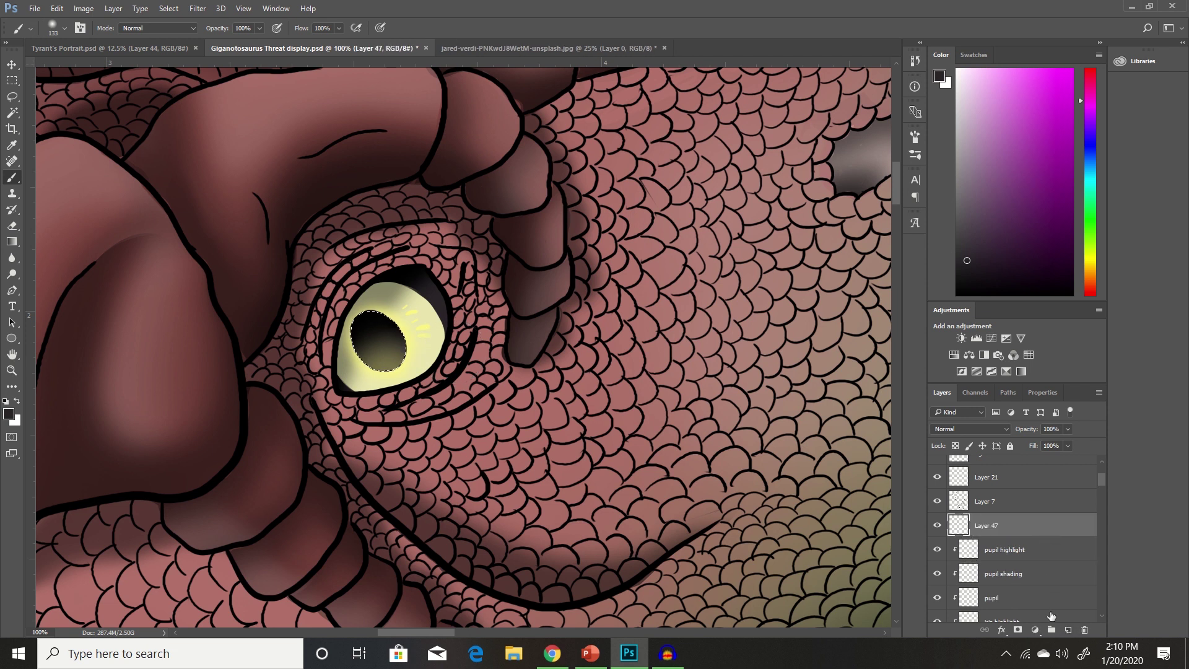
pyautogui.keyDown('alt'); pyautogui.click(1029, 536); pyautogui.keyUp('alt')
pyautogui.doubleClick(997, 526)
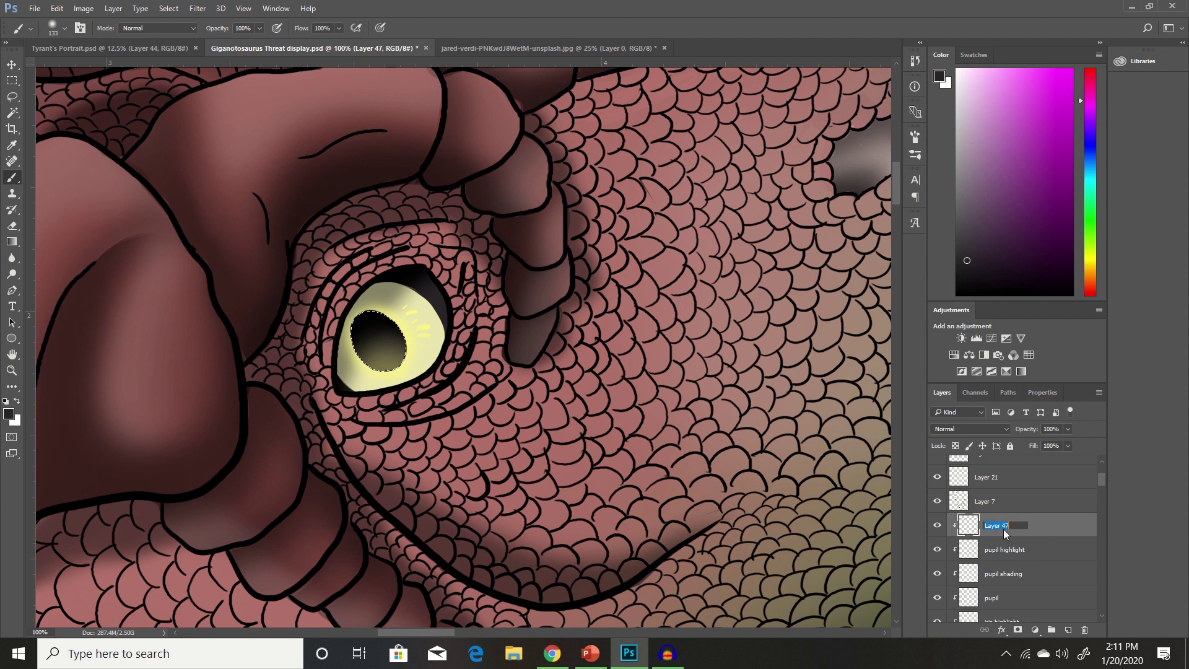
pyautogui.press('BackSpace')
pyautogui.write('eye highlight')
pyautogui.click(1046, 525)
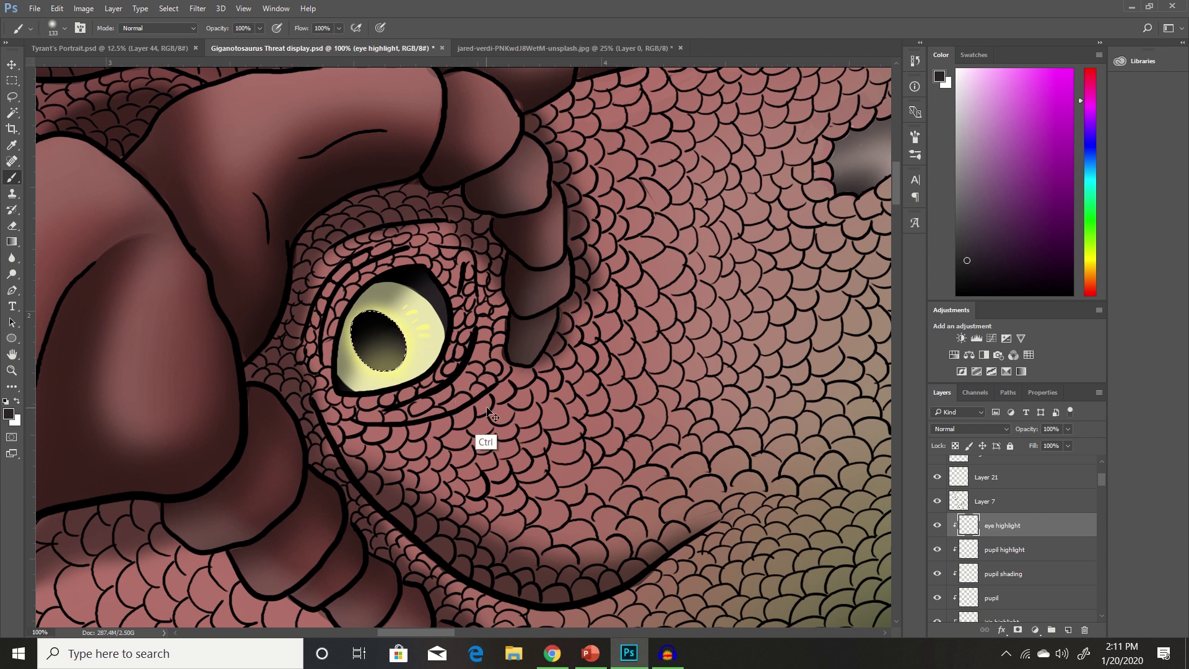
pyautogui.hotkey('ctrl', 'd')
# Touch up the pupil's edge on the pupil layer with a black 15 px Brush at 100% hardness
pyautogui.scroll(-3, 461, 378)
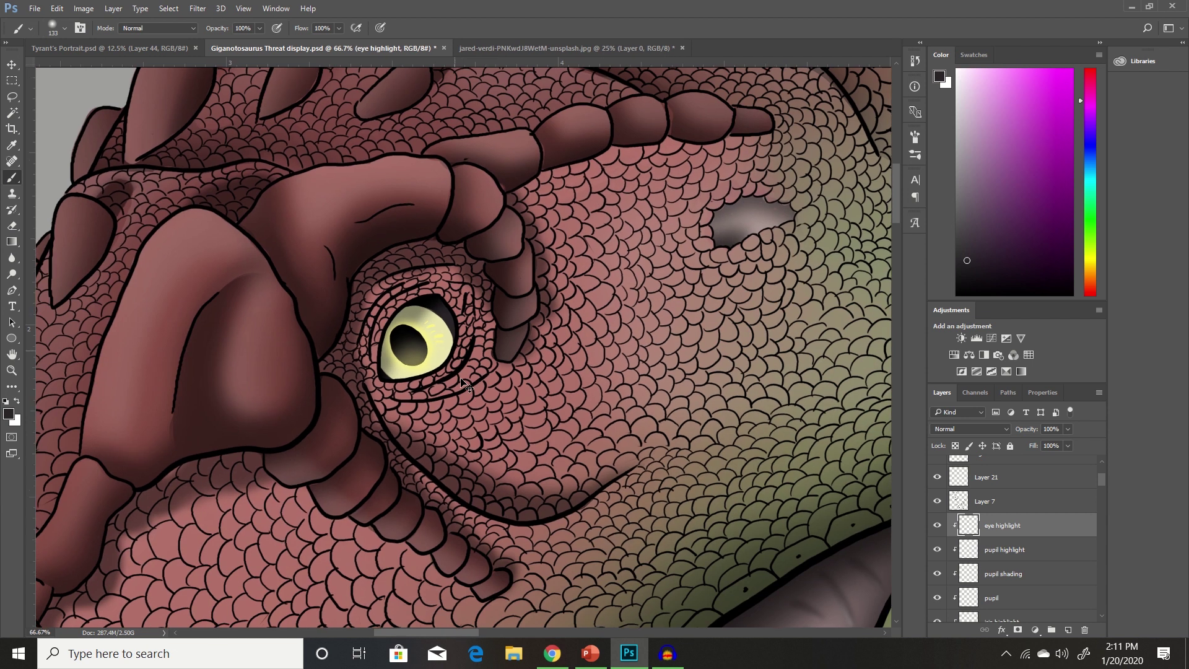
pyautogui.scroll(5, 461, 378)
pyautogui.scroll(1, 461, 379)
pyautogui.hscroll(-3, 461, 378)
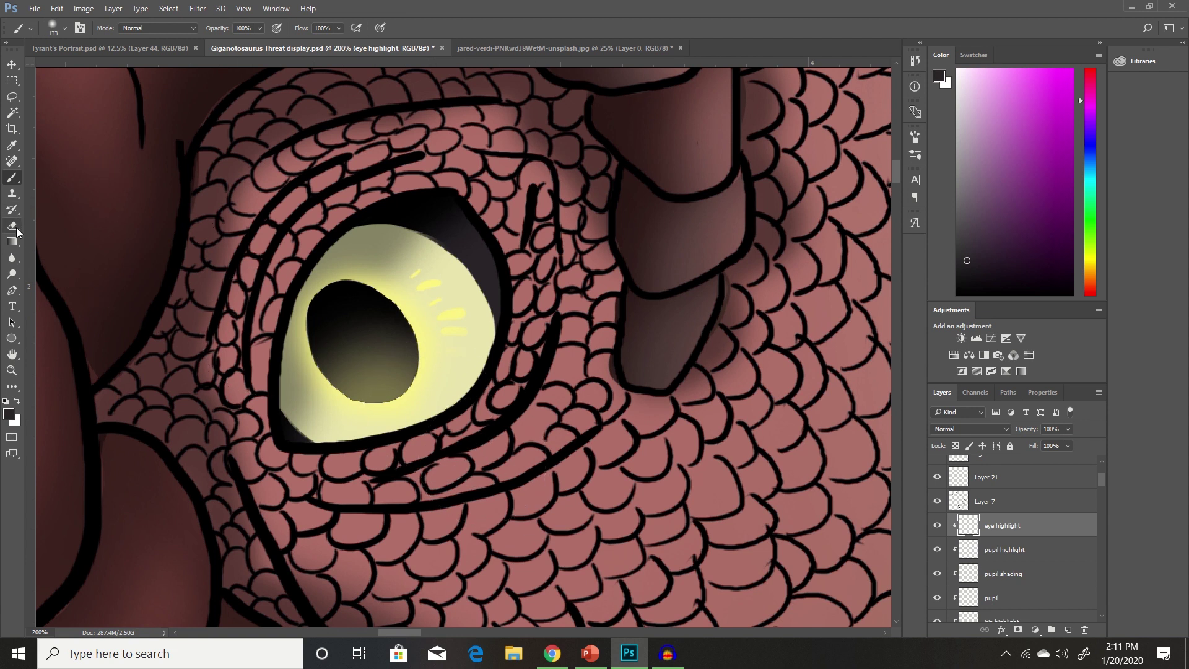
pyautogui.click(1003, 589)
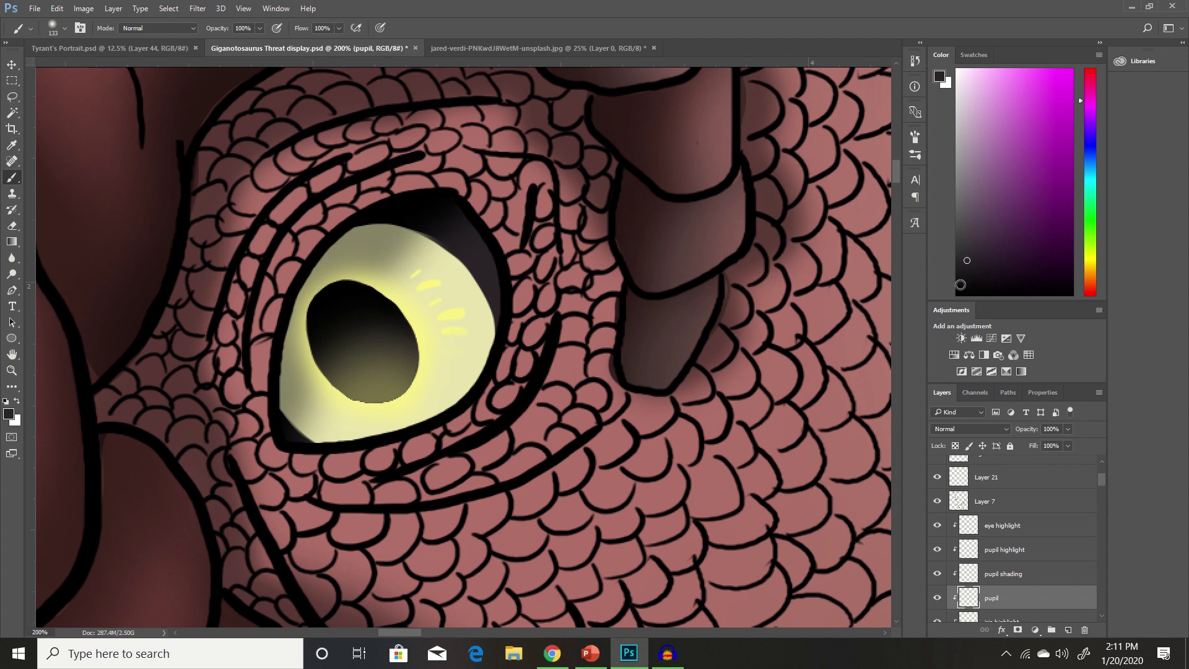
pyautogui.click(960, 294)
pyautogui.click(64, 28)
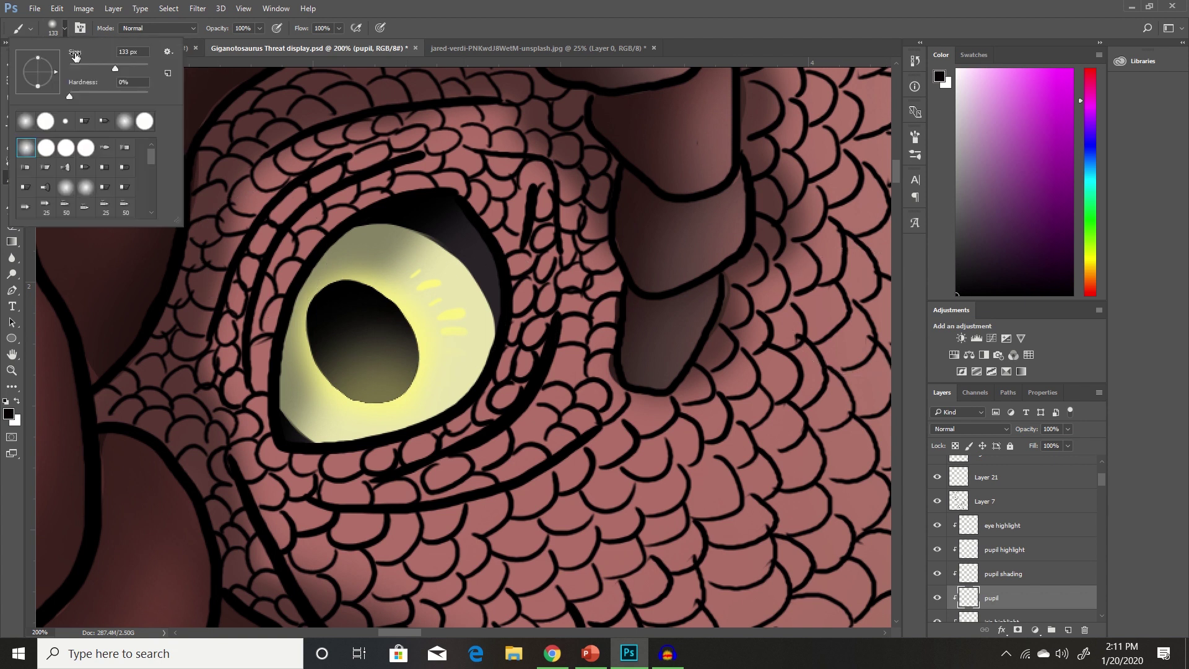
pyautogui.click(67, 148)
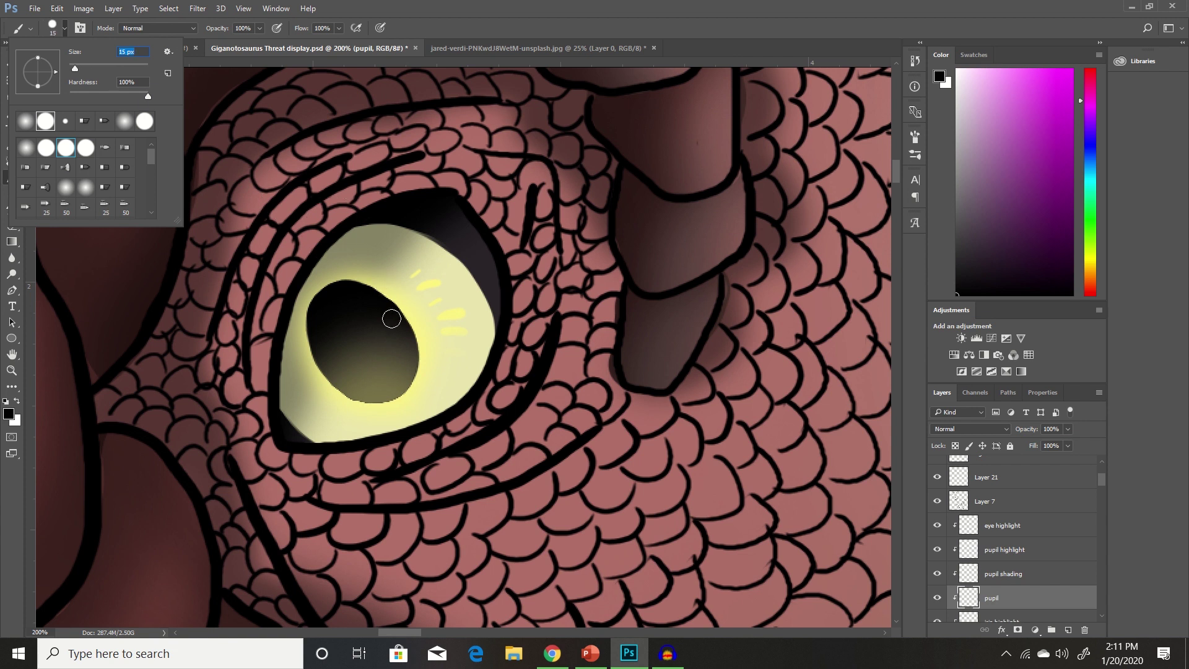
pyautogui.press('Return')
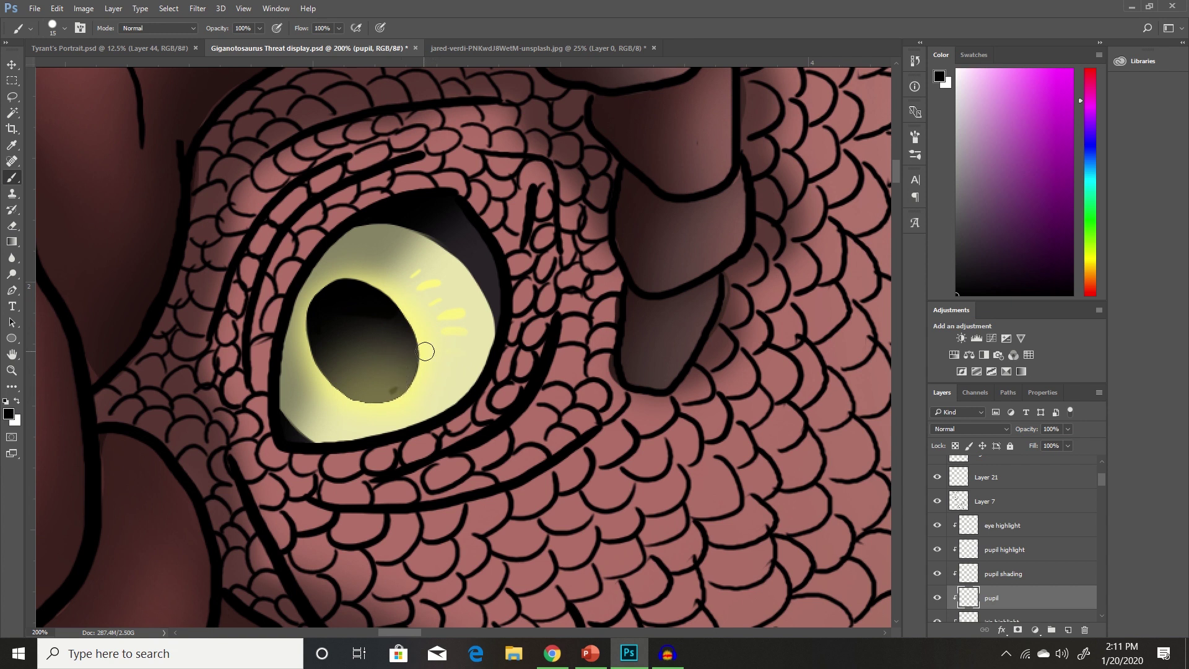
# Undo the stray black strokes and smooth the pupil's upper-left edge with black
pyautogui.hotkey('ctrl', 'alt')
pyautogui.hotkey('ctrl', '-')
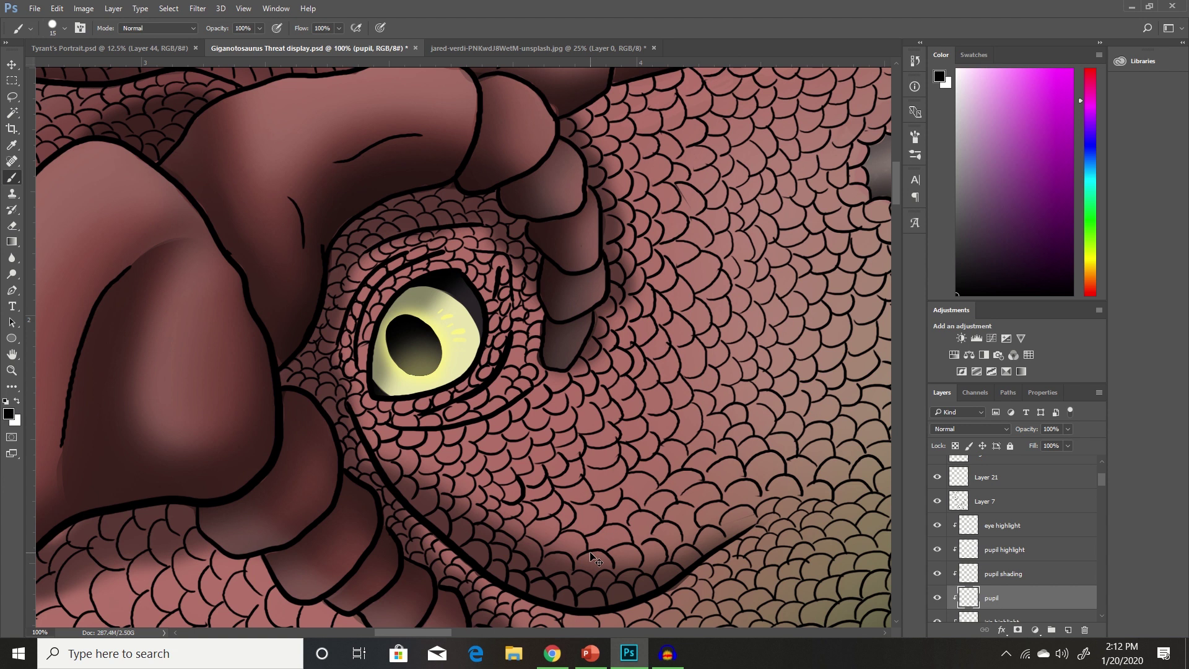
pyautogui.hotkey('ctrl', '+')
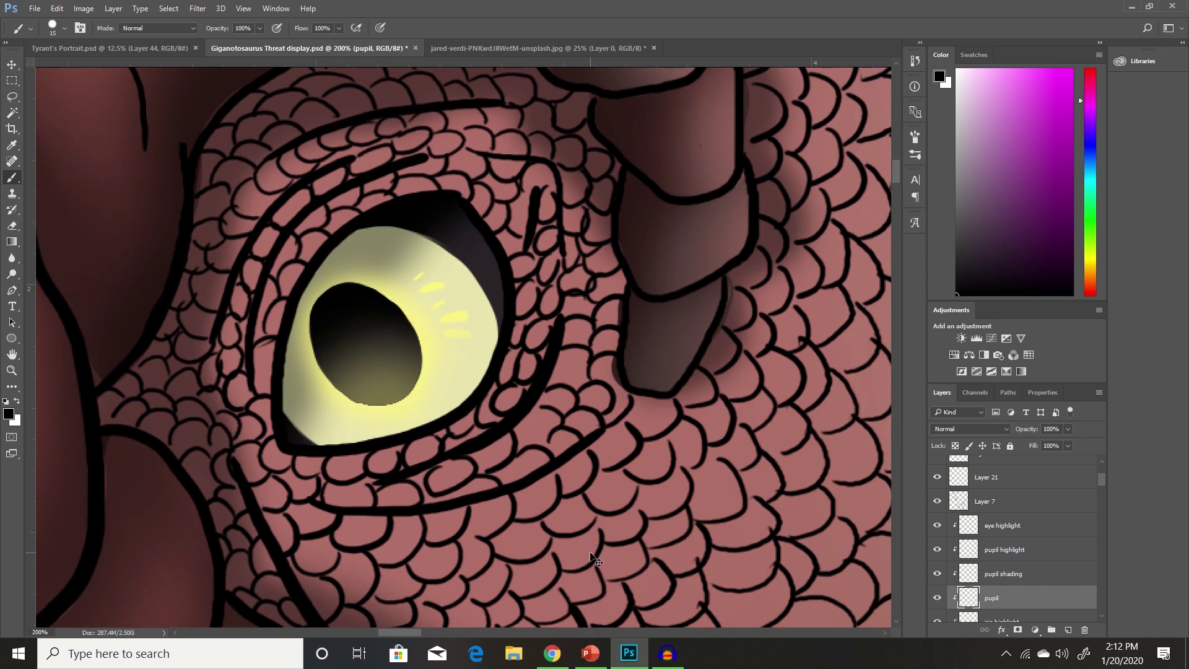
pyautogui.hotkey('ctrl', 'z')
pyautogui.moveTo(332, 297)
pyautogui.mouseDown()
pyautogui.moveTo(322, 314)
pyautogui.moveTo(321, 300)
pyautogui.moveTo(349, 292)
pyautogui.moveTo(364, 310)
pyautogui.moveTo(341, 291)
pyautogui.moveTo(319, 312)
pyautogui.moveTo(332, 296)
pyautogui.mouseUp()
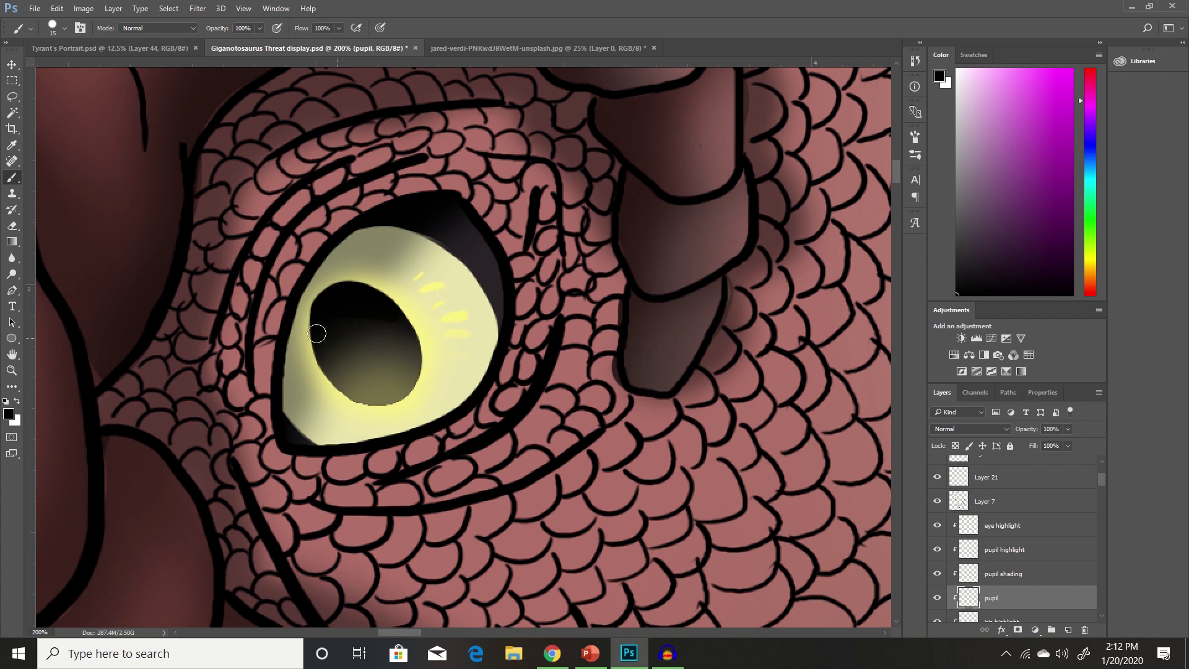
# Clean up the pupil's lower edge with a 21 px Eraser at 100% hardness
pyautogui.click(15, 227)
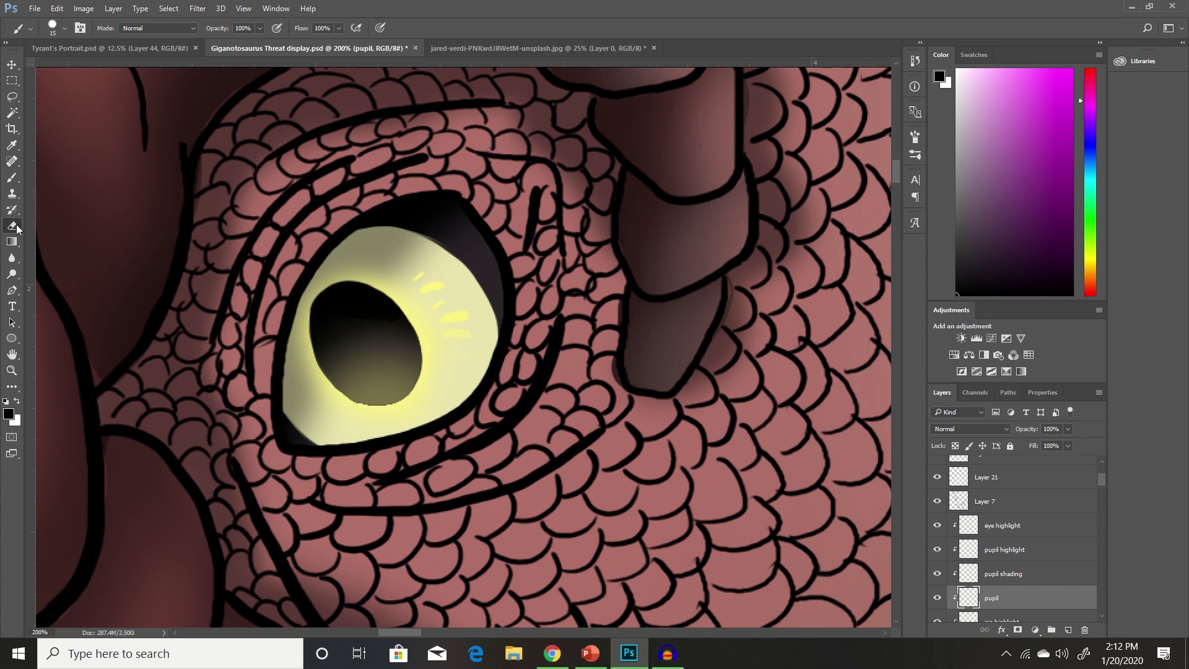
pyautogui.click(64, 29)
pyautogui.click(66, 148)
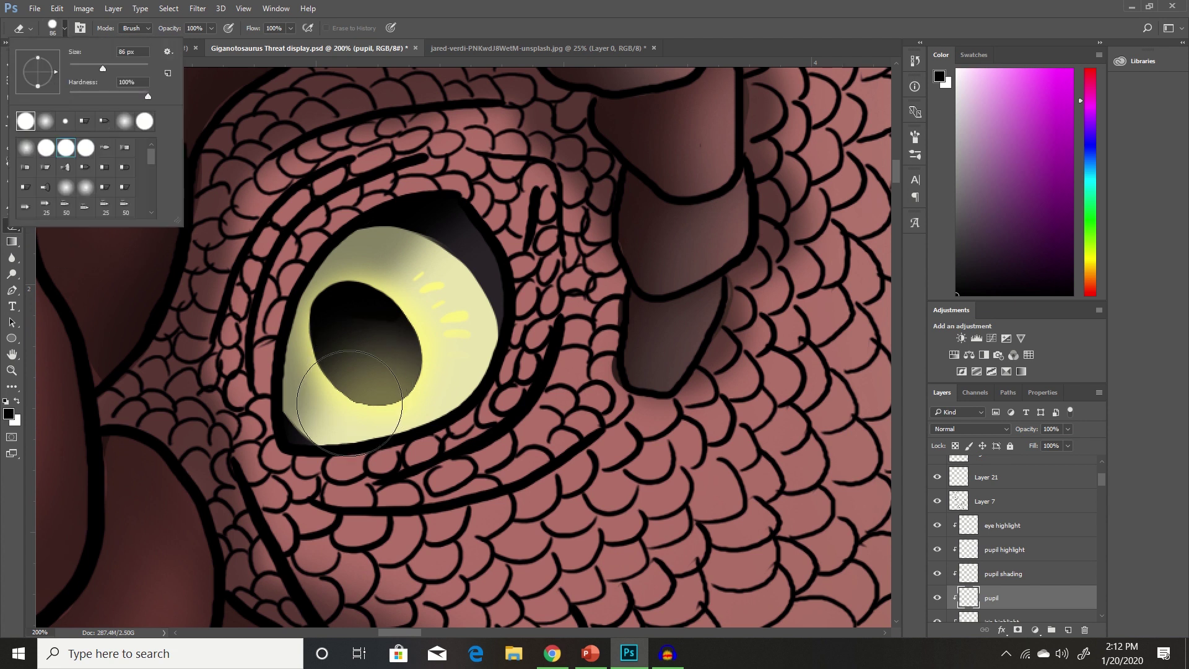
pyautogui.click(78, 68)
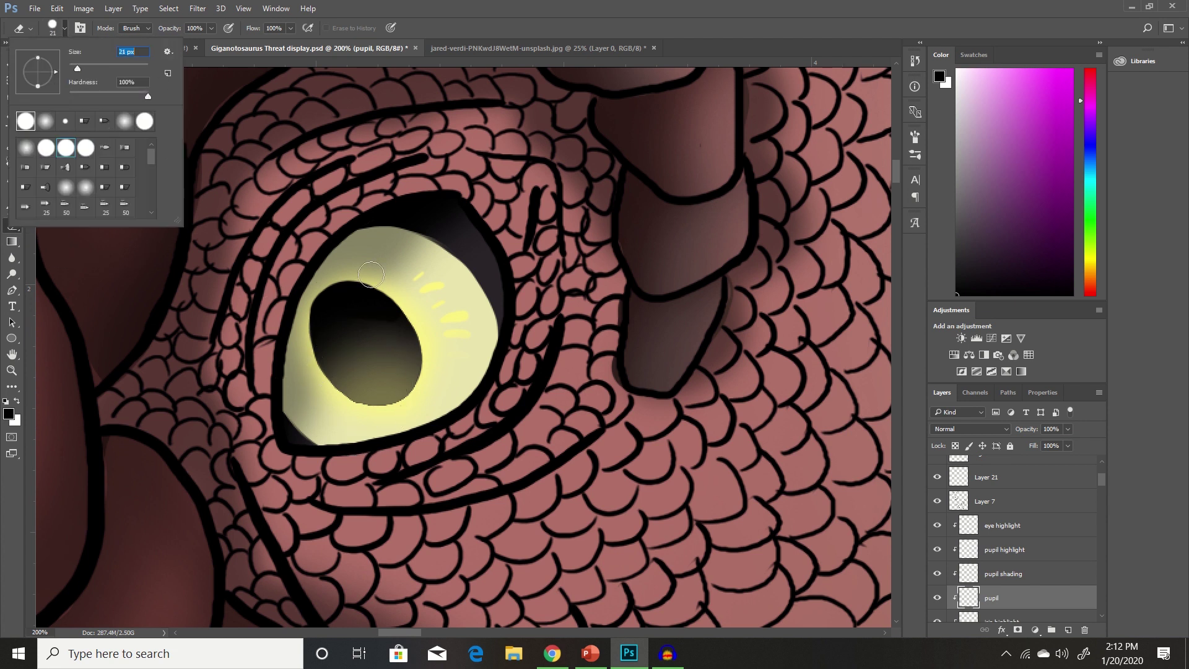
pyautogui.click(347, 412)
pyautogui.moveTo(347, 412)
pyautogui.mouseDown()
pyautogui.moveTo(378, 420)
pyautogui.moveTo(417, 405)
pyautogui.mouseUp()
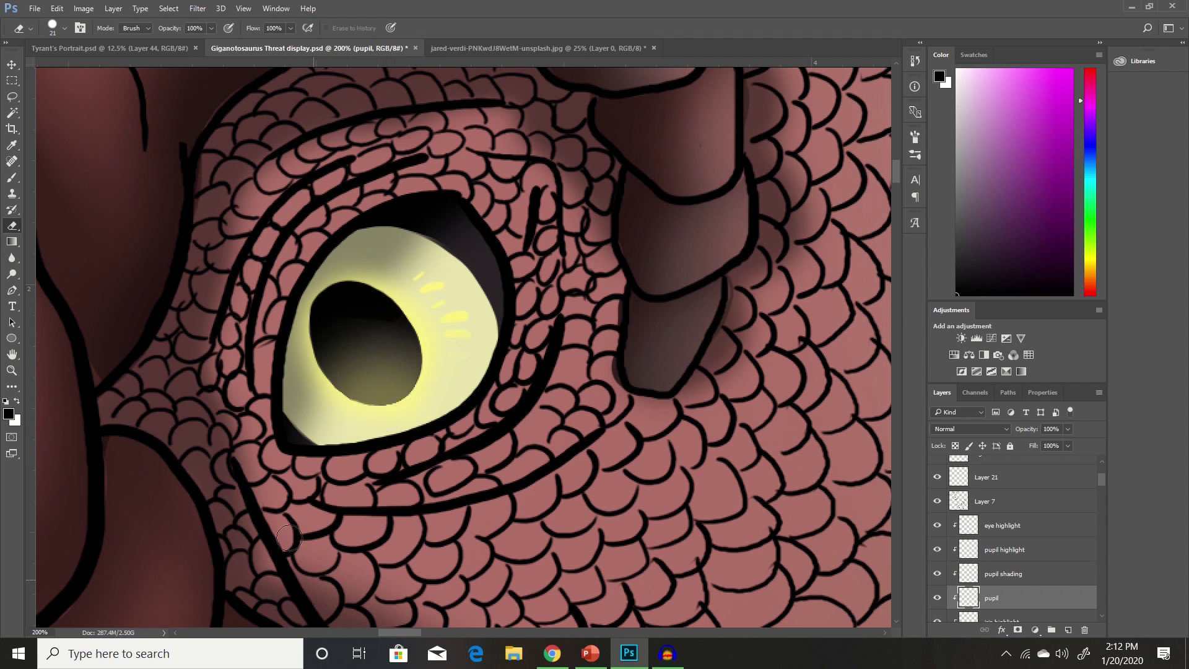
# Compare the dinosaur's eye with the eagle reference photo's eye, both up close and across the whole painting
pyautogui.hotkey('ctrl', '-')
pyautogui.hotkey('ctrl', '-')
pyautogui.hotkey('ctrl', '-')
pyautogui.hotkey('ctrl', '-')
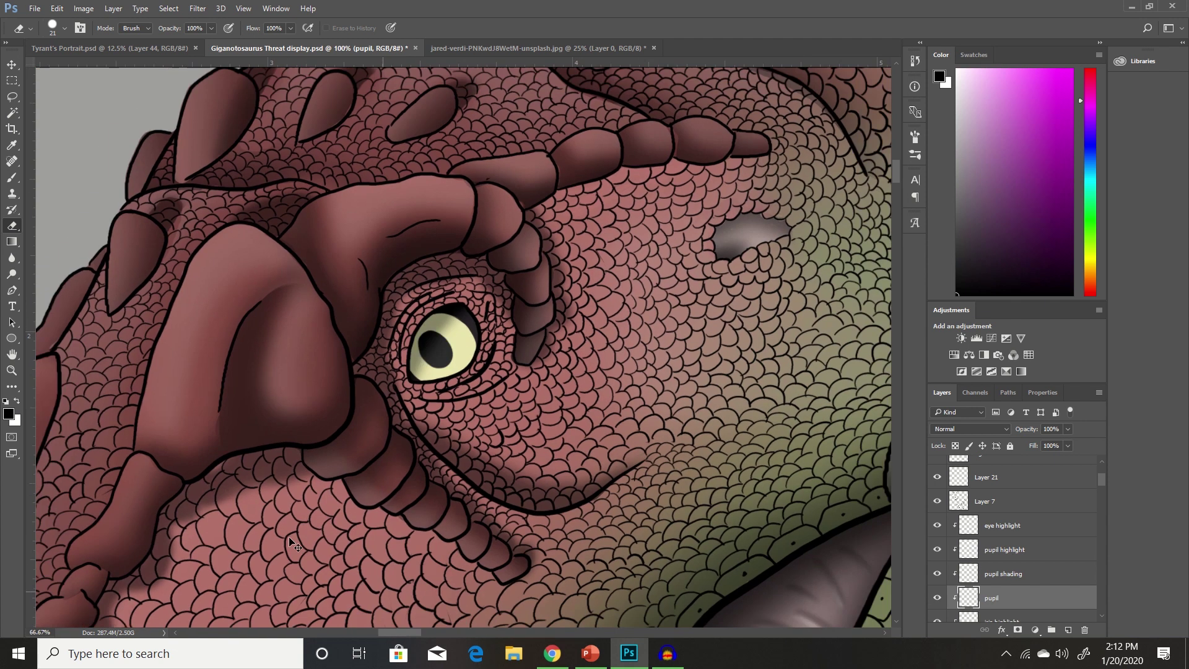
pyautogui.hotkey('ctrl', '-')
pyautogui.hotkey('ctrl', '-')
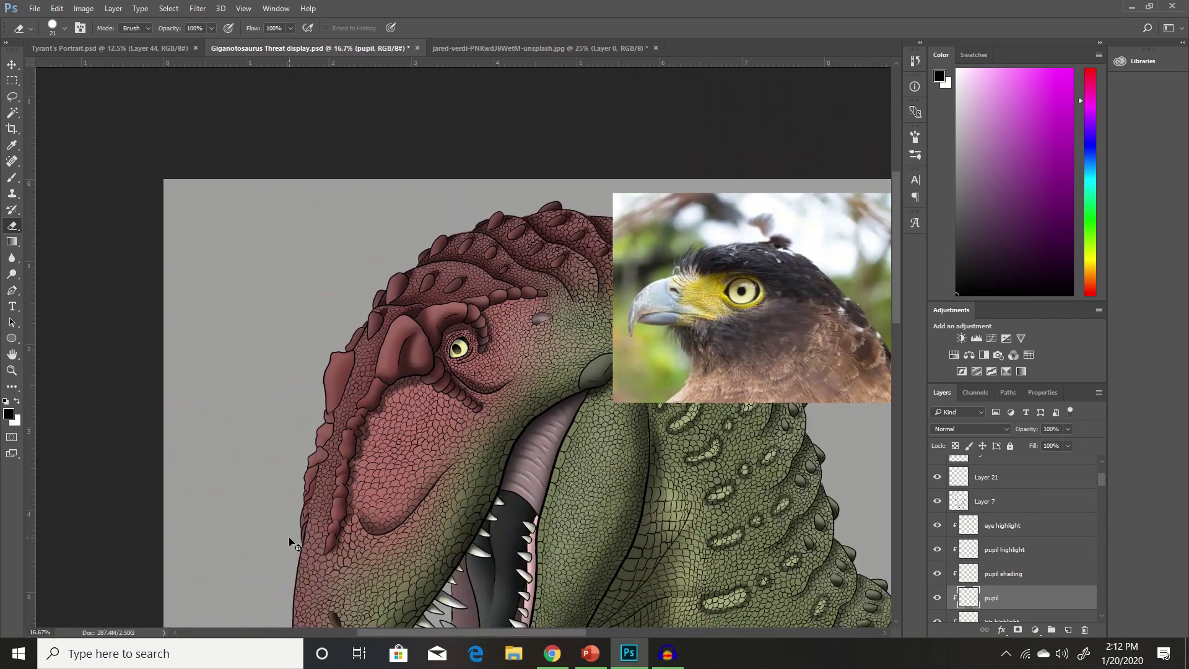
pyautogui.hotkey('ctrl', '+')
pyautogui.hotkey('ctrl', '+')
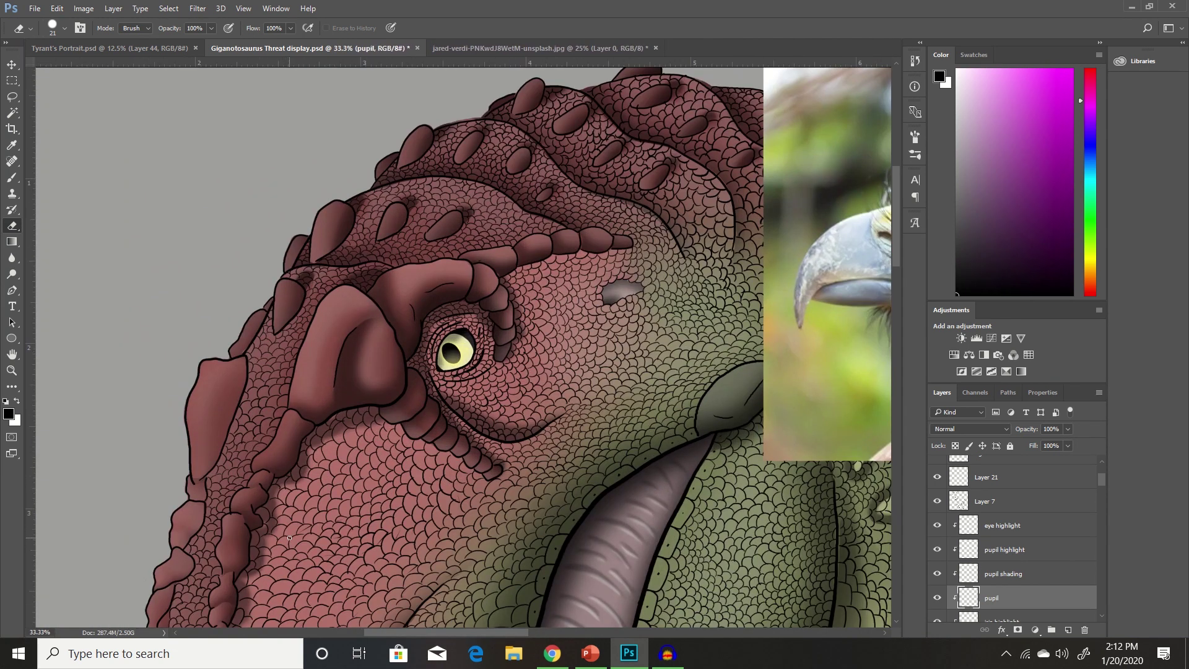
pyautogui.hscroll(5, 717, 328)
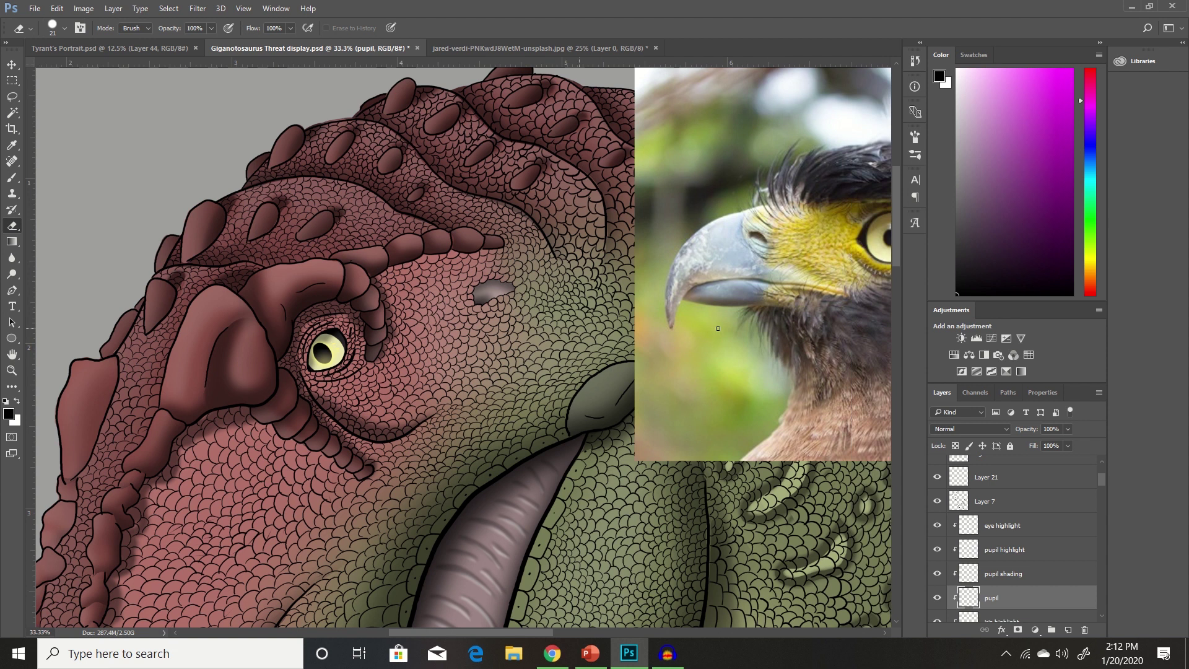
pyautogui.hscroll(-1, 685, 420)
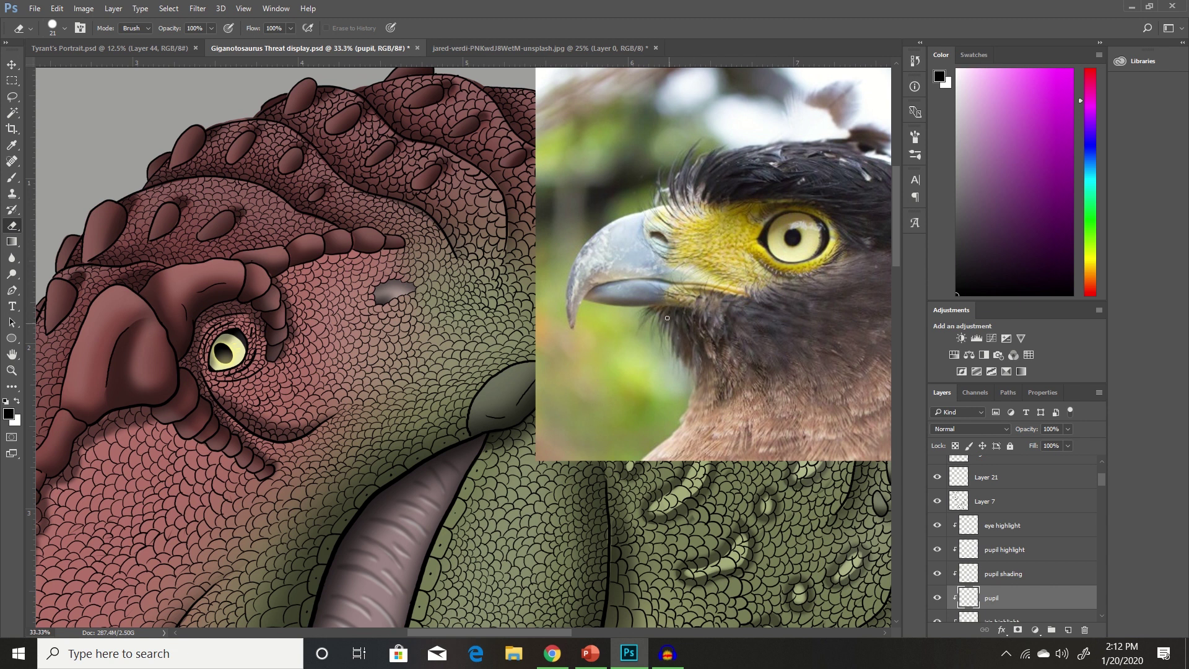
pyautogui.hotkey('ctrl', '-')
pyautogui.hotkey('ctrl', '-')
pyautogui.hotkey('ctrl', '-')
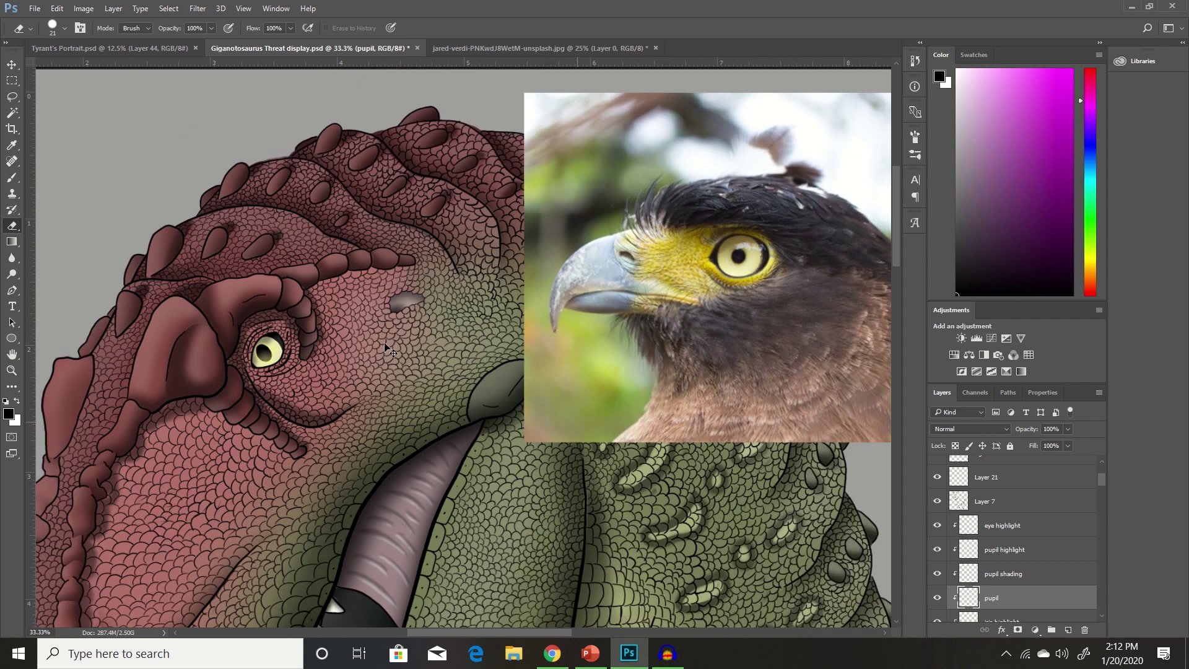
pyautogui.hotkey('ctrl', '-')
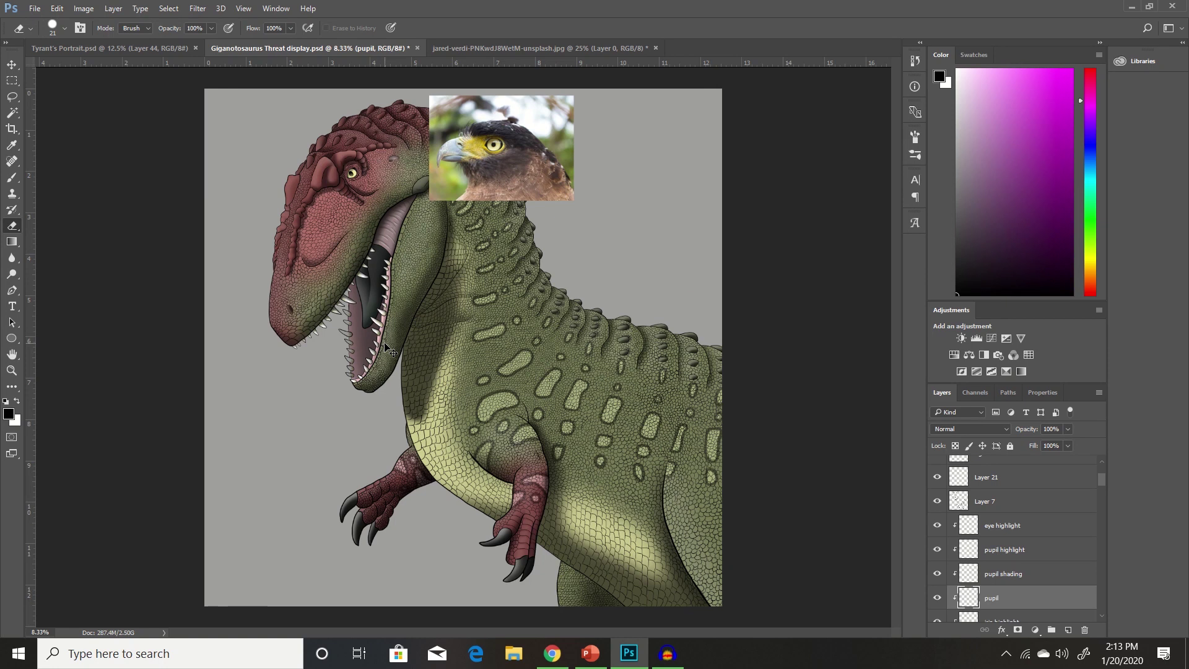
pyautogui.hotkey('ctrl', '+')
pyautogui.hotkey('ctrl', '+')
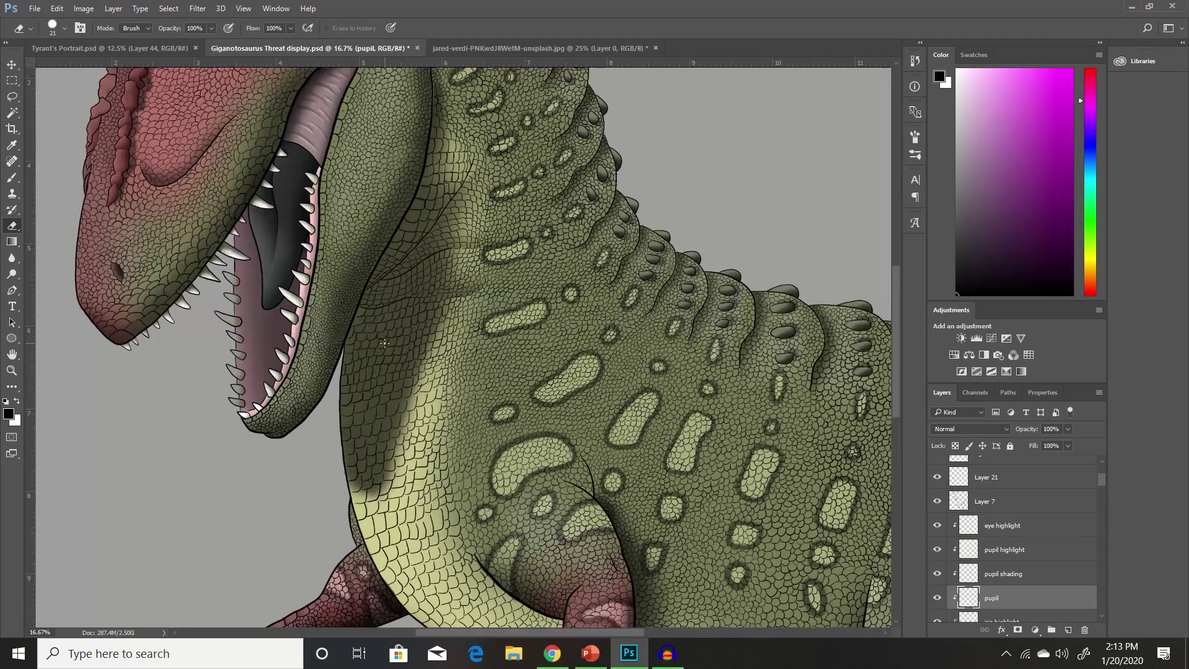
pyautogui.scroll(5, 427, 335)
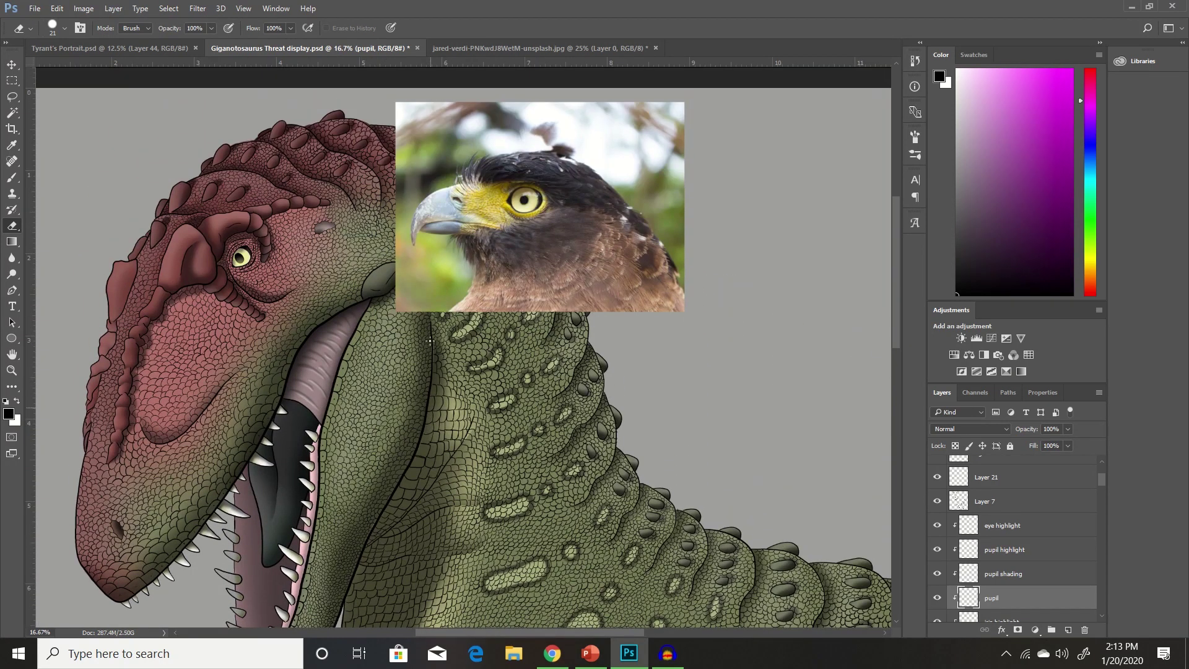
pyautogui.hotkey('ctrl', '+')
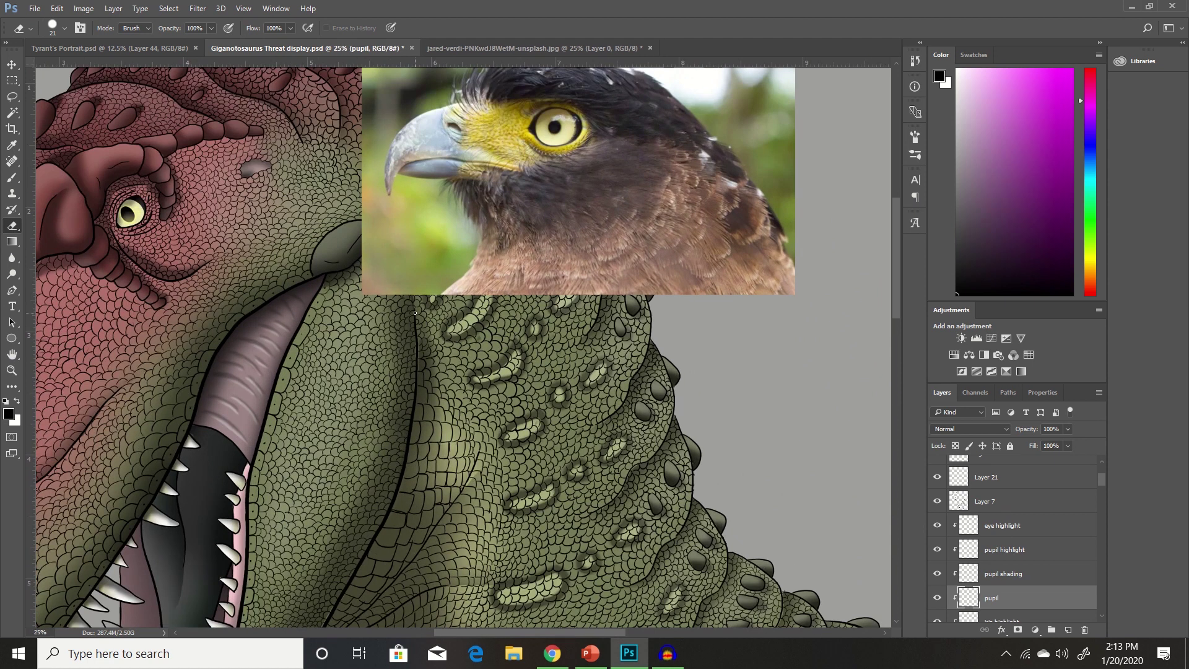
pyautogui.hscroll(-5, 318, 335)
pyautogui.hscroll(-2, 318, 334)
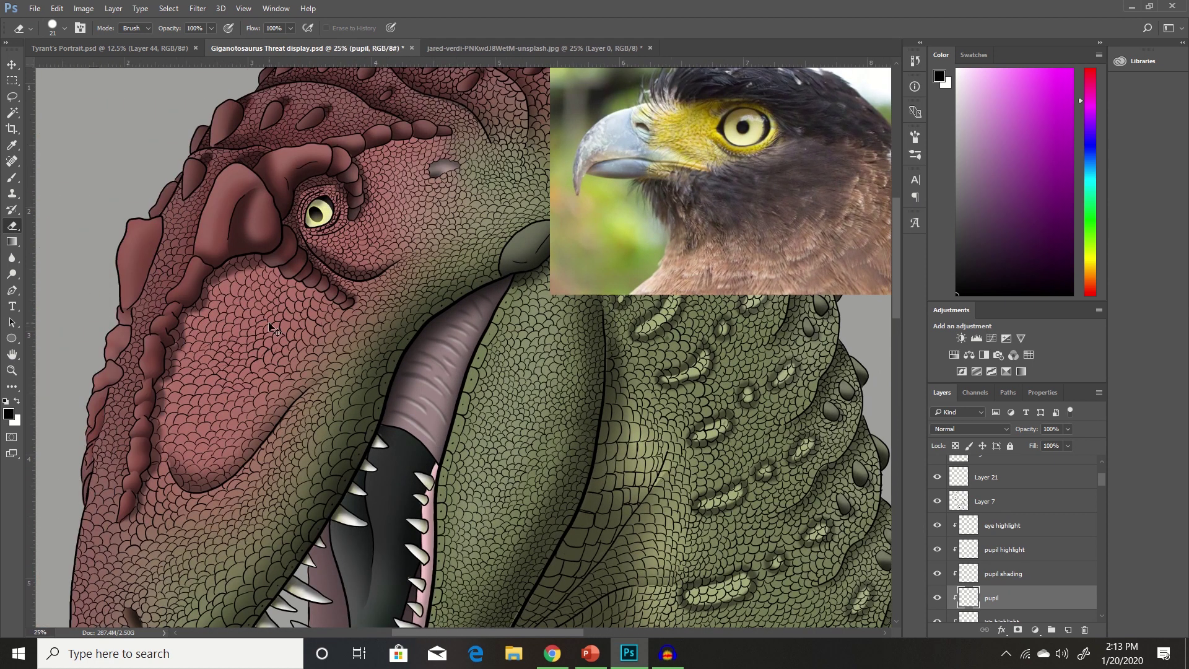
pyautogui.hotkey('ctrl', '+')
pyautogui.scroll(7, 411, 408)
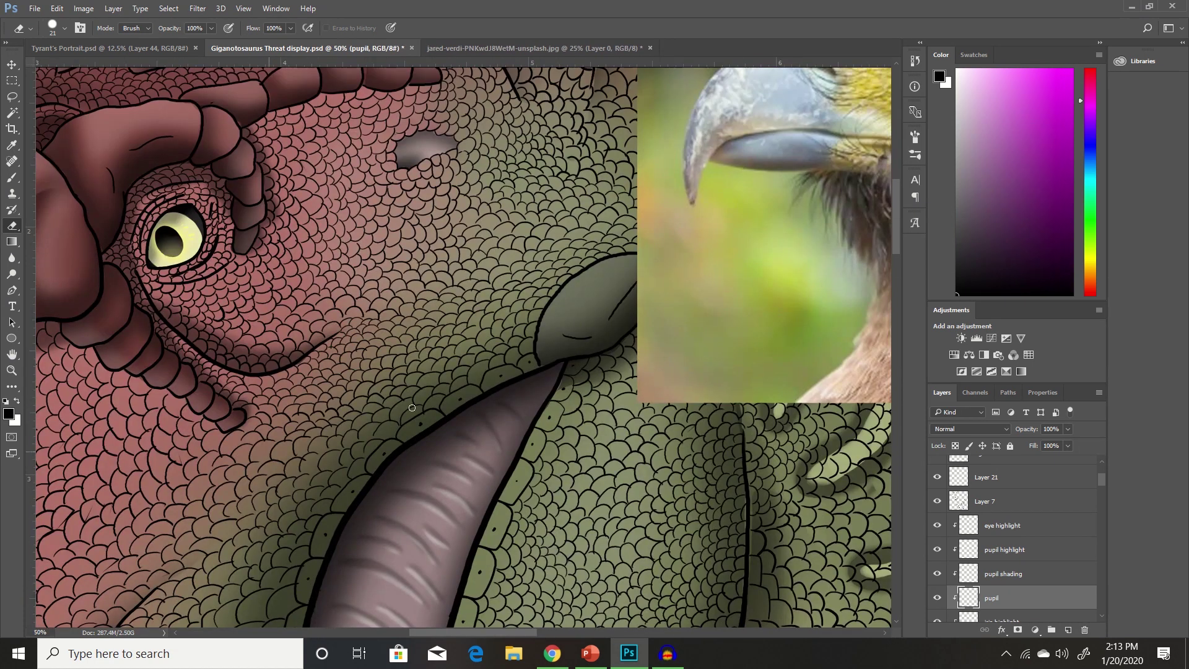
pyautogui.scroll(1, 411, 408)
pyautogui.hscroll(-5, 412, 407)
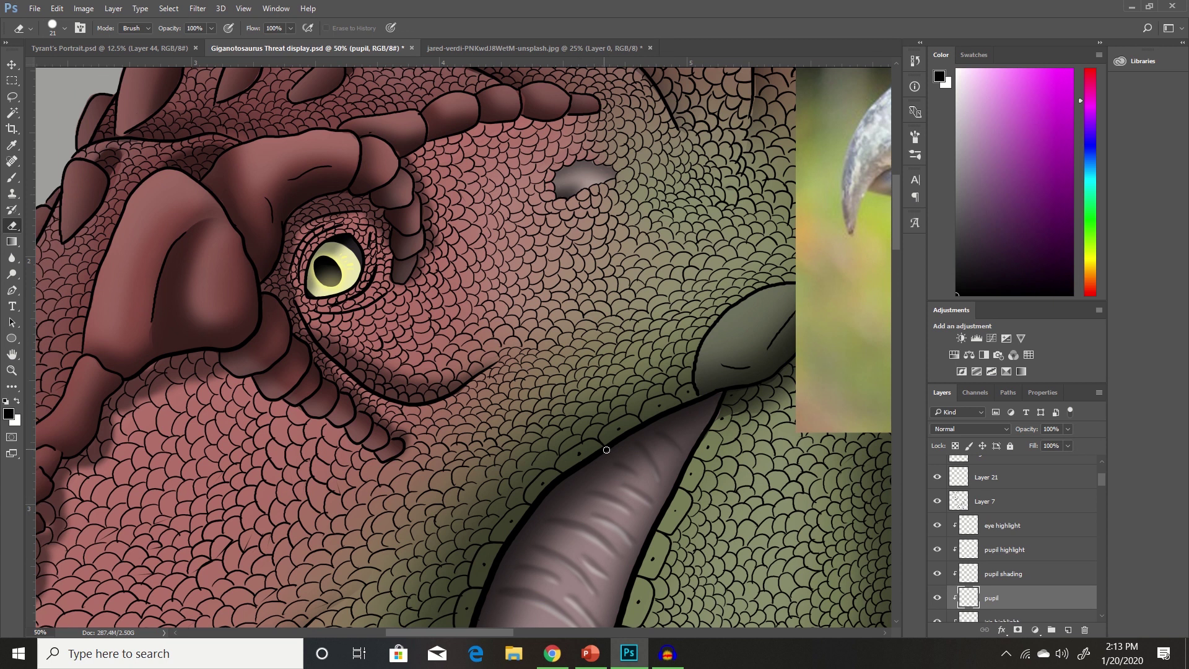
pyautogui.hscroll(-1, 606, 450)
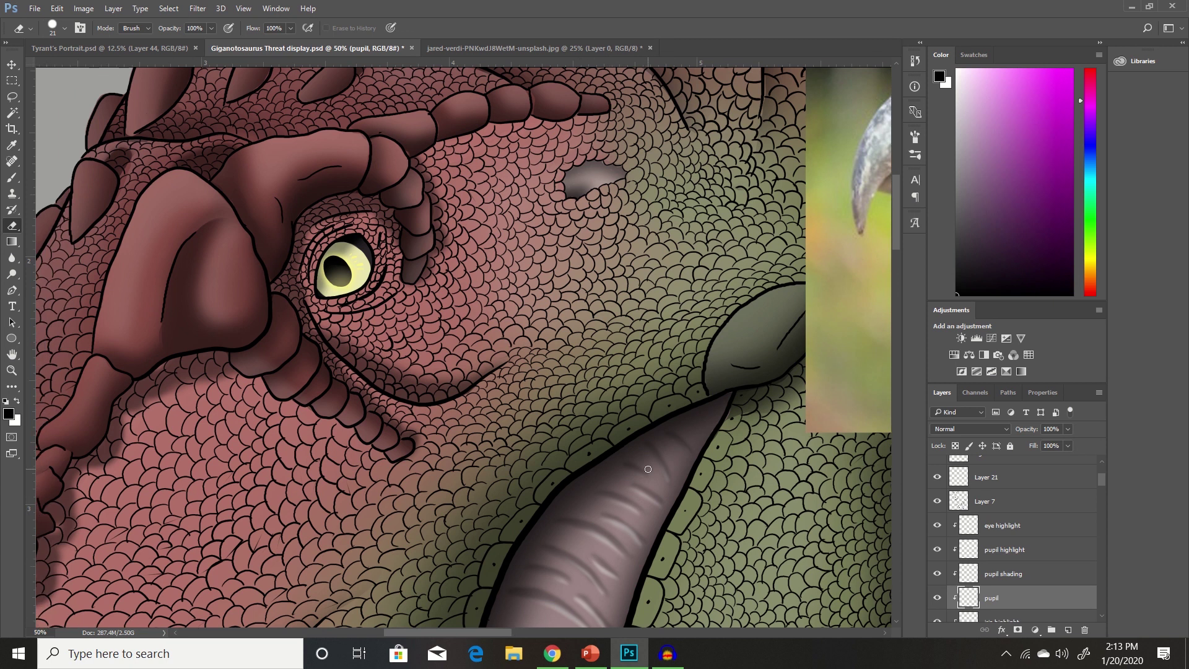
# Cover most of the eye with white on the eye highlight layer using a 15 px Brush, and set the layer's opacity to 38%
pyautogui.click(1015, 525)
pyautogui.moveTo(959, 74); pyautogui.dragTo(949, 64)
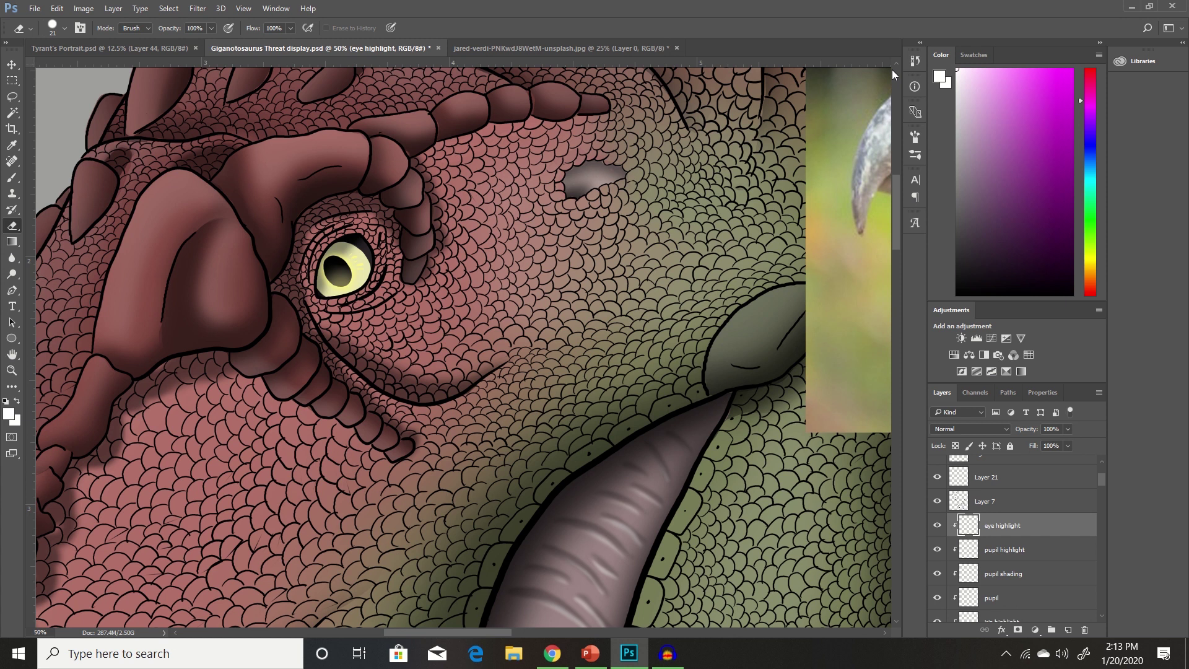
pyautogui.hotkey('ctrl', '+')
pyautogui.hotkey('ctrl', '+')
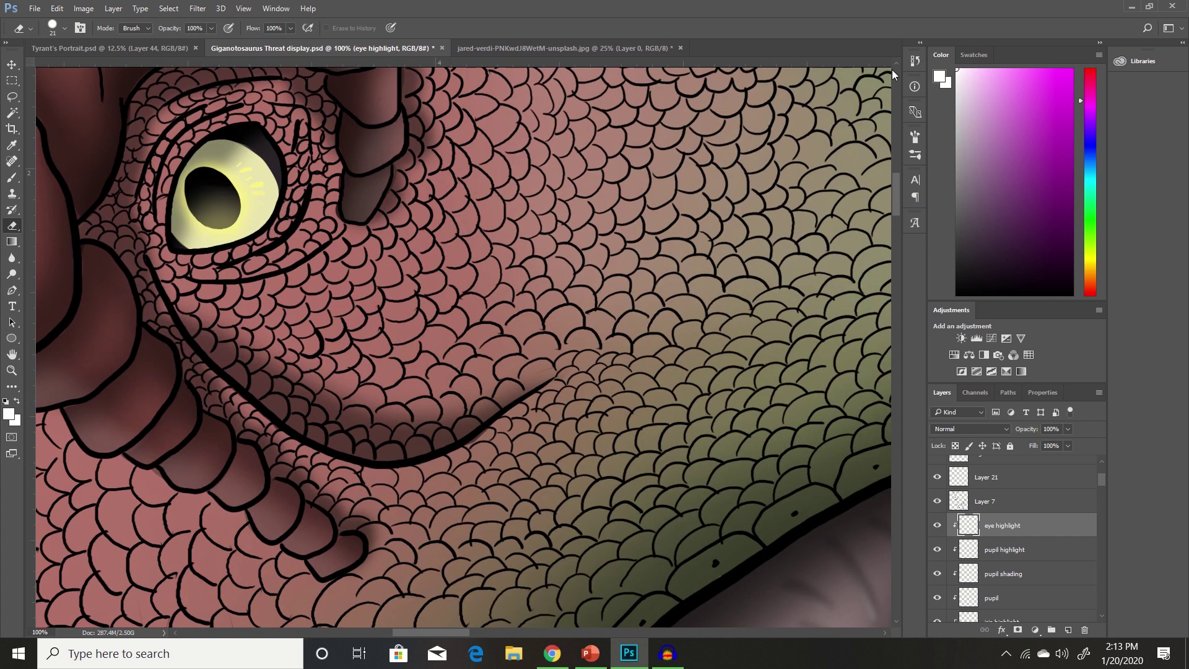
pyautogui.moveTo(194, 177); pyautogui.dragTo(321, 304)
pyautogui.click(11, 177)
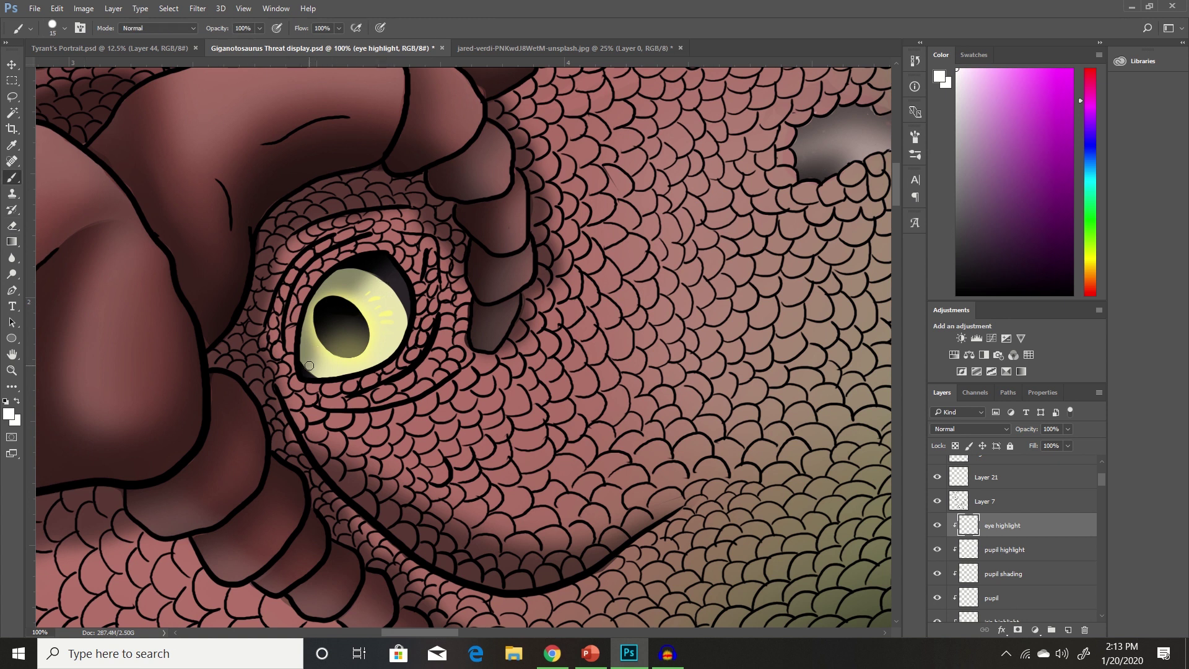
pyautogui.moveTo(309, 355)
pyautogui.mouseDown()
pyautogui.moveTo(338, 281)
pyautogui.moveTo(383, 263)
pyautogui.moveTo(394, 310)
pyautogui.moveTo(347, 363)
pyautogui.moveTo(315, 366)
pyautogui.moveTo(315, 334)
pyautogui.moveTo(343, 286)
pyautogui.moveTo(379, 271)
pyautogui.moveTo(378, 331)
pyautogui.moveTo(351, 355)
pyautogui.moveTo(323, 359)
pyautogui.moveTo(324, 341)
pyautogui.moveTo(317, 350)
pyautogui.moveTo(336, 330)
pyautogui.moveTo(355, 337)
pyautogui.moveTo(371, 324)
pyautogui.moveTo(377, 291)
pyautogui.moveTo(358, 281)
pyautogui.moveTo(321, 344)
pyautogui.moveTo(359, 312)
pyautogui.moveTo(362, 323)
pyautogui.moveTo(370, 298)
pyautogui.mouseUp()
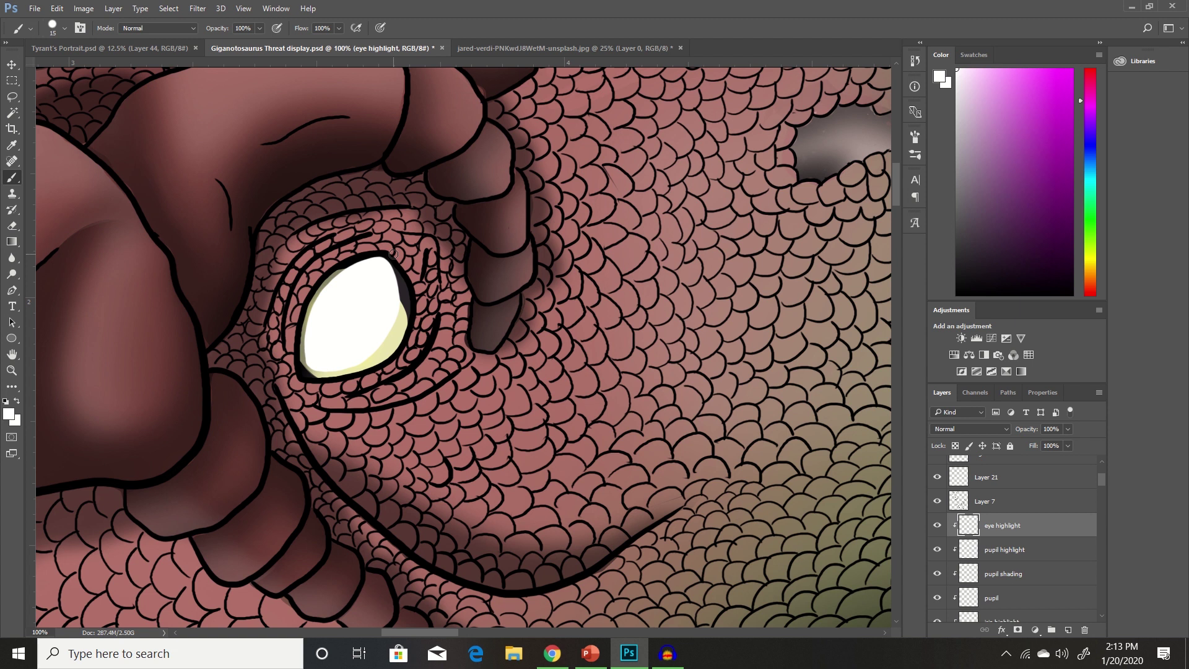
pyautogui.click(1068, 429)
pyautogui.moveTo(1047, 441); pyautogui.dragTo(1029, 443)
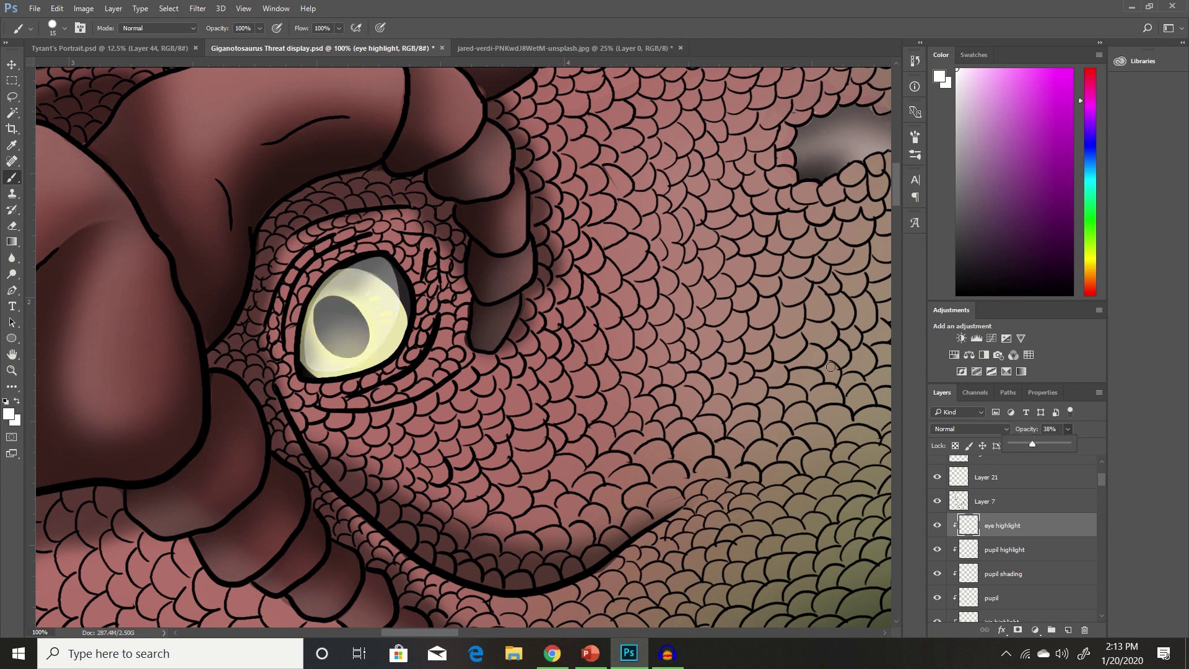
pyautogui.click(14, 226)
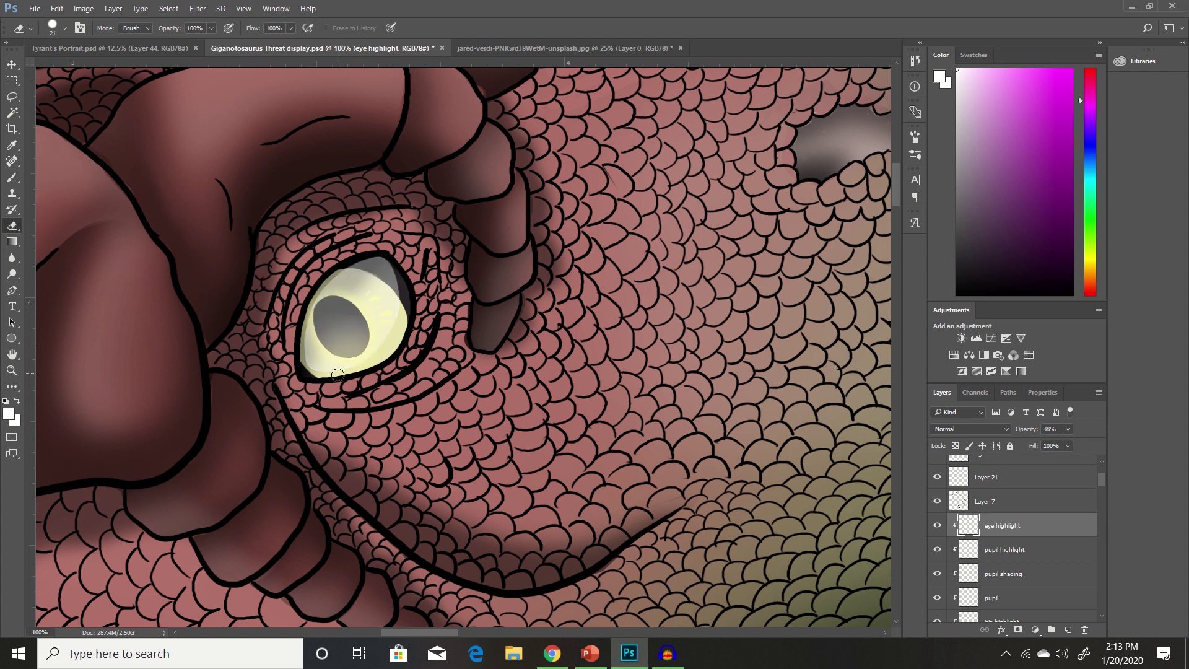
pyautogui.moveTo(325, 380)
pyautogui.mouseDown()
pyautogui.moveTo(323, 354)
pyautogui.moveTo(345, 365)
pyautogui.mouseUp()
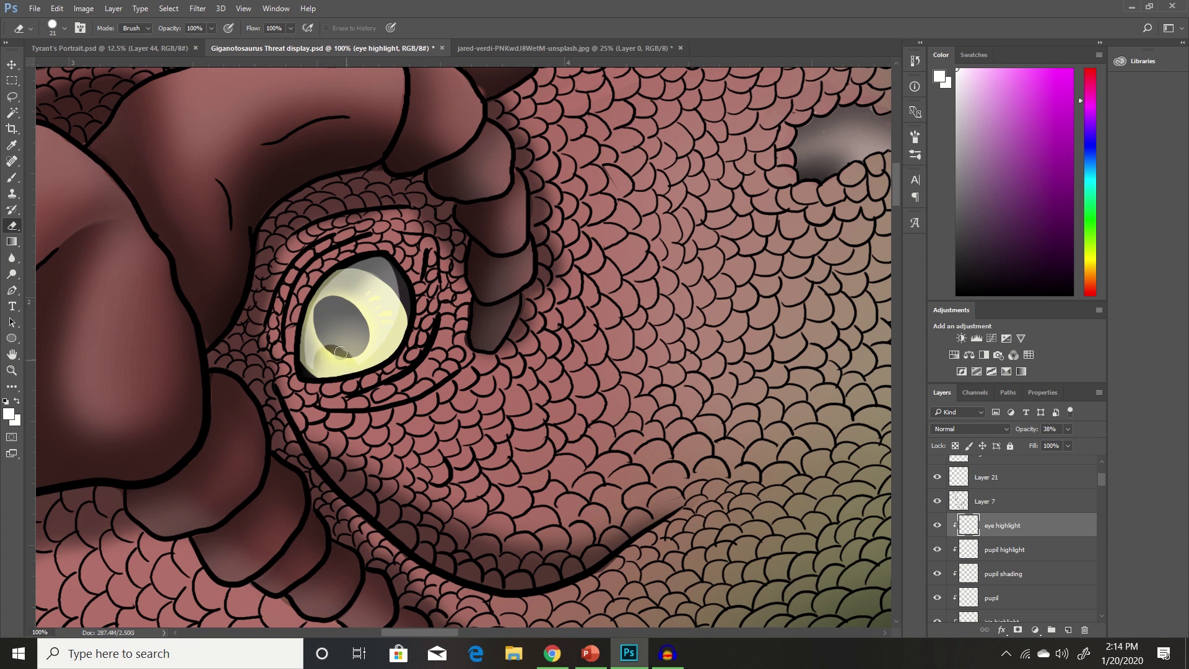
pyautogui.moveTo(337, 325)
pyautogui.mouseDown()
pyautogui.moveTo(357, 334)
pyautogui.moveTo(352, 304)
pyautogui.moveTo(375, 308)
pyautogui.moveTo(379, 342)
pyautogui.moveTo(383, 308)
pyautogui.mouseUp()
pyautogui.hotkey('ctrl', 'z')
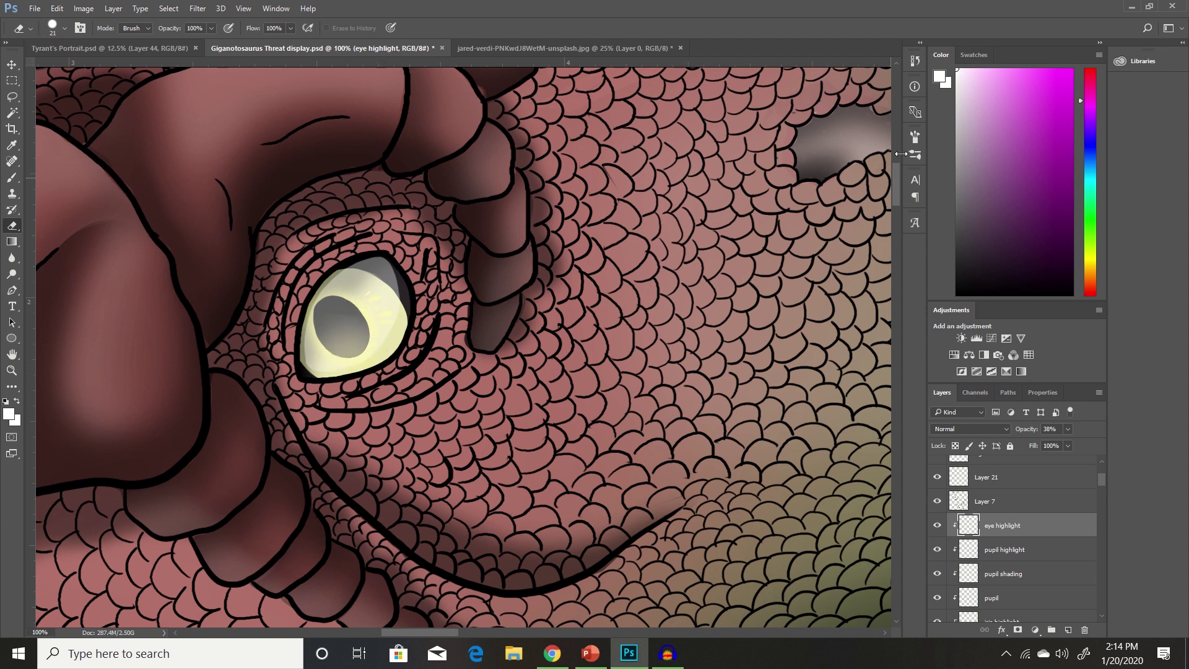
# Carve the white eye highlight into reflection shapes with a 21 px Eraser at 100% hardness, clearing it from parts of the pupil, iris and upper corner
pyautogui.click(915, 136)
pyautogui.moveTo(782, 344); pyautogui.dragTo(740, 348)
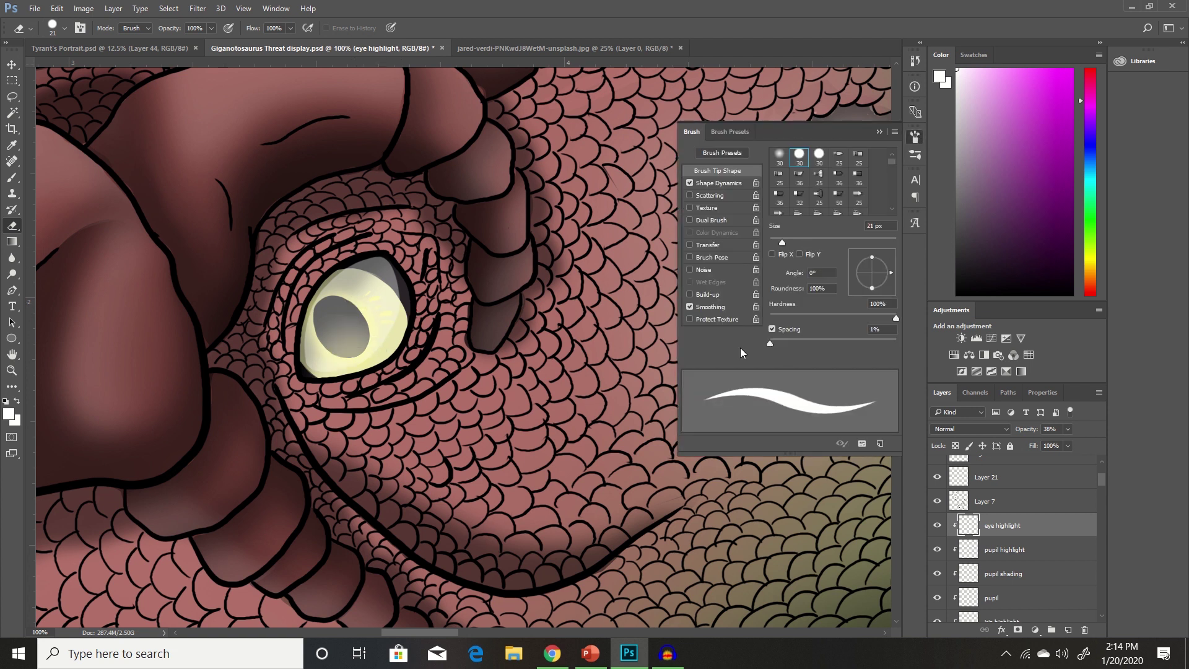
pyautogui.click(878, 132)
pyautogui.moveTo(343, 351)
pyautogui.mouseDown()
pyautogui.moveTo(320, 373)
pyautogui.moveTo(327, 345)
pyautogui.moveTo(344, 356)
pyautogui.moveTo(343, 322)
pyautogui.moveTo(366, 336)
pyautogui.moveTo(345, 358)
pyautogui.moveTo(320, 344)
pyautogui.moveTo(319, 366)
pyautogui.mouseUp()
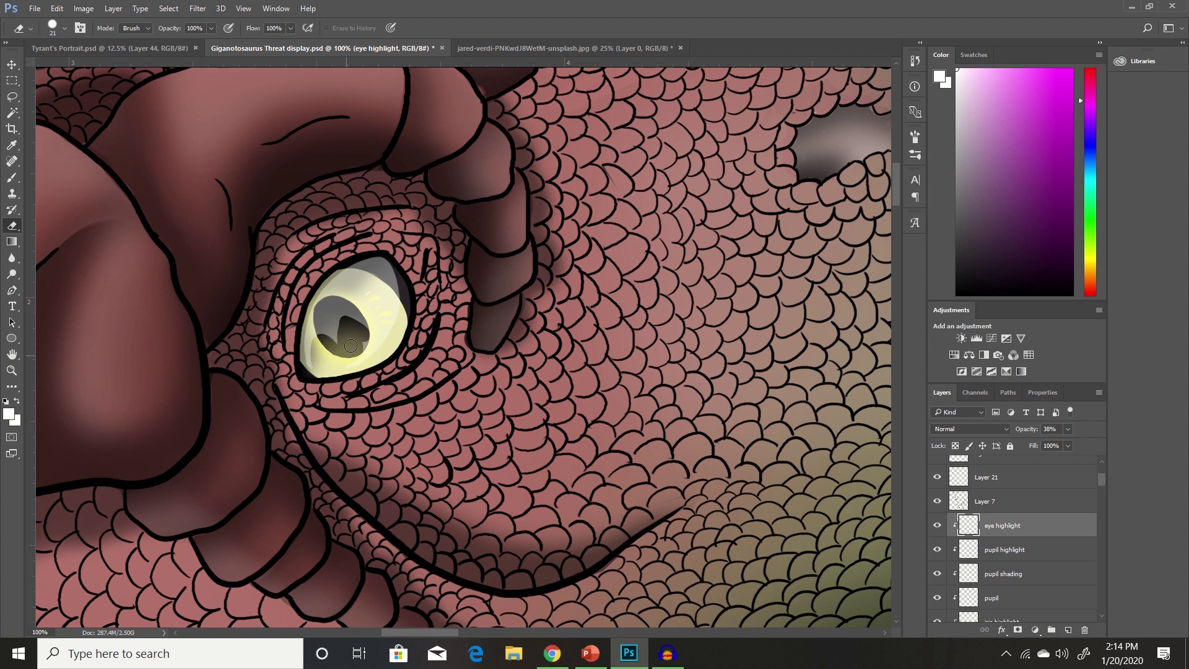
pyautogui.moveTo(364, 328)
pyautogui.mouseDown()
pyautogui.moveTo(361, 292)
pyautogui.moveTo(374, 301)
pyautogui.moveTo(367, 349)
pyautogui.moveTo(380, 319)
pyautogui.moveTo(394, 324)
pyautogui.moveTo(385, 316)
pyautogui.mouseUp()
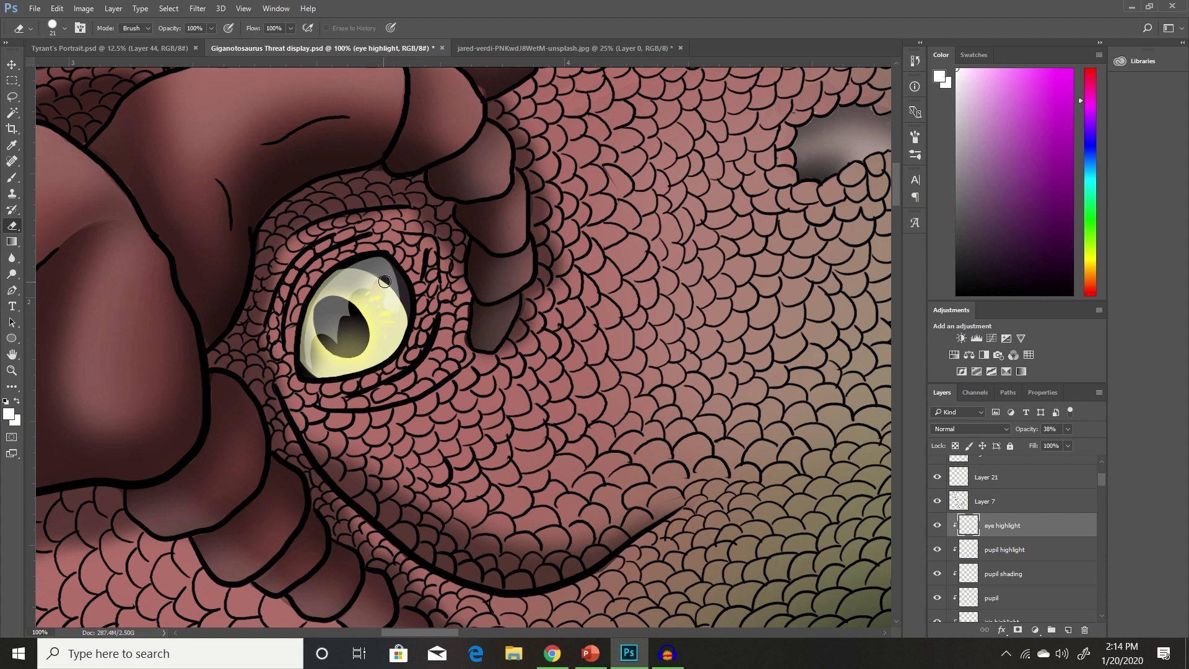
pyautogui.moveTo(384, 282); pyautogui.dragTo(405, 263)
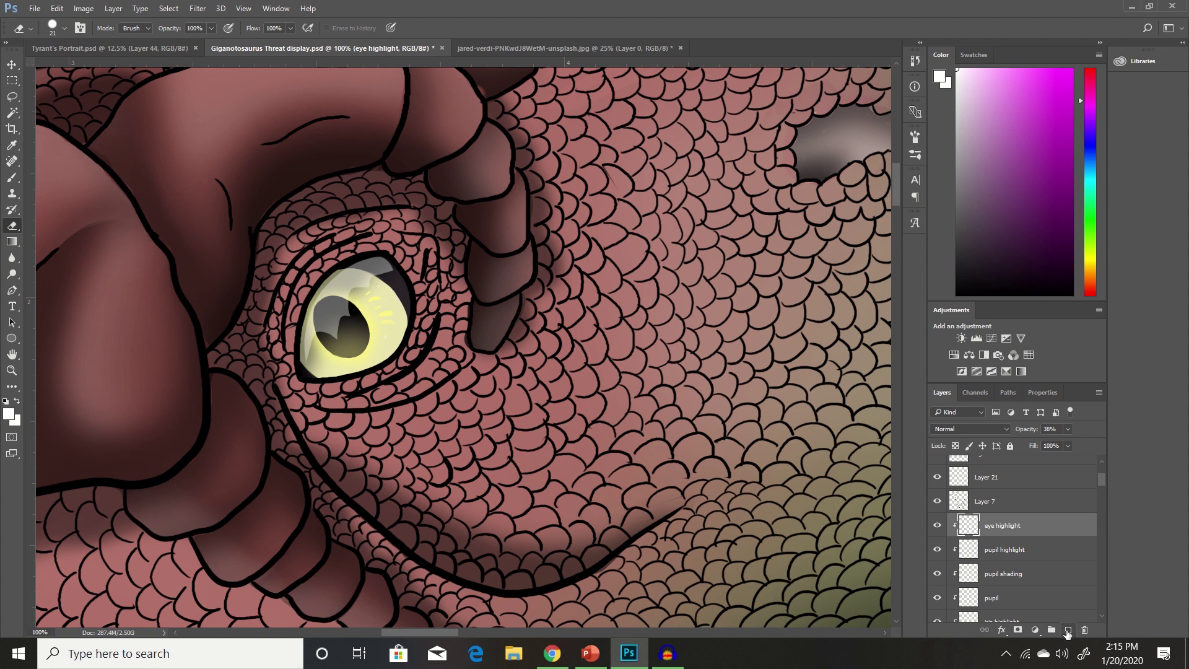
# Add a clipped layer named "catchlight" above the eye highlight layer and paint a small white spot at the pupil's upper edge
pyautogui.click(1067, 630)
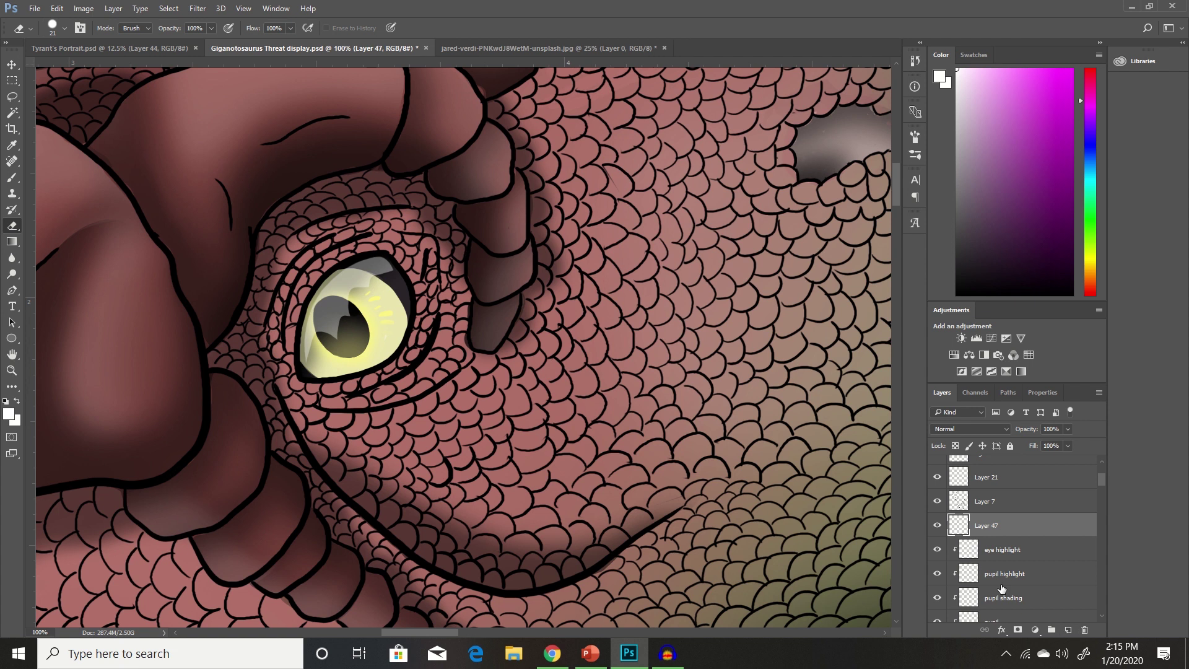
pyautogui.keyDown('alt'); pyautogui.click(1000, 536); pyautogui.keyUp('alt')
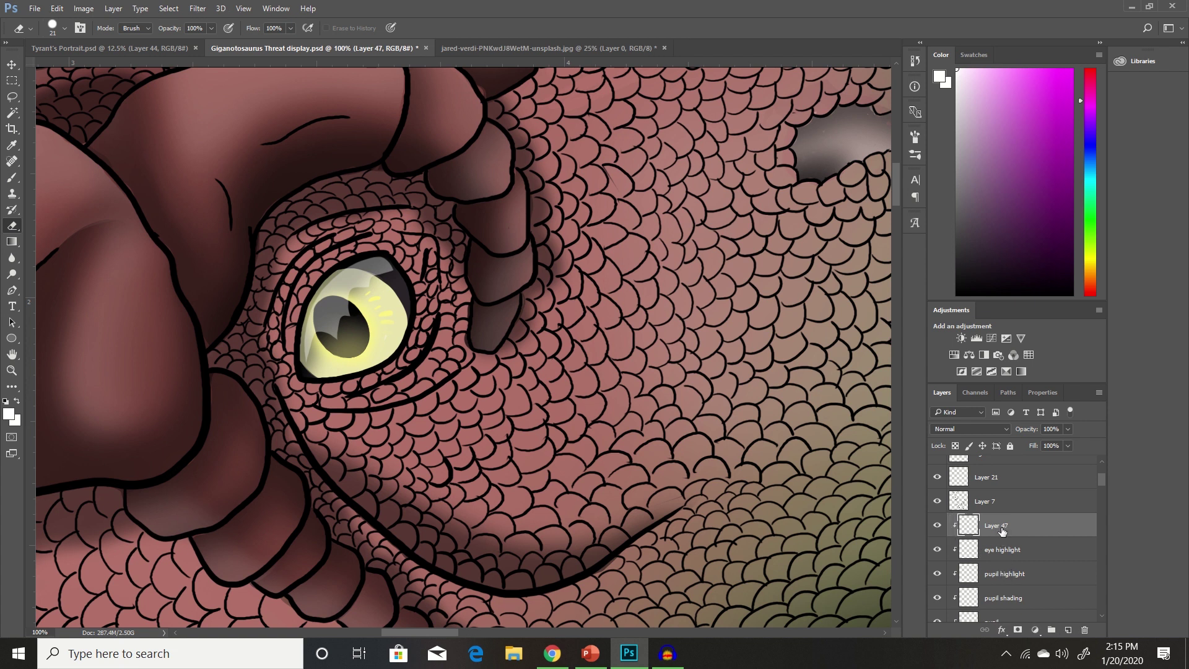
pyautogui.doubleClick(1003, 526)
pyautogui.write('catchlight')
pyautogui.press('Return')
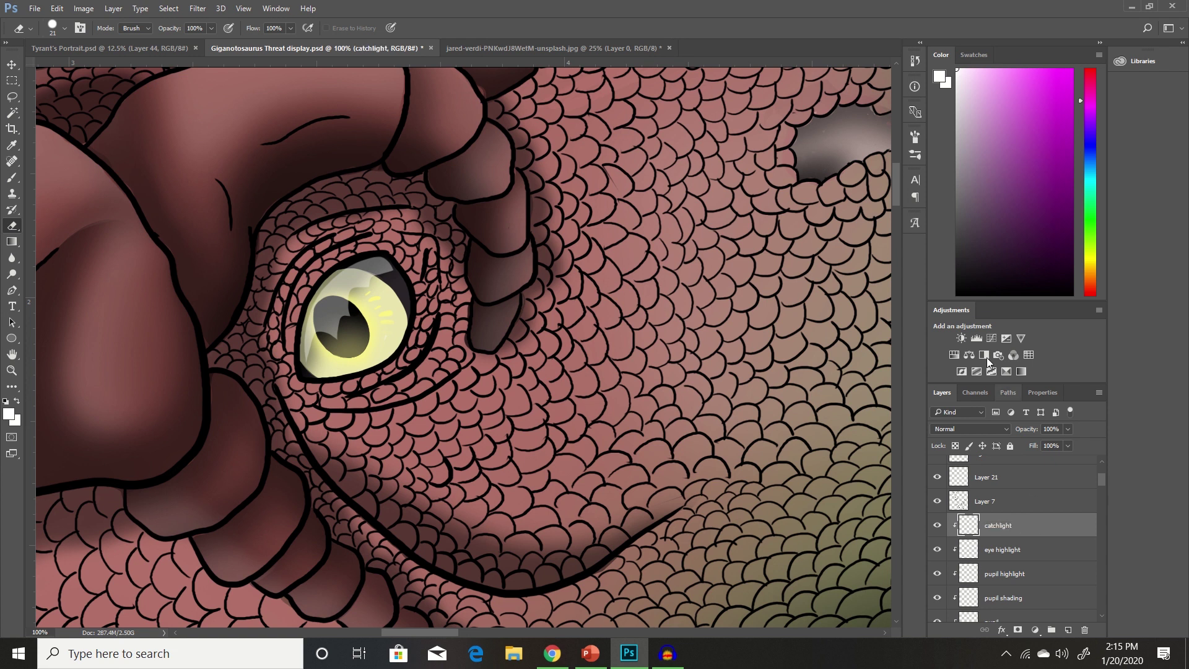
pyautogui.click(12, 178)
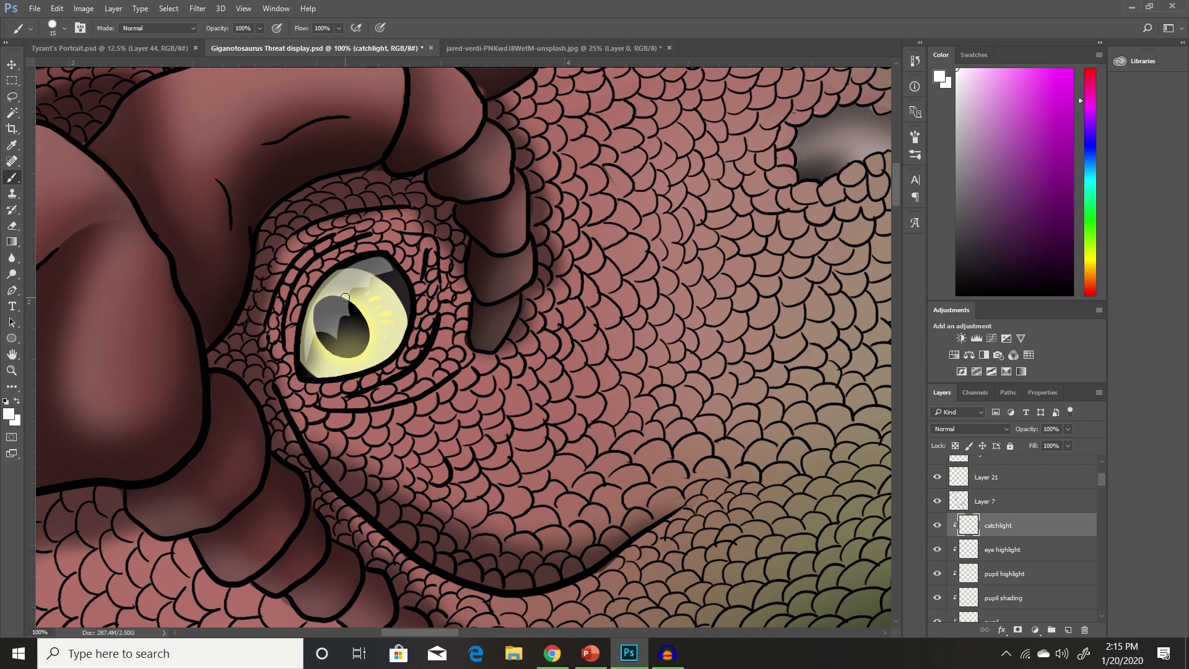
pyautogui.moveTo(343, 294)
pyautogui.mouseDown()
pyautogui.moveTo(340, 306)
pyautogui.moveTo(362, 310)
pyautogui.moveTo(358, 291)
pyautogui.moveTo(343, 303)
pyautogui.moveTo(351, 297)
pyautogui.mouseUp()
# Delete the eagle reference photo's layer from the dinosaur painting
pyautogui.hotkey('ctrl', '-')
pyautogui.hotkey('ctrl', '-')
pyautogui.hotkey('ctrl', '-')
pyautogui.hotkey('ctrl', '-')
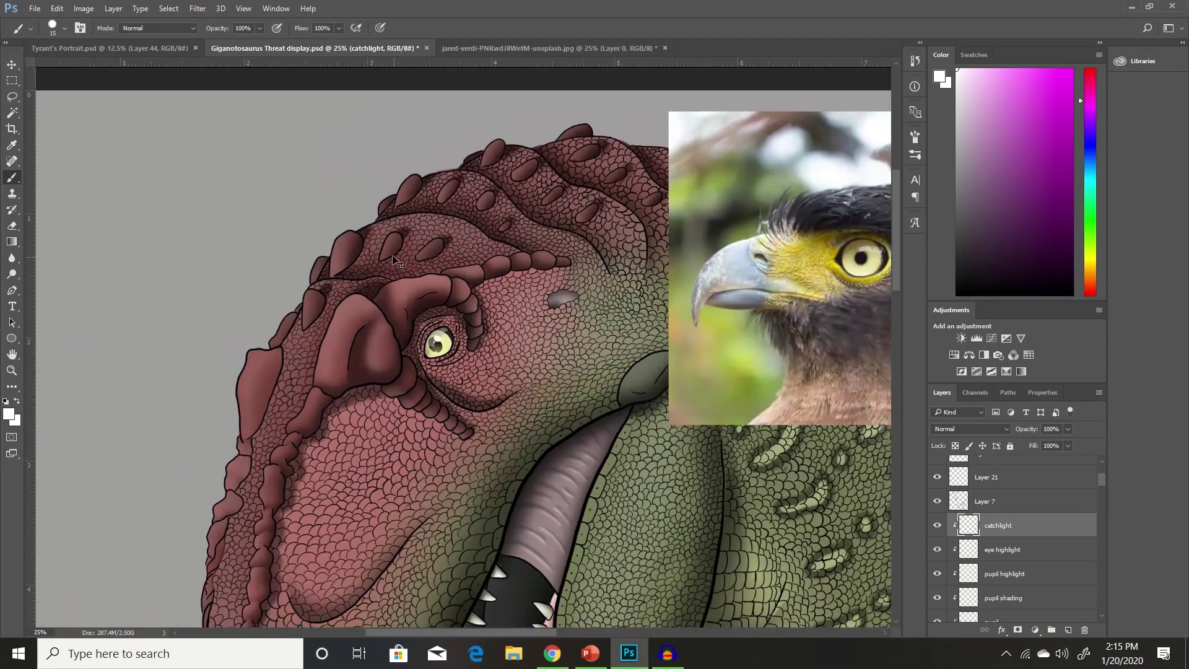
pyautogui.hotkey('ctrl', '-')
pyautogui.hotkey('ctrl', '-')
pyautogui.hotkey('ctrl', '-')
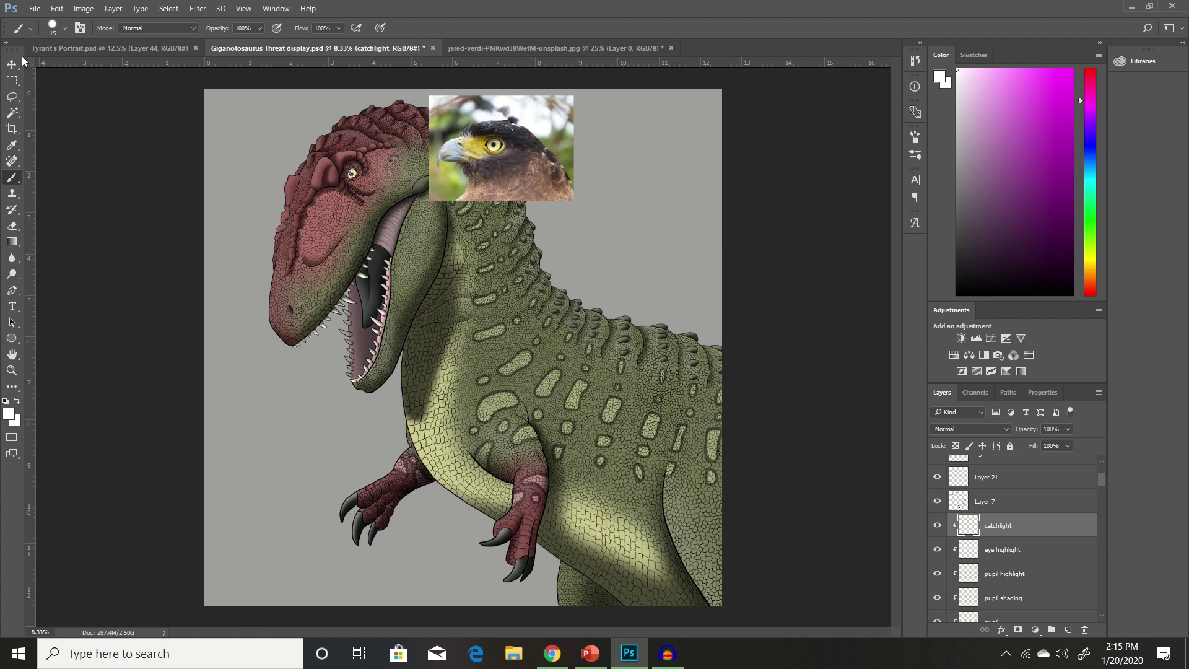
pyautogui.press('v')
pyautogui.click(514, 112)
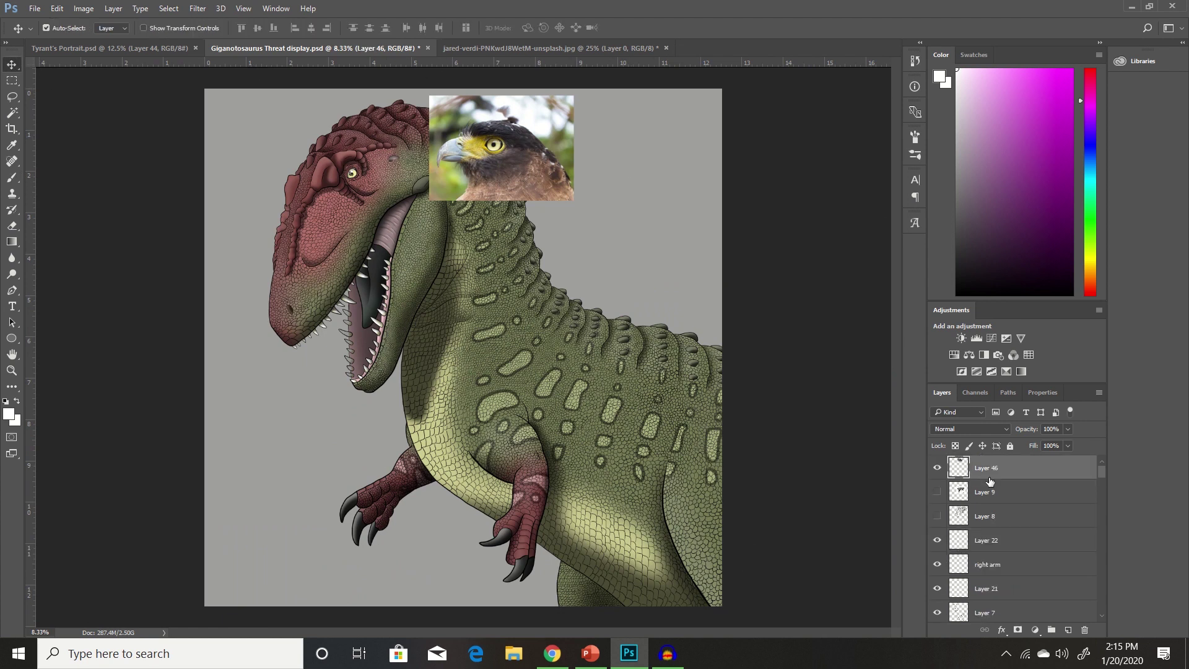
pyautogui.press('Delete')
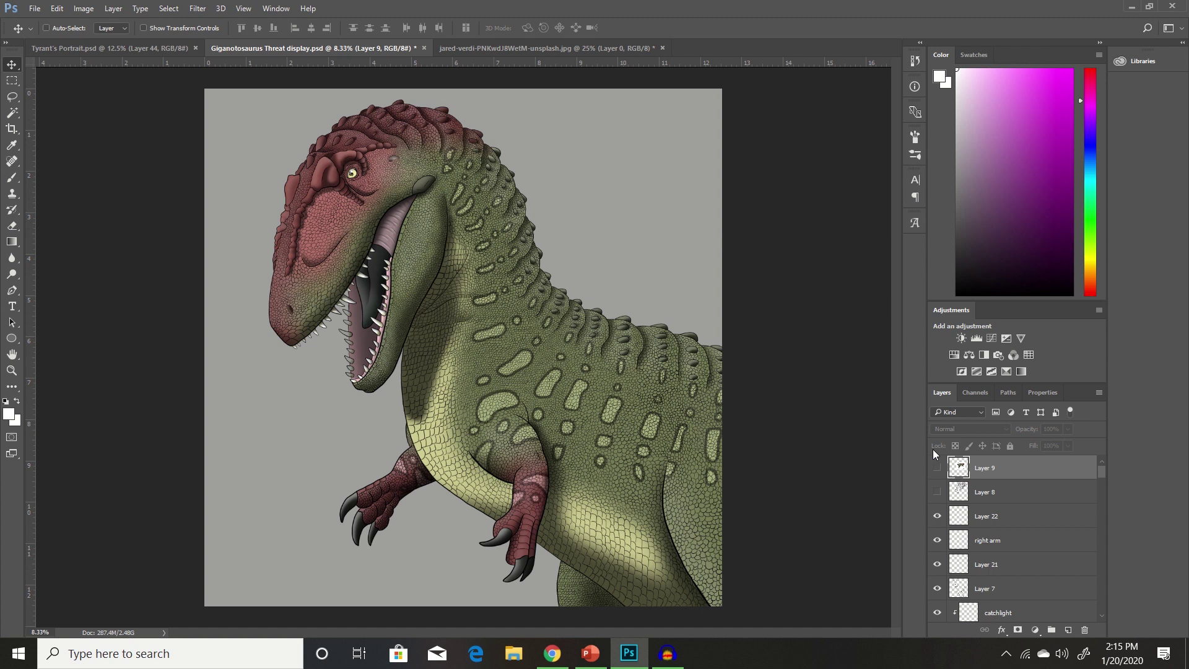
# Examine the finished eye and head shading up close and across the whole painting
pyautogui.hotkey('ctrl', '+')
pyautogui.hotkey('ctrl', '+')
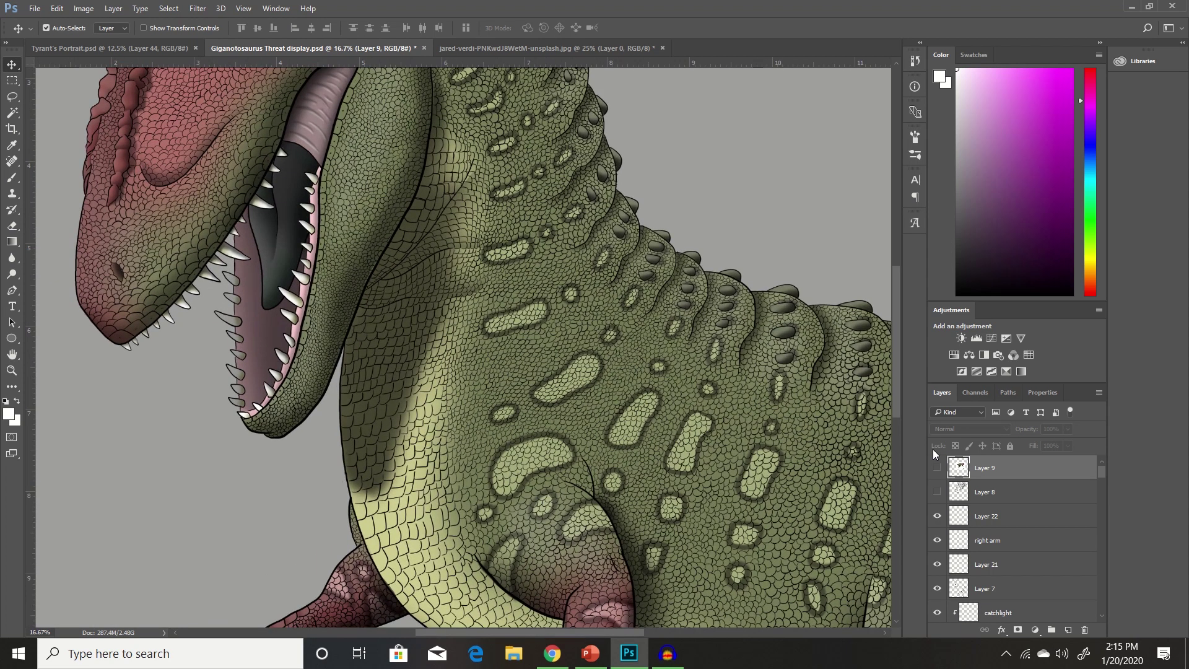
pyautogui.scroll(5, 443, 325)
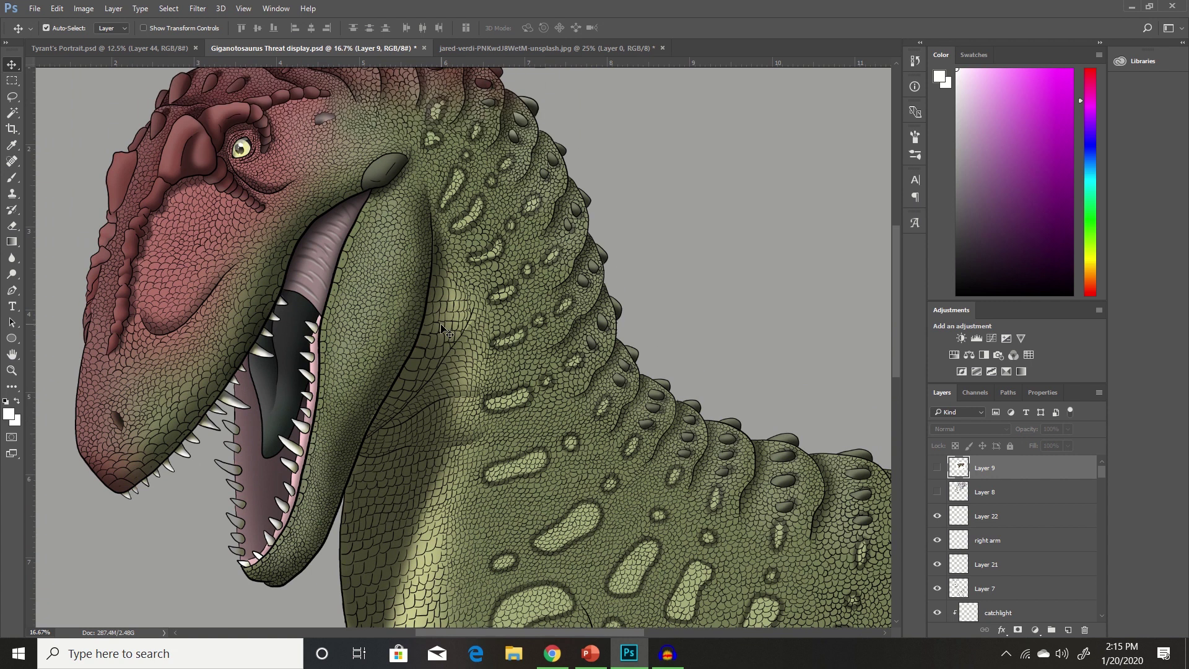
pyautogui.scroll(2, 443, 328)
pyautogui.hscroll(-3, 443, 325)
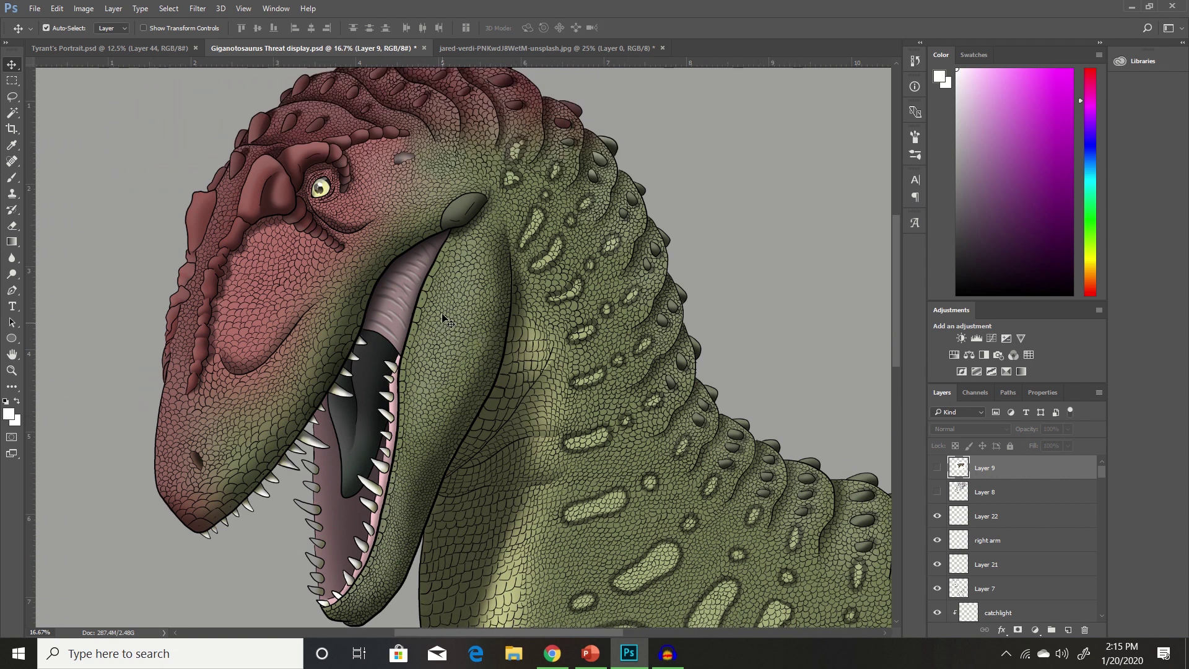
pyautogui.press('ctrl')
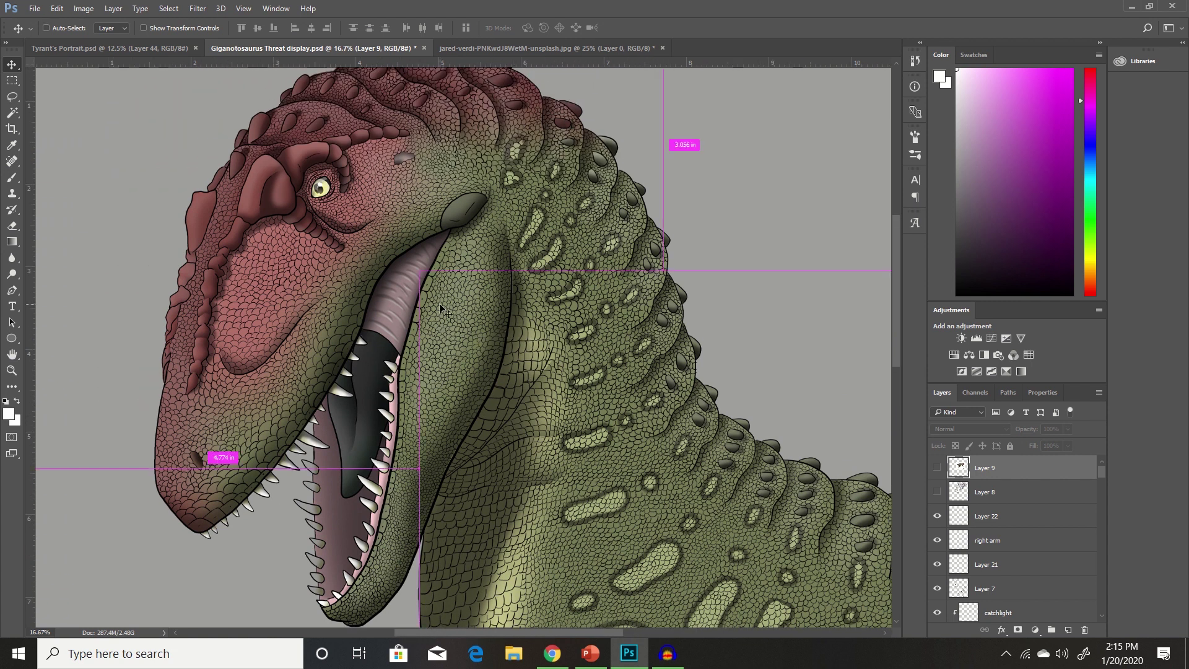
pyautogui.hotkey('ctrl', '-')
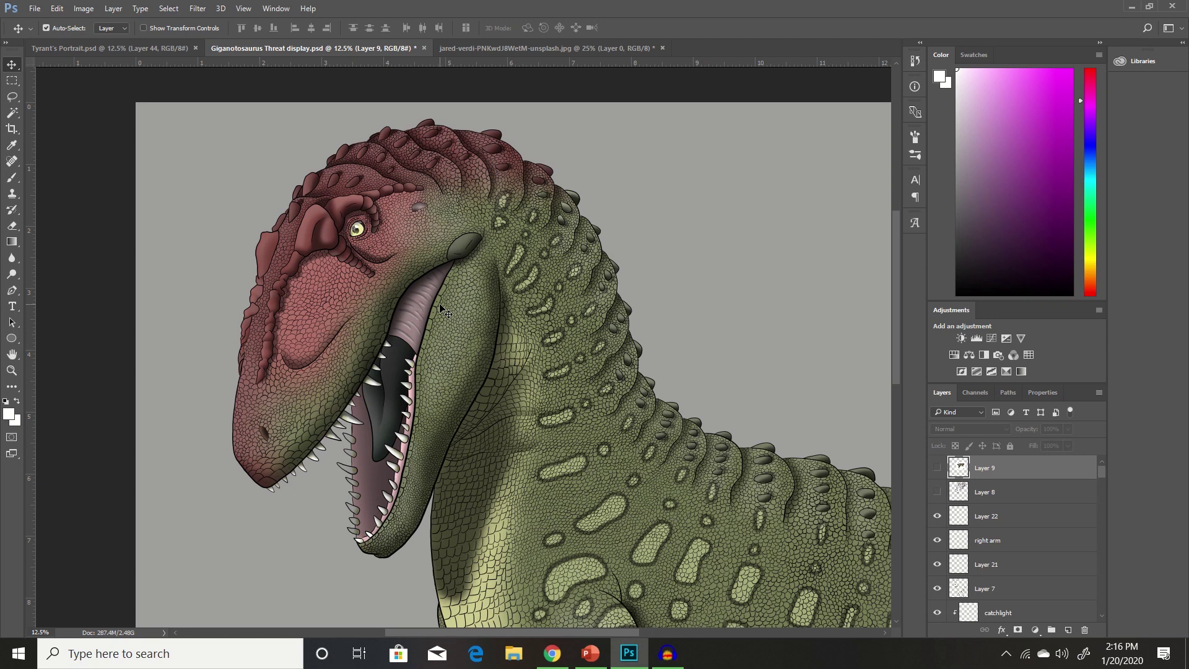
pyautogui.hotkey('ctrl', '-')
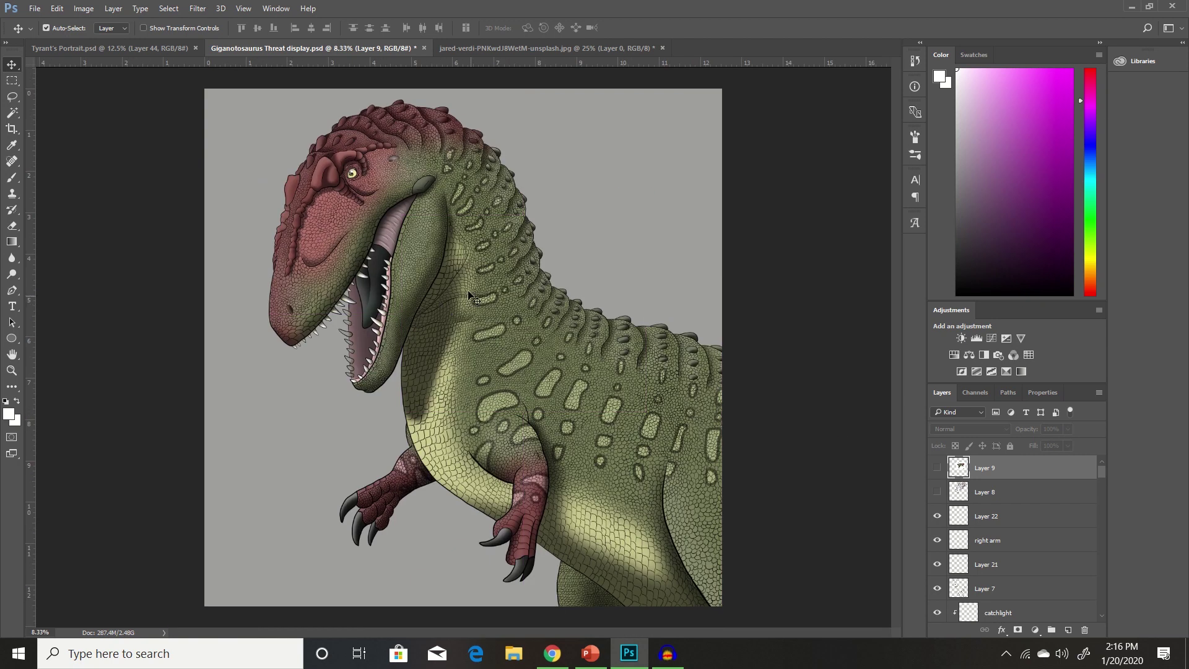